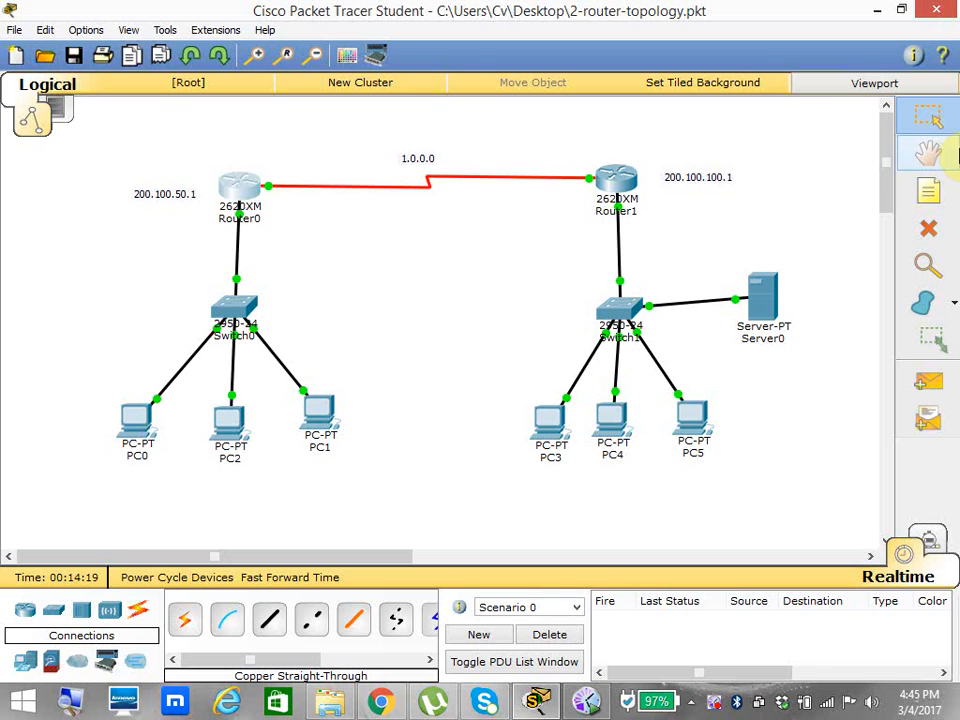
# Move Server0 upward on the workspace, above and to the right of Switch1.
pyautogui.moveTo(761, 294); pyautogui.dragTo(772, 243)
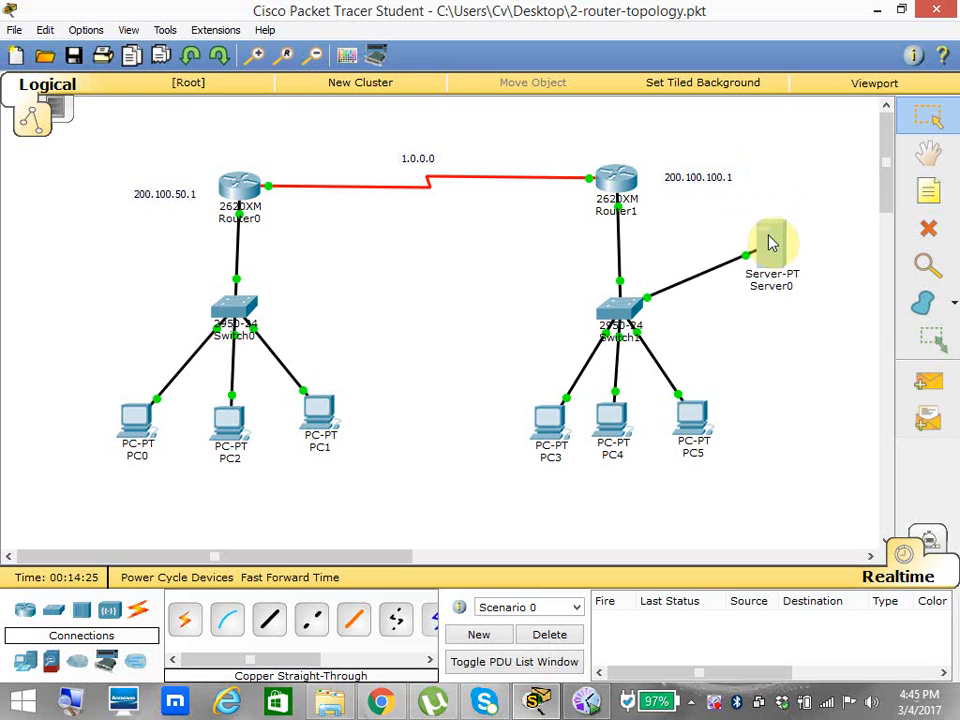
pyautogui.moveTo(772, 243); pyautogui.dragTo(768, 243)
pyautogui.click(763, 285)
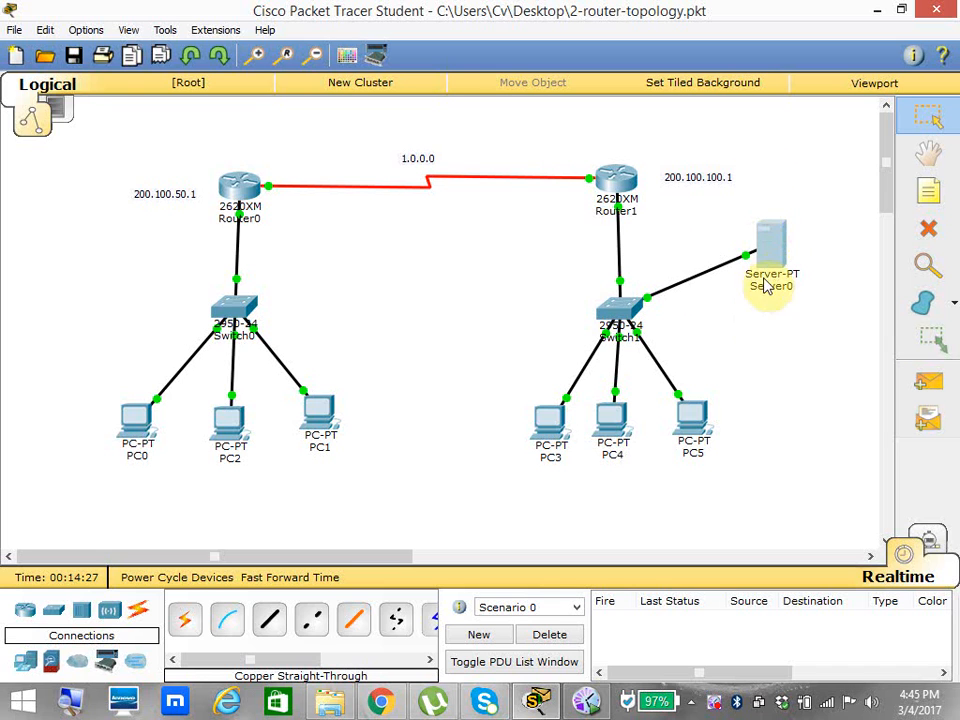
# Rename Server0 as "web server" followed by its address 200.100.100.100 on a second line.
pyautogui.click(765, 290)
pyautogui.click(849, 292)
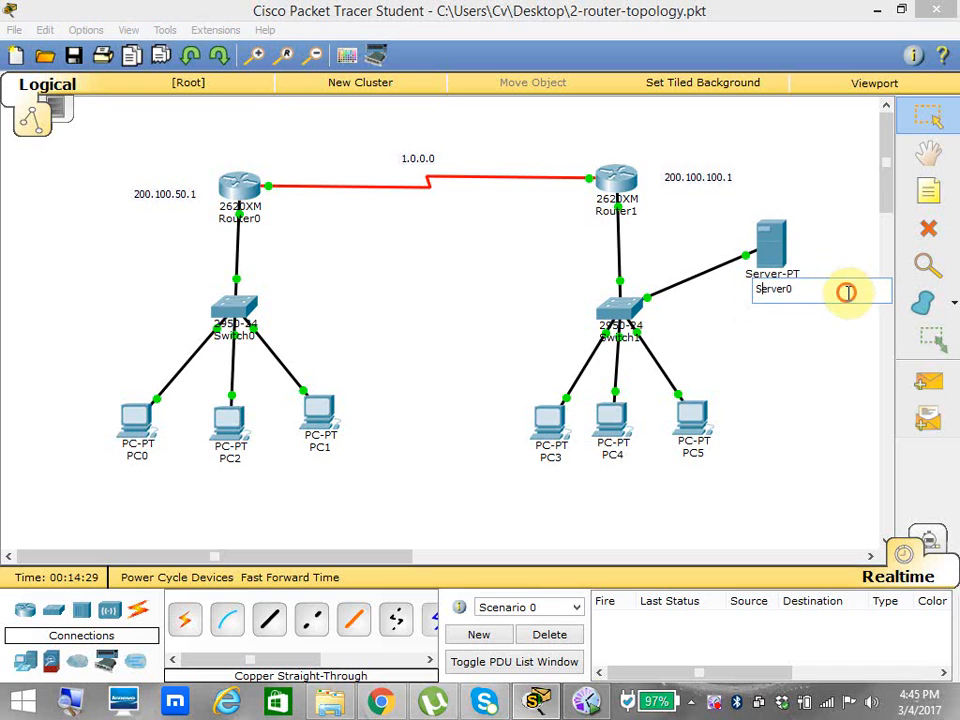
pyautogui.press('BackSpace')
pyautogui.press('BackSpace')
pyautogui.press('BackSpace')
pyautogui.press('BackSpace')
pyautogui.press('BackSpace')
pyautogui.press('BackSpace')
pyautogui.press('BackSpace')
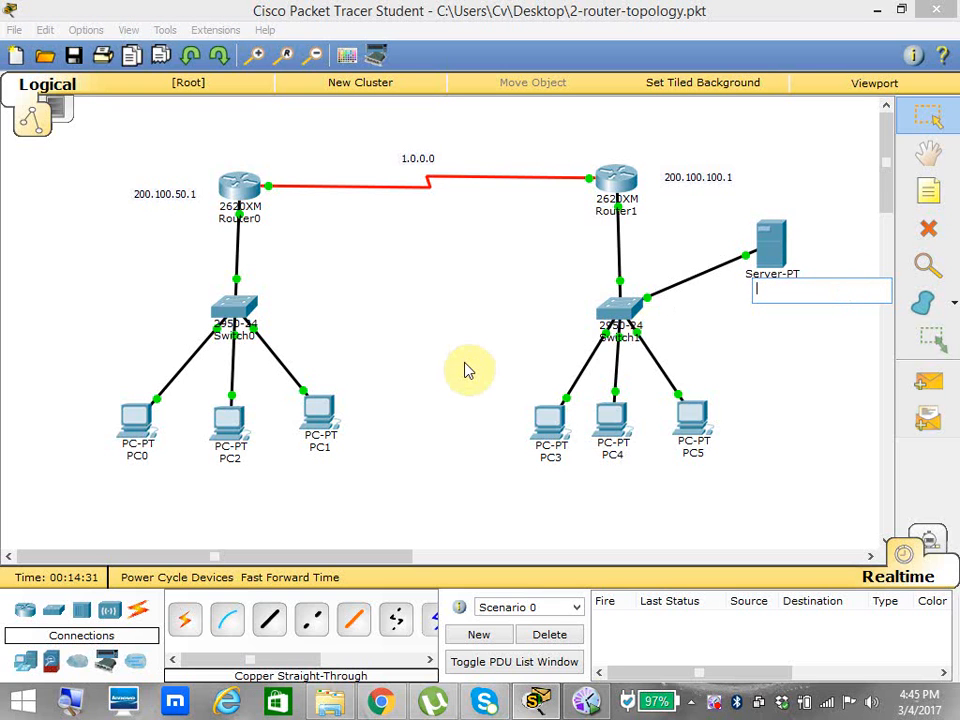
pyautogui.write('web server')
pyautogui.press('Return')
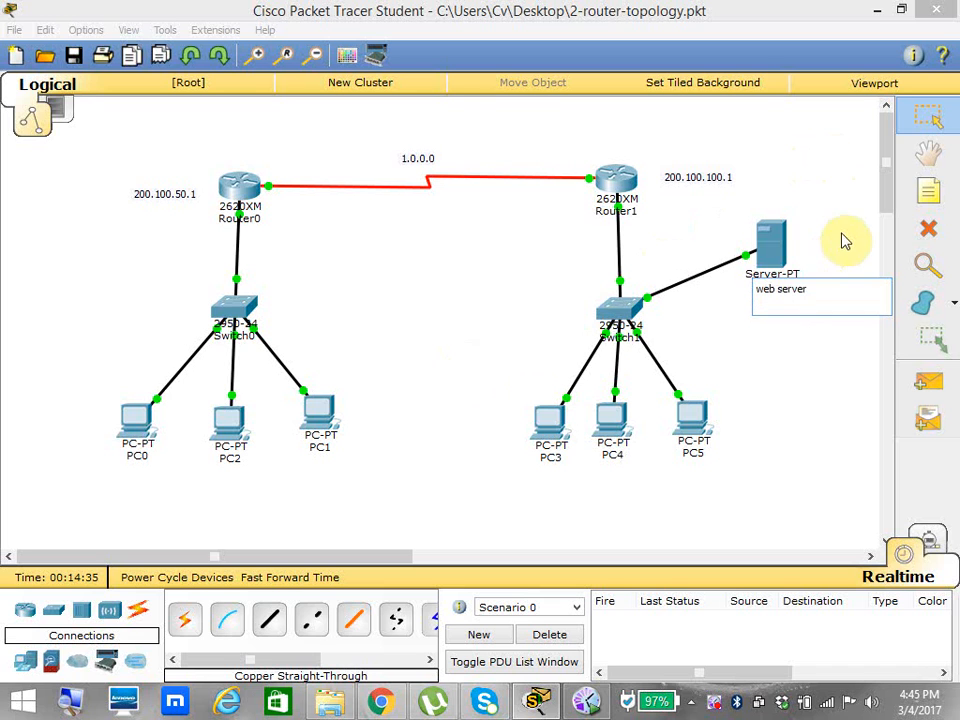
pyautogui.write('200.')
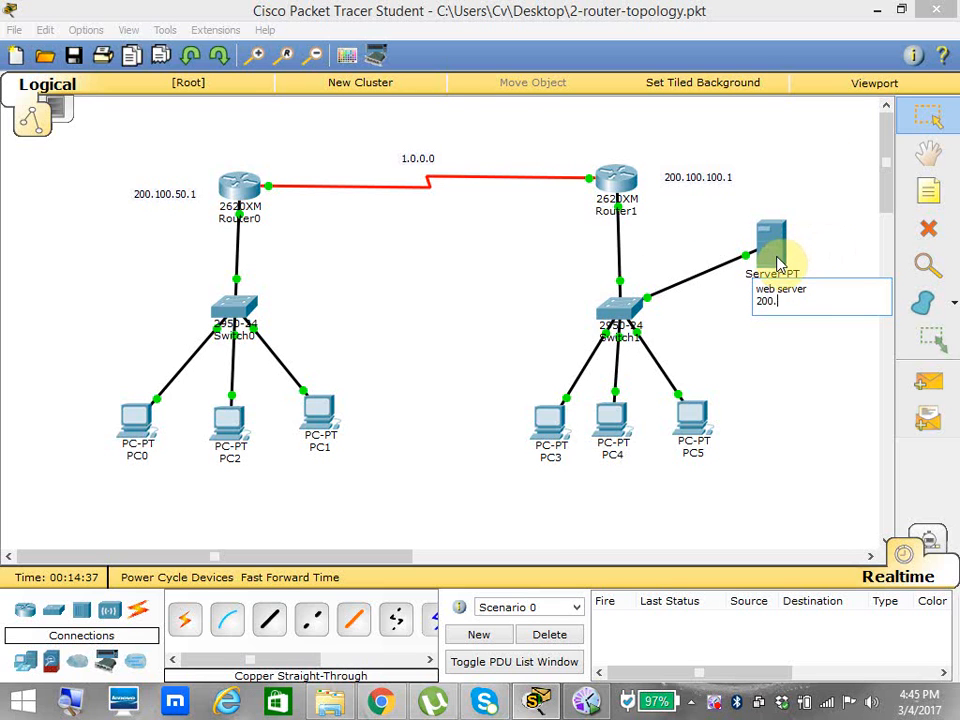
pyautogui.write('100.100.100')
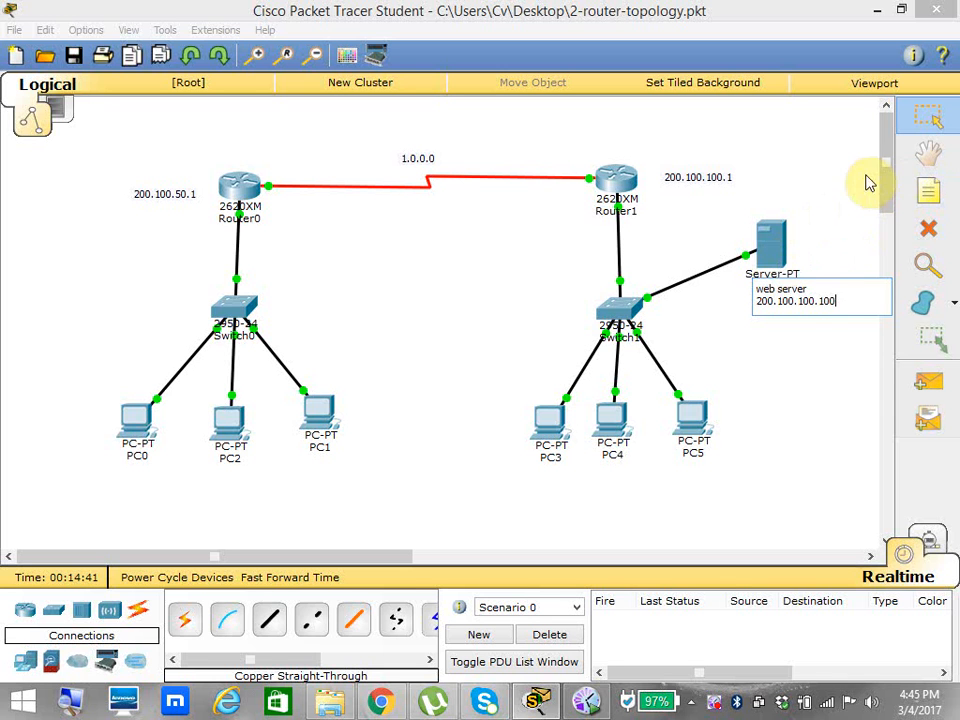
pyautogui.click(835, 163)
# In the web server's HTTP service, replace the "Cisco Packet Tracer" heading in index.html with "I love Pakistan" and a line break.
pyautogui.click(776, 248)
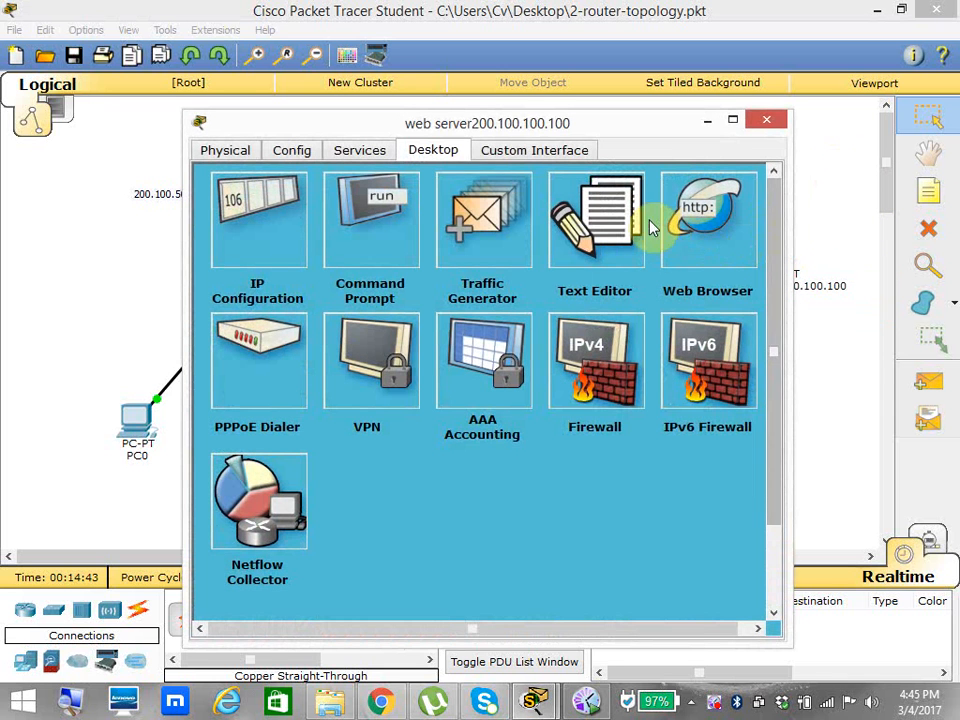
pyautogui.click(355, 148)
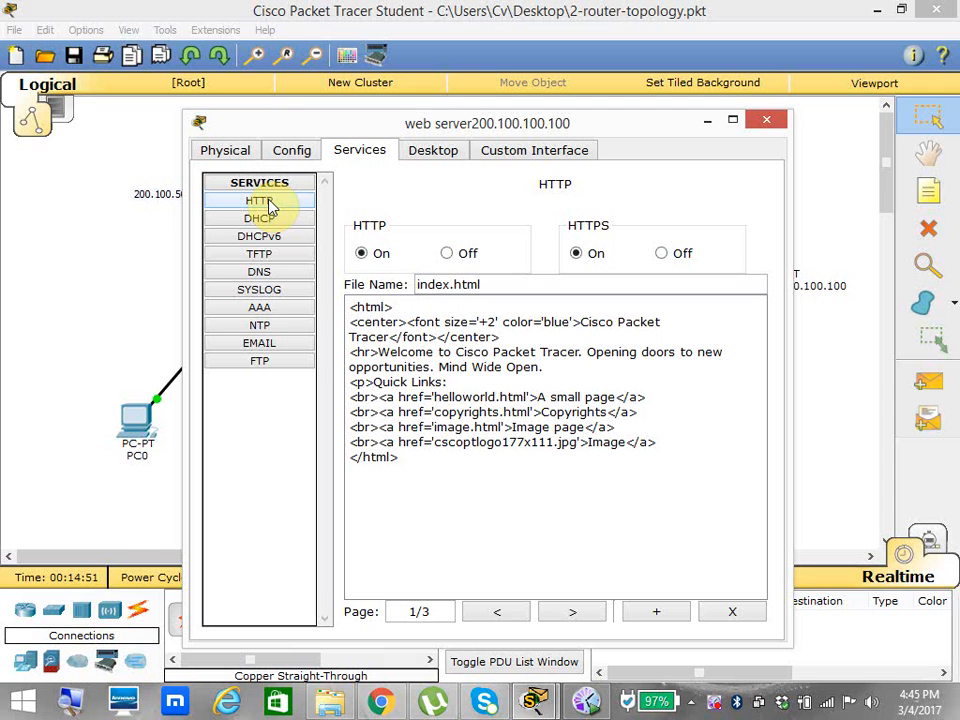
pyautogui.click(345, 307)
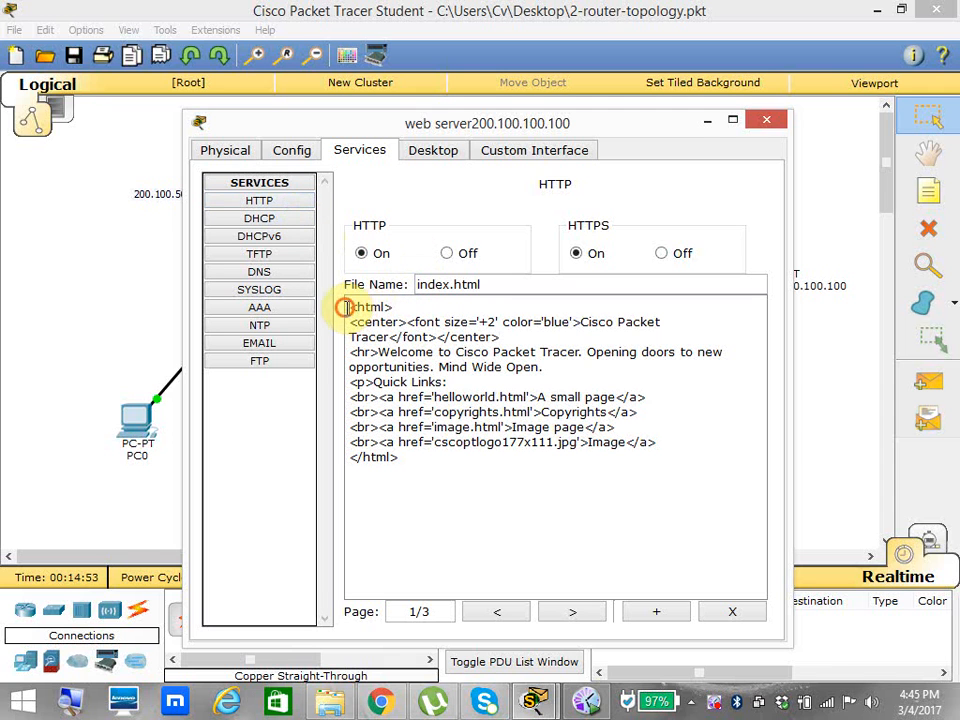
pyautogui.moveTo(345, 307); pyautogui.dragTo(484, 480)
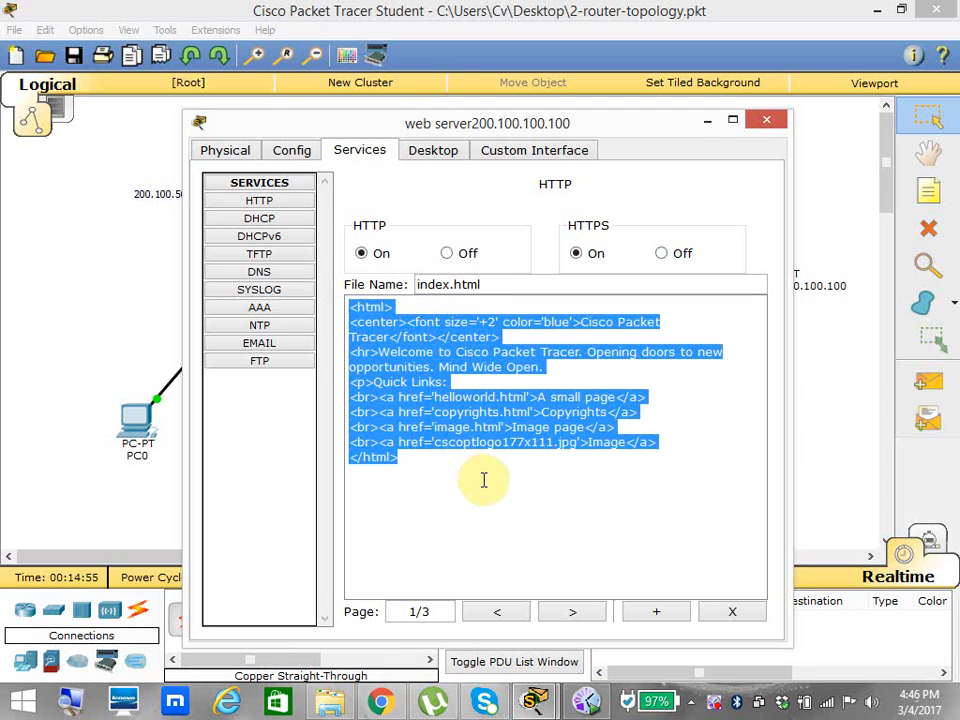
pyautogui.click(404, 310)
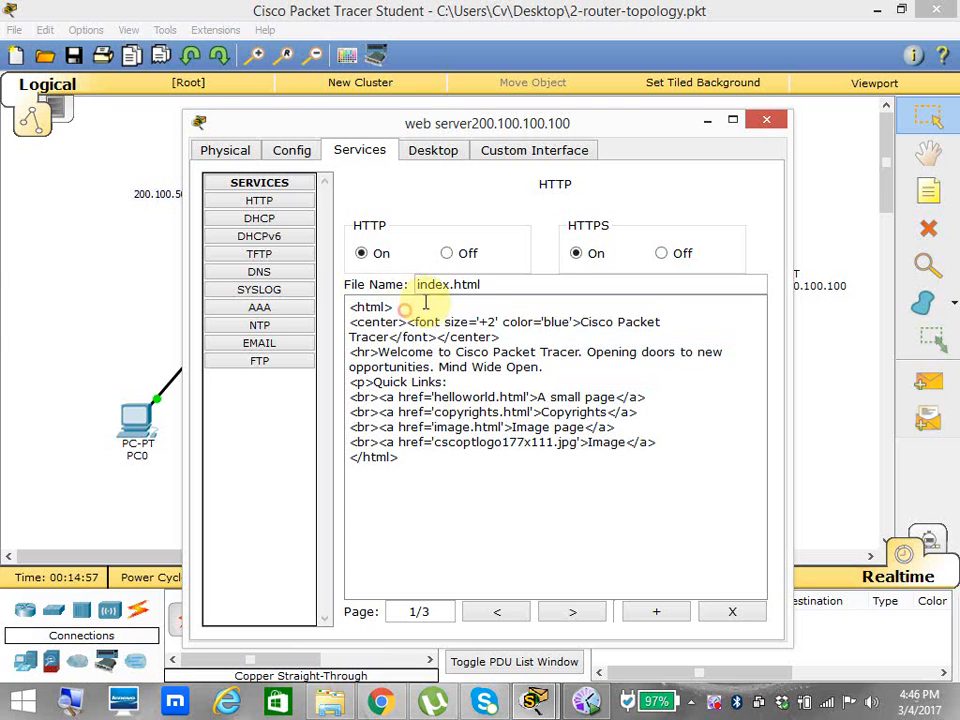
pyautogui.moveTo(580, 322)
pyautogui.mouseDown()
pyautogui.moveTo(634, 345)
pyautogui.moveTo(362, 338)
pyautogui.moveTo(391, 342)
pyautogui.mouseUp()
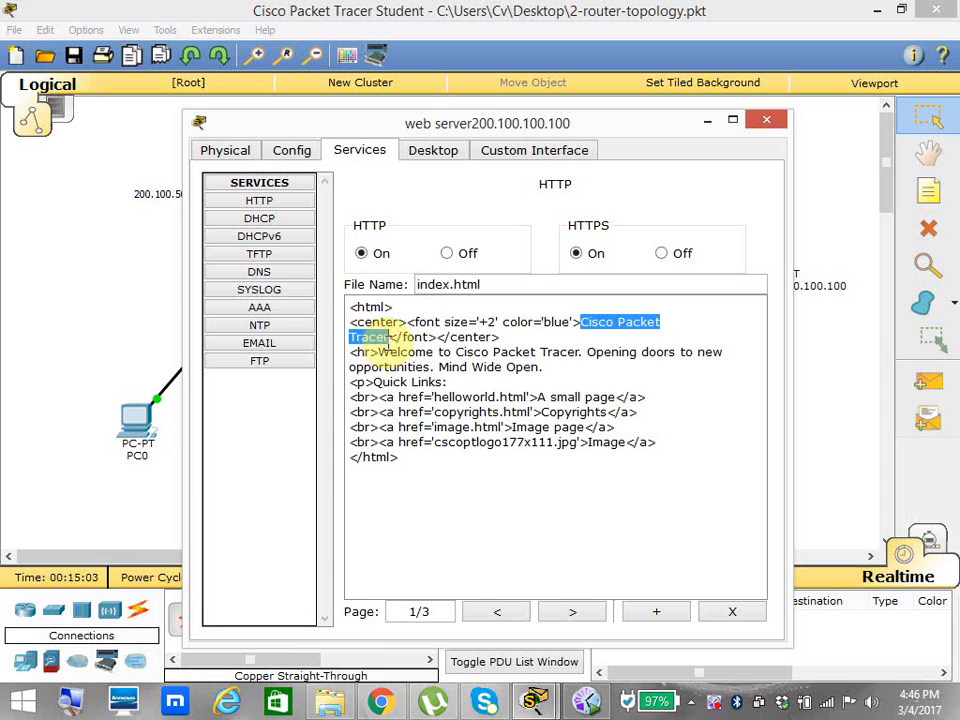
pyautogui.write('I love ')
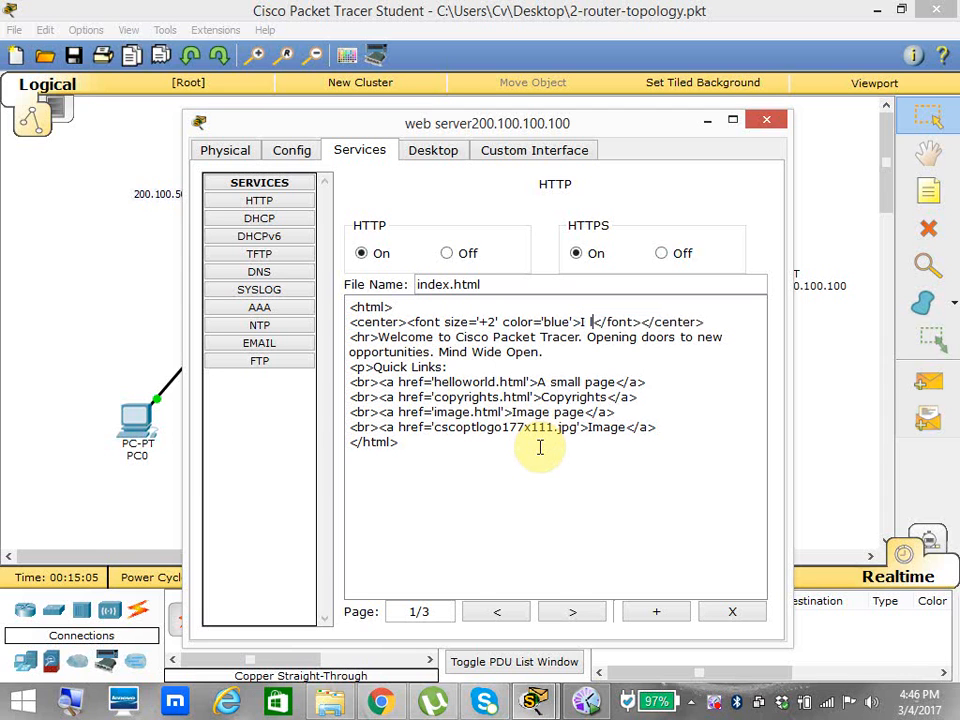
pyautogui.write('Pakistan')
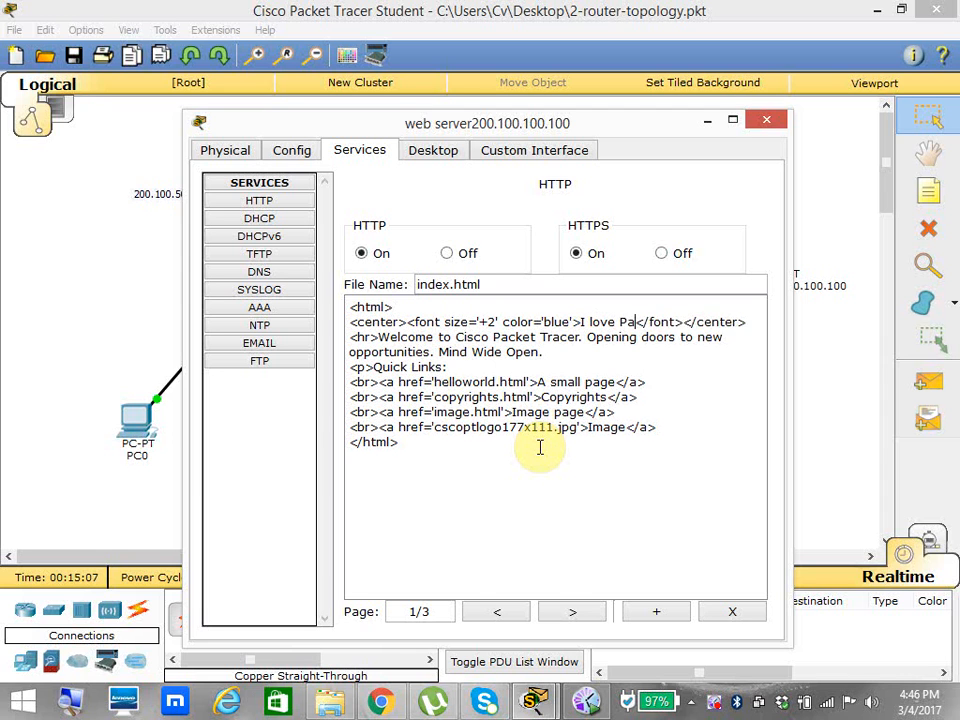
pyautogui.press('Return')
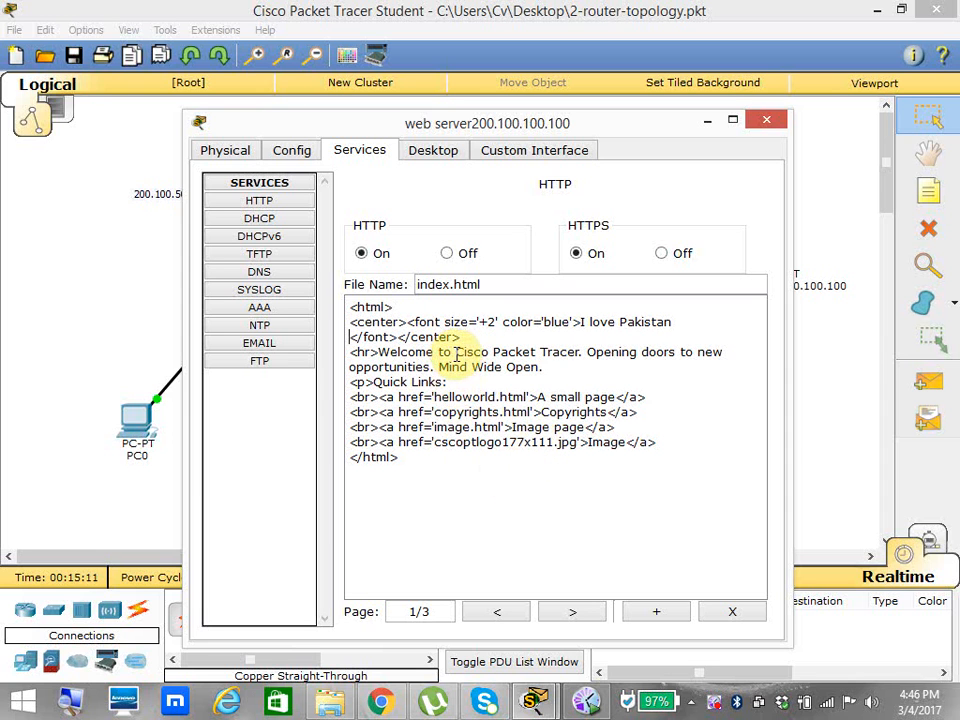
# Change the welcome line of index.html to "Welcome to Mirpur the land of legends." and close the server's window.
pyautogui.moveTo(456, 352); pyautogui.dragTo(541, 370)
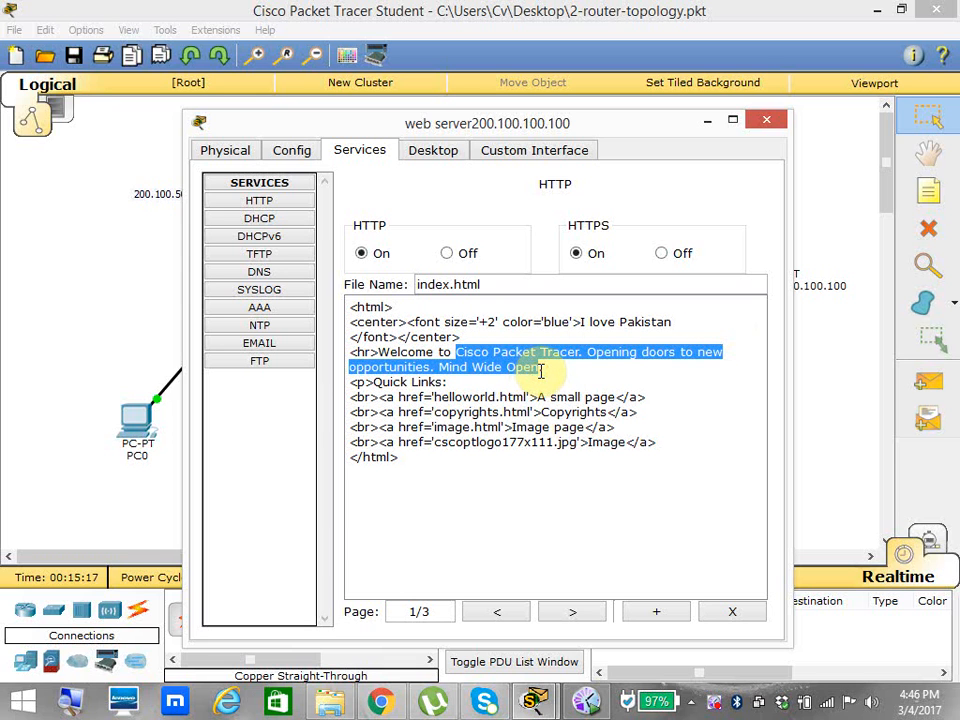
pyautogui.write('Mi')
pyautogui.write('rpus.')
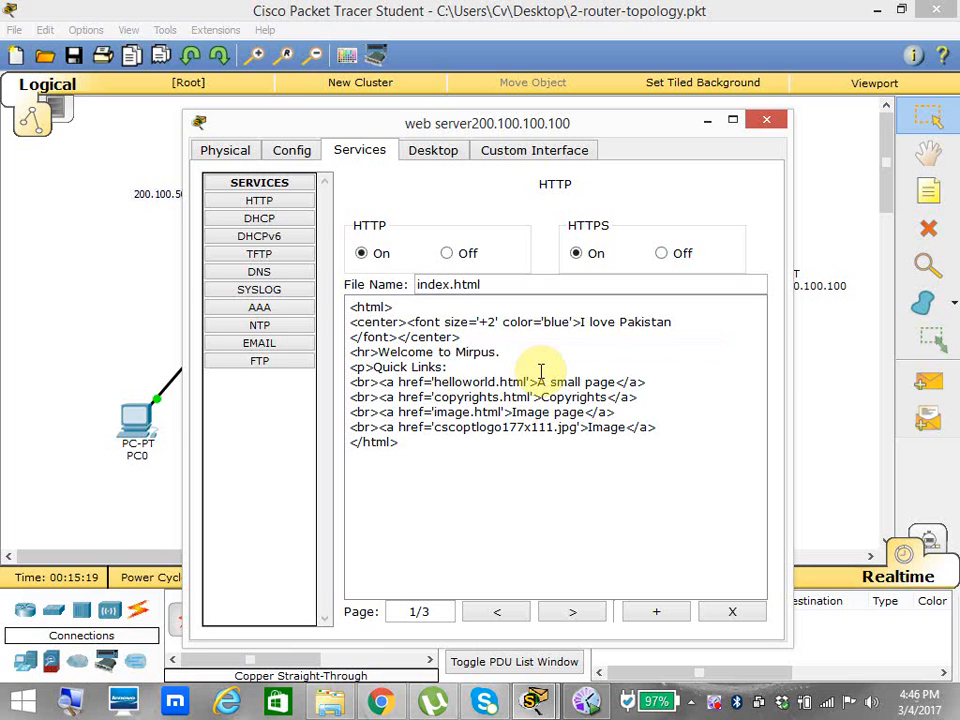
pyautogui.press('BackSpace')
pyautogui.write('r the land of legends.')
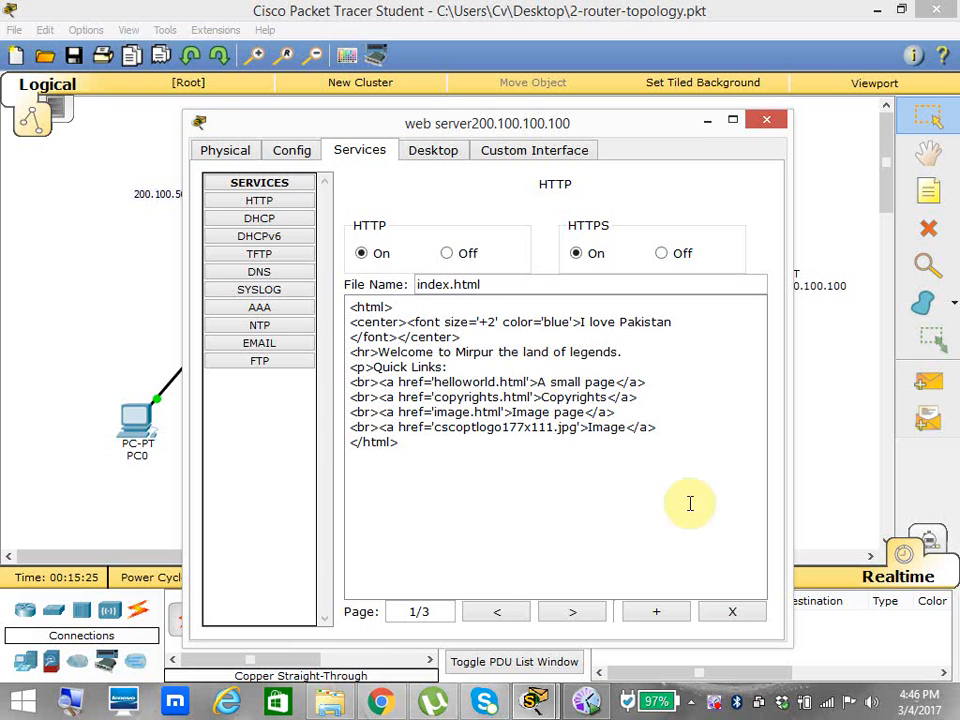
pyautogui.click(784, 120)
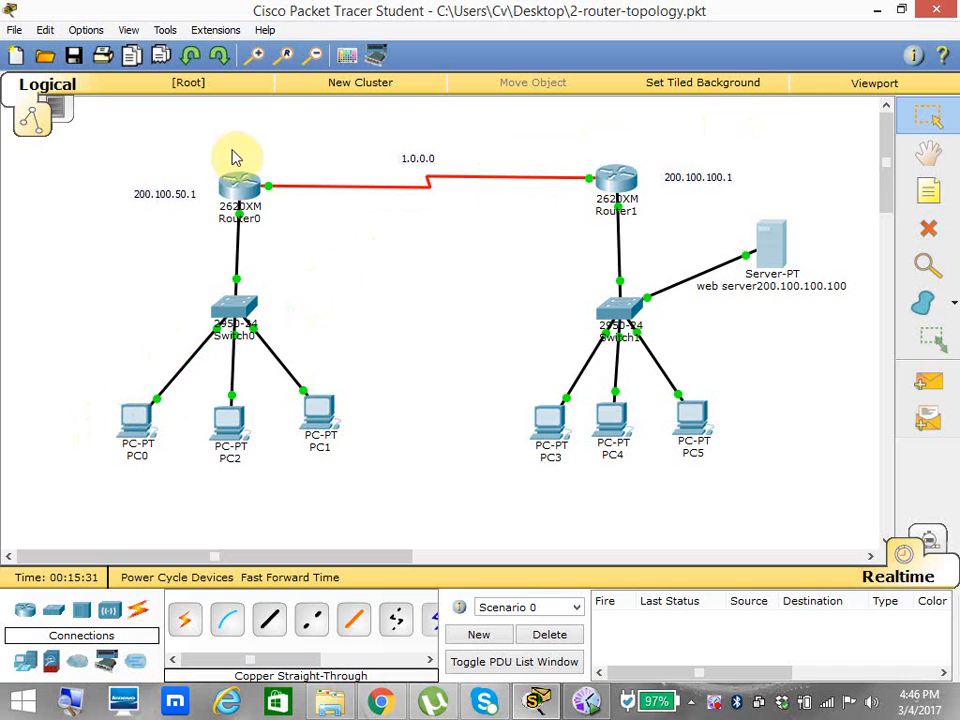
# Show Router0's IP routing table from privileged mode, highlight the default static route, and close the router's window.
pyautogui.moveTo(232, 187)
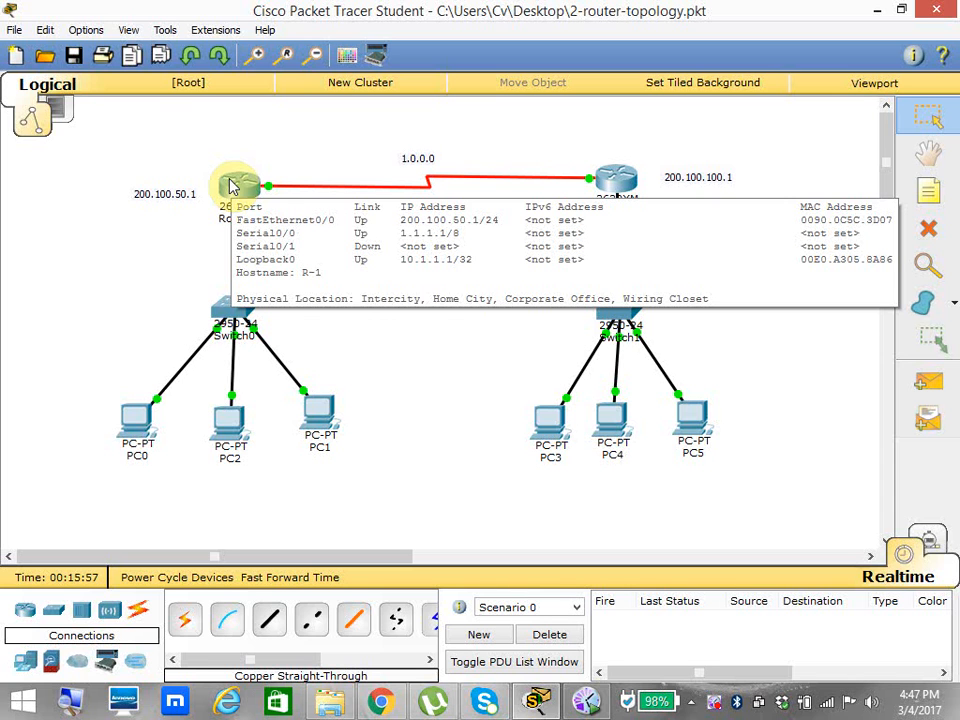
pyautogui.click(232, 186)
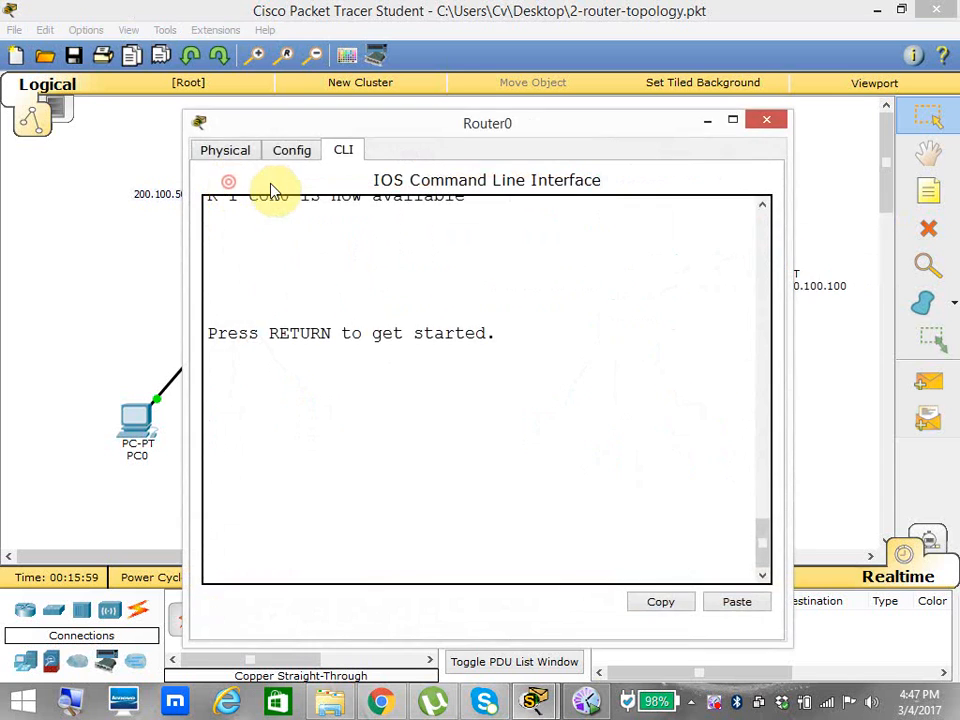
pyautogui.press('Return')
pyautogui.press('Return')
pyautogui.write('en')
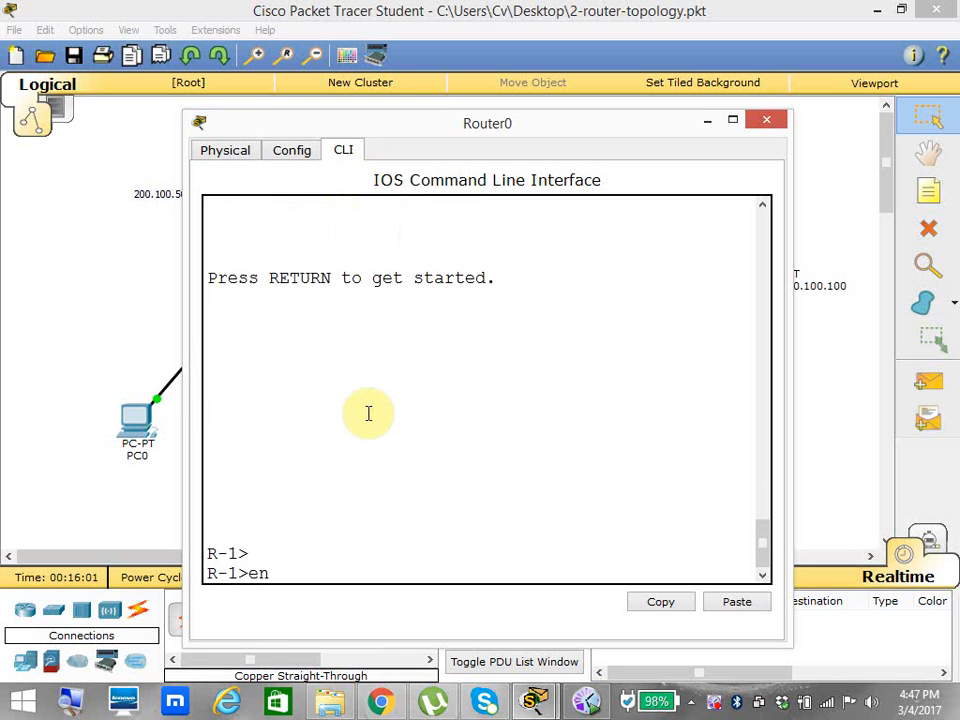
pyautogui.press('Return')
pyautogui.write('sh ip route')
pyautogui.press('Return')
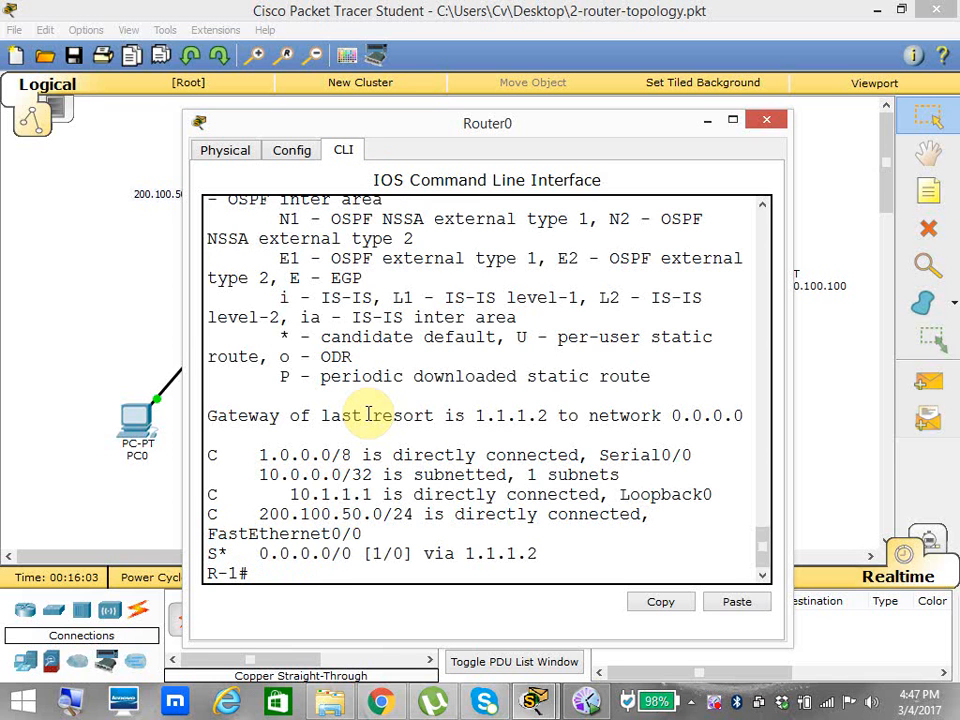
pyautogui.click(731, 120)
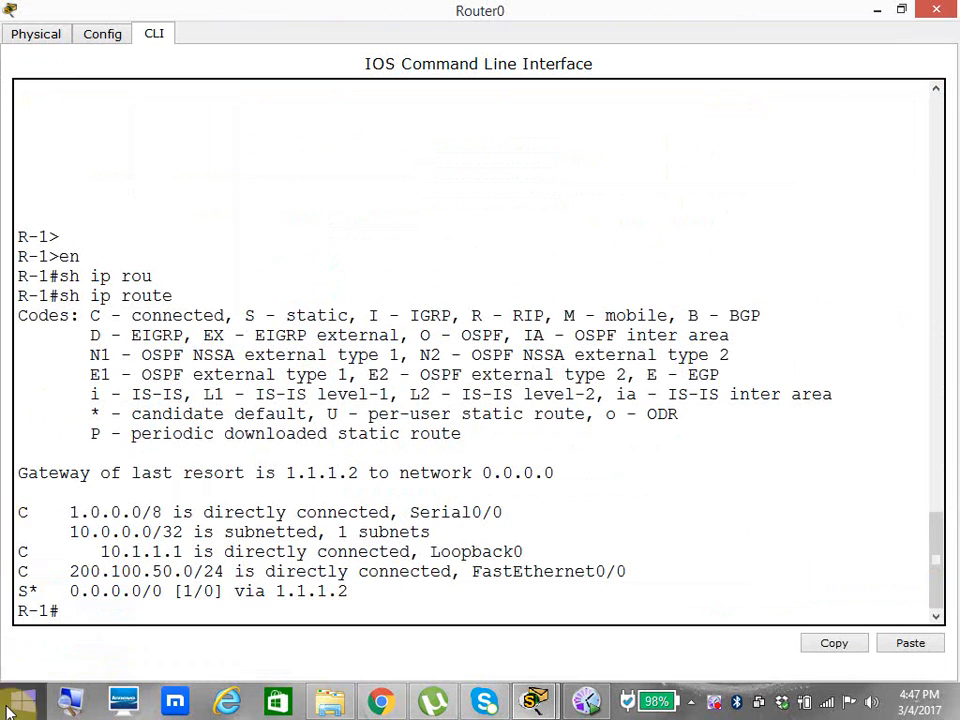
pyautogui.moveTo(70, 591); pyautogui.dragTo(289, 611)
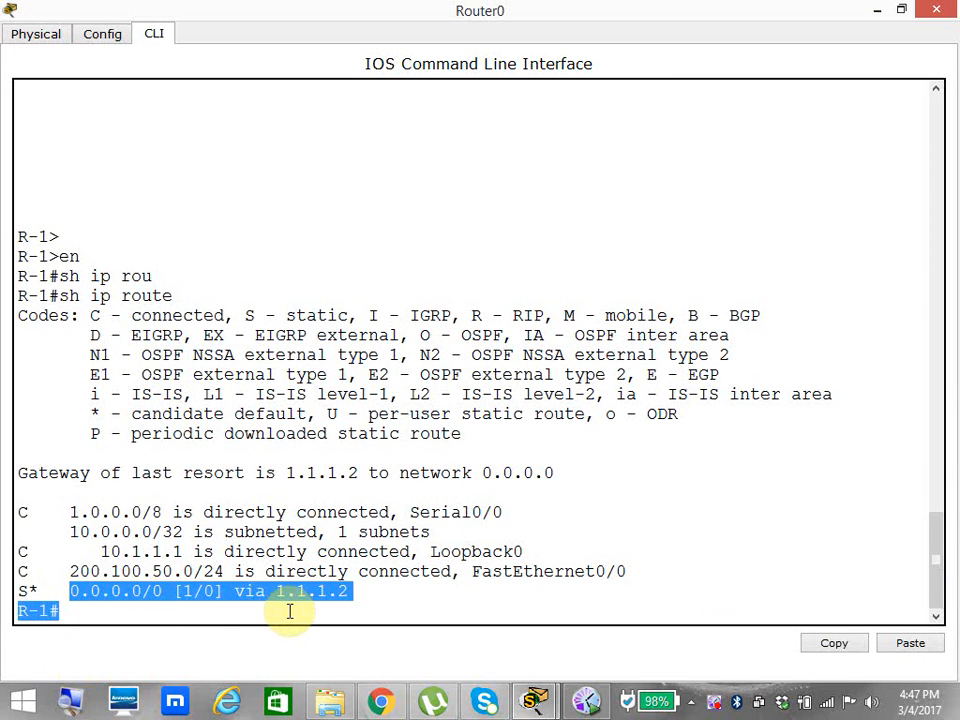
pyautogui.click(935, 10)
# Load the web page at 200.100.100.100 in PC0's web browser, check its heading, and close the PC's window.
pyautogui.click(133, 418)
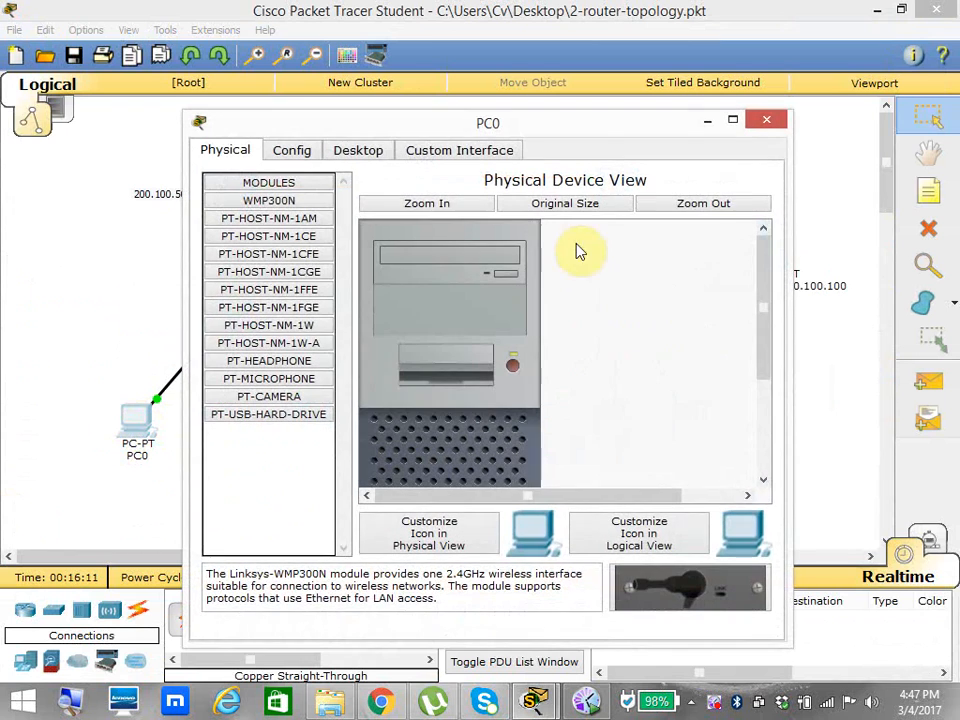
pyautogui.click(360, 150)
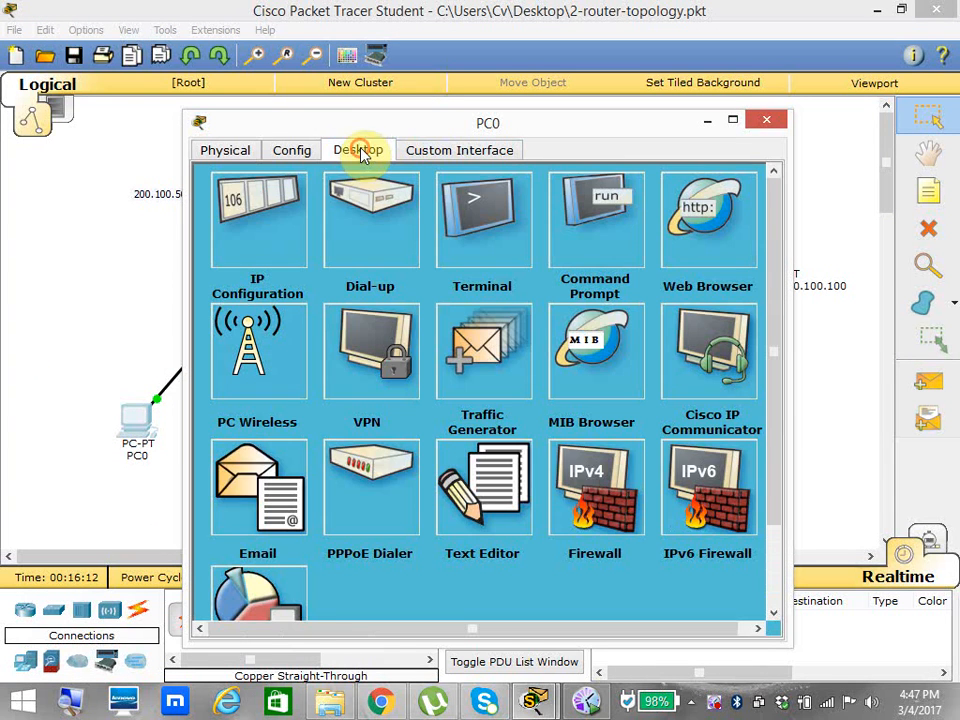
pyautogui.click(722, 246)
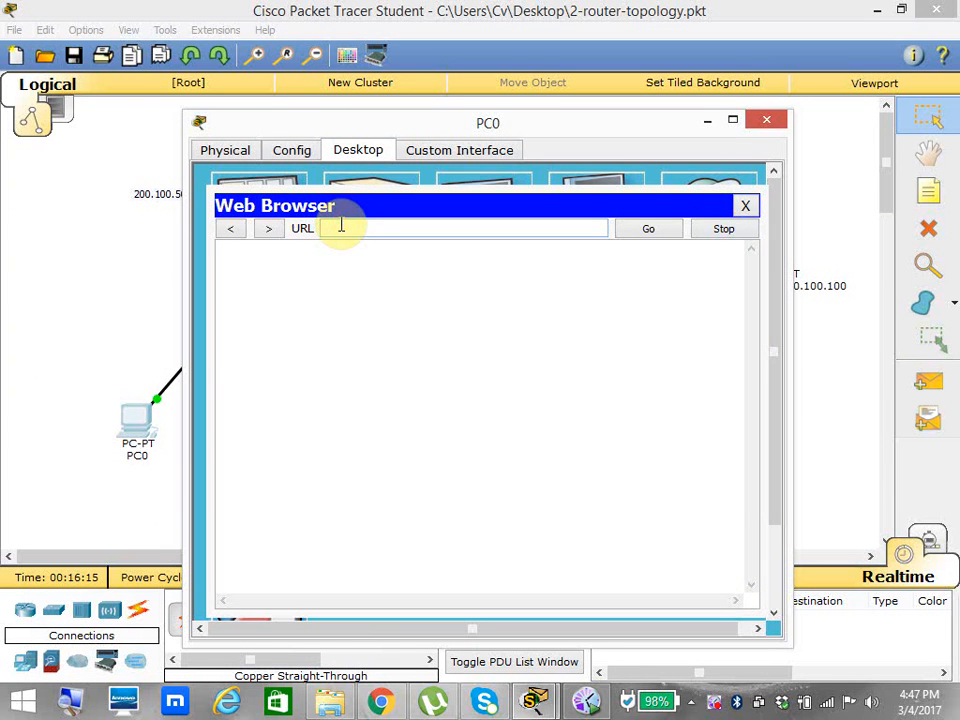
pyautogui.write('200.100.100.100')
pyautogui.press('Return')
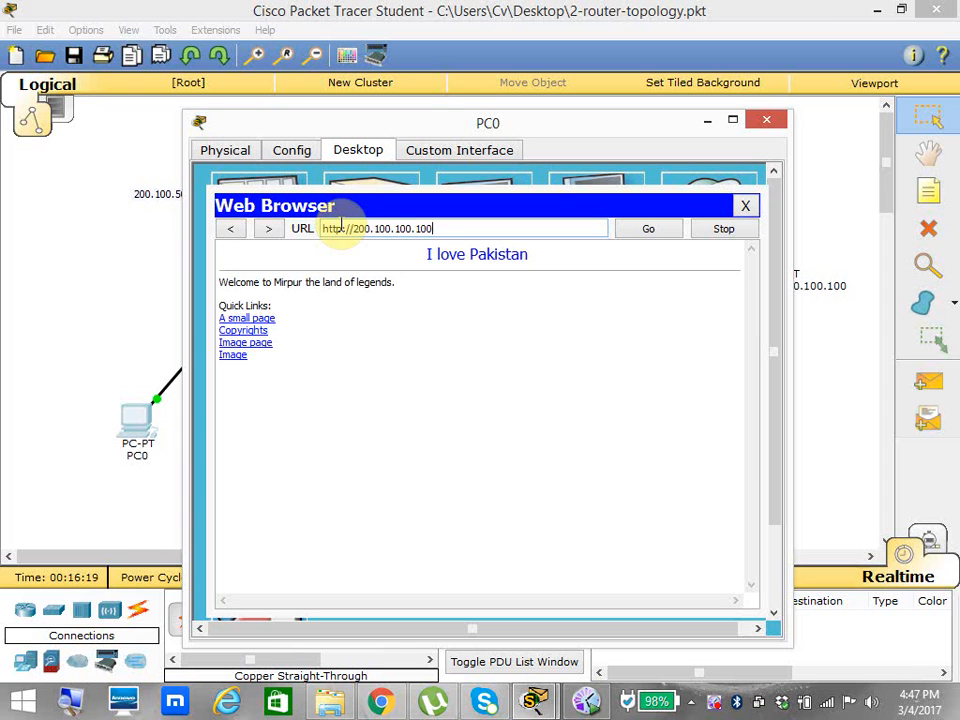
pyautogui.click(539, 260)
pyautogui.moveTo(539, 260); pyautogui.dragTo(480, 267)
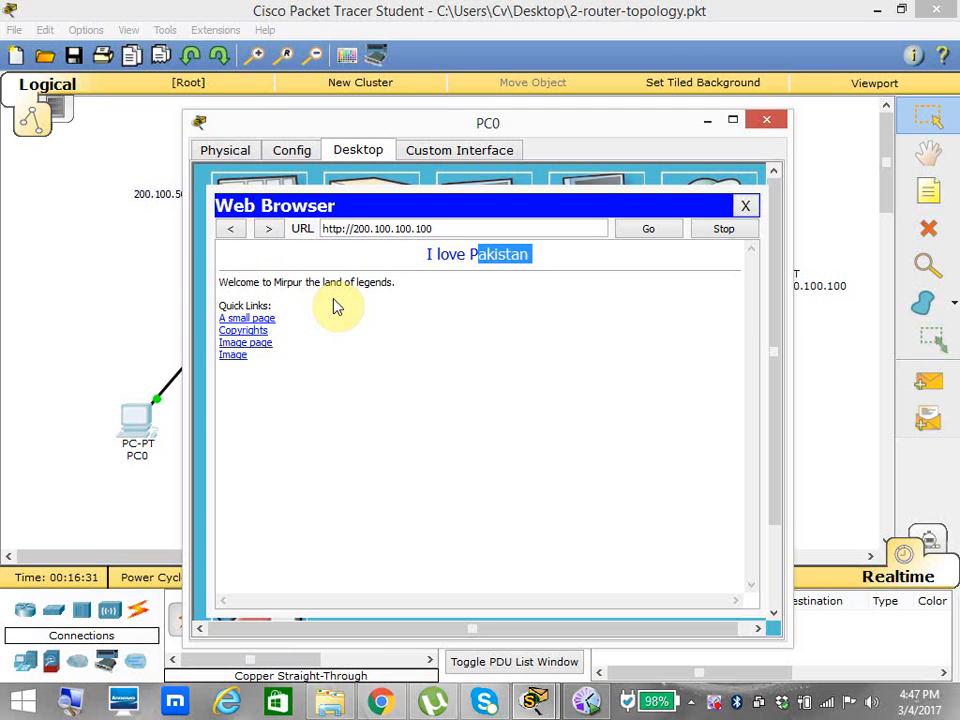
pyautogui.click(766, 122)
# Ping 1.1.1.2 from PC0's command prompt.
pyautogui.click(133, 428)
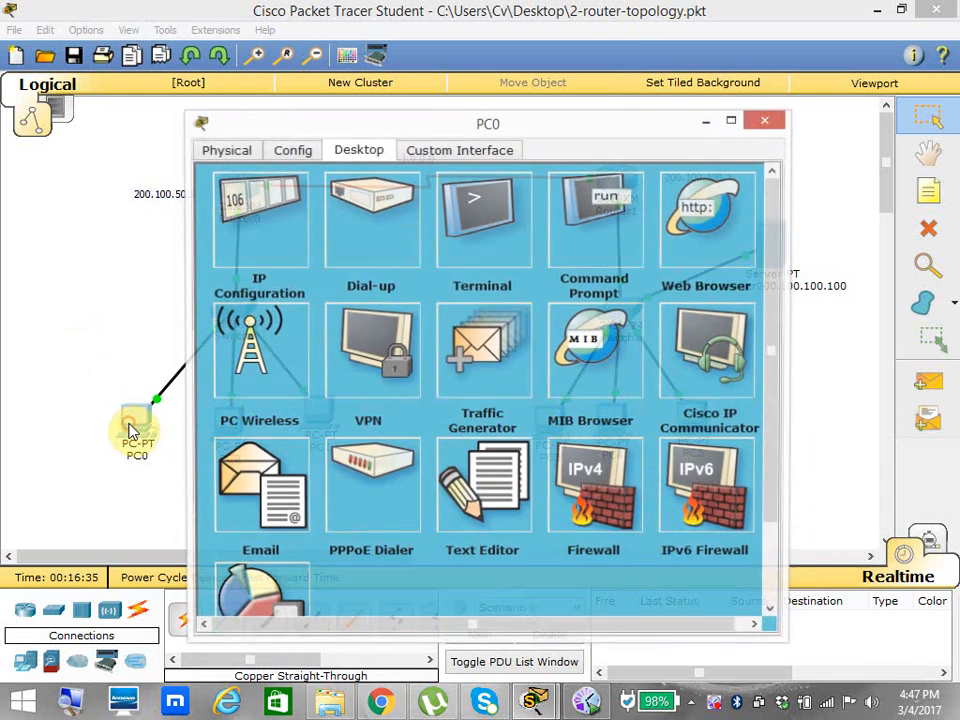
pyautogui.click(560, 203)
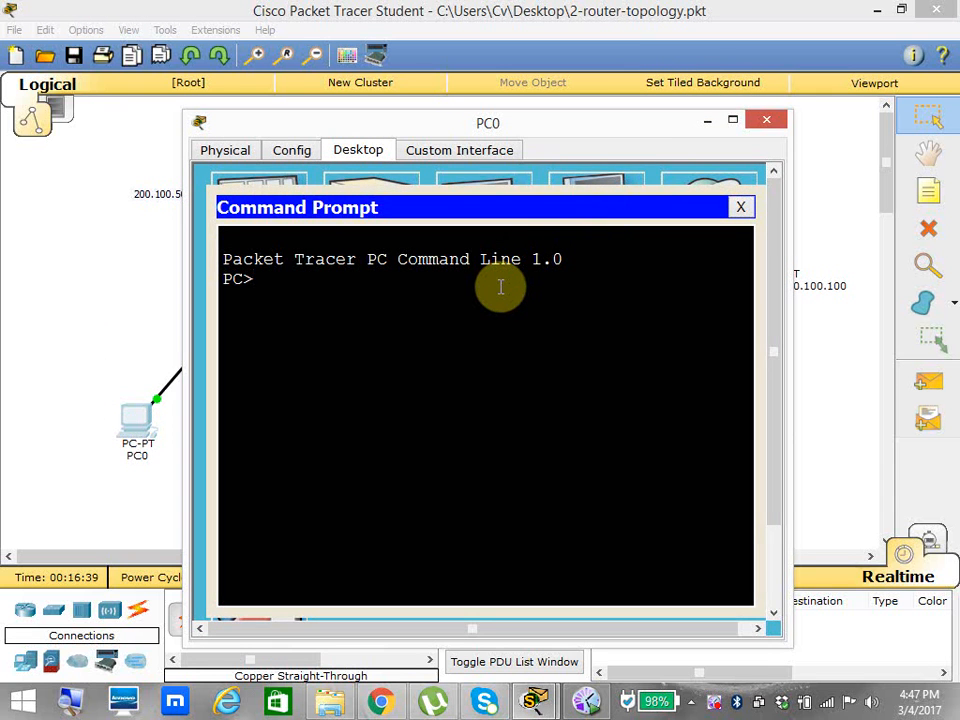
pyautogui.write('ping 1.1.1.2')
pyautogui.press('Return')
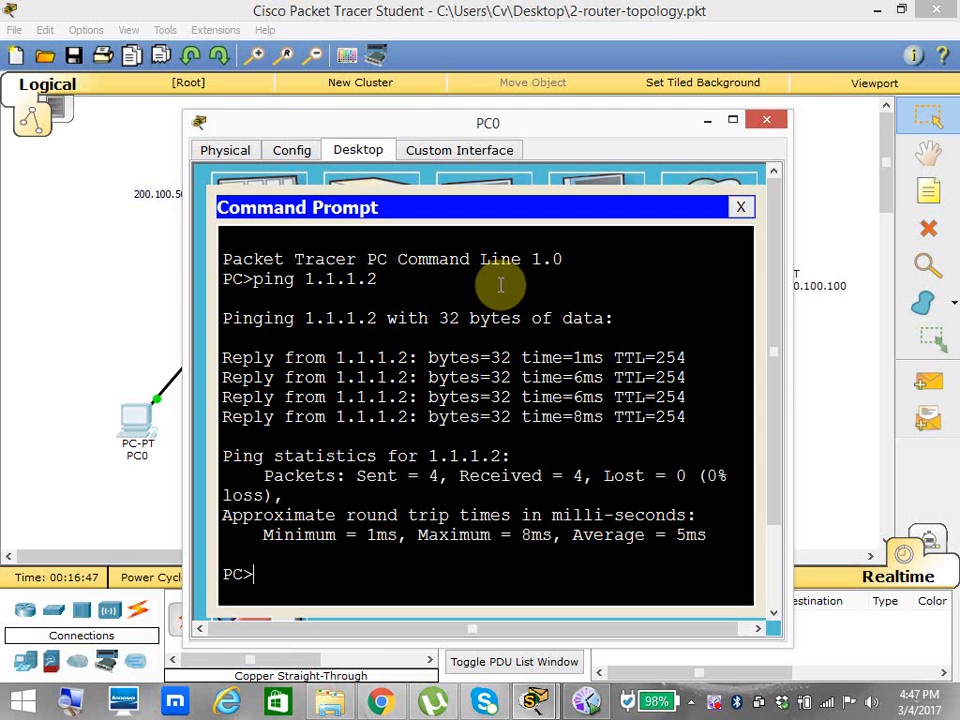
# Open a Telnet session to 1.1.1.2 from PC0, submit the password prompt blank three times, and close the PC's window.
pyautogui.write('telnet 1.1.1.2')
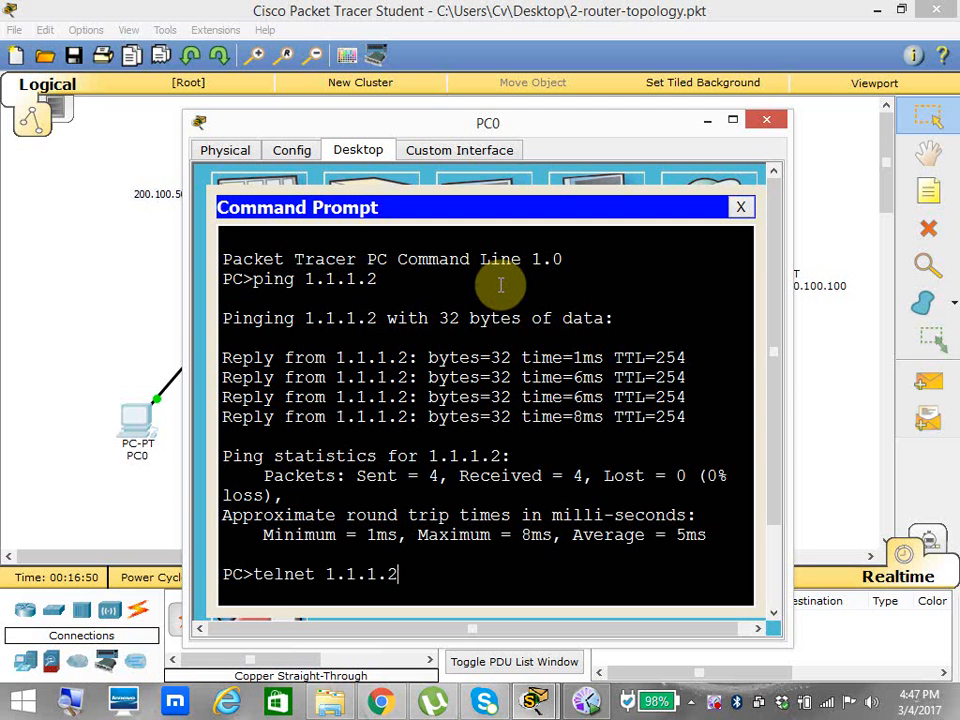
pyautogui.press('Return')
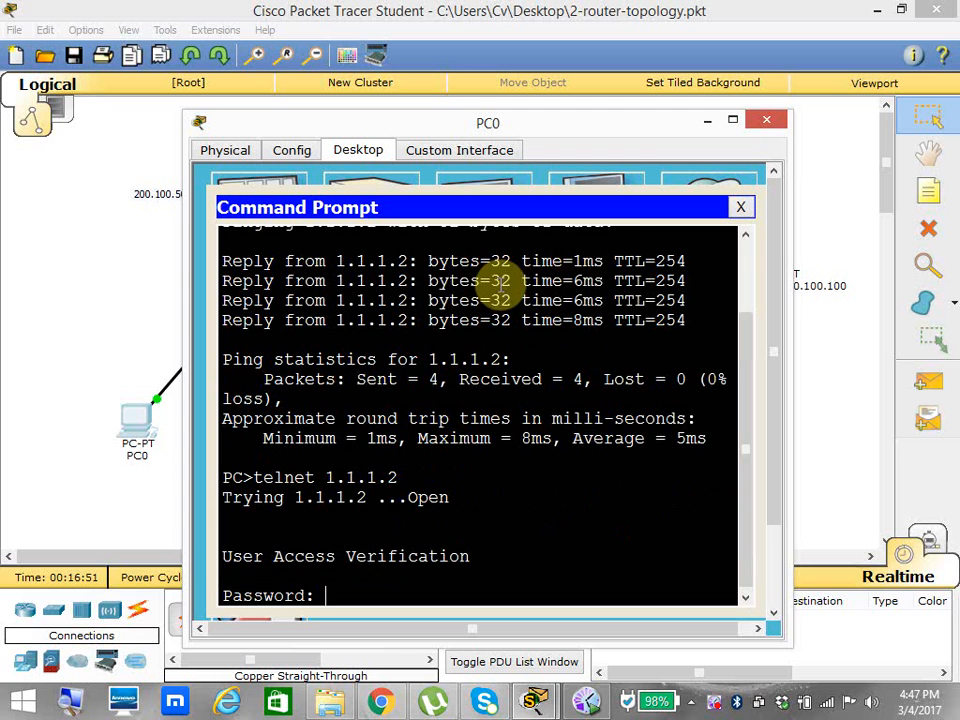
pyautogui.press('Return')
pyautogui.press('Return')
pyautogui.press('Return')
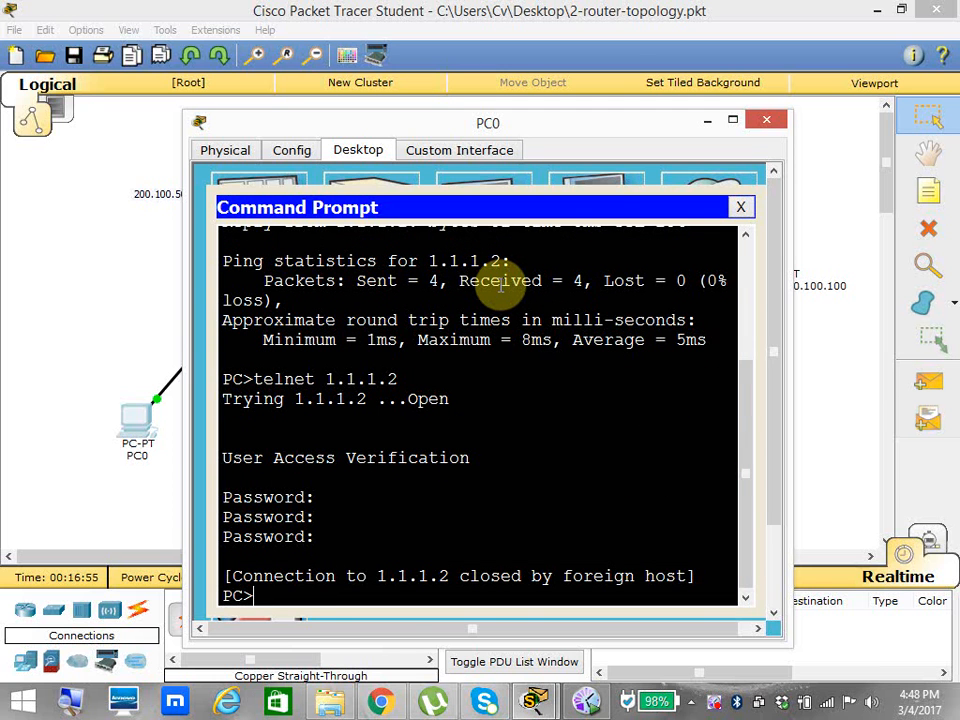
pyautogui.click(765, 121)
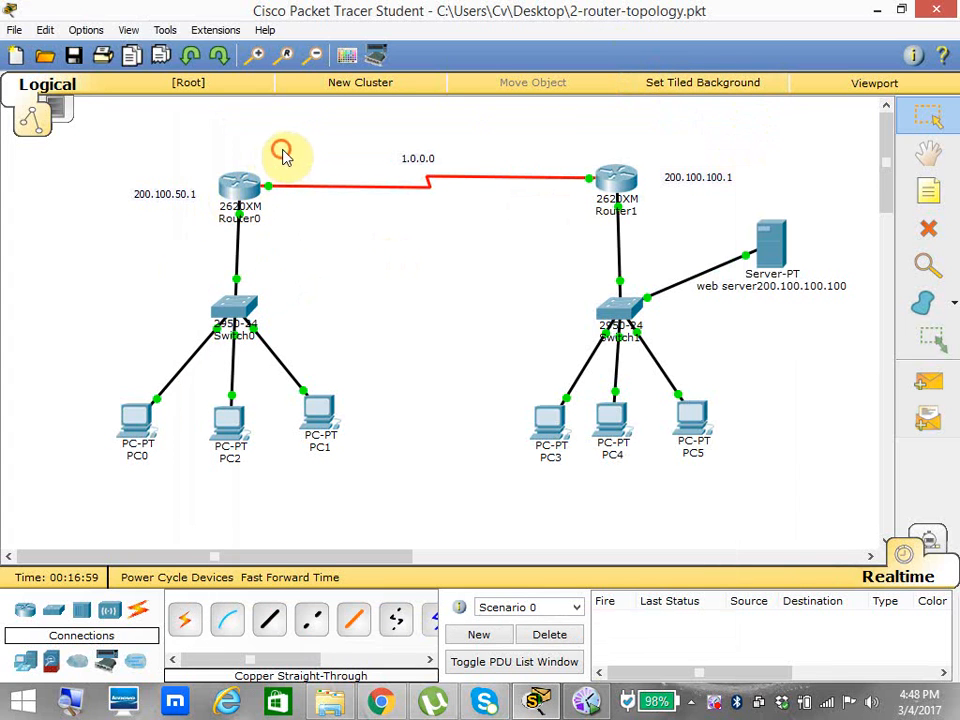
pyautogui.moveTo(281, 149); pyautogui.dragTo(253, 232)
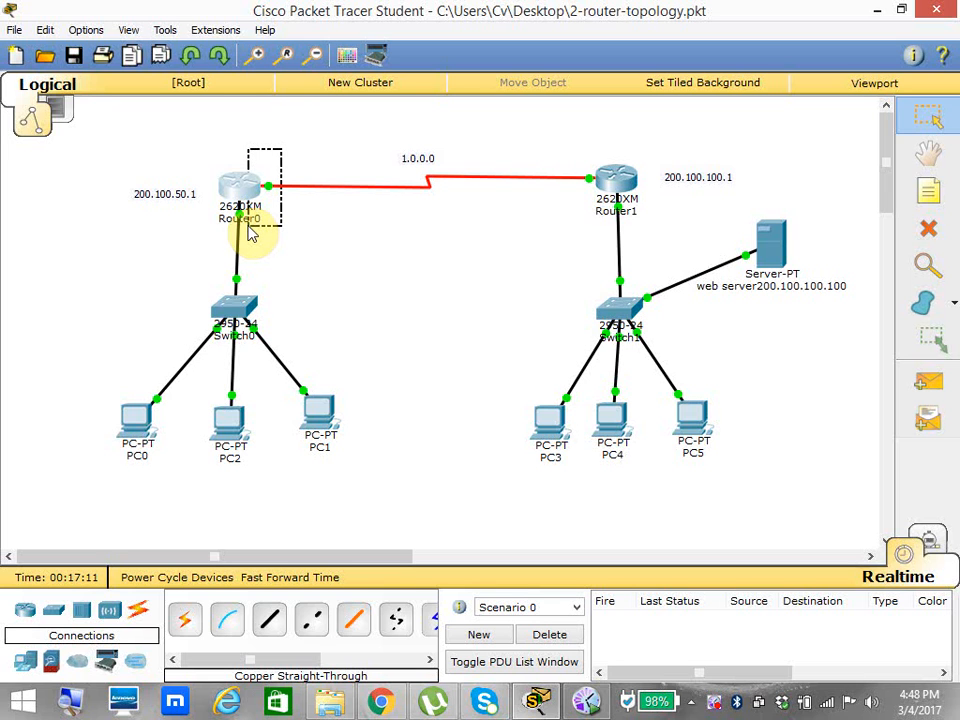
pyautogui.moveTo(248, 226); pyautogui.dragTo(248, 226)
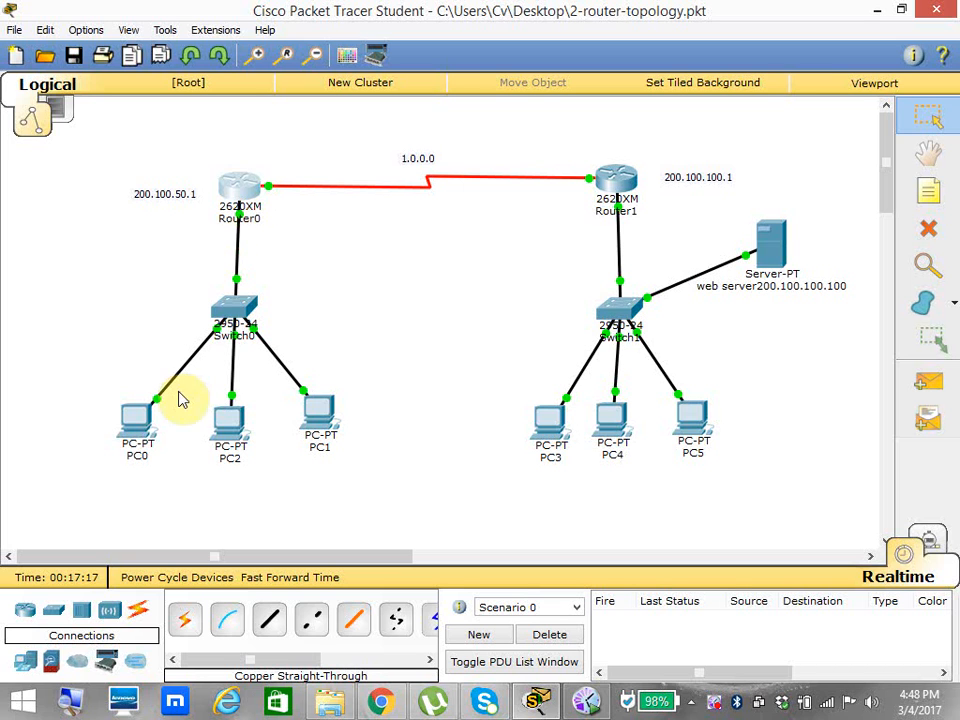
pyautogui.moveTo(199, 381); pyautogui.dragTo(271, 486)
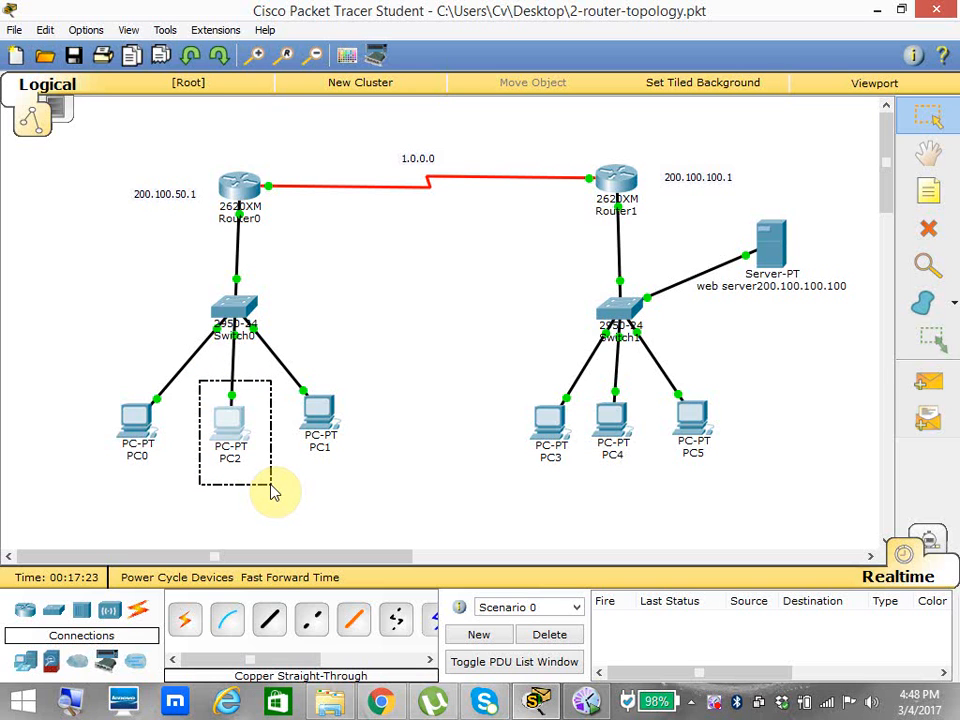
pyautogui.moveTo(271, 485); pyautogui.dragTo(271, 485)
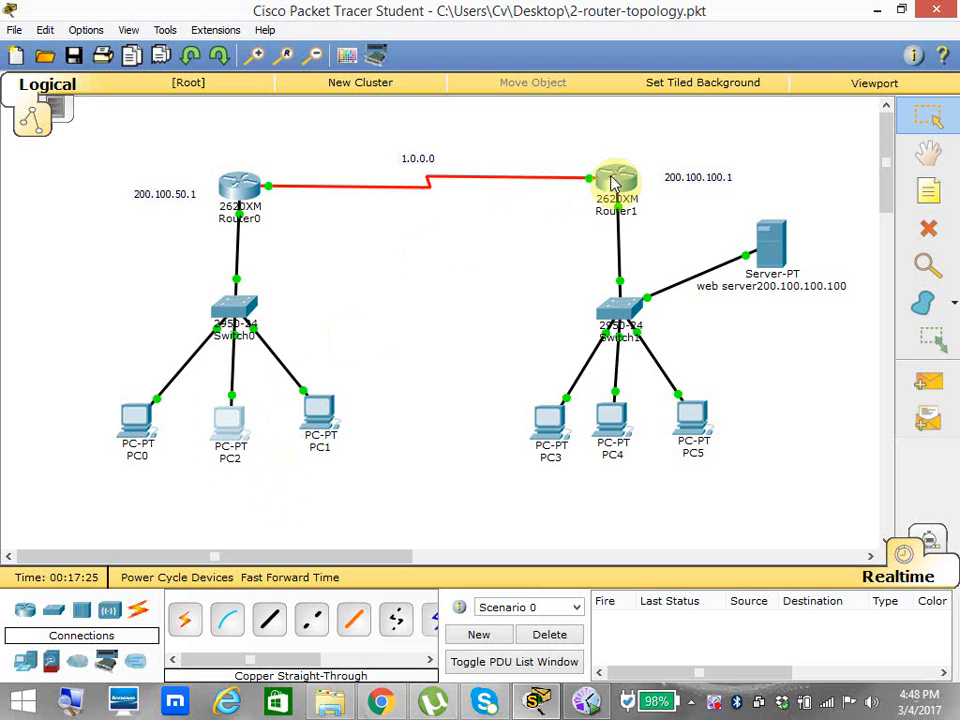
pyautogui.moveTo(495, 114); pyautogui.dragTo(860, 490)
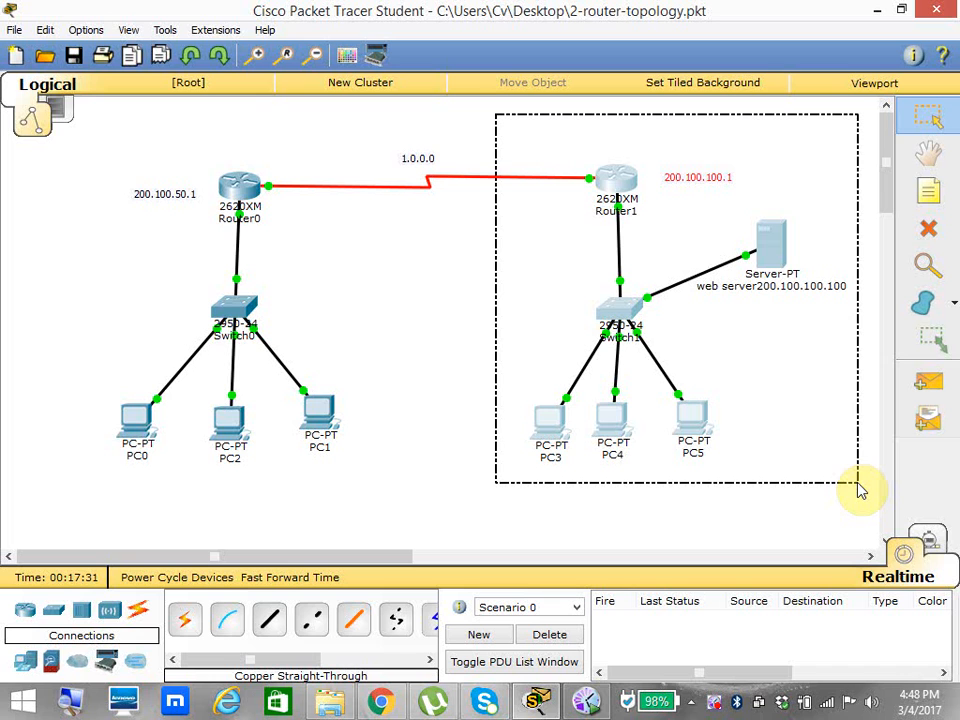
pyautogui.moveTo(860, 490); pyautogui.dragTo(857, 488)
pyautogui.click(395, 295)
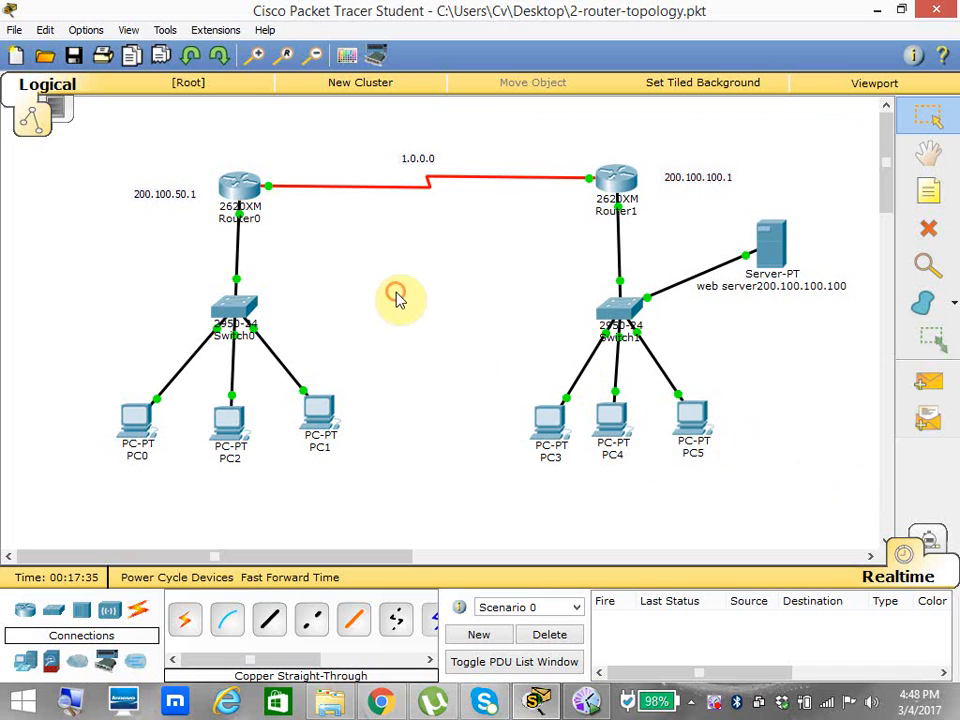
# Move PC2 slightly down beneath Switch0 in the topology.
pyautogui.moveTo(235, 428)
pyautogui.mouseDown()
pyautogui.moveTo(222, 430)
pyautogui.moveTo(244, 446)
pyautogui.moveTo(241, 438)
pyautogui.mouseUp()
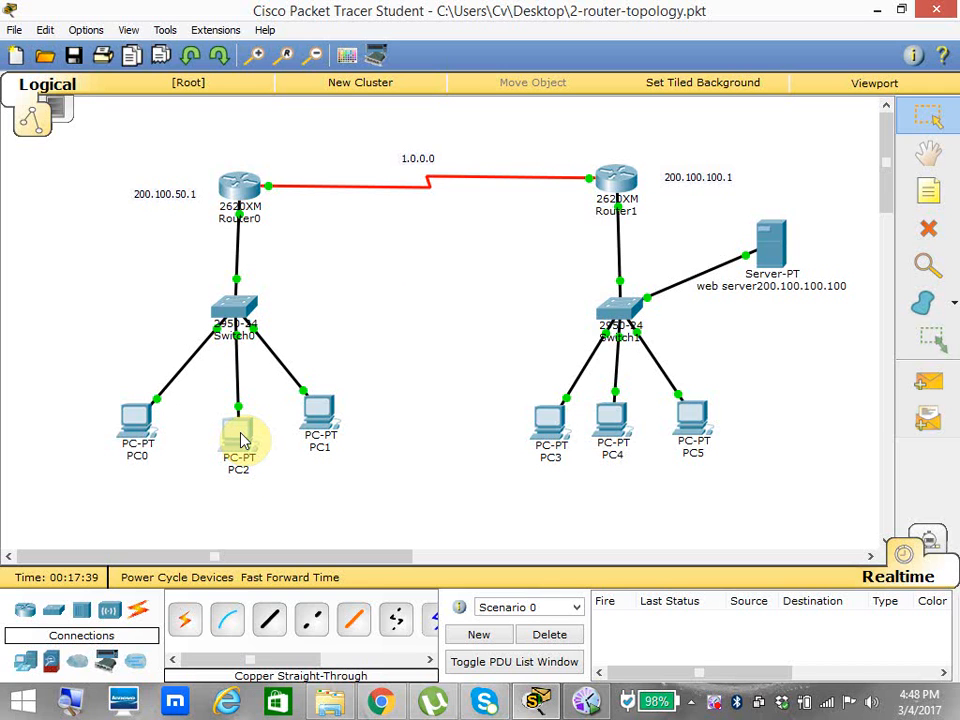
pyautogui.moveTo(241, 438); pyautogui.dragTo(240, 439)
pyautogui.click(236, 215)
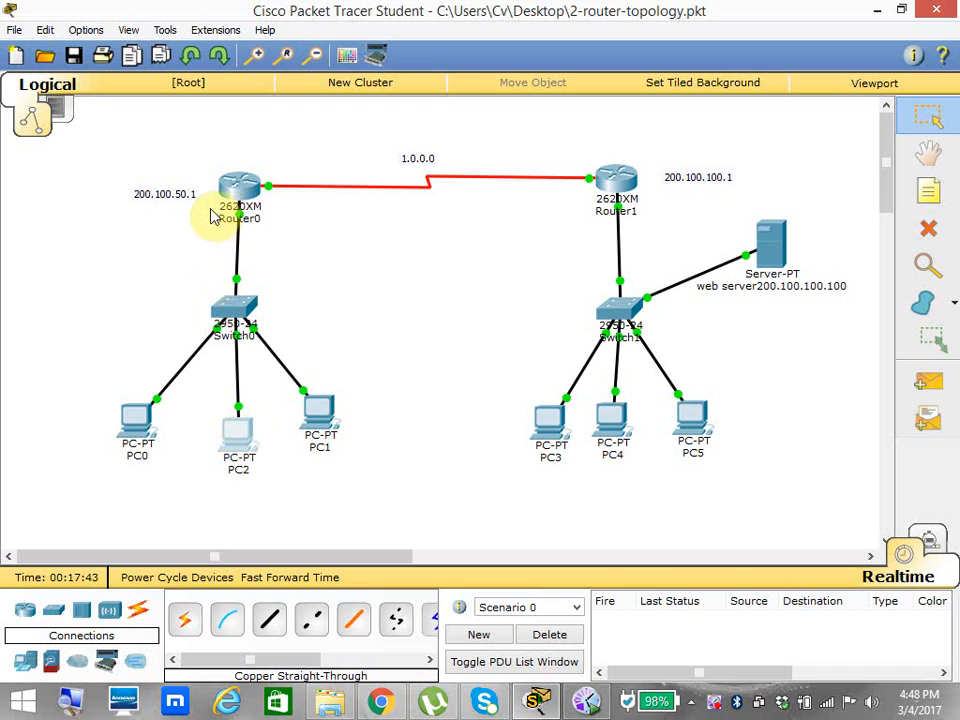
pyautogui.moveTo(196, 206); pyautogui.dragTo(311, 250)
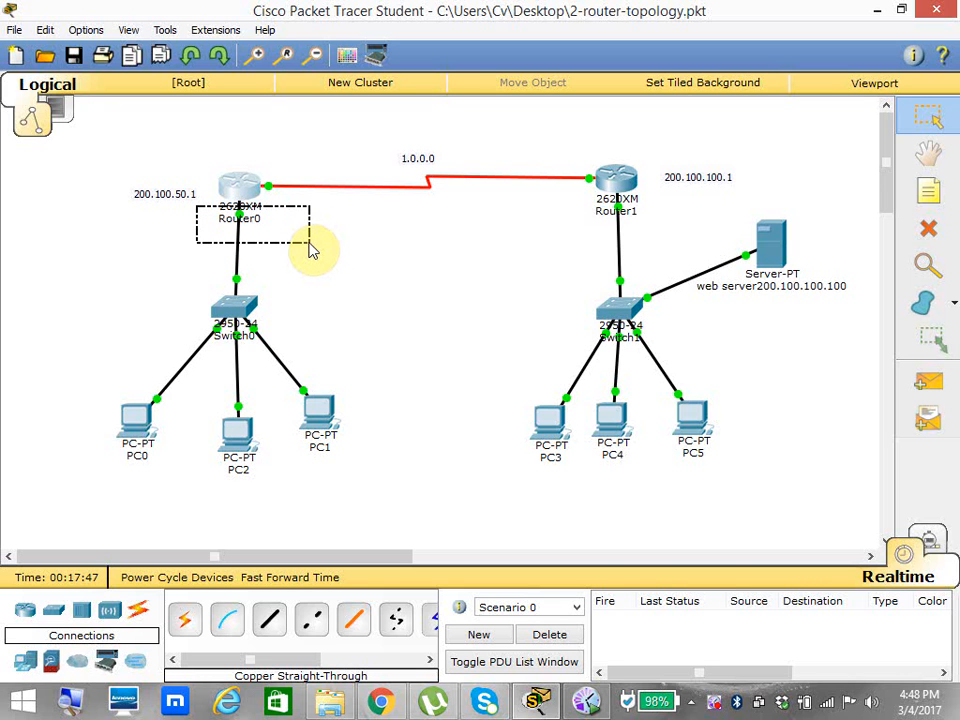
pyautogui.moveTo(309, 243); pyautogui.dragTo(309, 243)
pyautogui.moveTo(190, 205); pyautogui.dragTo(274, 246)
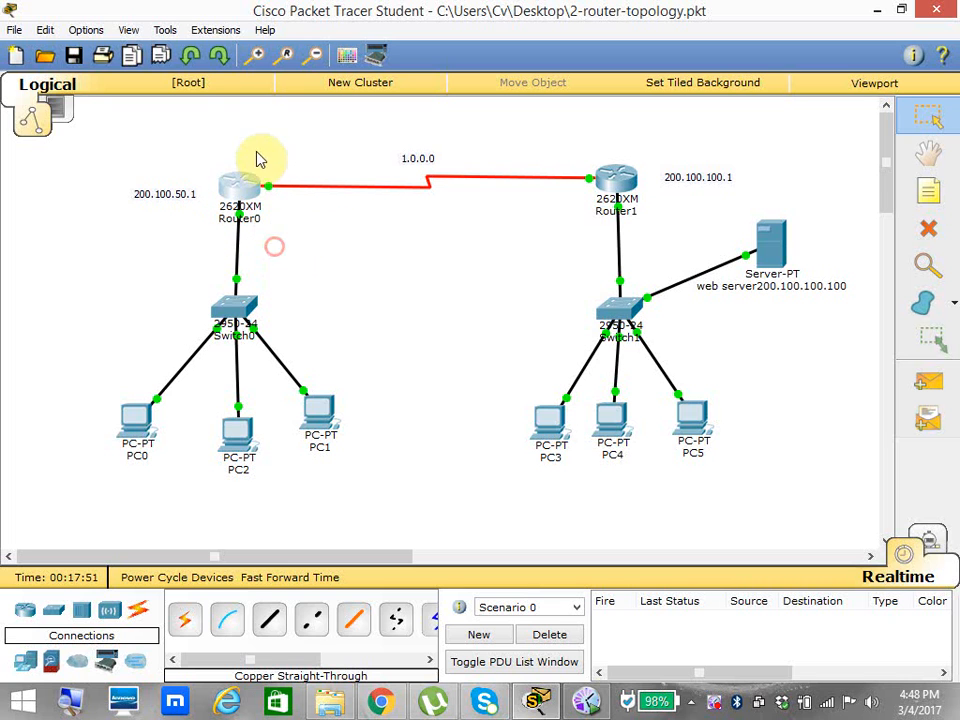
pyautogui.moveTo(257, 150); pyautogui.dragTo(315, 251)
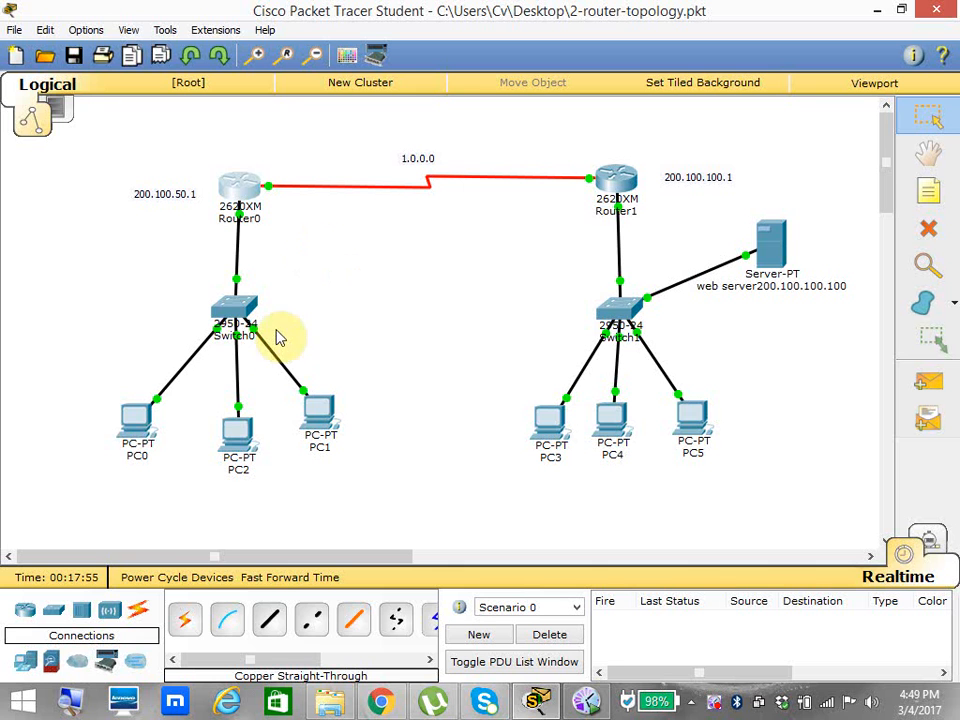
# Check the IP address in PC2's IP configuration and close the PC's window.
pyautogui.click(239, 445)
pyautogui.click(346, 150)
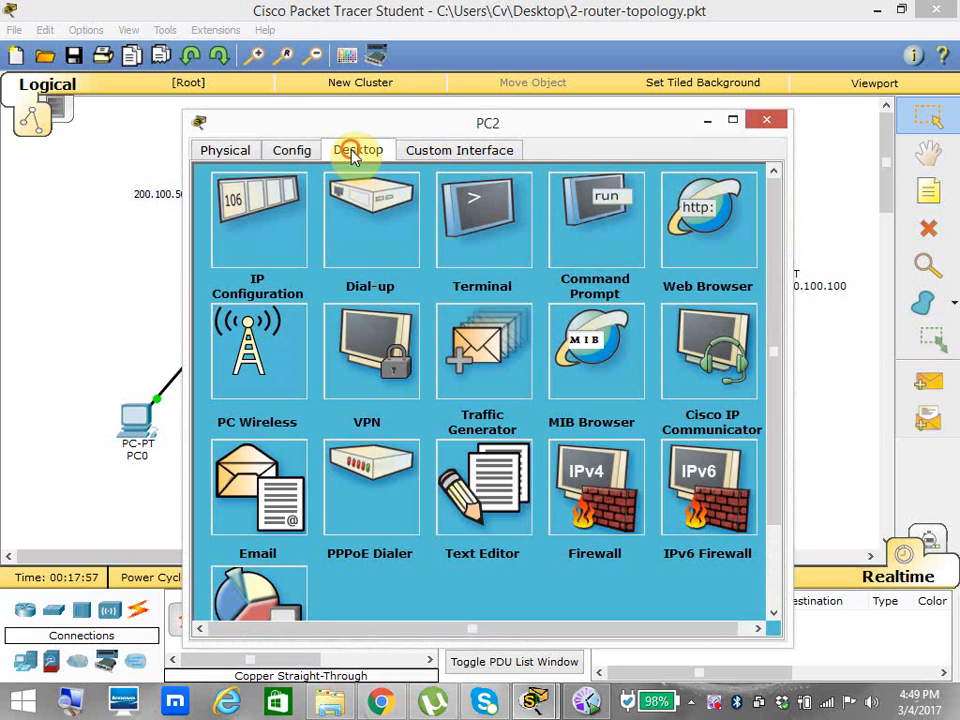
pyautogui.click(285, 230)
pyautogui.moveTo(461, 259); pyautogui.dragTo(372, 262)
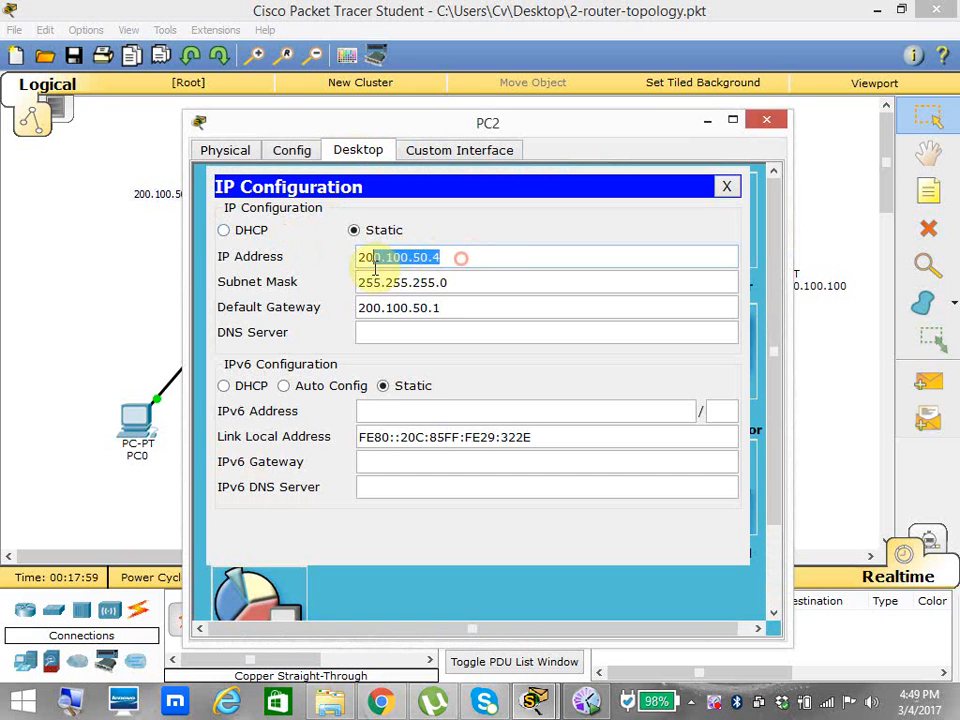
pyautogui.click(766, 120)
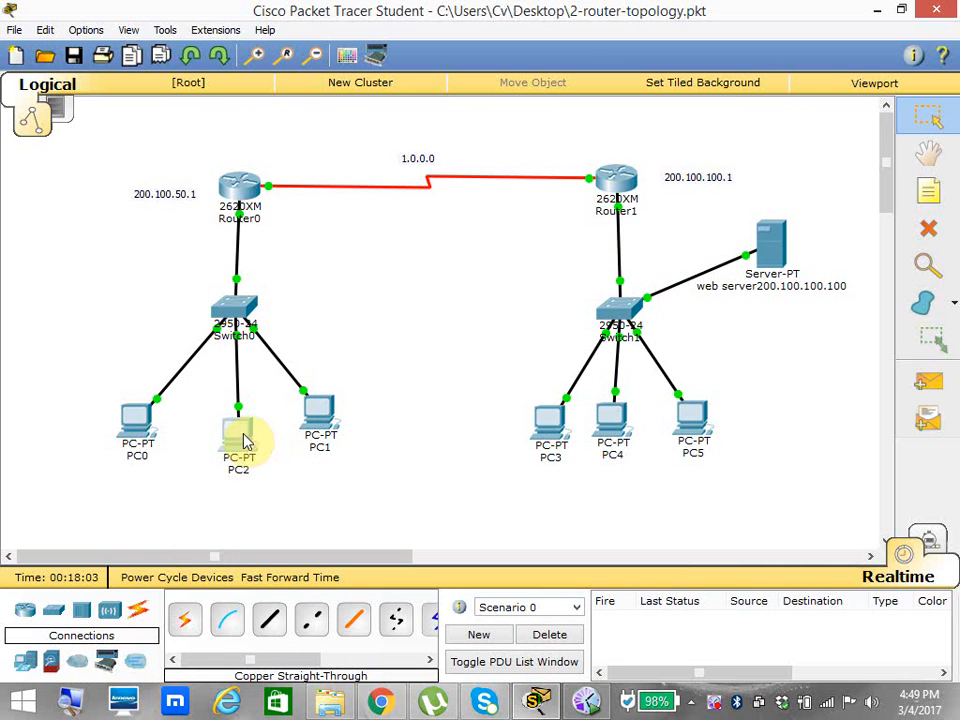
# Ping 1.1.1.2 from PC2's command prompt and close the prompt.
pyautogui.click(244, 440)
pyautogui.click(596, 228)
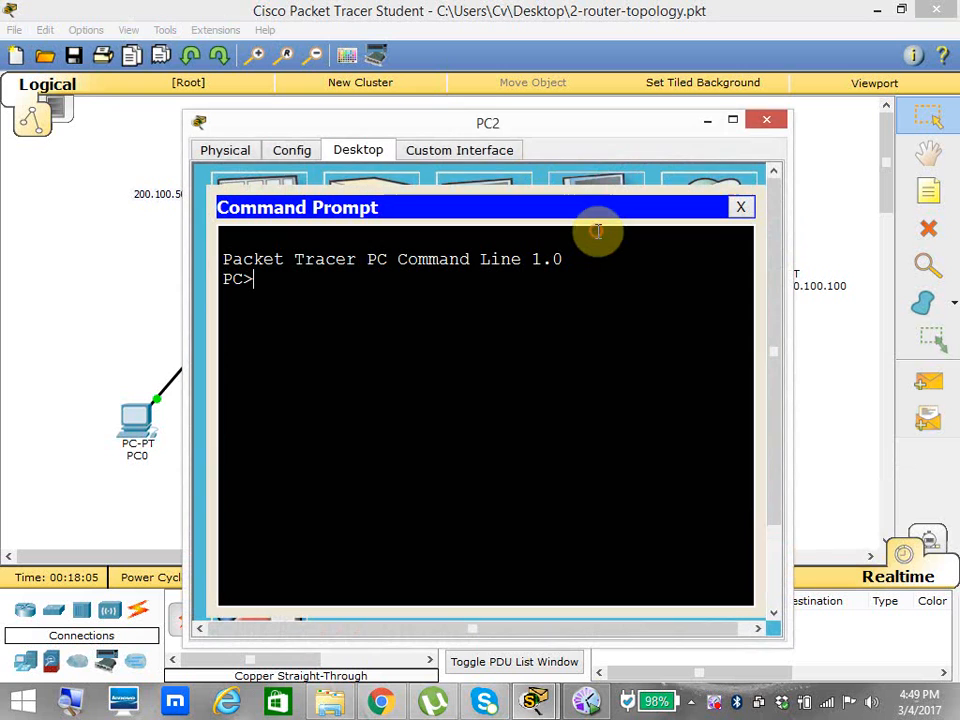
pyautogui.write('ping 1.1.1.2')
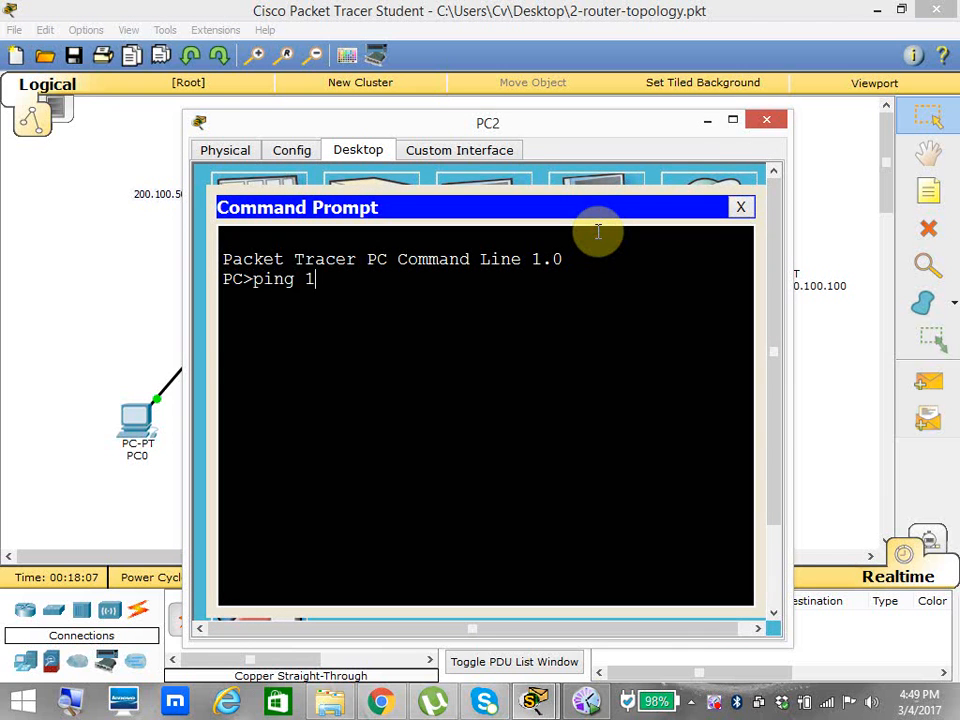
pyautogui.press('Return')
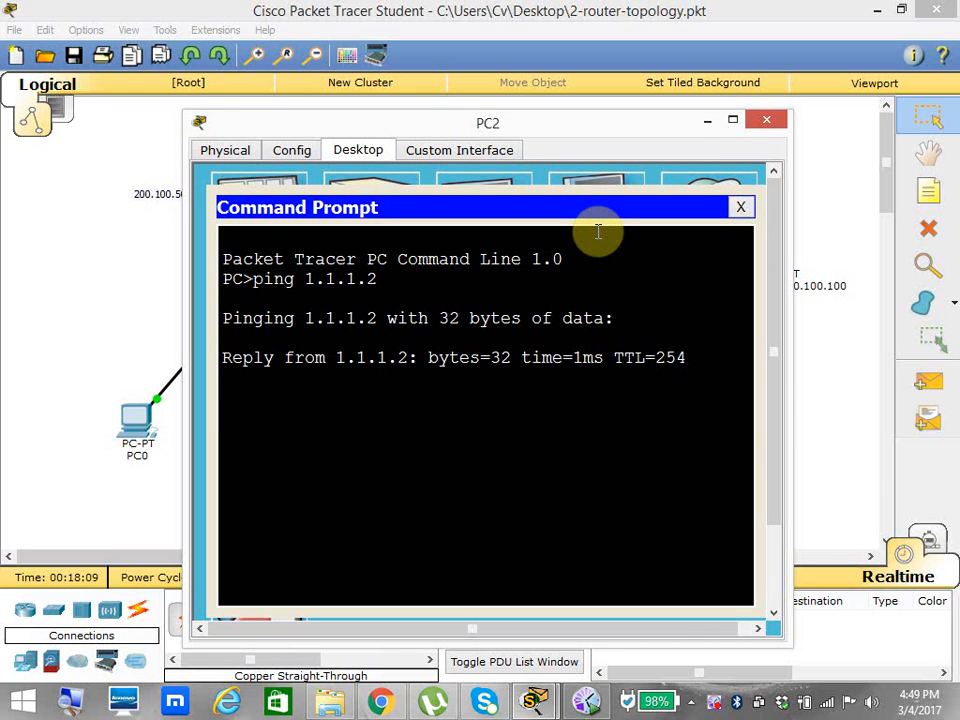
pyautogui.click(741, 207)
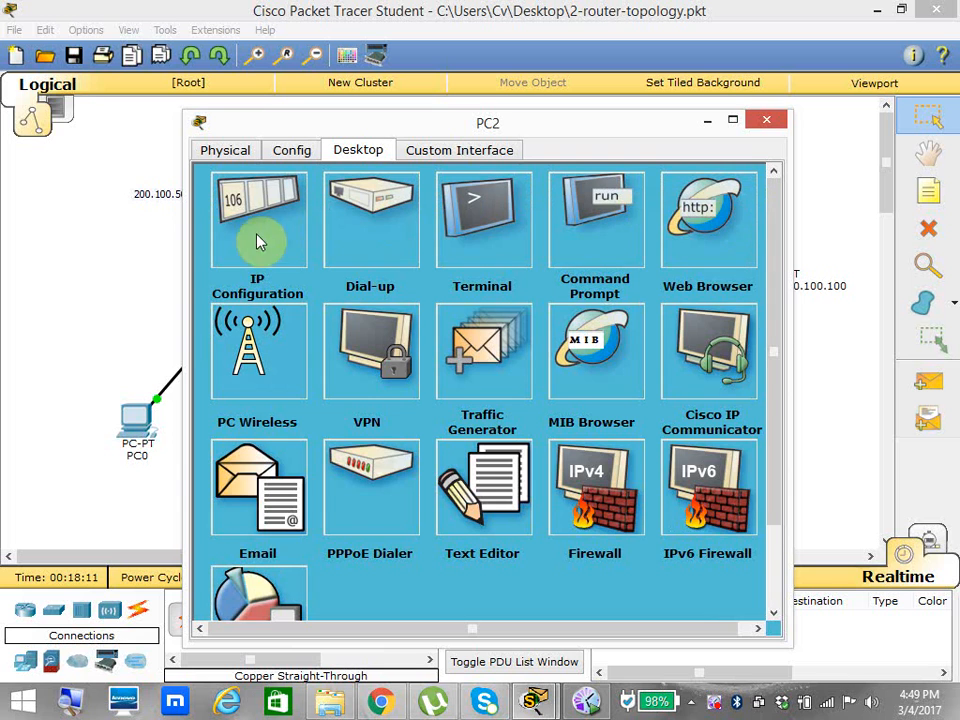
# Load the web page at 200.100.100.100 in PC2's web browser and close the PC's window.
pyautogui.click(724, 238)
pyautogui.click(436, 230)
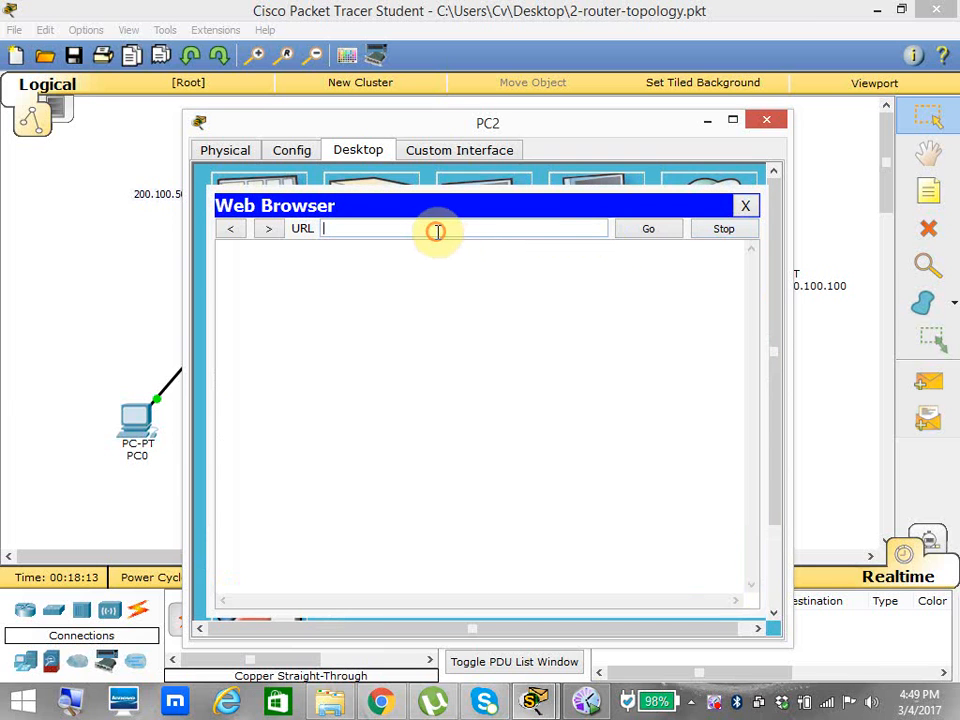
pyautogui.write('200.100.100')
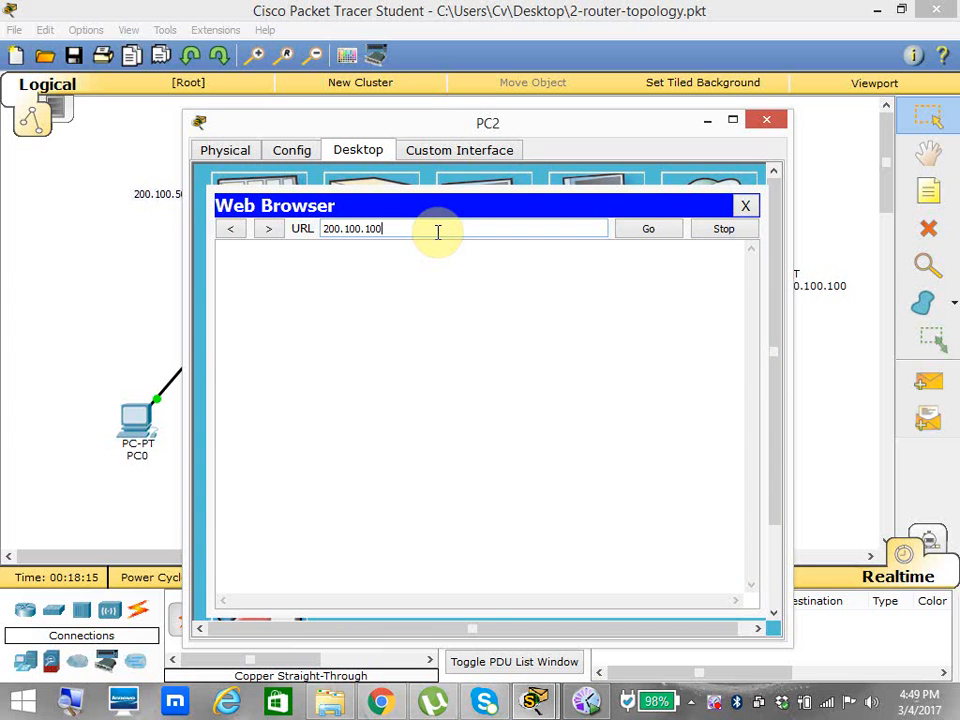
pyautogui.write('.100')
pyautogui.press('Return')
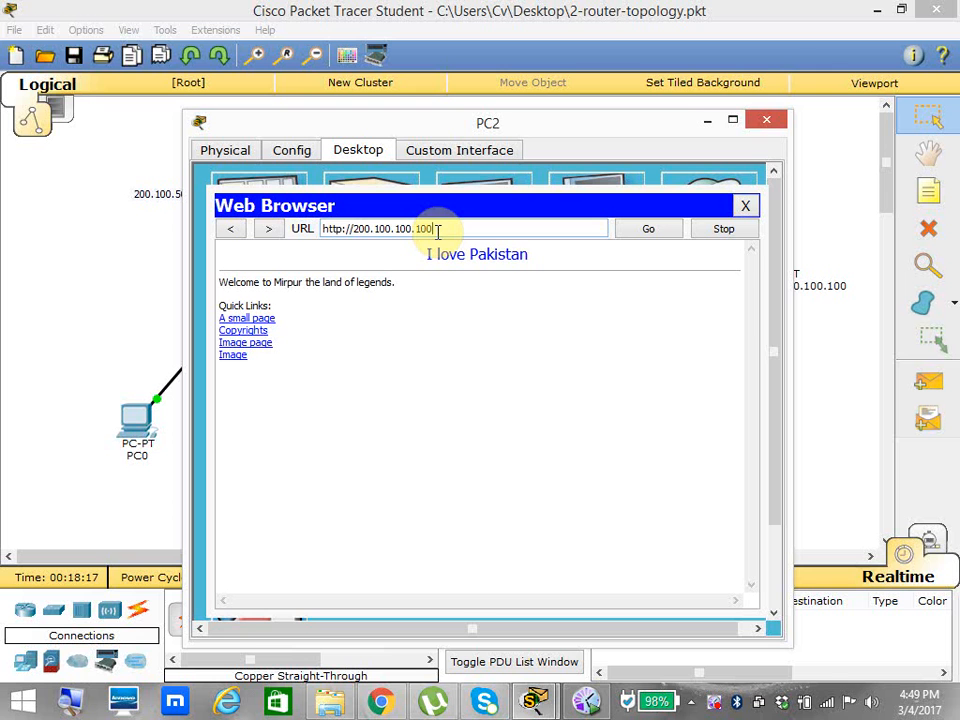
pyautogui.click(766, 120)
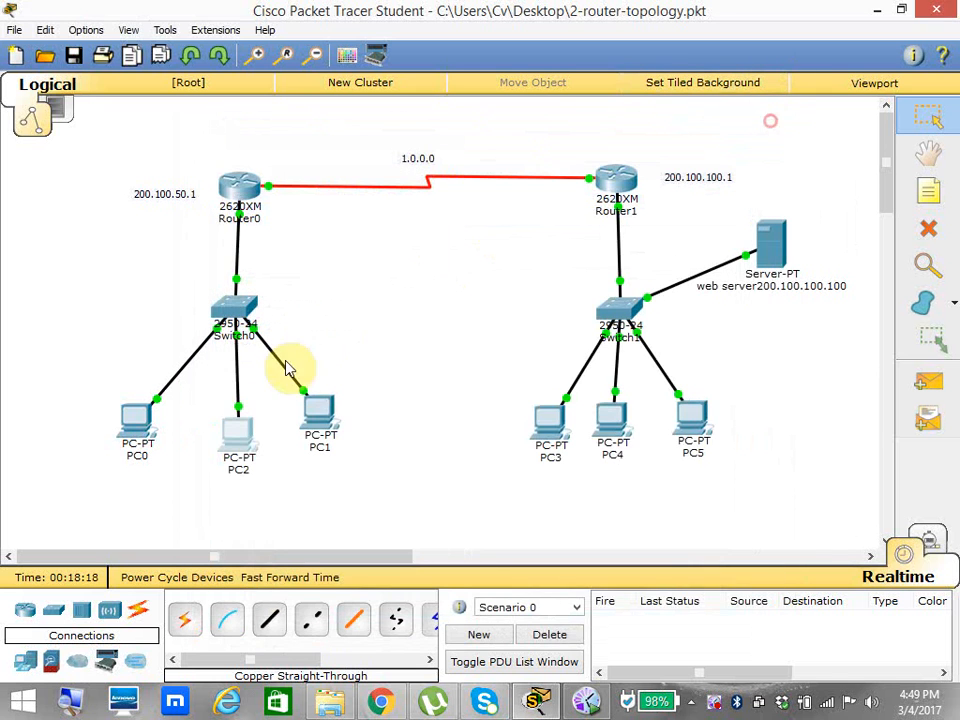
# Ping 1.1.1.2 from PC1's command prompt.
pyautogui.click(322, 421)
pyautogui.click(588, 246)
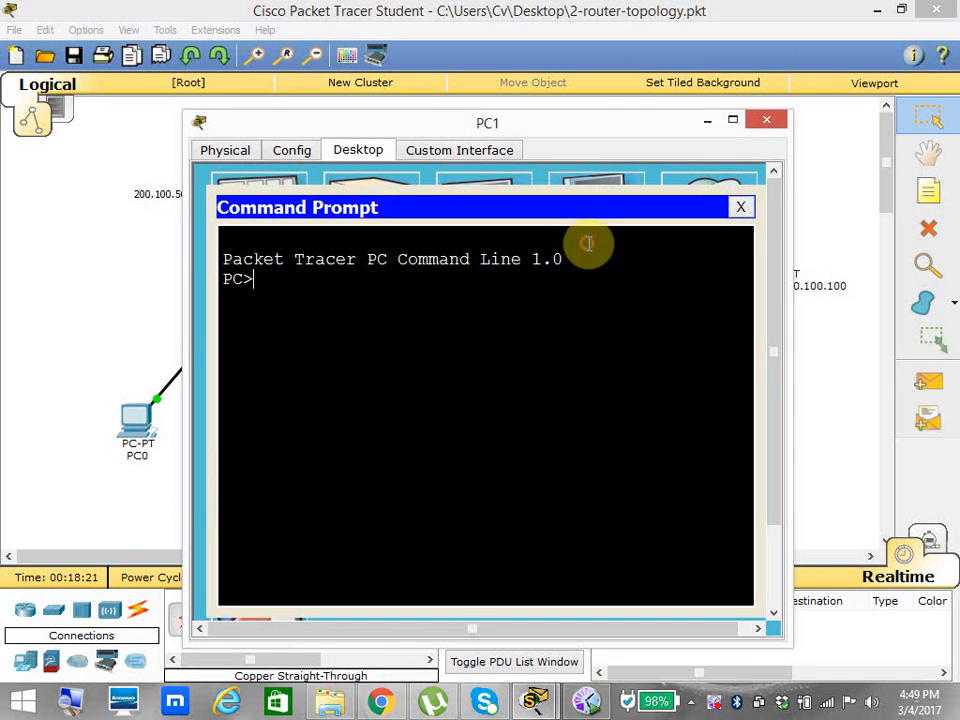
pyautogui.write('ping 1')
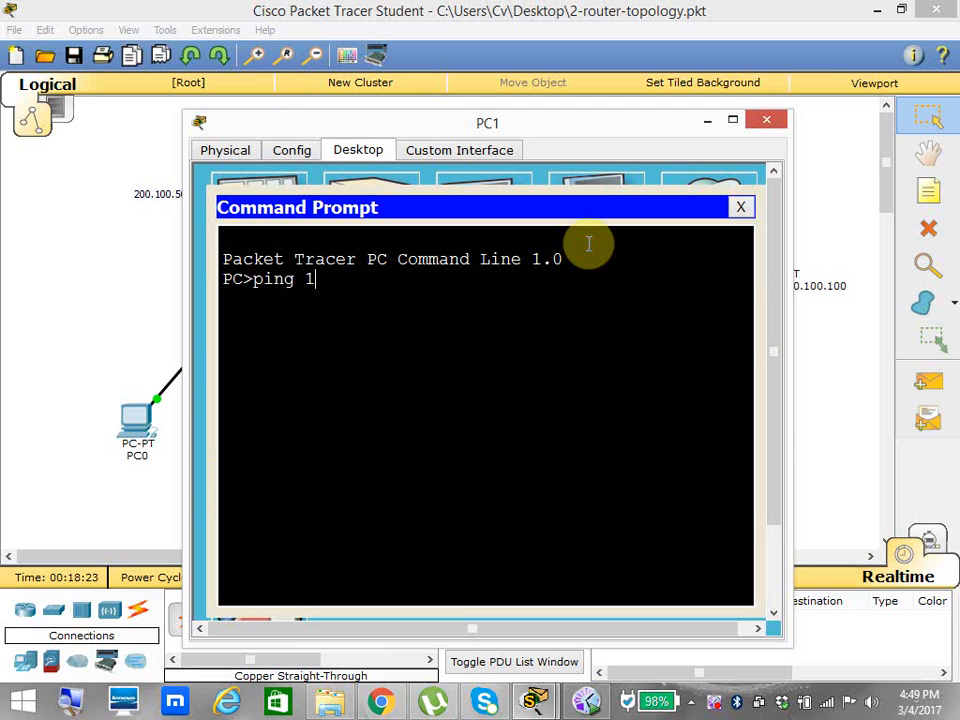
pyautogui.write('.1.1.2')
pyautogui.press('Return')
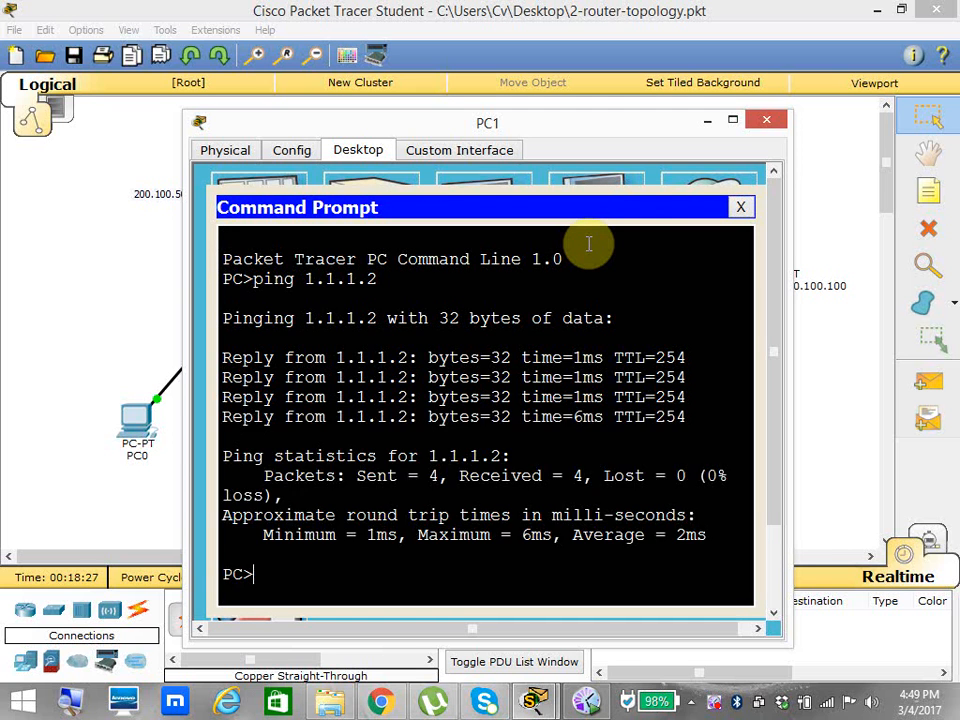
# Open a Telnet session to 1.1.1.2 from PC1, submit the password prompt blank three times, and close the command prompt.
pyautogui.write('telnet 1.1.1.2')
pyautogui.press('Return')
pyautogui.press('Return')
pyautogui.press('Return')
pyautogui.press('Return')
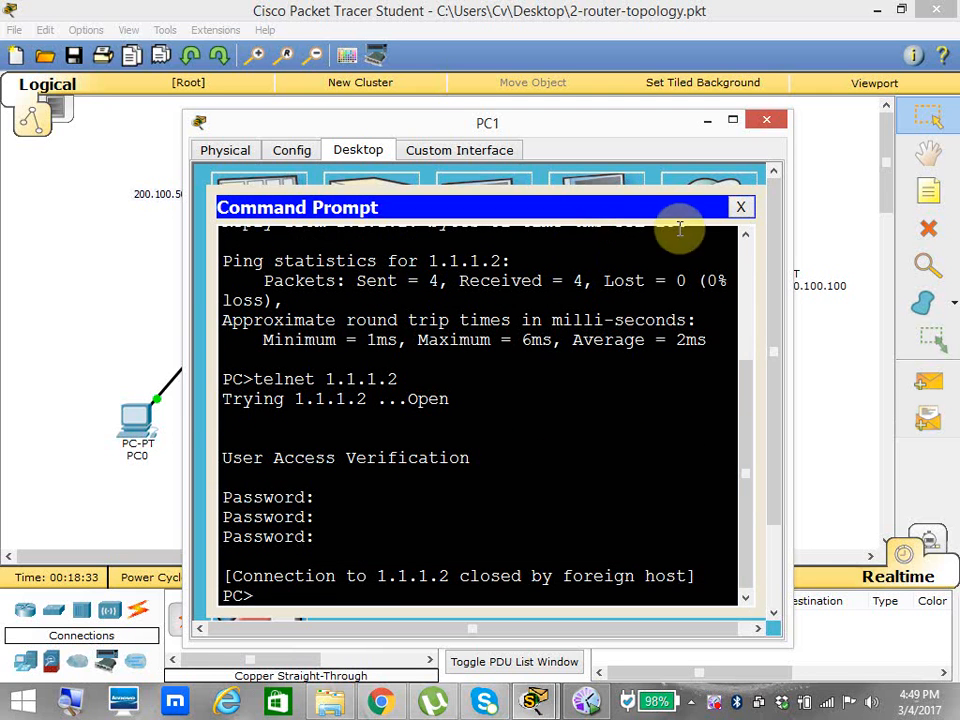
pyautogui.click(739, 207)
# Load the web page at 200.100.100.100 in PC1's web browser and close the PC's window.
pyautogui.click(707, 218)
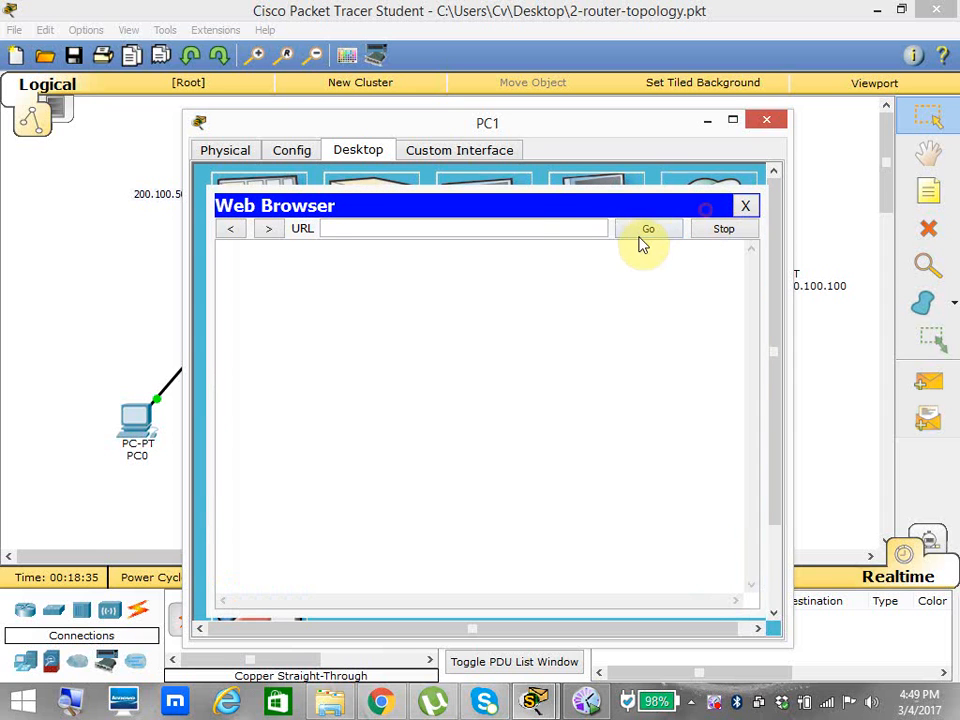
pyautogui.click(572, 222)
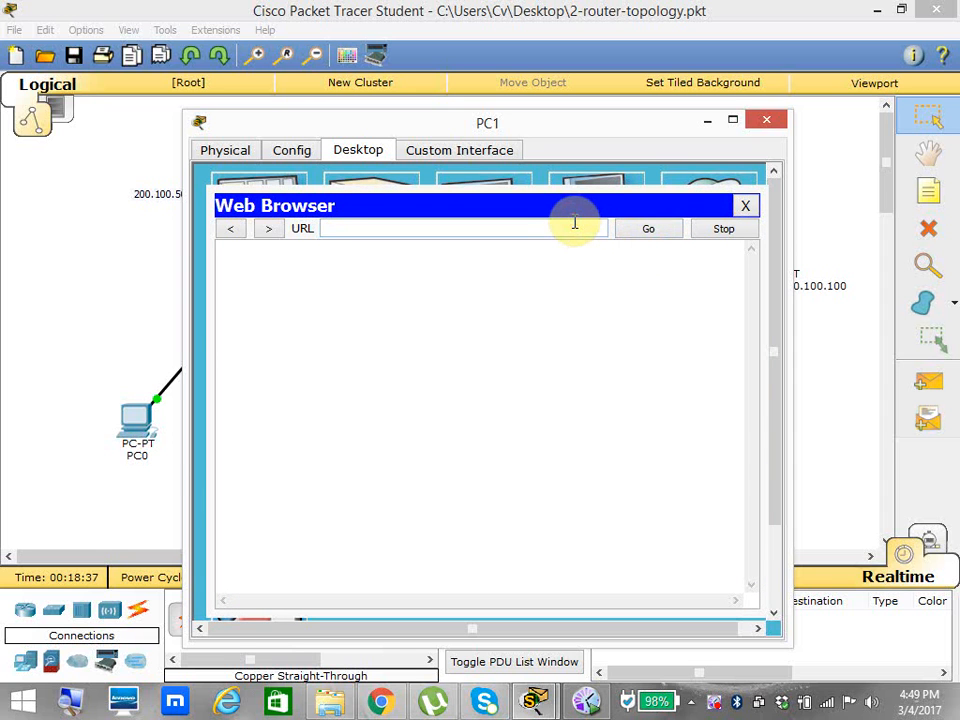
pyautogui.write('200.100.100.100')
pyautogui.press('Return')
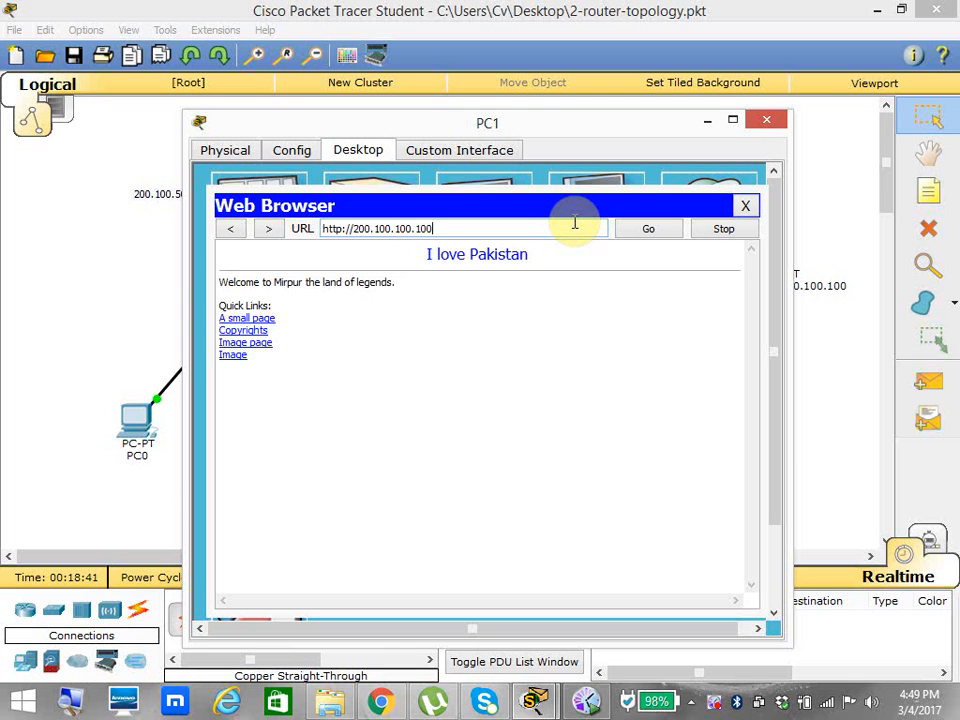
pyautogui.click(766, 120)
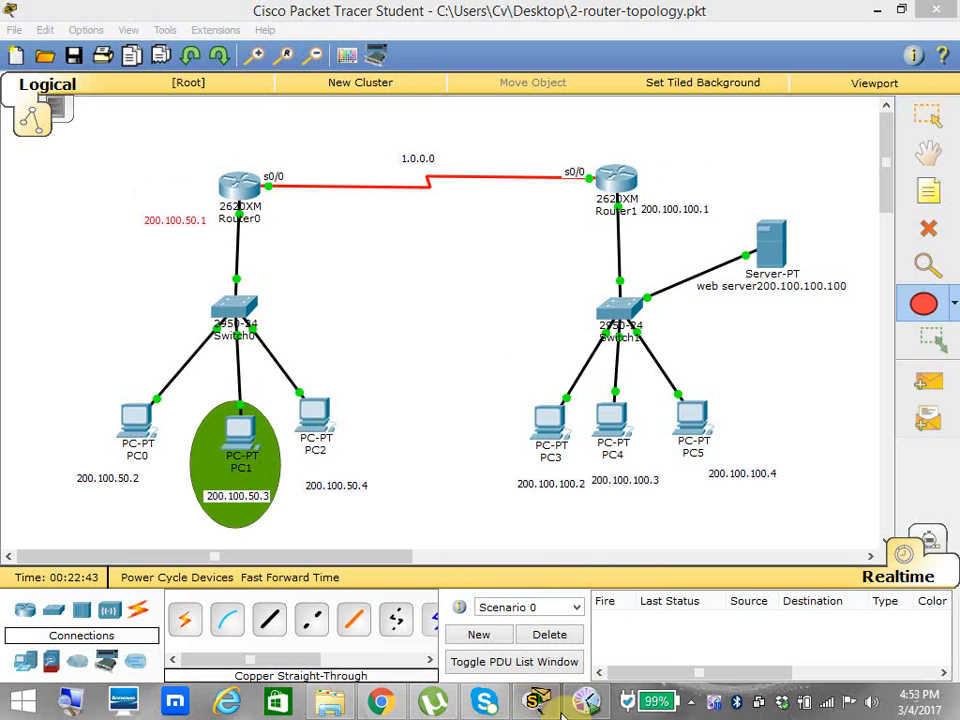
pyautogui.moveTo(563, 712)
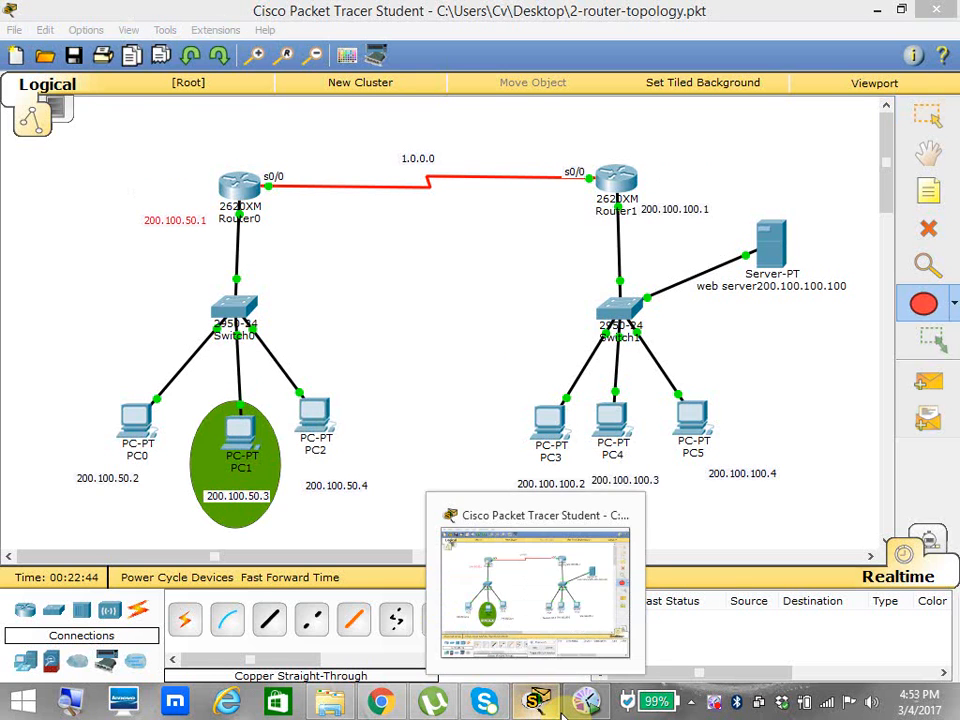
# Activate the Select tool and box-select Router0 together with its 200.100.50.1 label.
pyautogui.click(928, 116)
pyautogui.moveTo(90, 152); pyautogui.dragTo(340, 272)
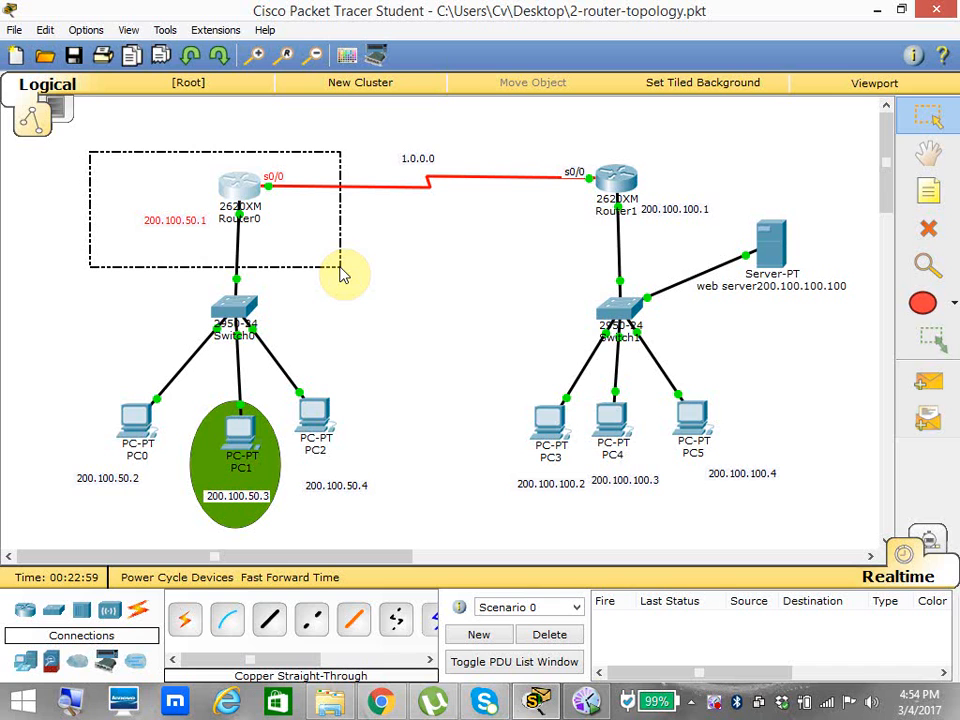
pyautogui.click(340, 275)
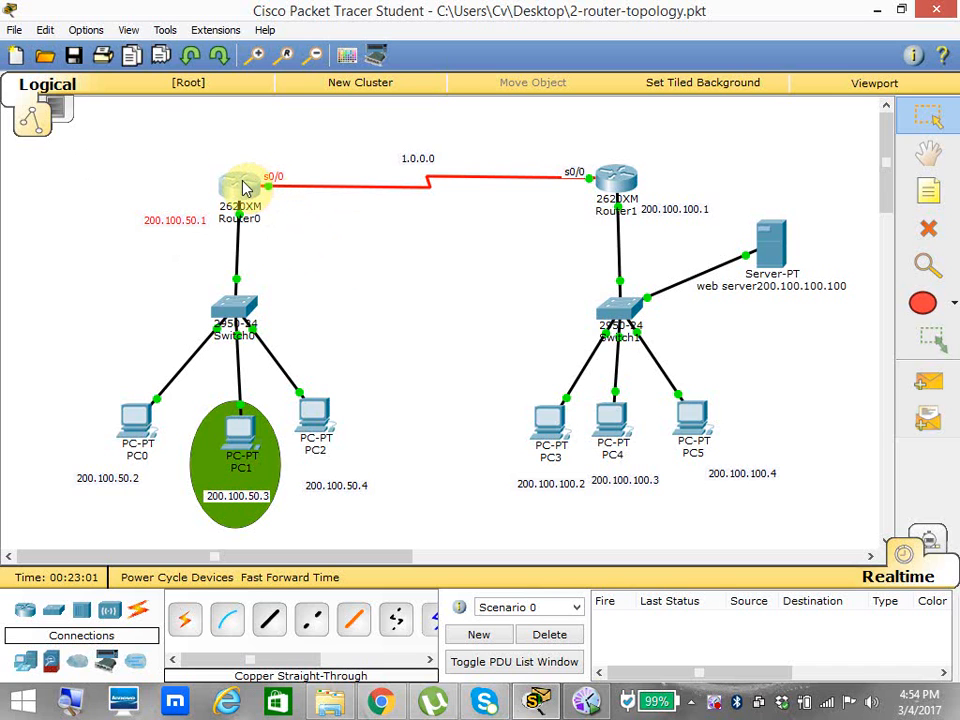
pyautogui.moveTo(103, 133); pyautogui.dragTo(312, 272)
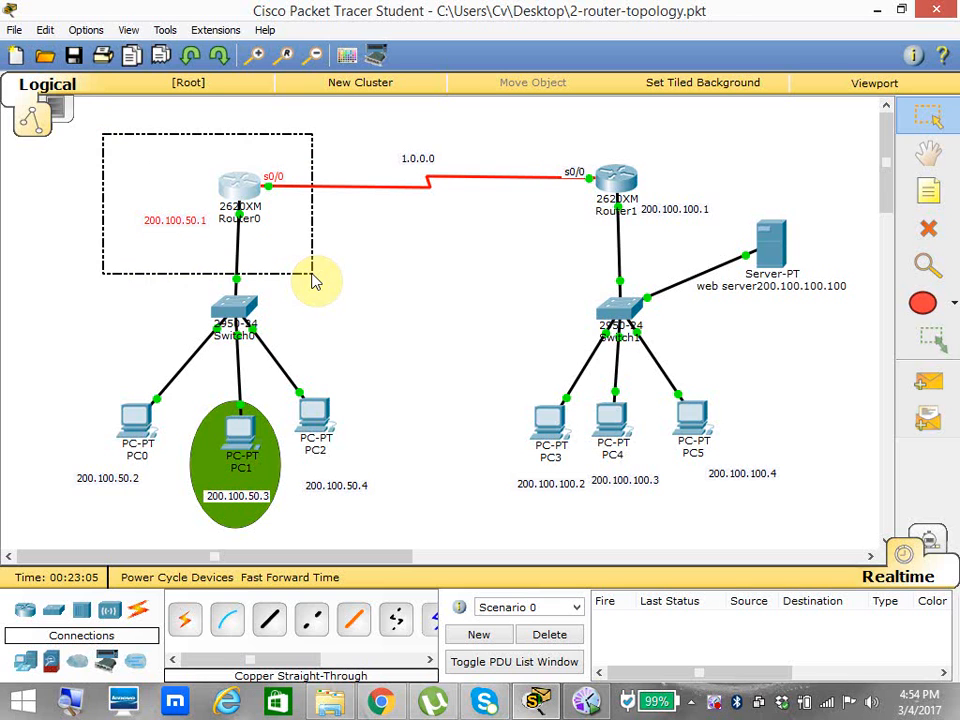
# Nudge PC1's address label, move Router1's 200.100.100.1 label slightly lower, and shift PC0's 200.100.50.2 label further right beneath the PC.
pyautogui.click(236, 495)
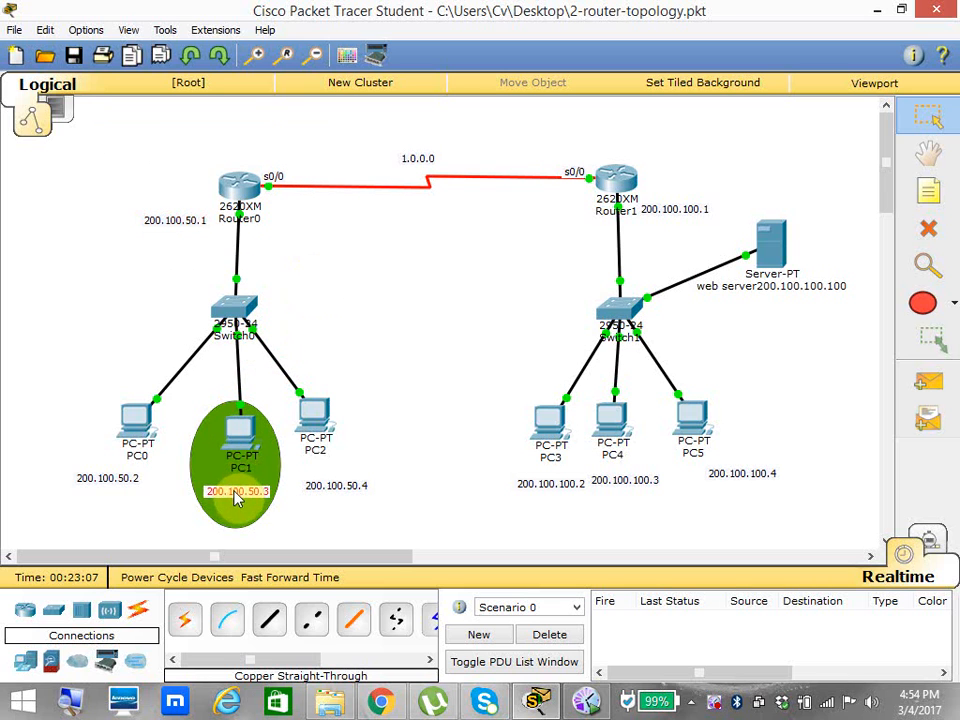
pyautogui.moveTo(236, 497); pyautogui.dragTo(239, 501)
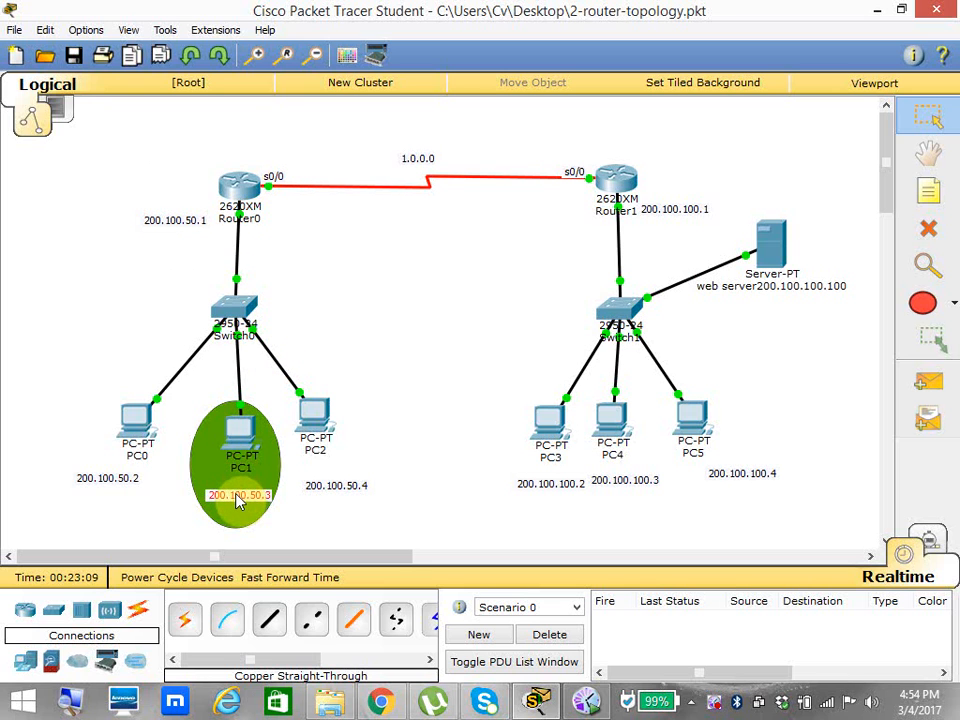
pyautogui.click(649, 209)
pyautogui.moveTo(649, 209)
pyautogui.mouseDown()
pyautogui.moveTo(659, 233)
pyautogui.moveTo(652, 225)
pyautogui.mouseUp()
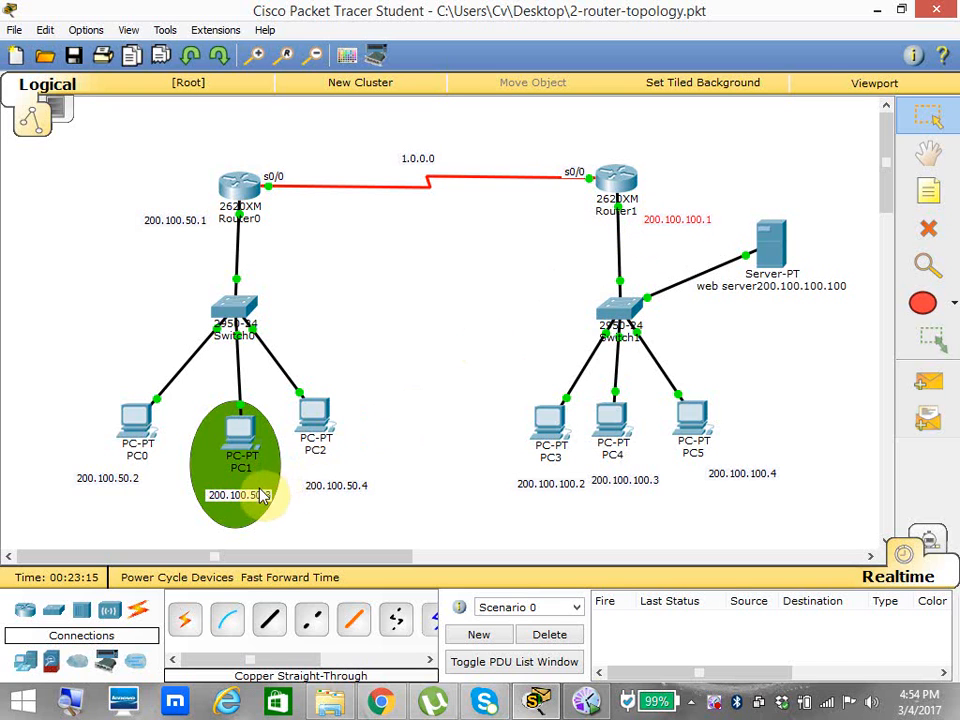
pyautogui.moveTo(122, 485); pyautogui.dragTo(146, 484)
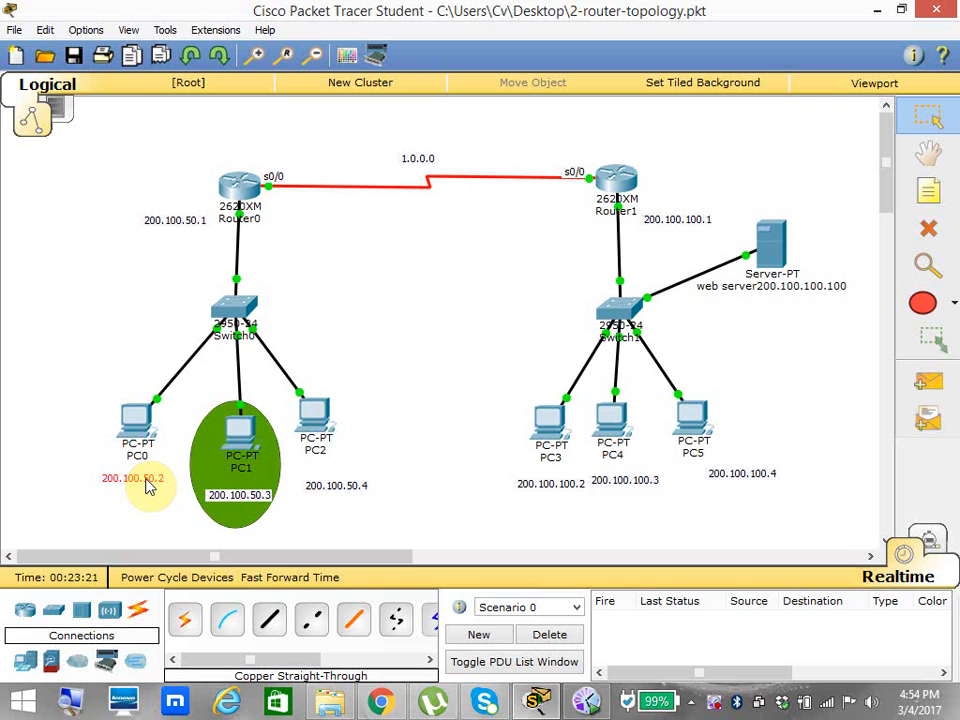
# Open Router0's command line and enter global configuration mode with config t.
pyautogui.click(234, 186)
pyautogui.click(733, 120)
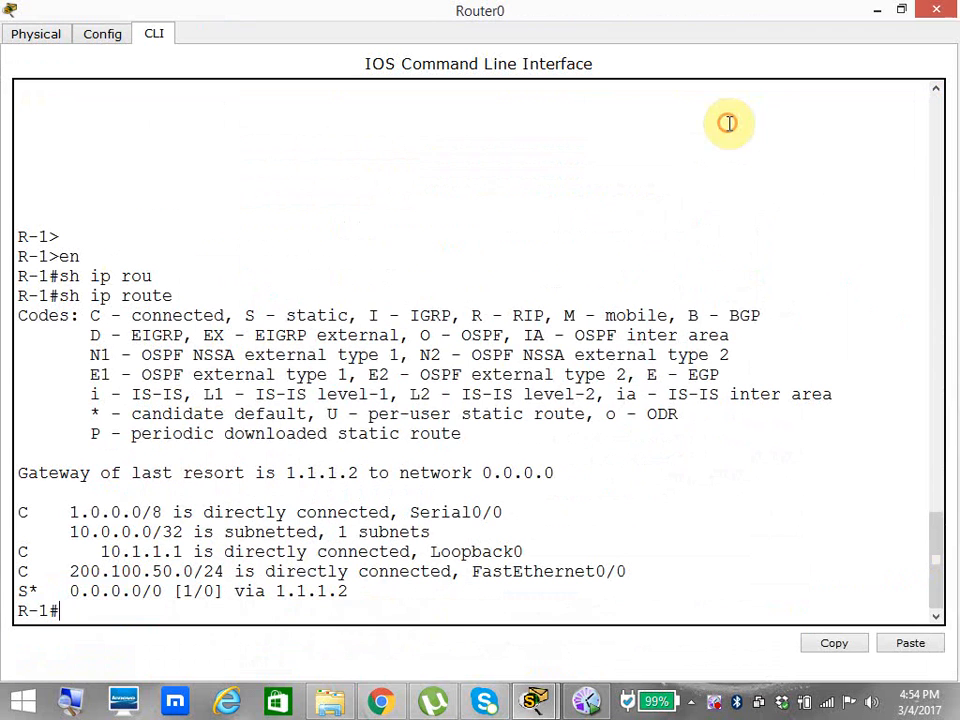
pyautogui.press('Return')
pyautogui.press('Return')
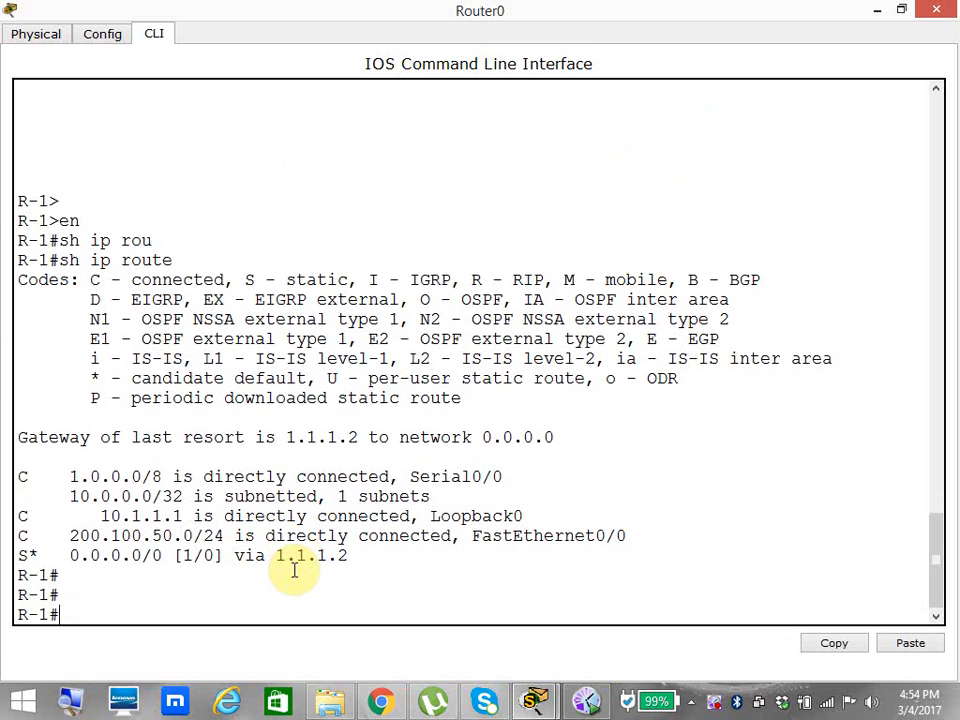
pyautogui.write('config t')
pyautogui.press('Return')
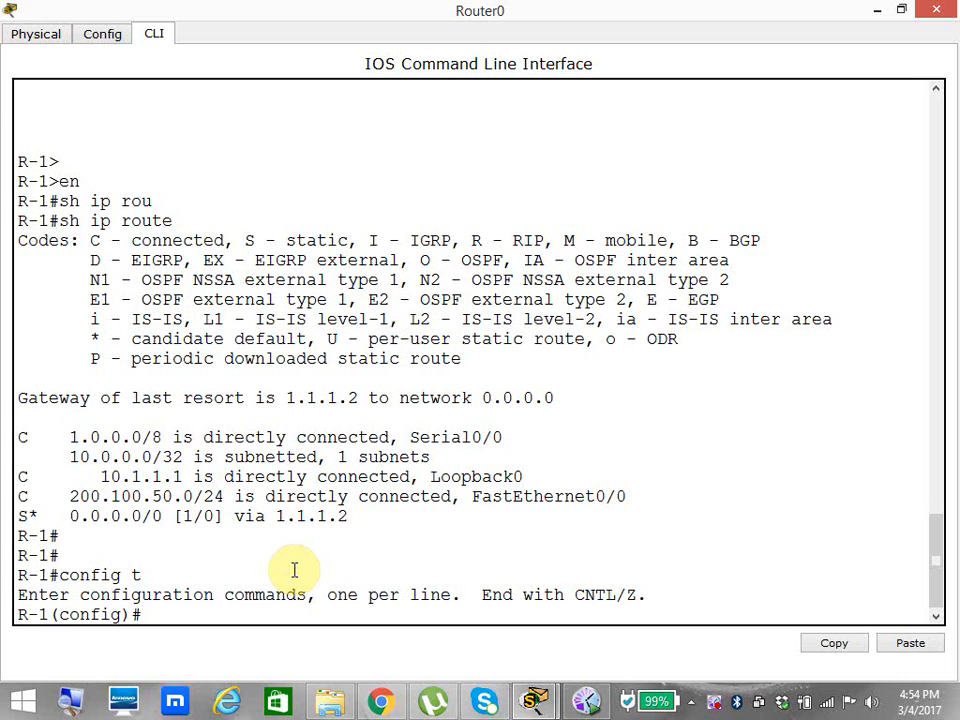
# Begin an access-list command, request help on its number ranges, and highlight the standard IP range.
pyautogui.write('acc')
pyautogui.press('Tab')
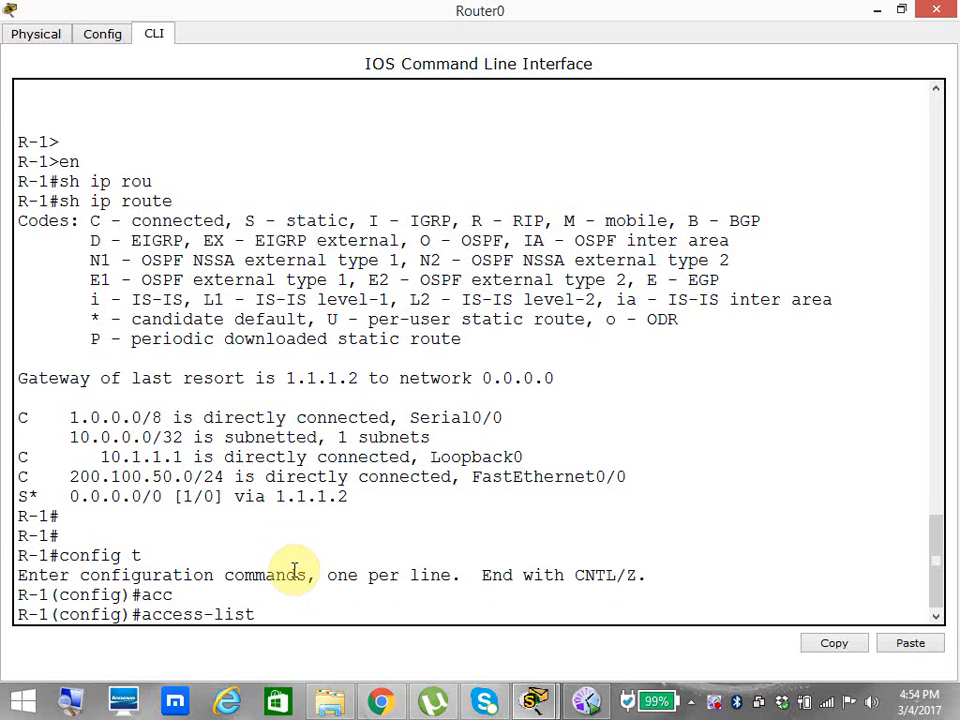
pyautogui.write('?')
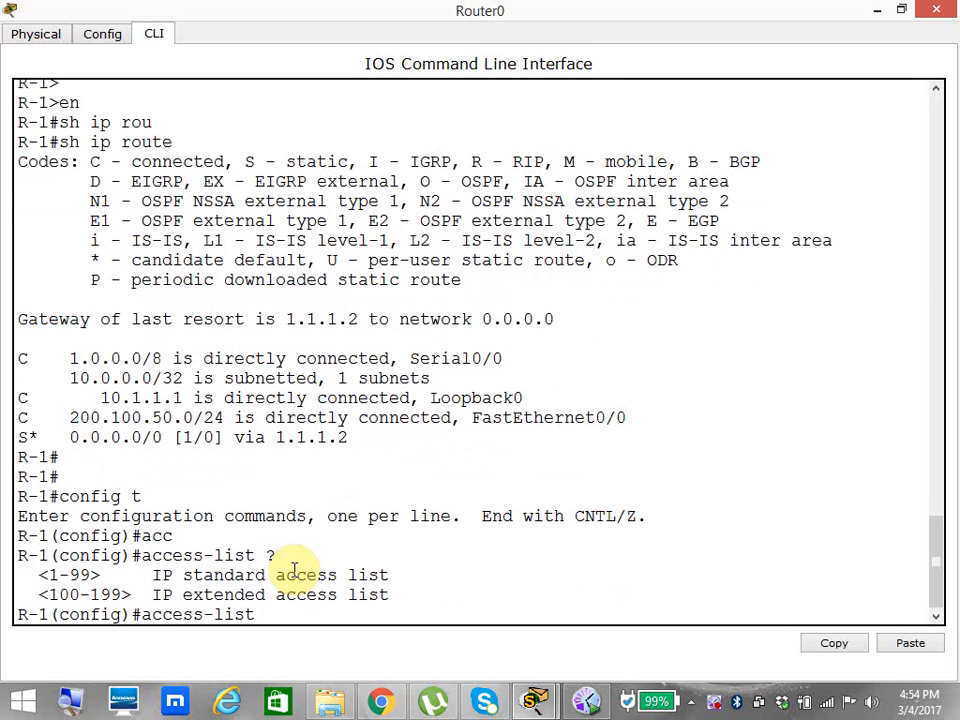
pyautogui.moveTo(50, 576); pyautogui.dragTo(374, 575)
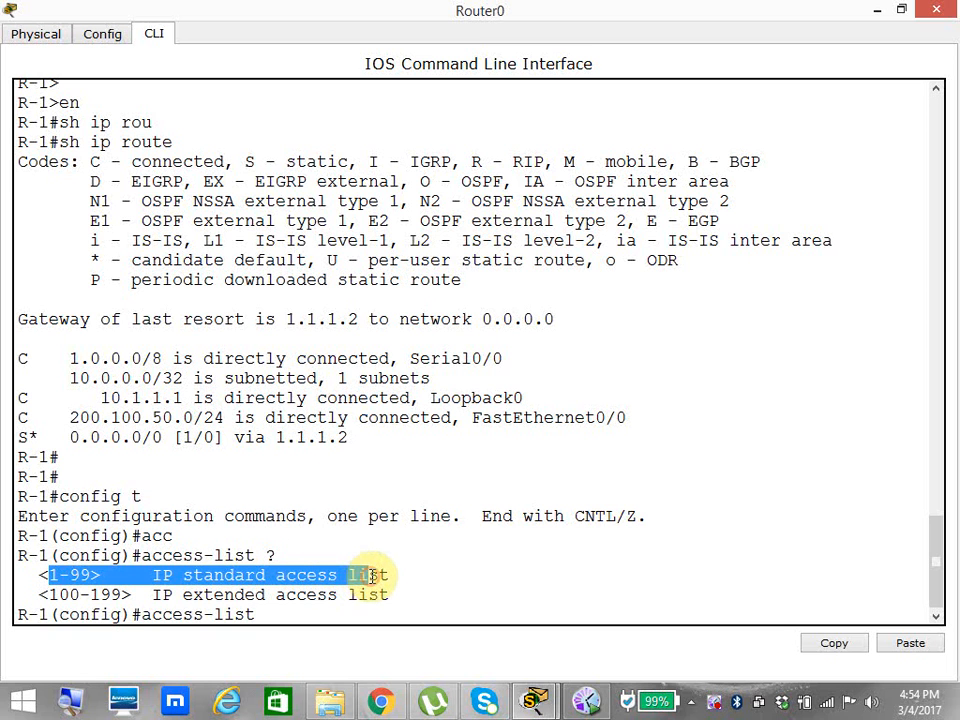
pyautogui.click(338, 620)
# Extend the command to access-list 1 permit, requesting help on the available actions and source options.
pyautogui.write('1')
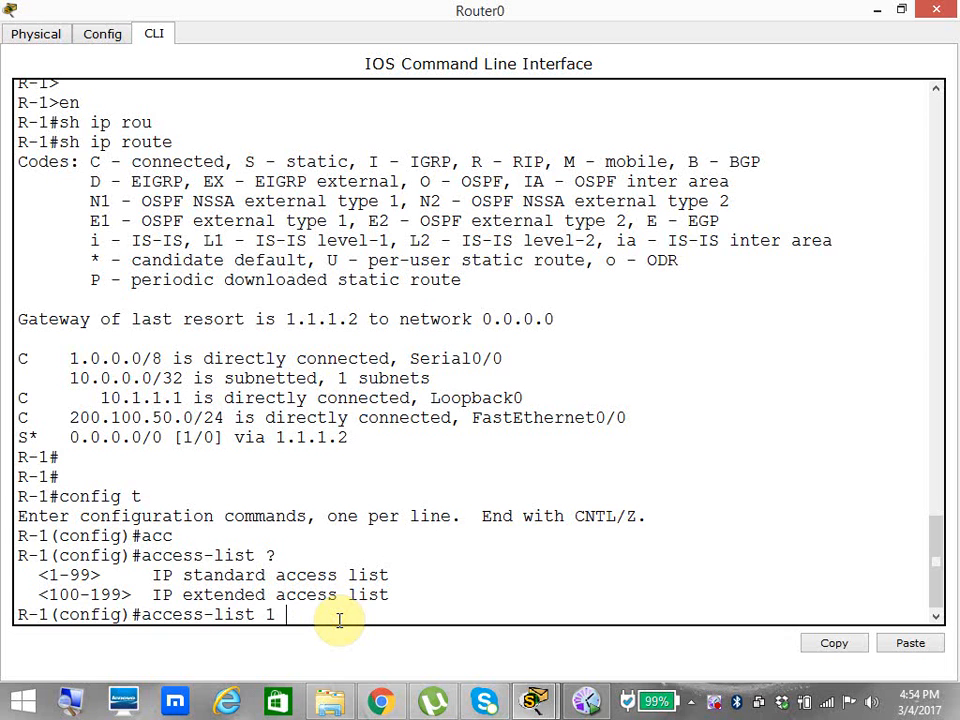
pyautogui.write(' ?')
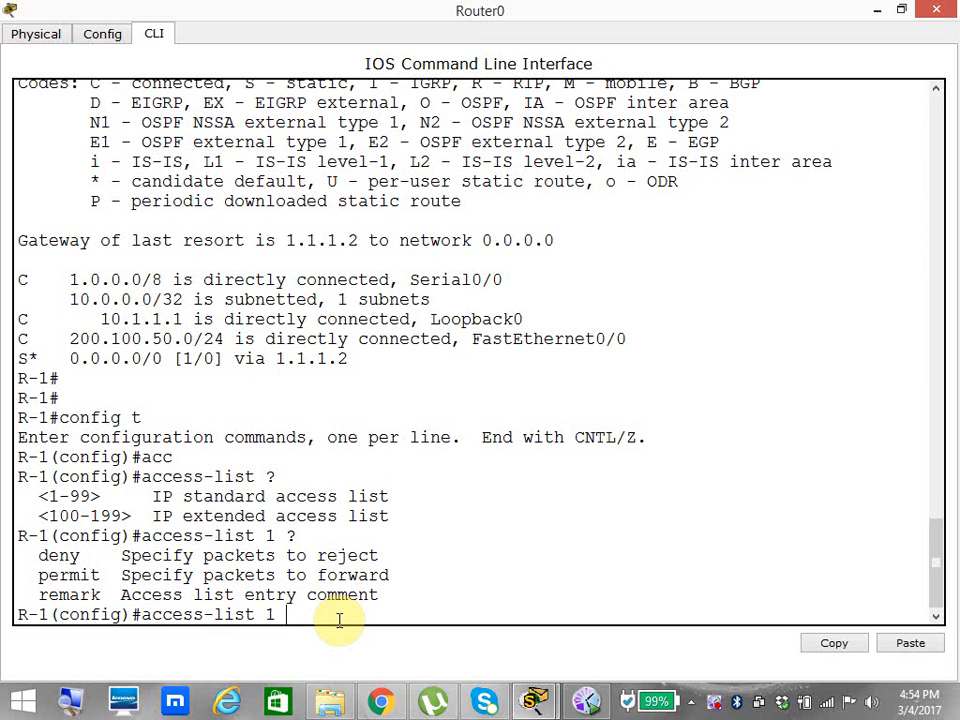
pyautogui.write('per')
pyautogui.press('Tab')
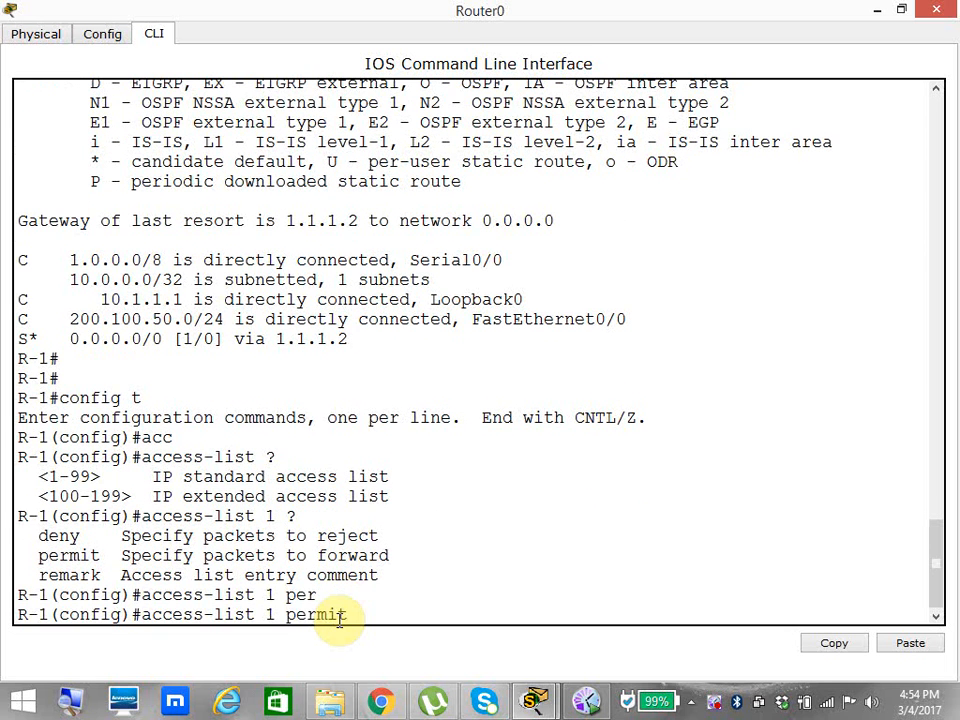
pyautogui.write('?')
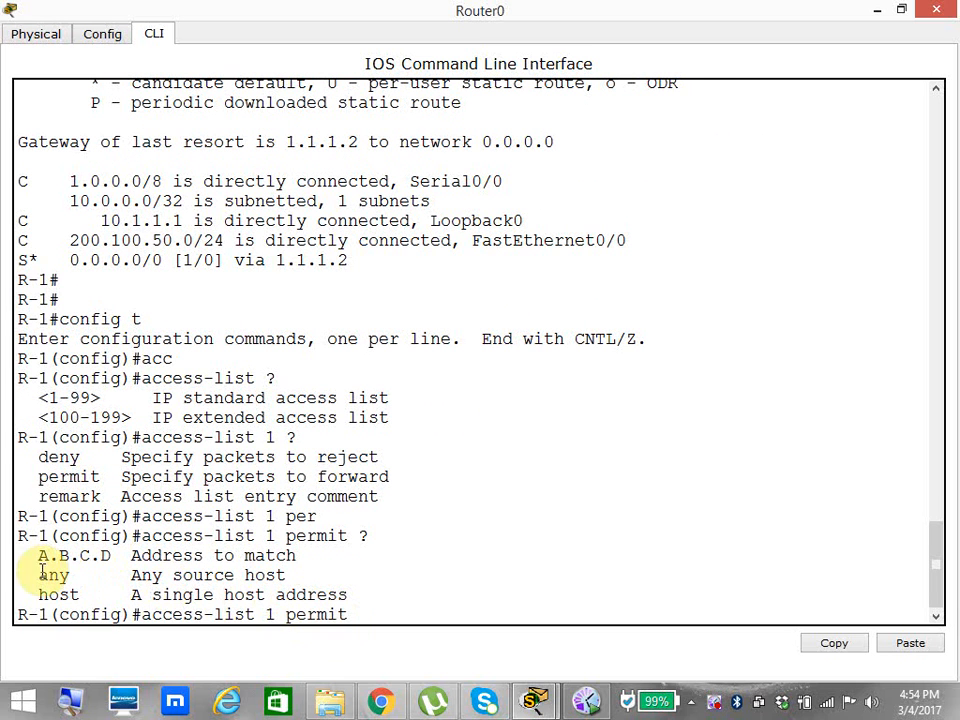
# Highlight the host and address-to-match source options in the permit help output.
pyautogui.moveTo(28, 575); pyautogui.dragTo(93, 595)
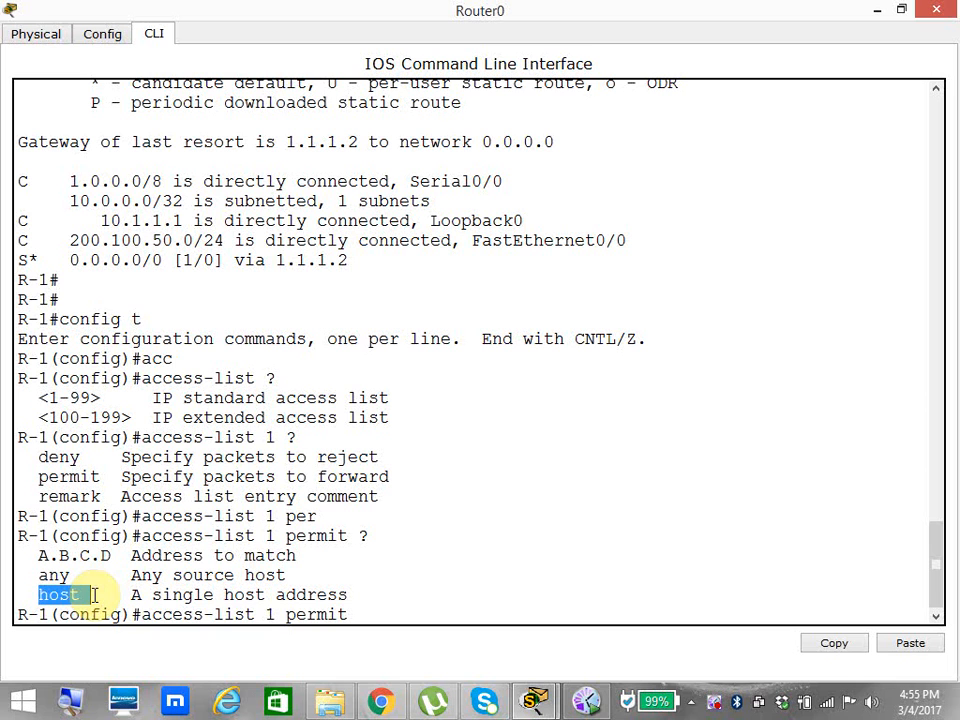
pyautogui.click(77, 610)
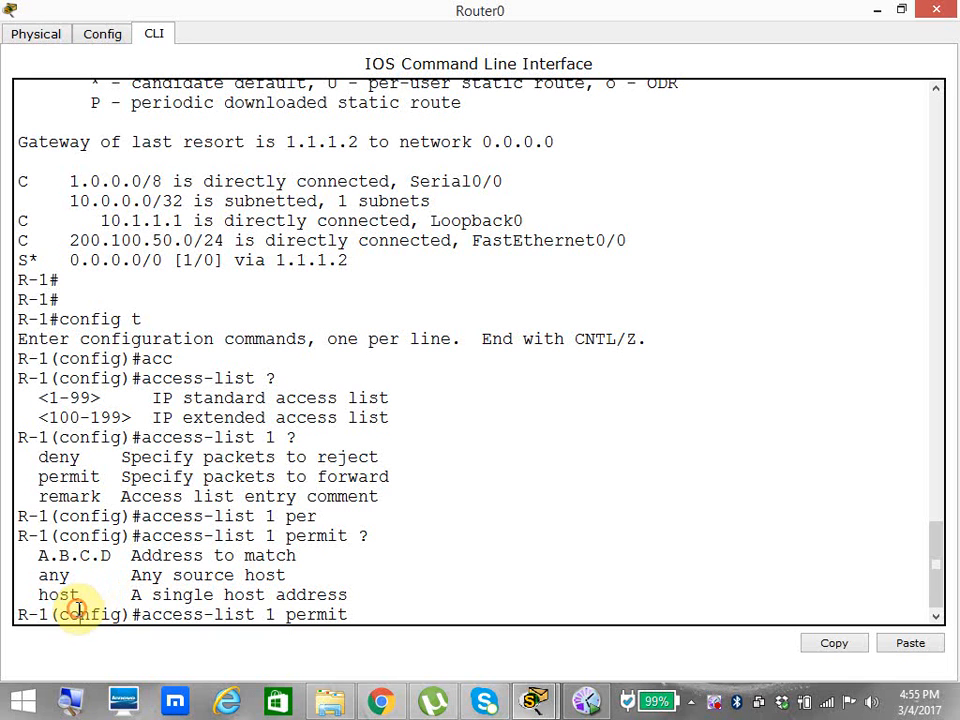
pyautogui.moveTo(31, 595); pyautogui.dragTo(85, 595)
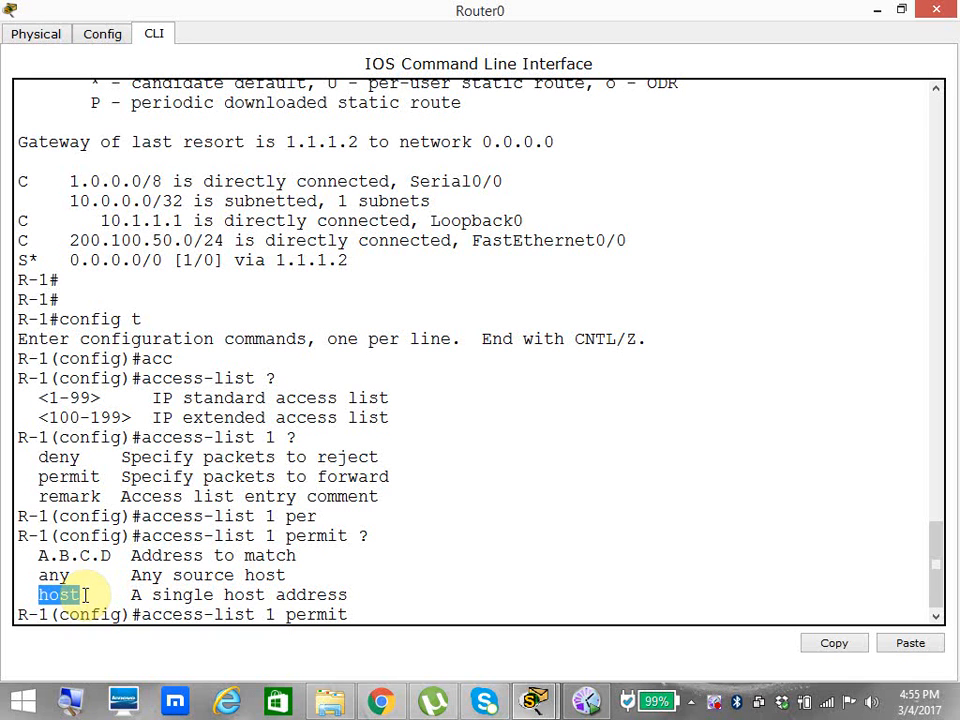
pyautogui.moveTo(33, 556); pyautogui.dragTo(116, 558)
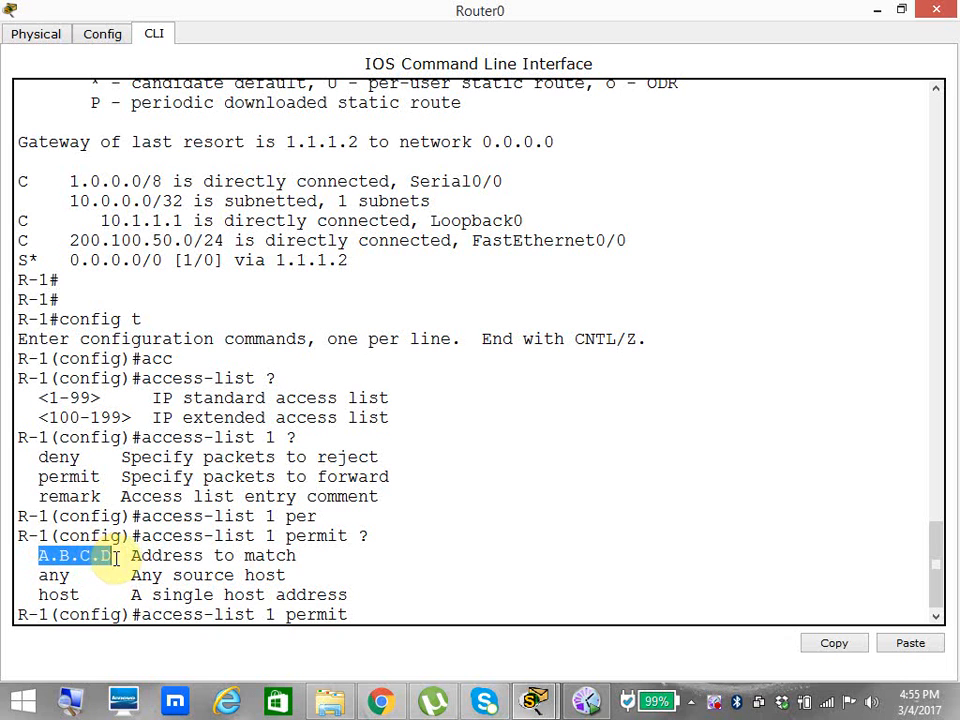
pyautogui.click(407, 603)
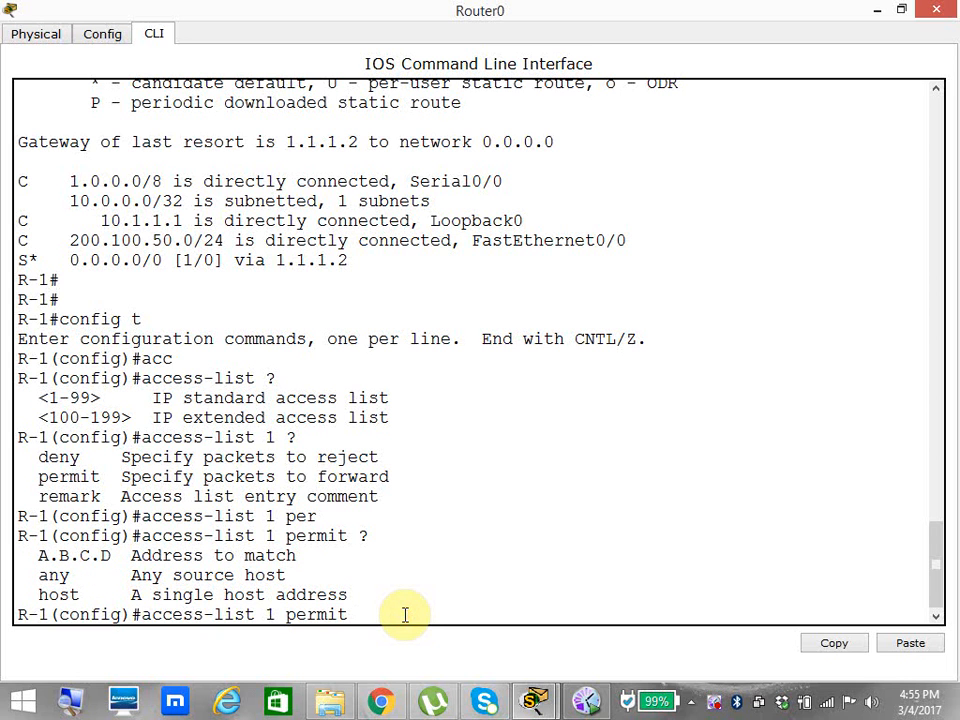
# Add a rule to access list 1 permitting 200.100.50.3 with wildcard mask 0.0.0.0, requesting help on the wildcard argument.
pyautogui.write('200.100.50.')
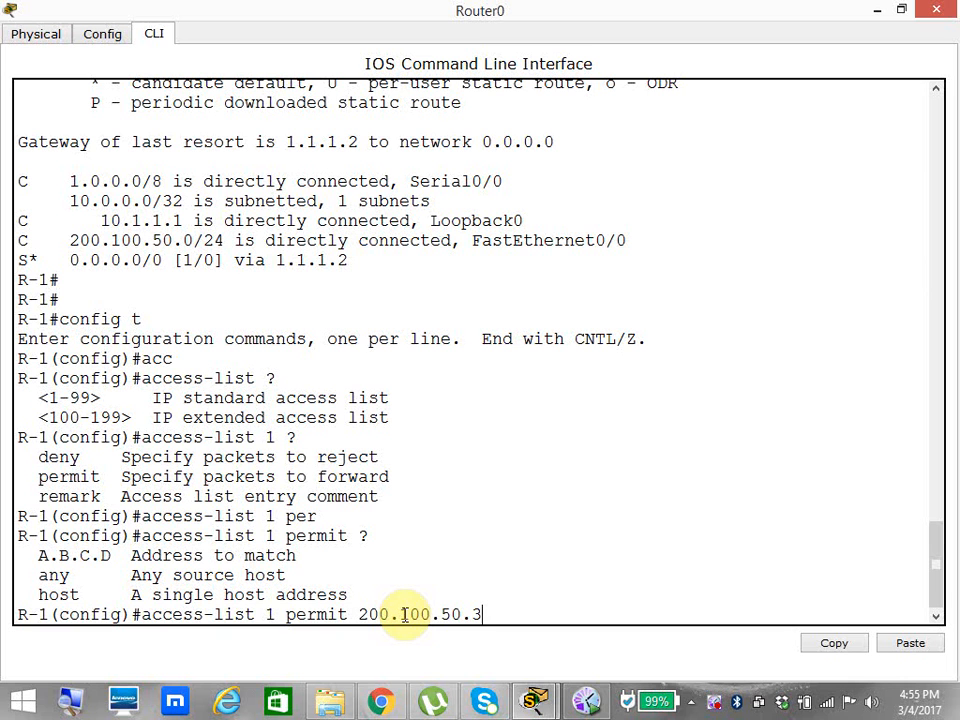
pyautogui.write('3 ?')
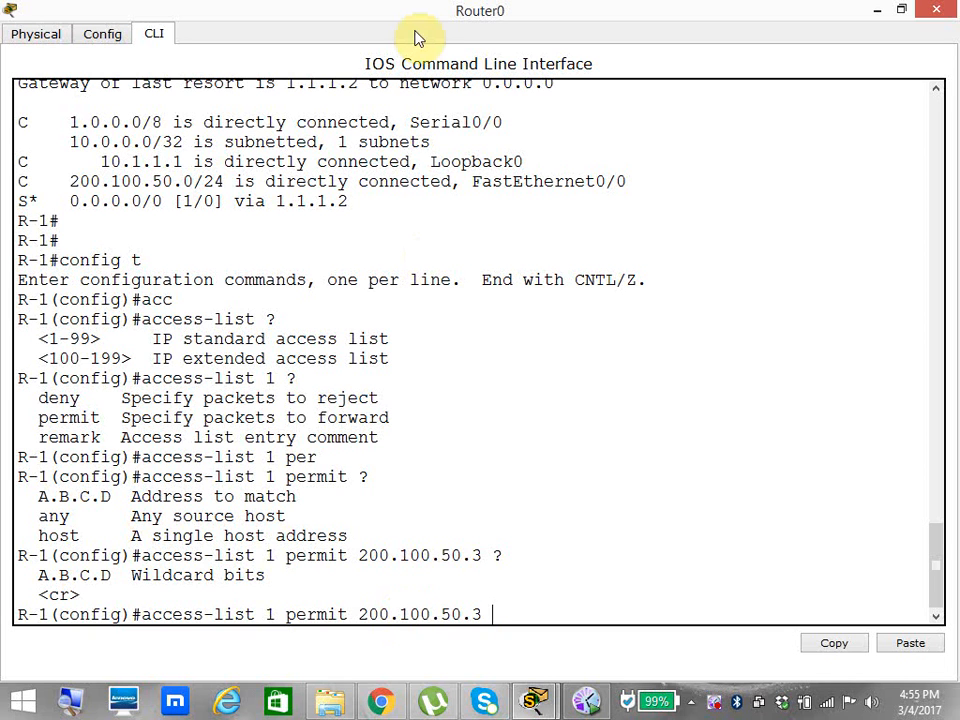
pyautogui.write('0.0.0.0')
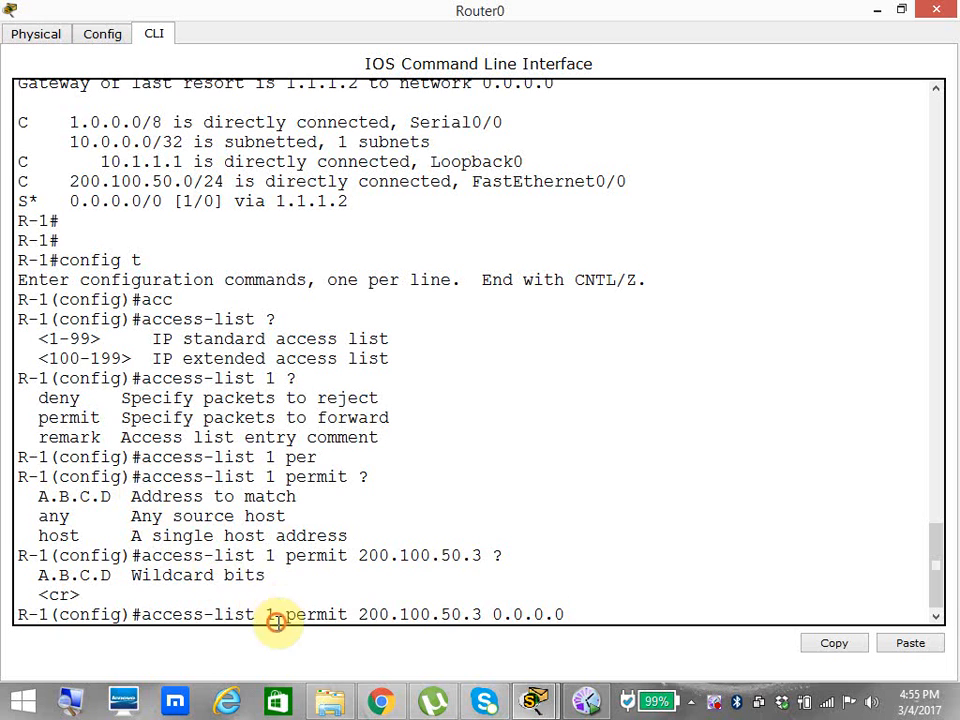
pyautogui.moveTo(283, 614); pyautogui.dragTo(565, 614)
pyautogui.click(343, 610)
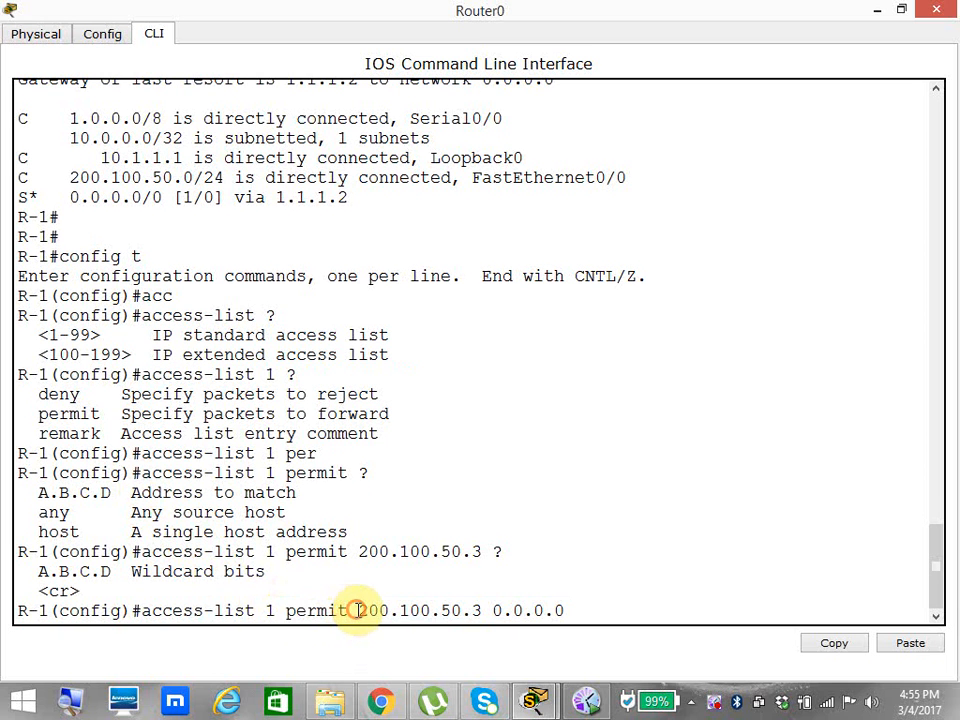
pyautogui.moveTo(352, 611); pyautogui.dragTo(483, 610)
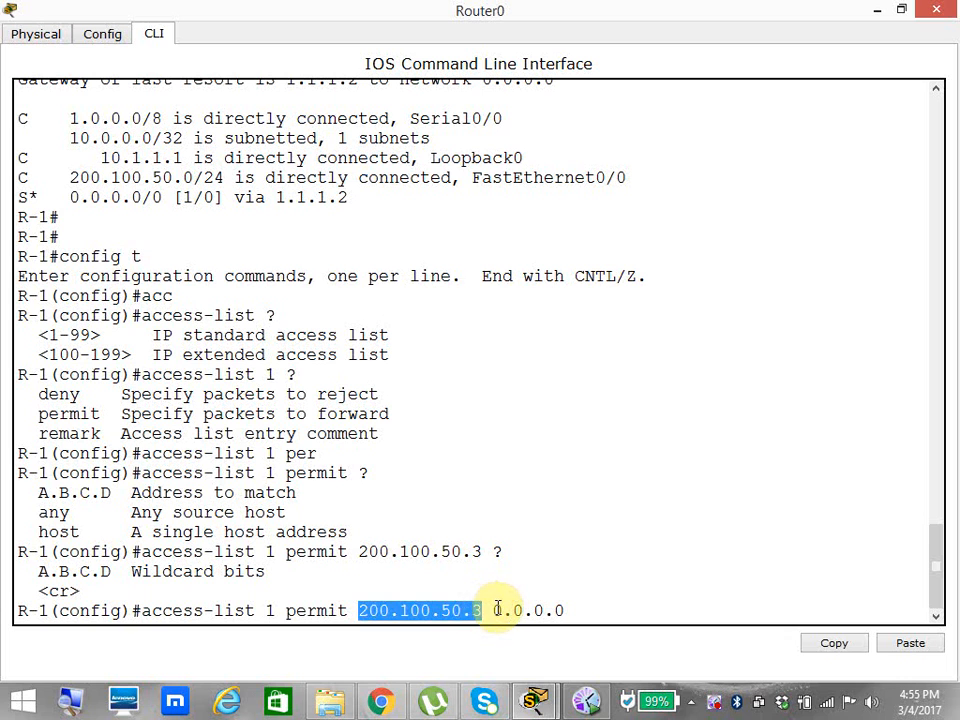
pyautogui.click(490, 609)
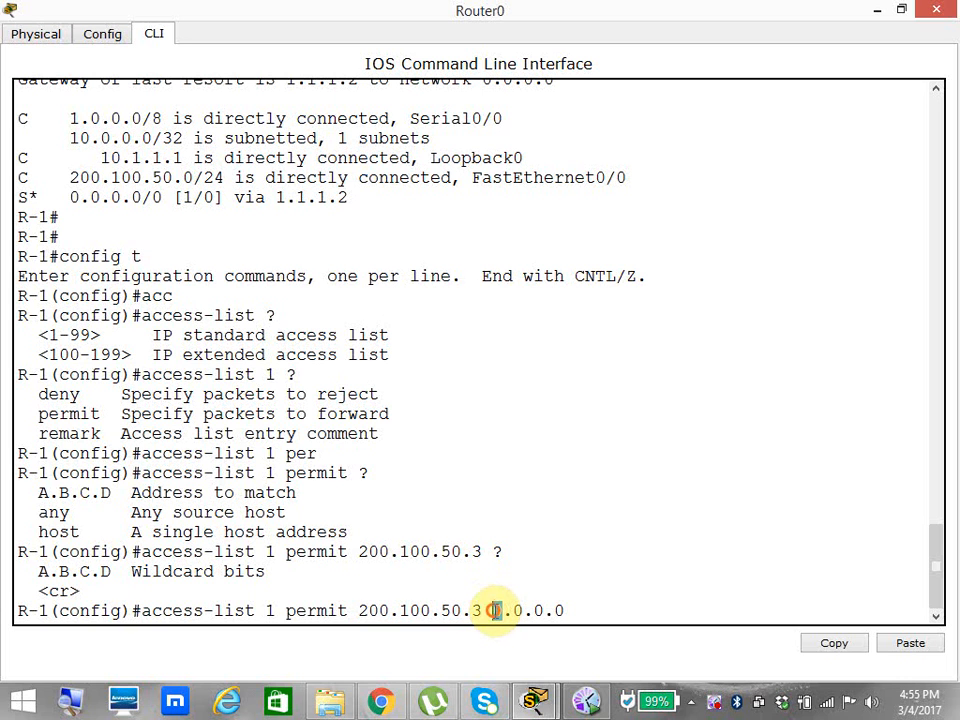
pyautogui.press('Return')
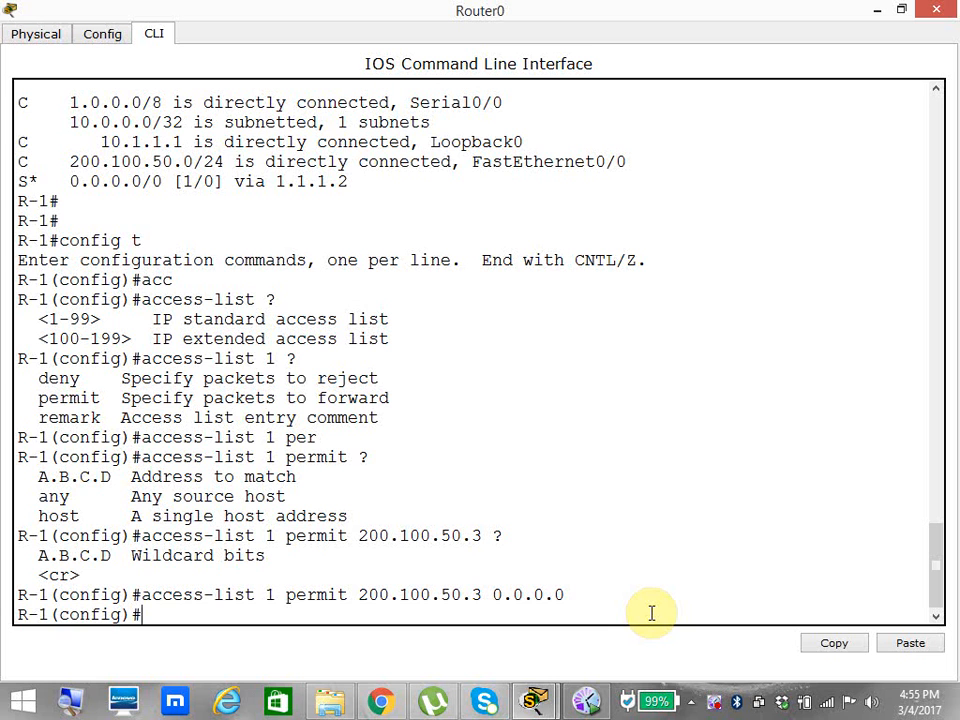
# Leave configuration mode and display Router0's access lists.
pyautogui.hotkey('ctrl', 'z')
pyautogui.write('s')
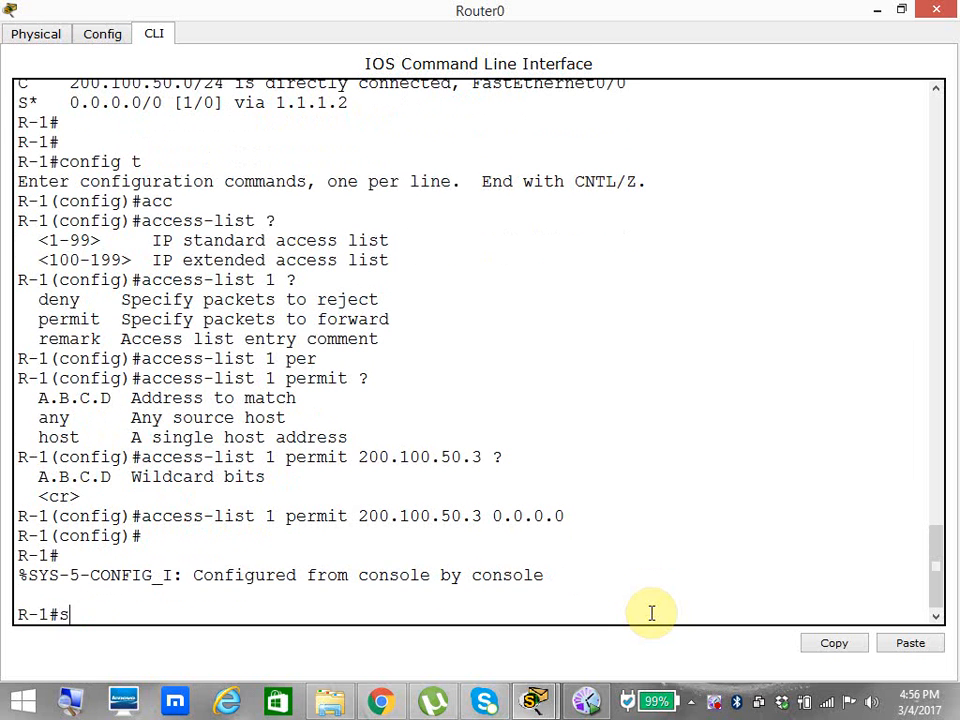
pyautogui.write('h acc')
pyautogui.press('Tab')
pyautogui.press('Return')
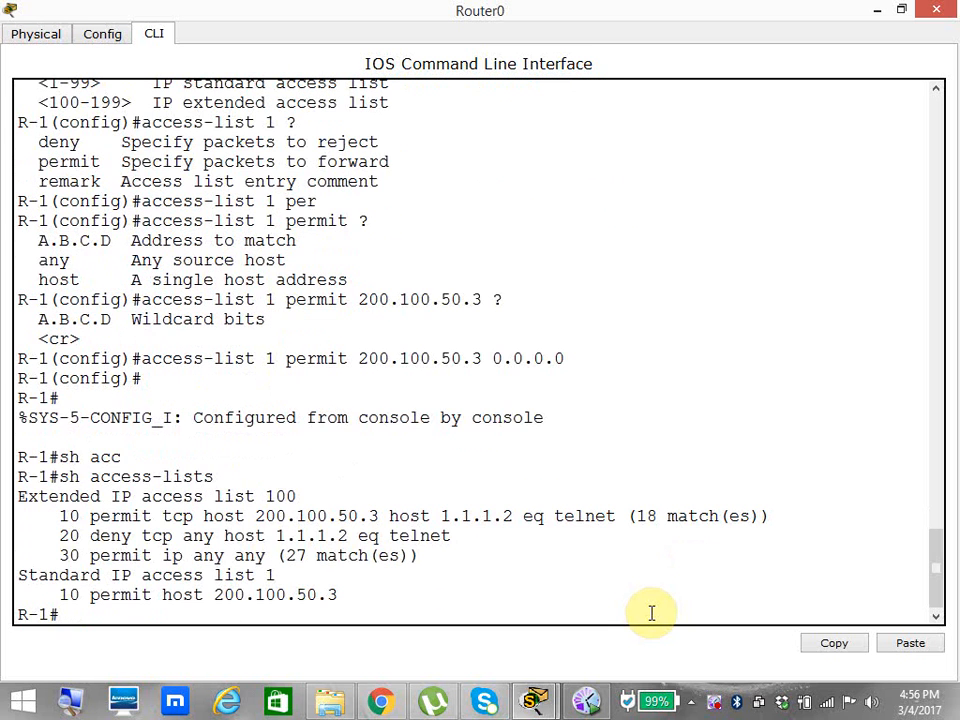
# Return to global configuration mode and remove access list 100 from Router0.
pyautogui.write('config t')
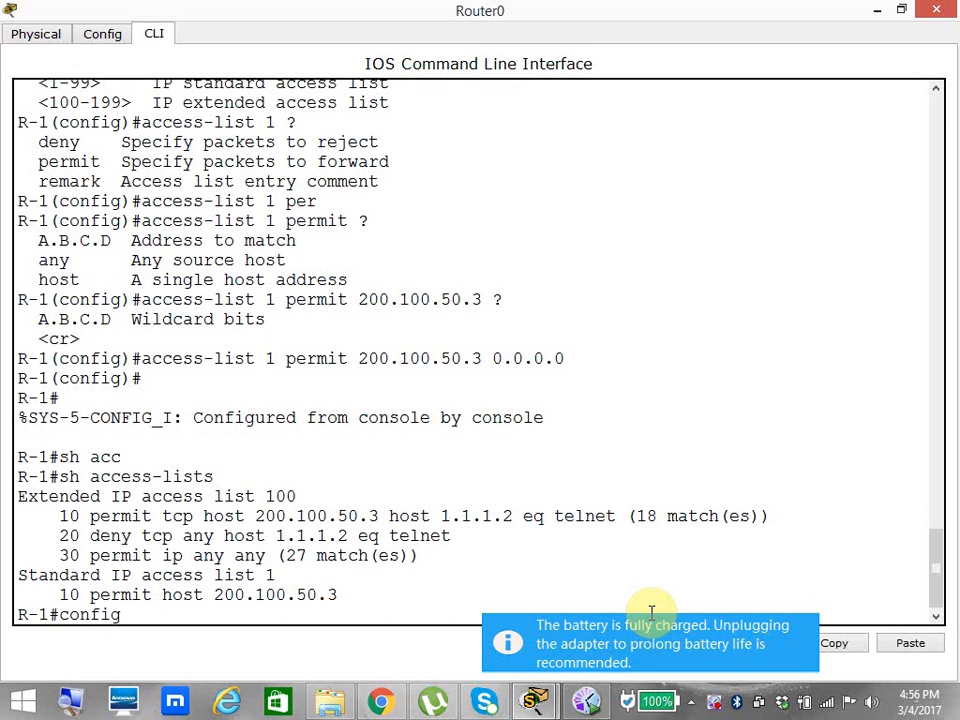
pyautogui.press('Return')
pyautogui.write('no acc')
pyautogui.press('Tab')
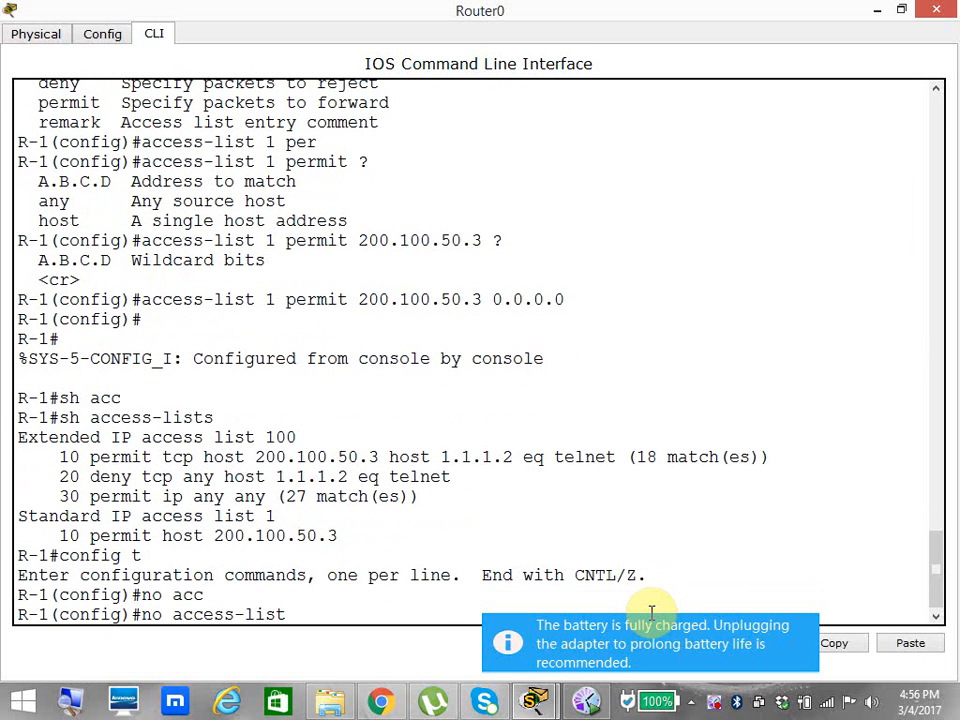
pyautogui.write('100')
pyautogui.press('Return')
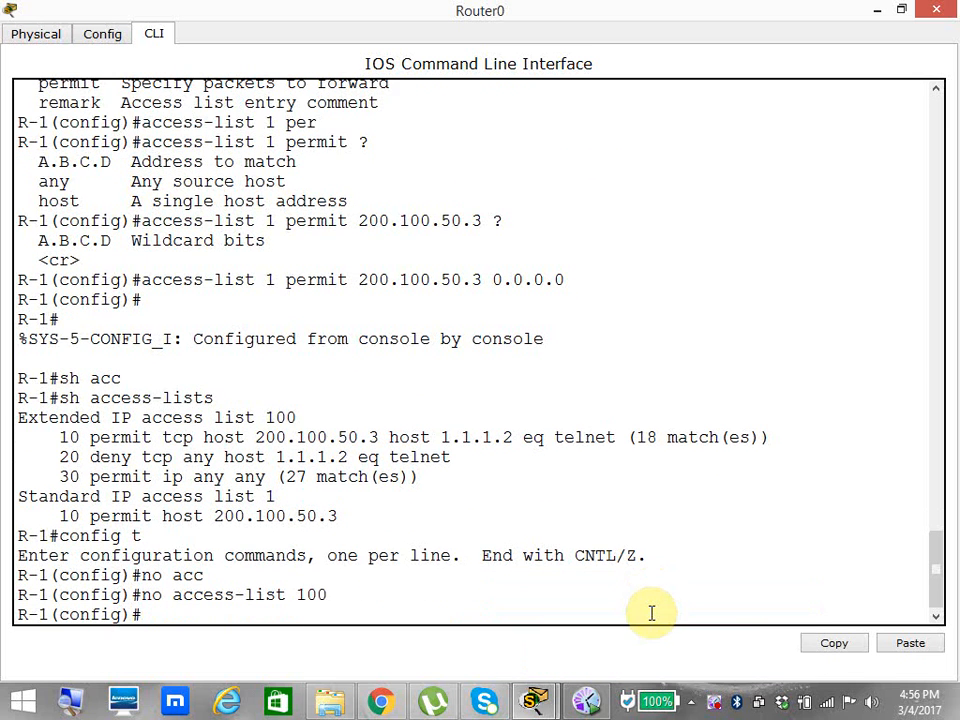
# Exit configuration mode, list Router0's access lists again, and highlight the list number 1 and the host keyword.
pyautogui.hotkey('ctrl', 'z')
pyautogui.press('Return')
pyautogui.write('sh acc')
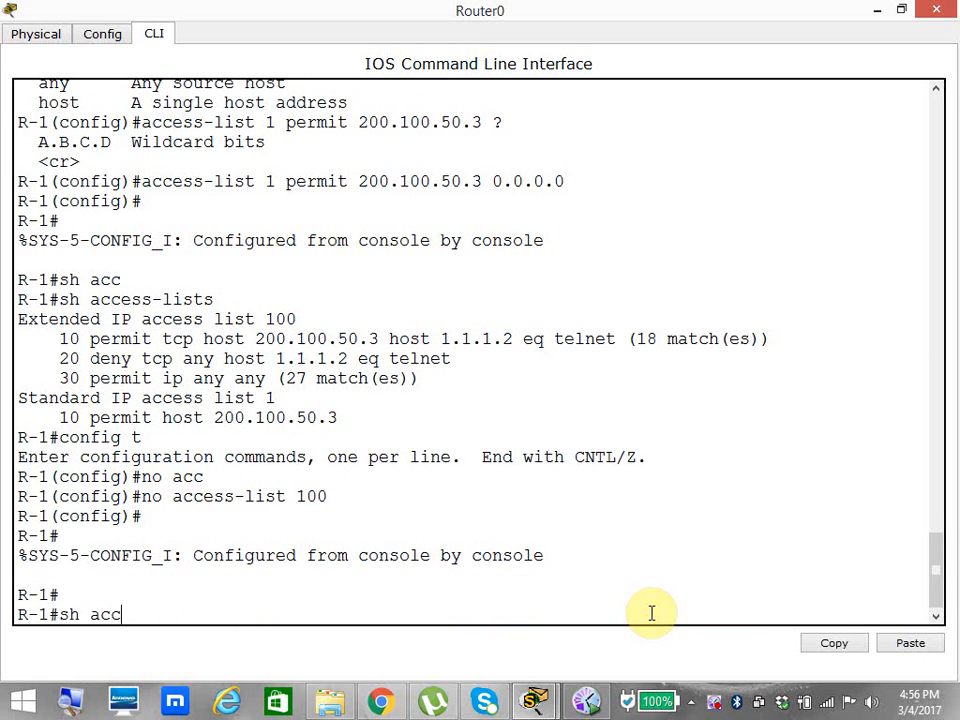
pyautogui.press('Tab')
pyautogui.press('Return')
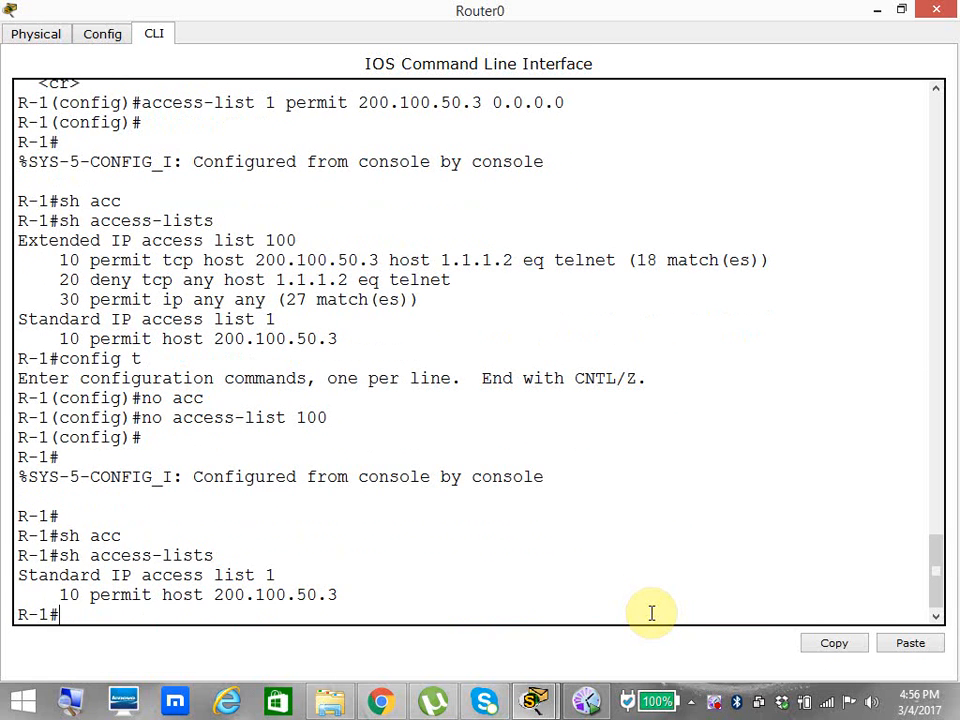
pyautogui.moveTo(277, 574); pyautogui.dragTo(270, 574)
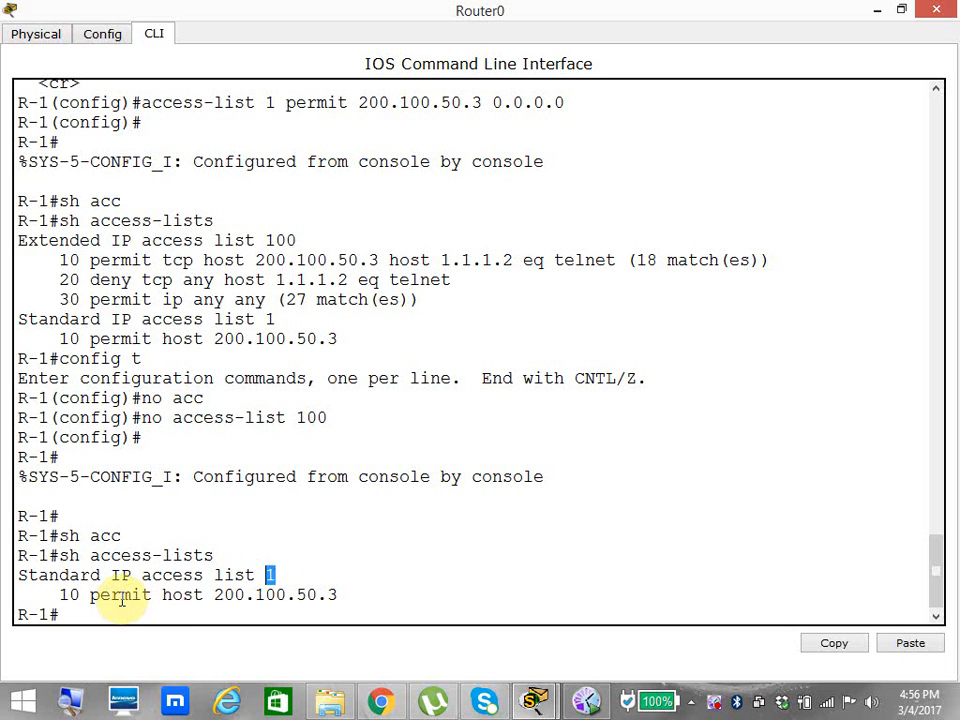
pyautogui.moveTo(162, 594); pyautogui.dragTo(203, 598)
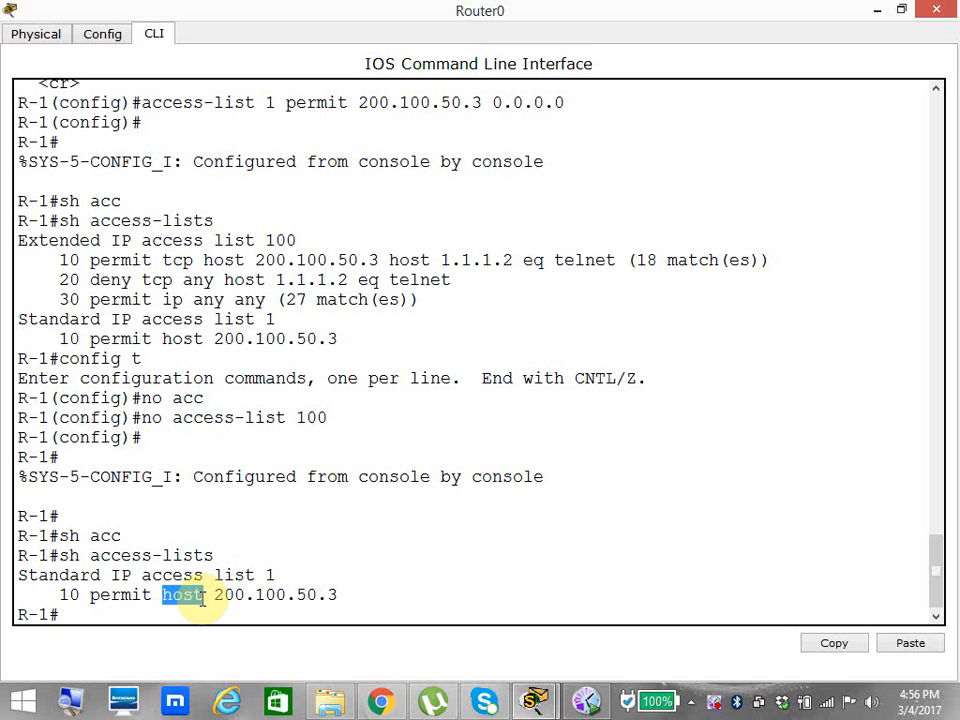
# Enter global configuration mode on Router0 and open interface serial 0/0 for configuration.
pyautogui.click(203, 617)
pyautogui.write('config t')
pyautogui.press('Return')
pyautogui.write('ig)#i')
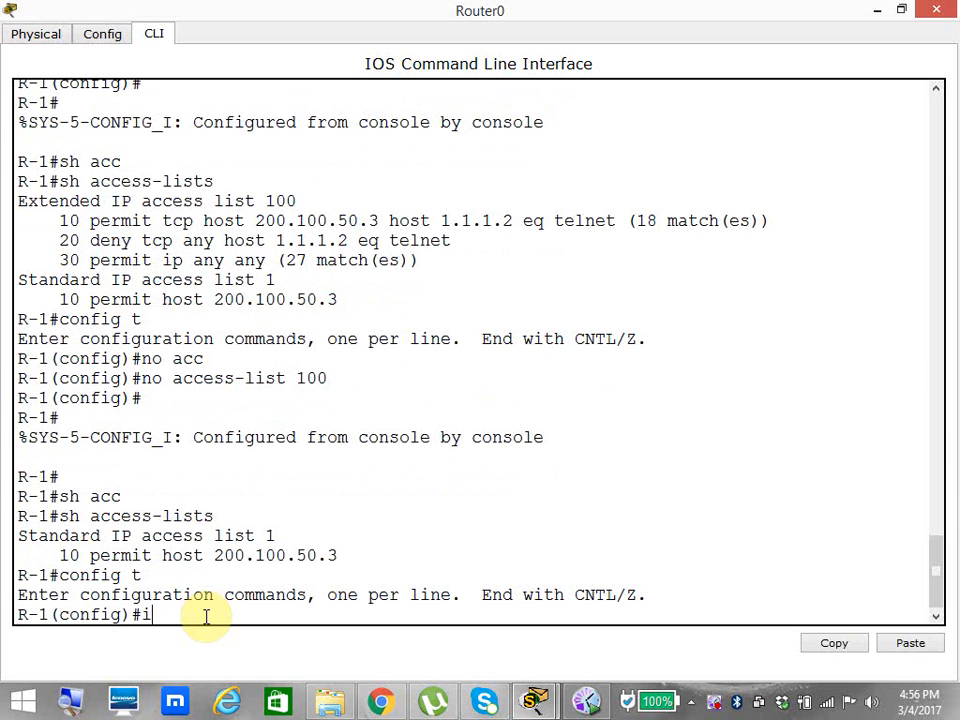
pyautogui.write('nter')
pyautogui.press('Tab')
pyautogui.write('se')
pyautogui.press('Tab')
pyautogui.write('0')
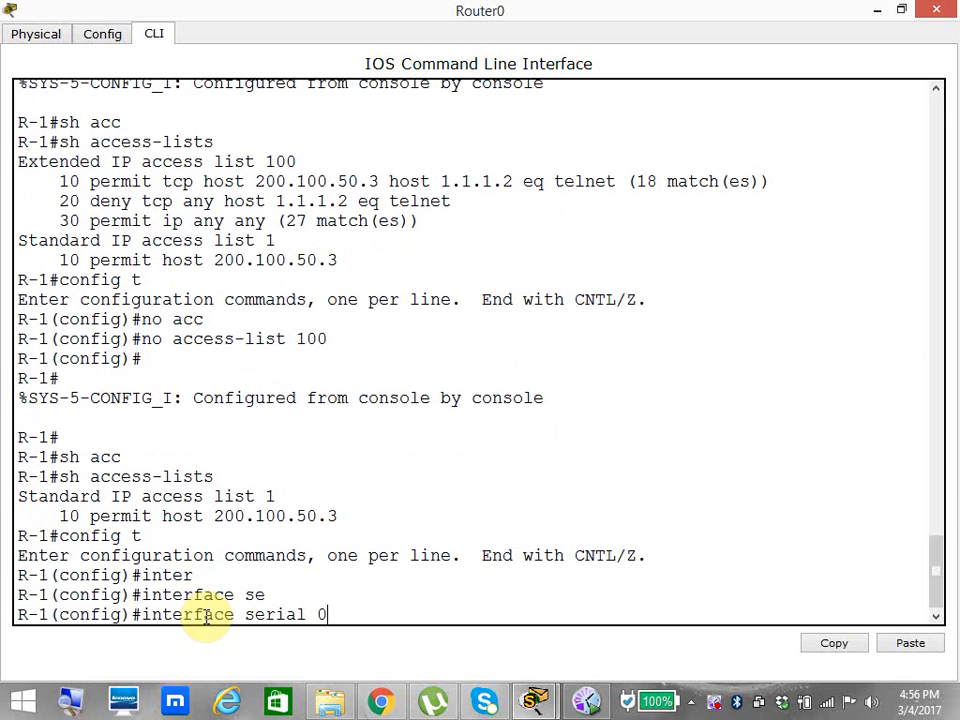
pyautogui.write('/0')
pyautogui.press('Return')
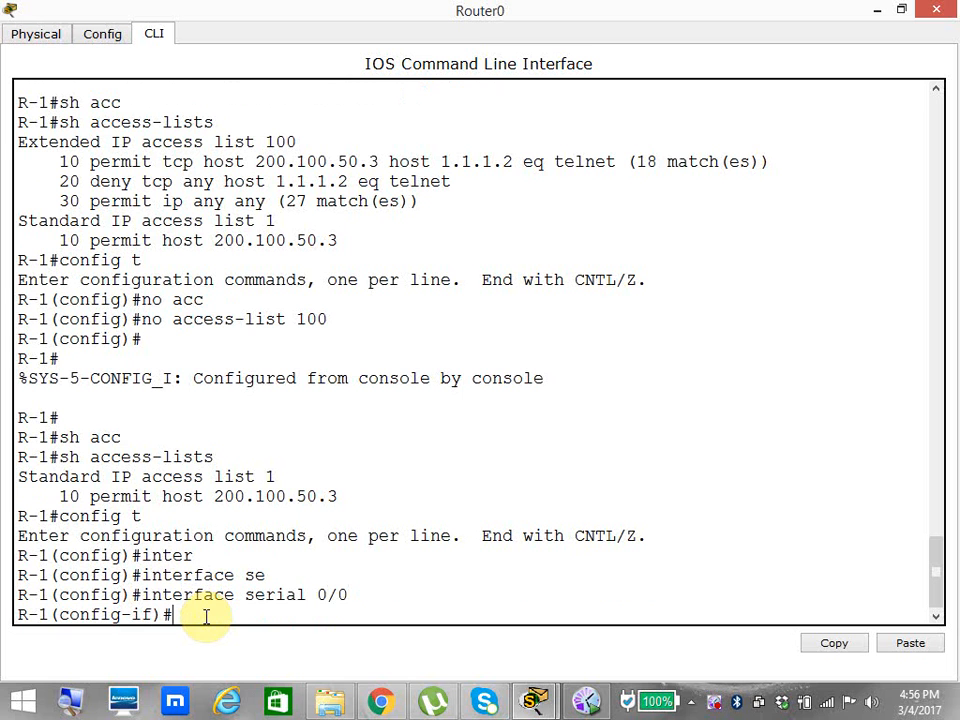
# Apply access list 1 outbound on serial 0/0, requesting help on the access-group argument, and leave configuration mode.
pyautogui.write('ip acc')
pyautogui.press('Tab')
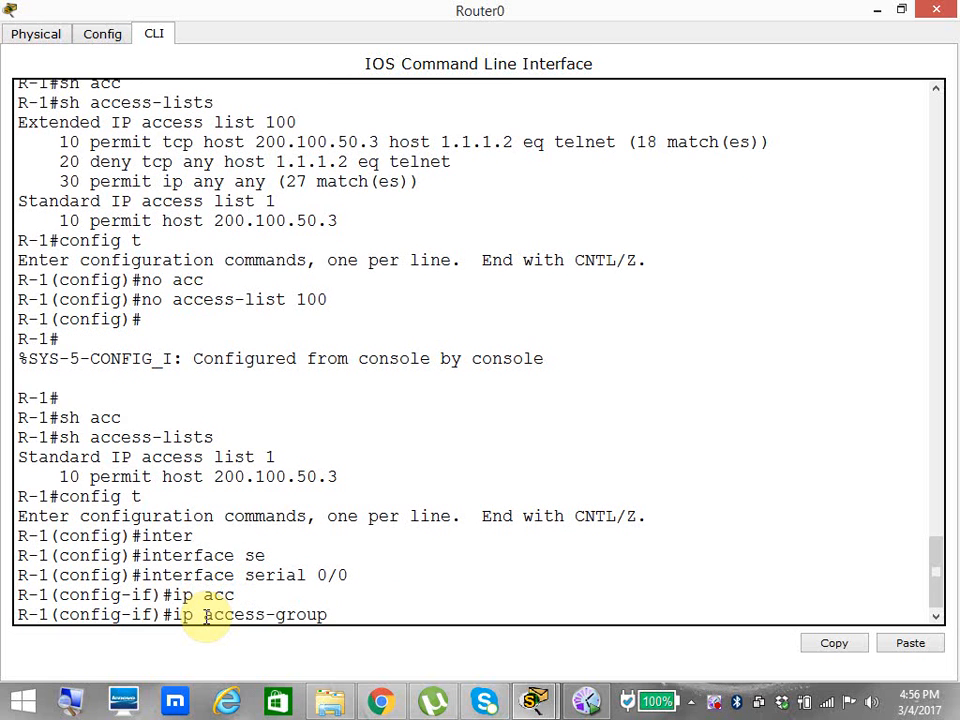
pyautogui.write('?')
pyautogui.write('1')
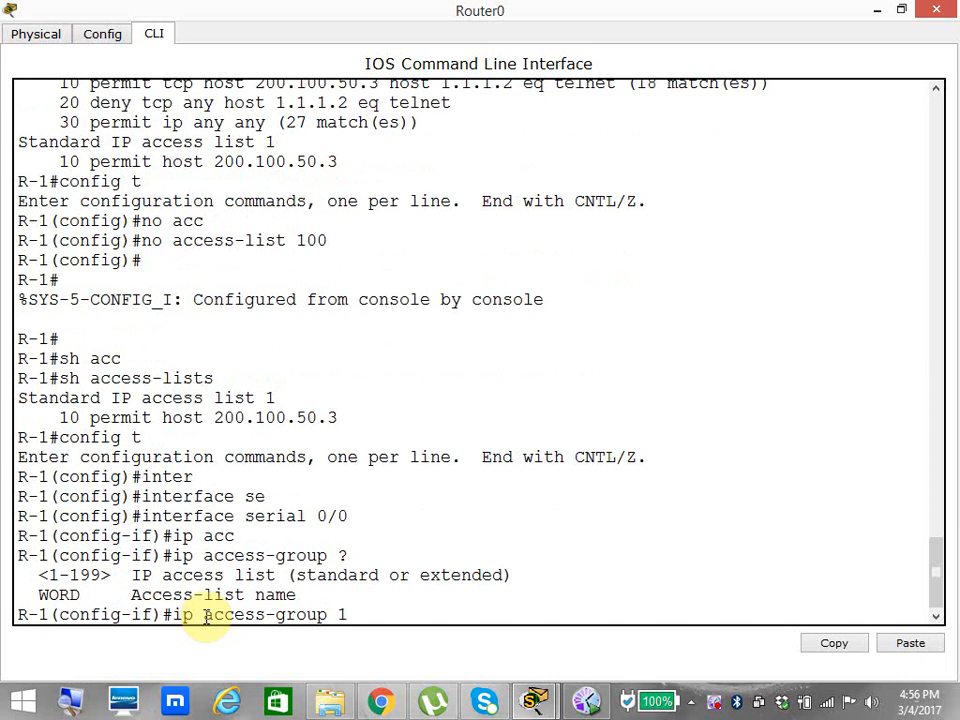
pyautogui.write('out')
pyautogui.press('Tab')
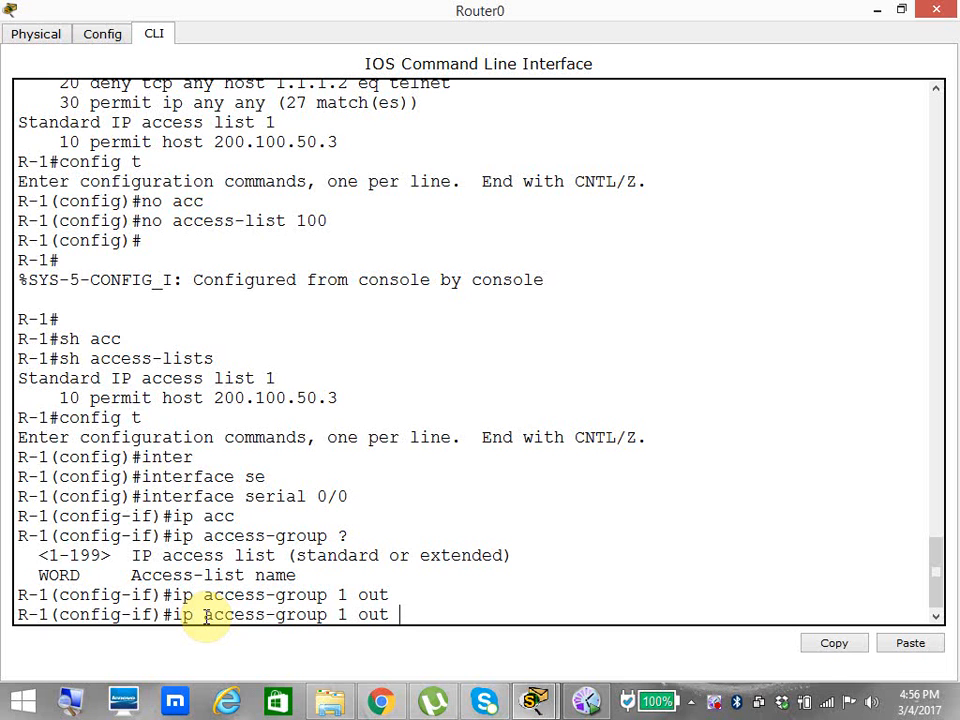
pyautogui.press('Return')
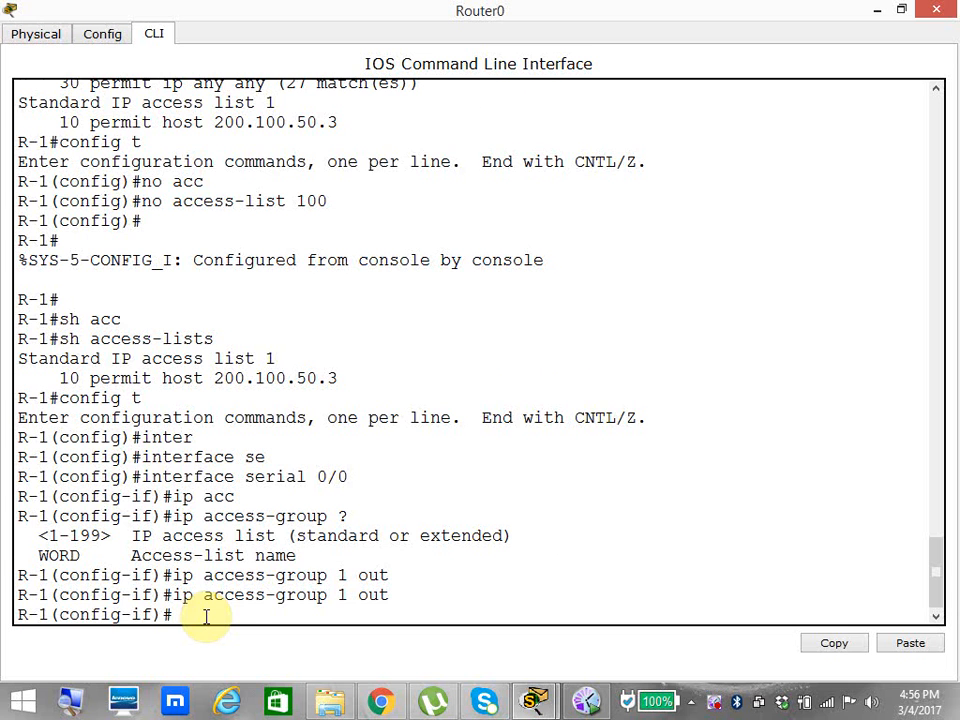
pyautogui.hotkey('ctrl', 'z')
# Return to the topology and slightly reposition the IP address labels beneath PC1, PC0 and PC2.
pyautogui.click(877, 12)
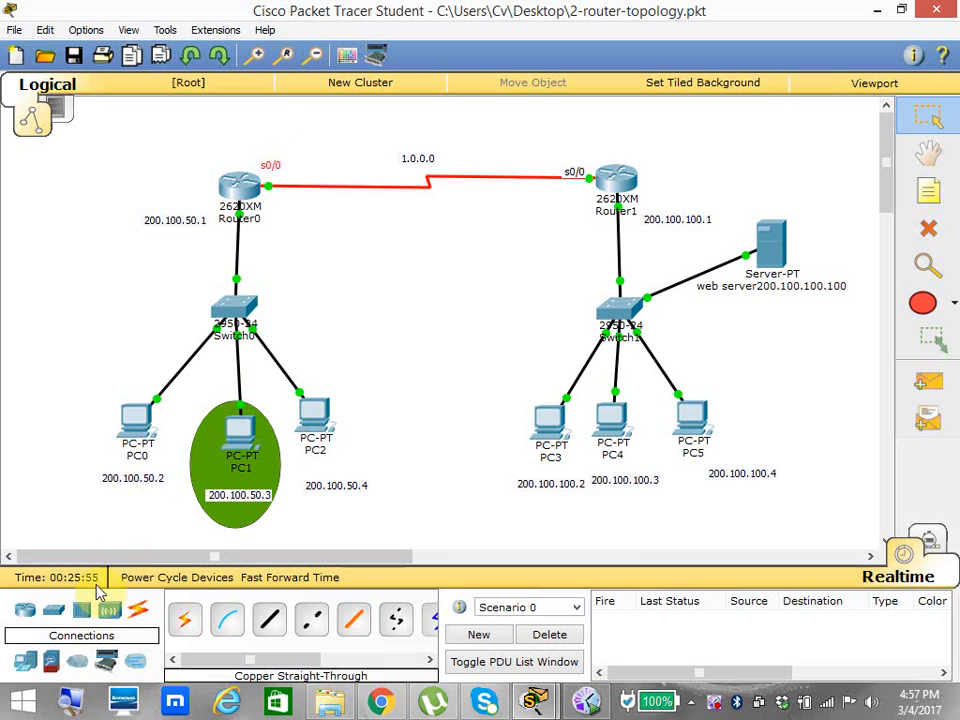
pyautogui.moveTo(228, 500)
pyautogui.mouseDown()
pyautogui.moveTo(221, 526)
pyautogui.moveTo(229, 508)
pyautogui.mouseUp()
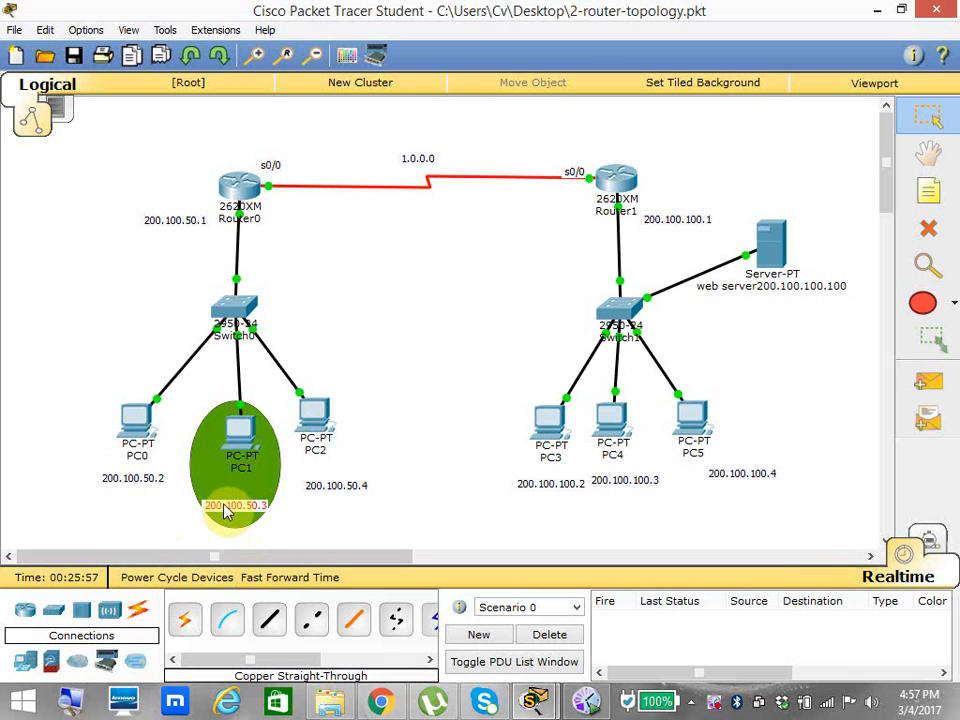
pyautogui.moveTo(135, 483); pyautogui.dragTo(131, 486)
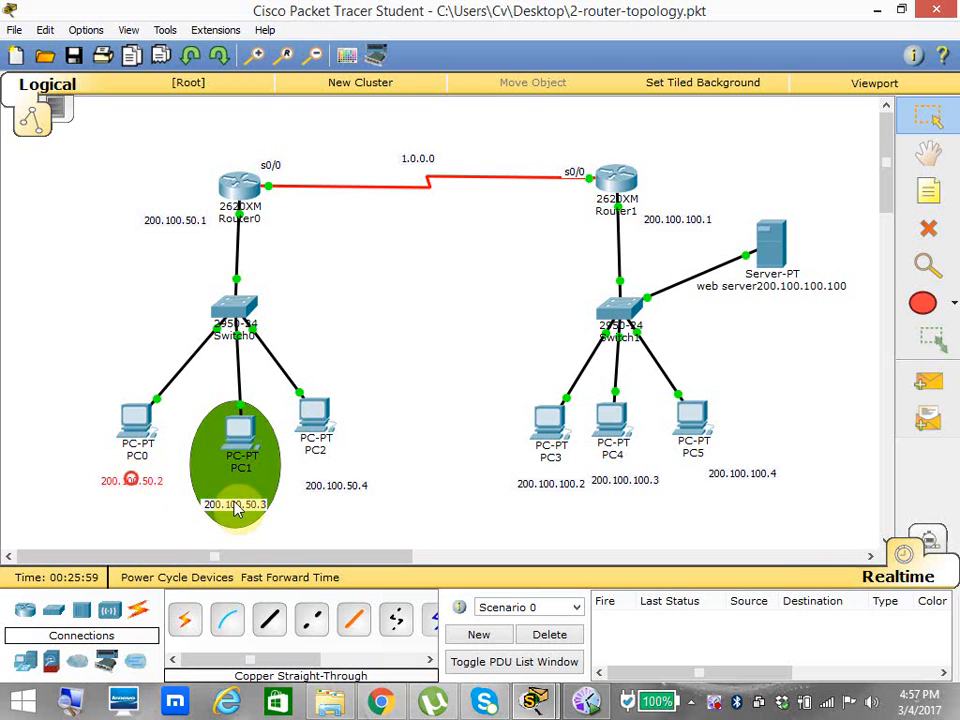
pyautogui.click(320, 488)
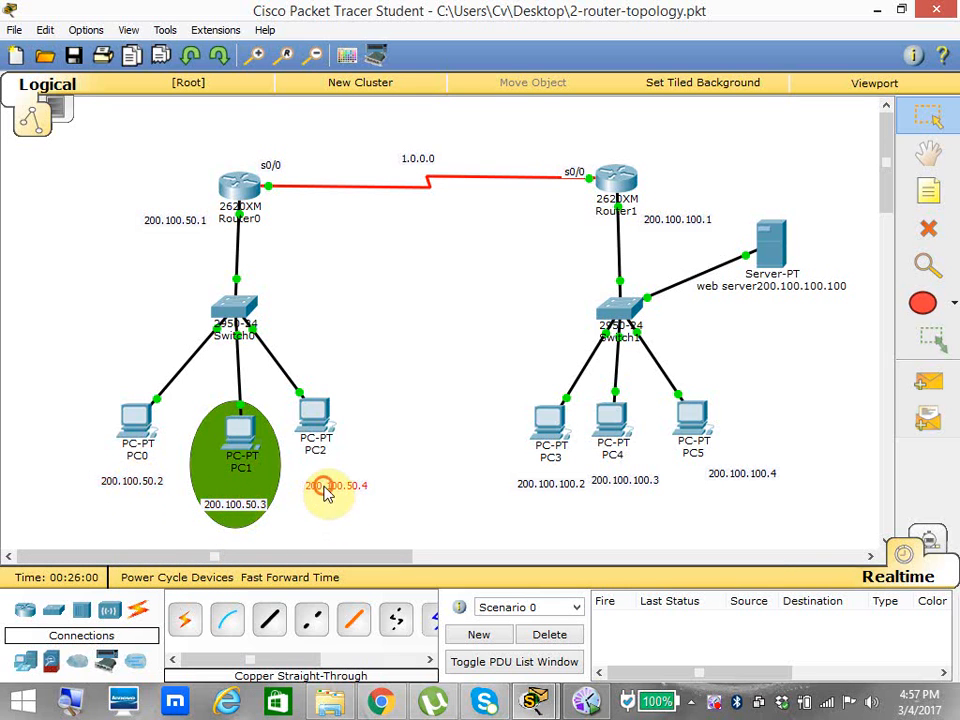
# Ping 1.1.1.2 from PC0's command prompt and interrupt the ping.
pyautogui.click(146, 420)
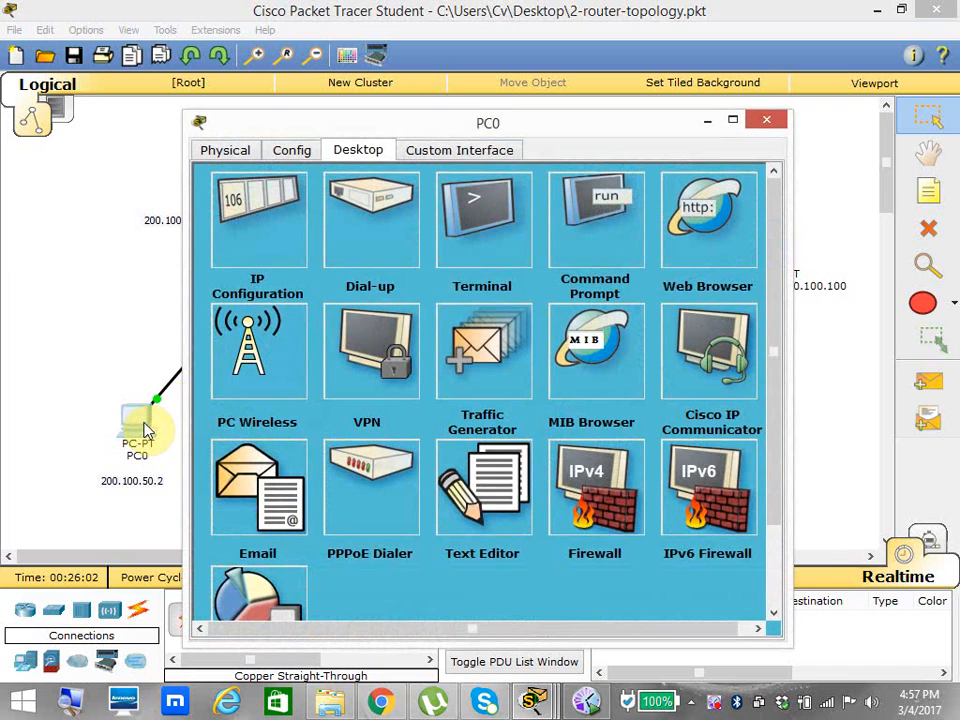
pyautogui.click(589, 234)
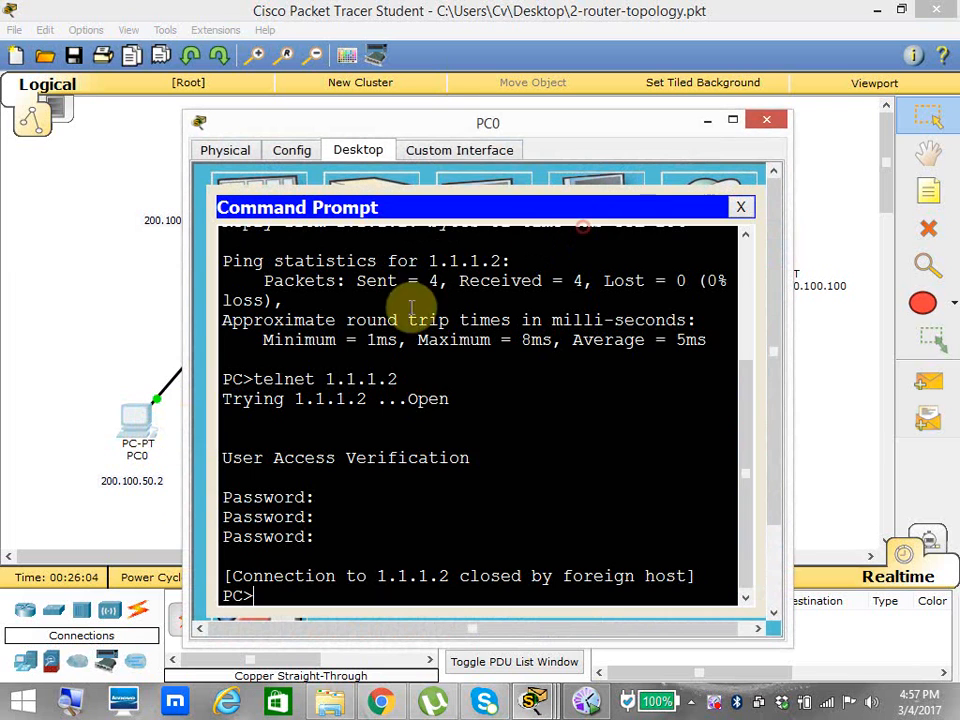
pyautogui.click(733, 120)
pyautogui.press('Up')
pyautogui.press('Up')
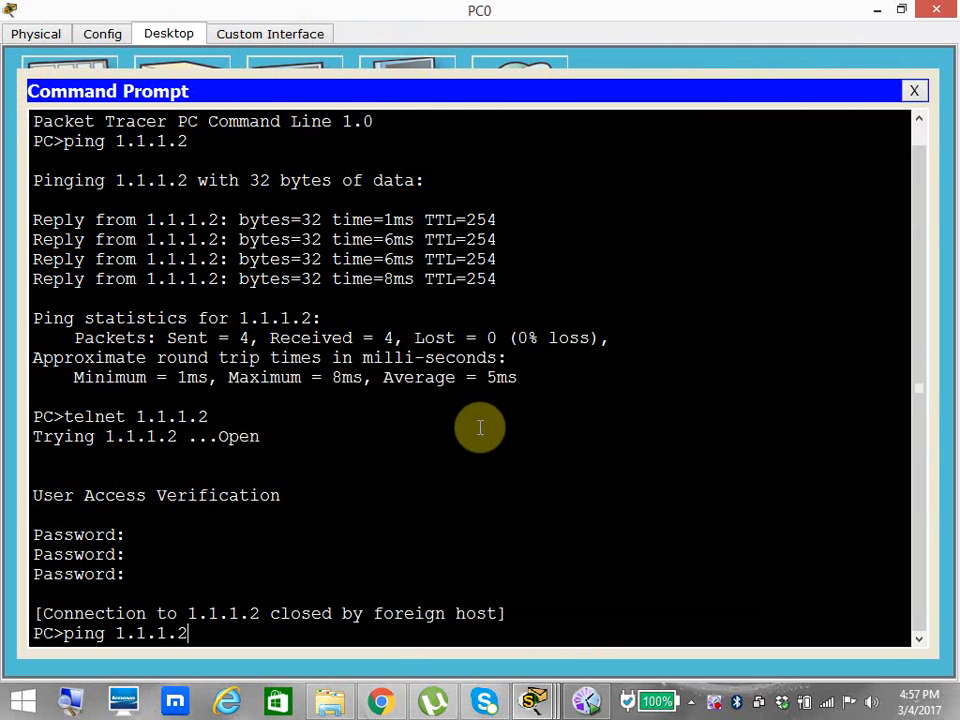
pyautogui.press('Return')
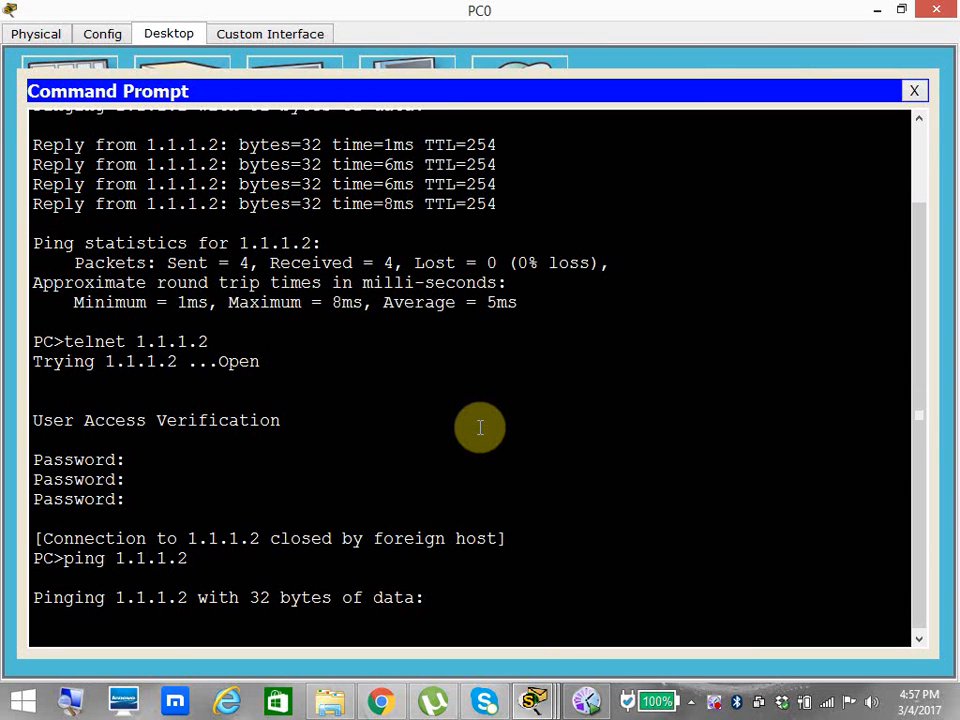
pyautogui.hotkey('ctrl', 'c')
# Try a Telnet connection to 1.1.1.2 from PC0 and close the command prompt.
pyautogui.press('Up')
pyautogui.press('Up')
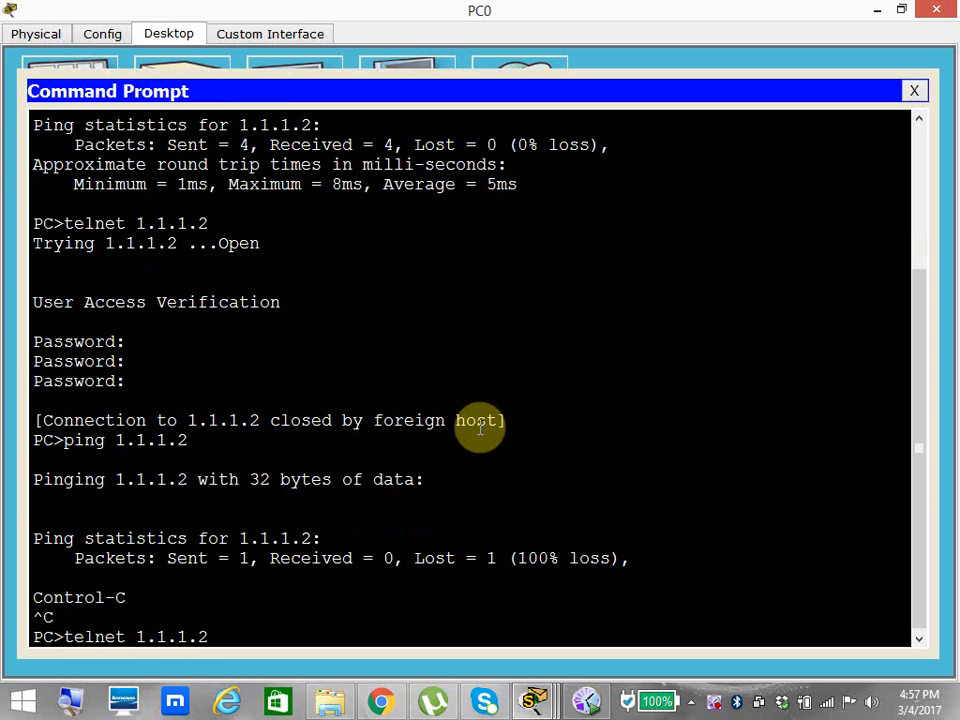
pyautogui.press('Return')
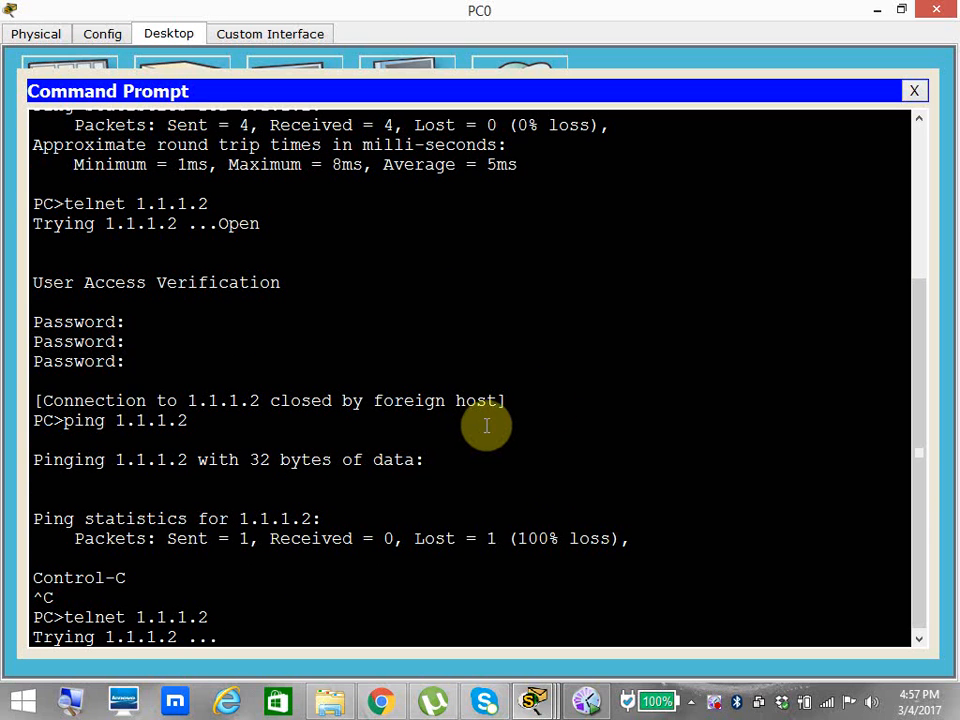
pyautogui.click(913, 92)
# Request the web page at 200.100.100.100 in PC0's web browser, and close PC0's window.
pyautogui.click(557, 133)
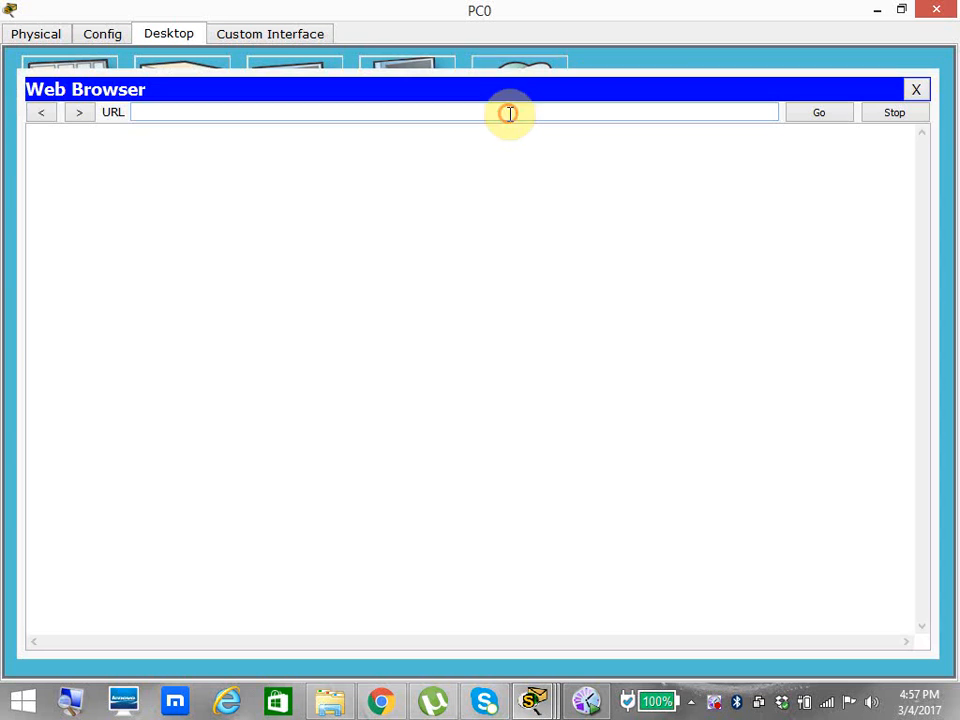
pyautogui.click(414, 116)
pyautogui.write('200.')
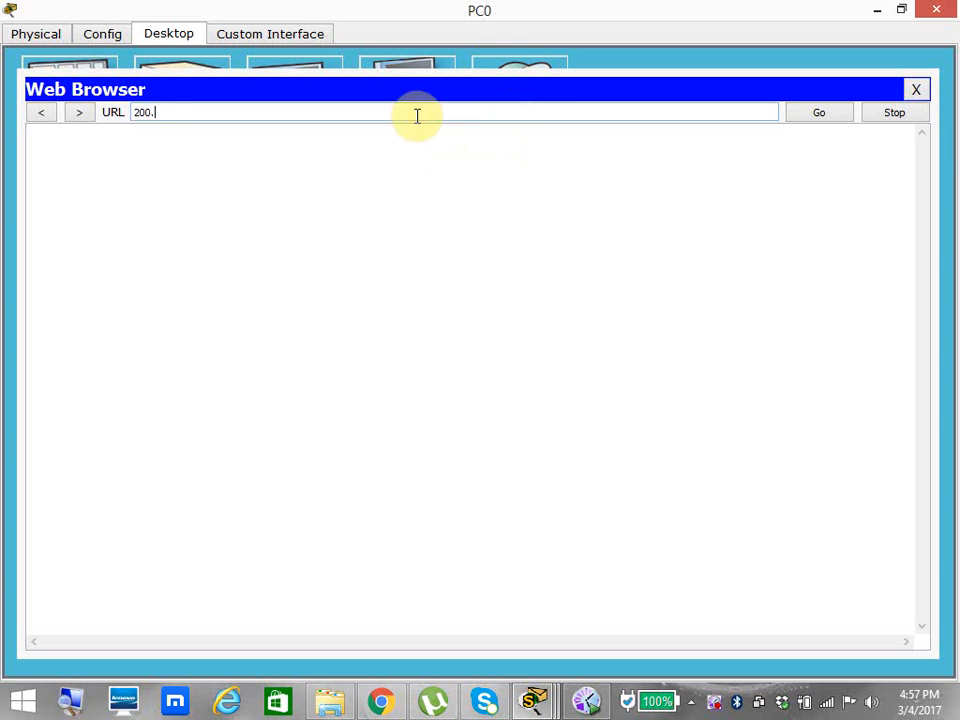
pyautogui.write('100.100.100')
pyautogui.press('Return')
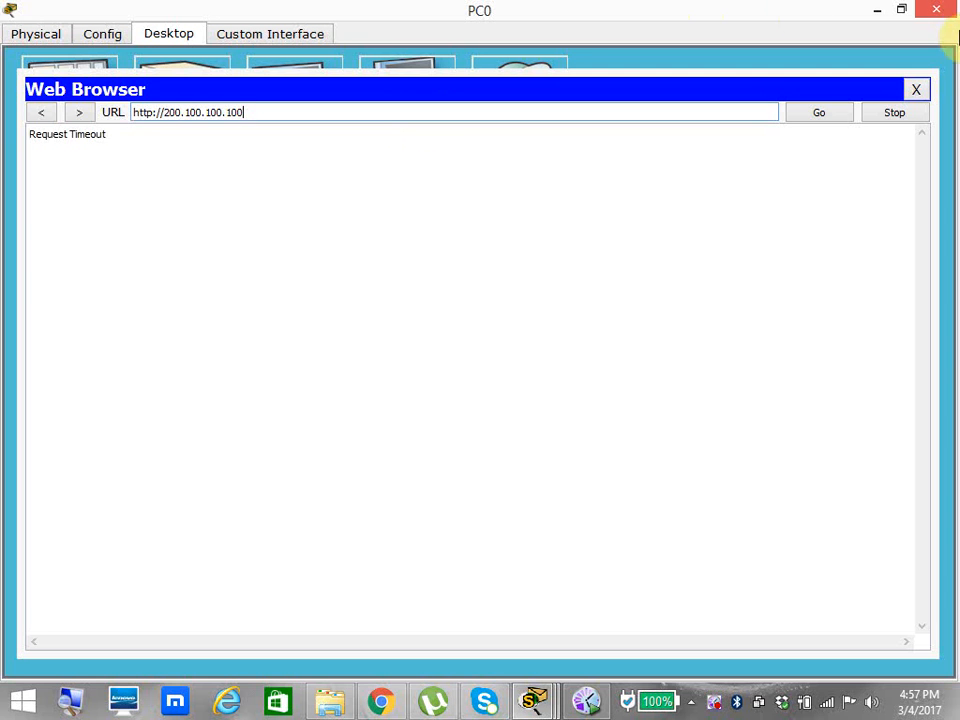
pyautogui.click(938, 11)
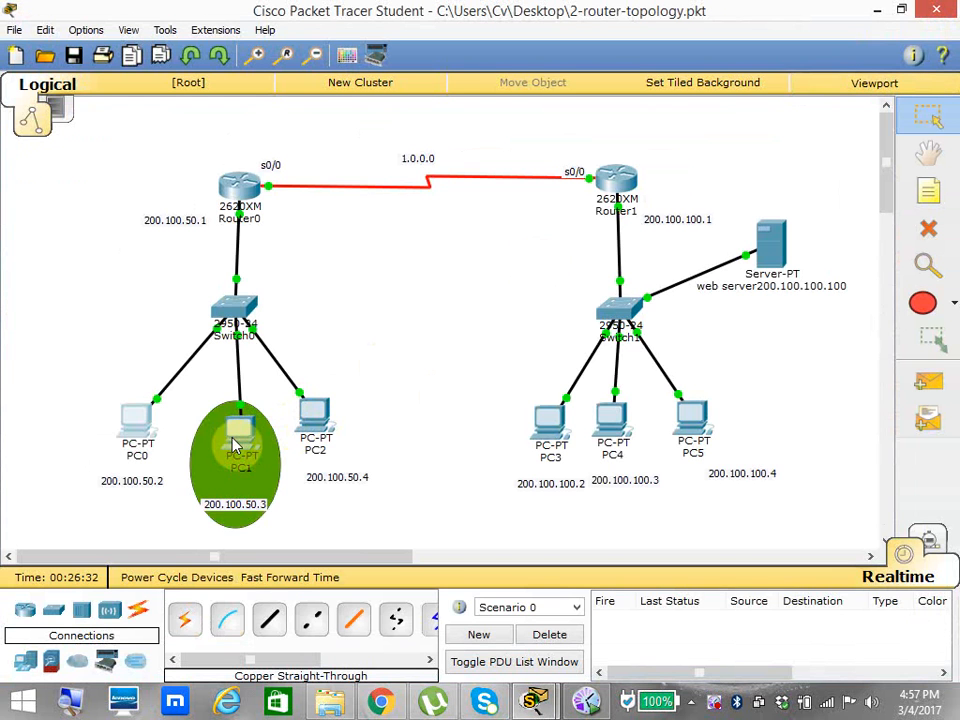
# Ping 1.1.1.2 from PC1's command prompt.
pyautogui.click(237, 446)
pyautogui.click(585, 248)
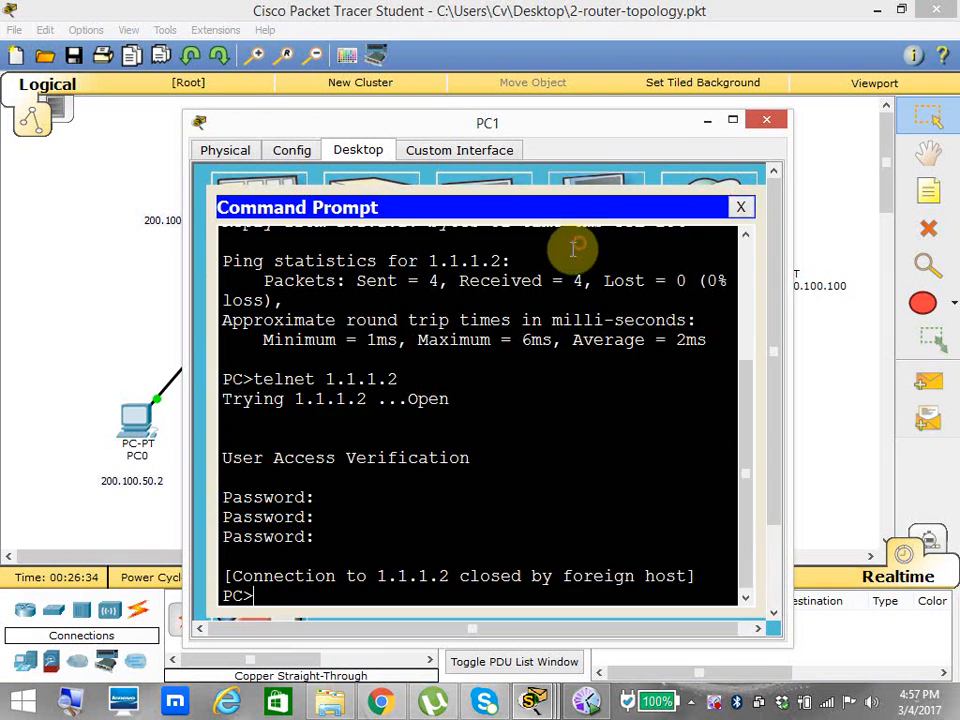
pyautogui.press('Up')
pyautogui.press('Up')
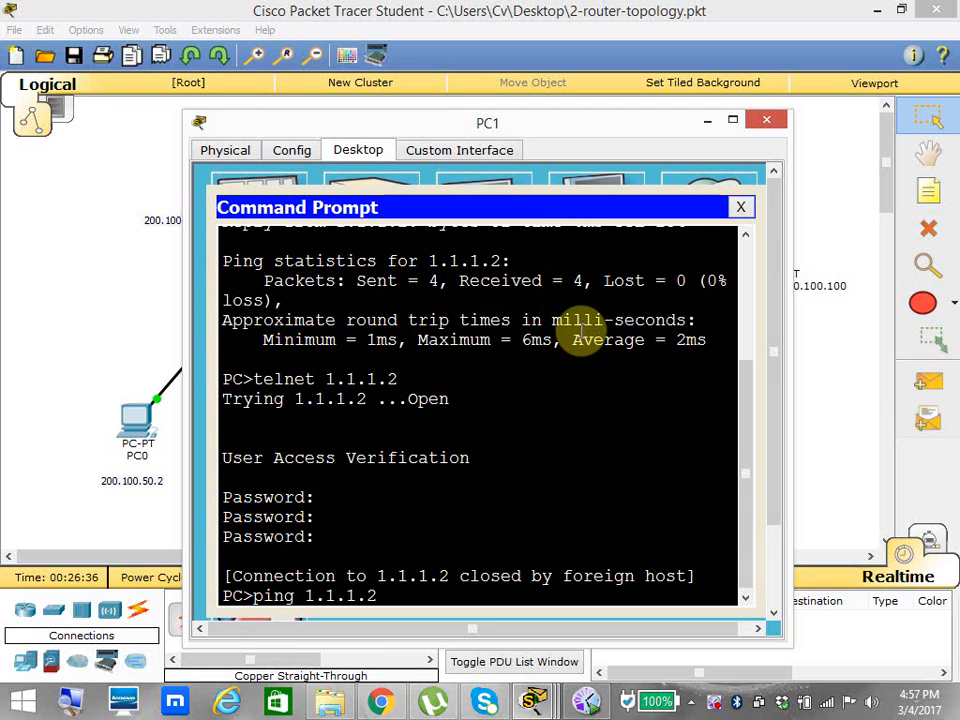
pyautogui.press('Return')
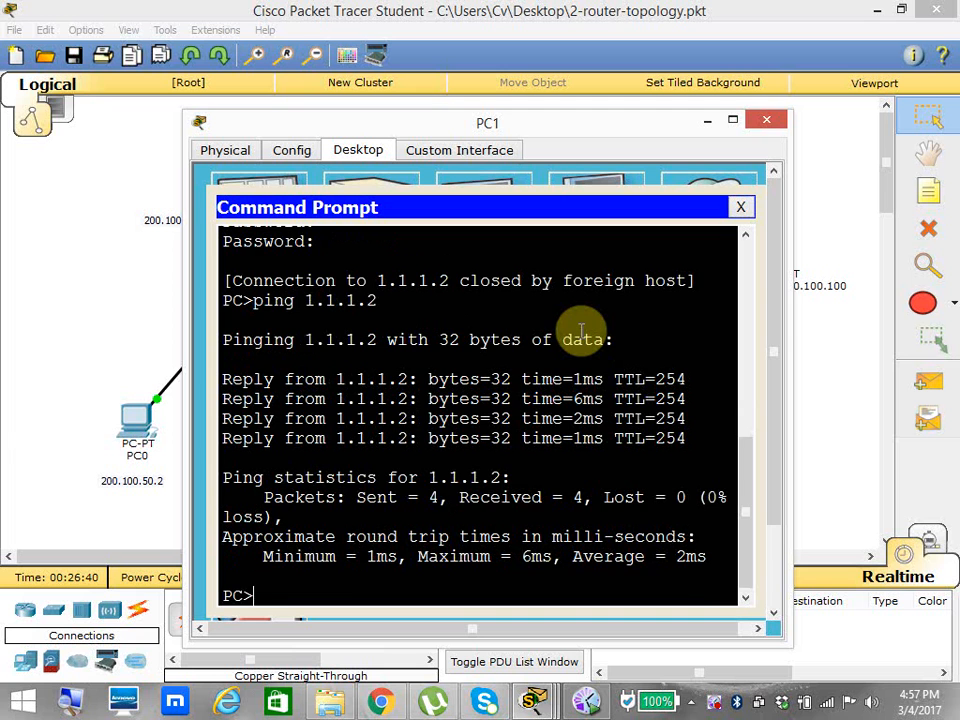
# Telnet to 1.1.1.2 from PC1, submit three blank passwords to end the session, and close the command prompt.
pyautogui.press('Up')
pyautogui.press('Up')
pyautogui.press('Return')
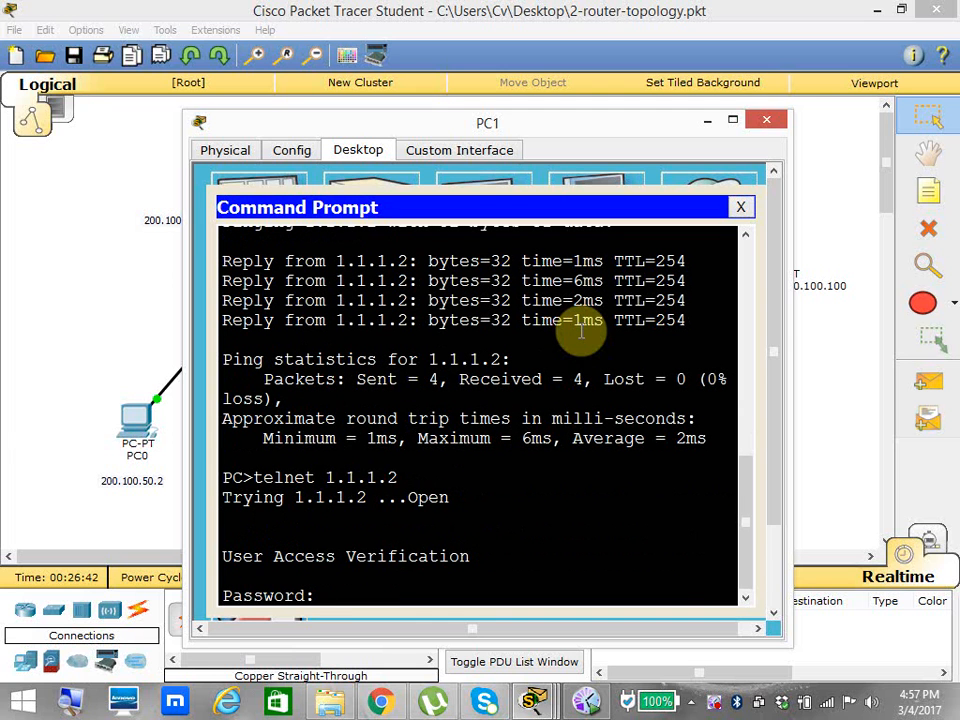
pyautogui.press('Return')
pyautogui.press('Return')
pyautogui.press('Return')
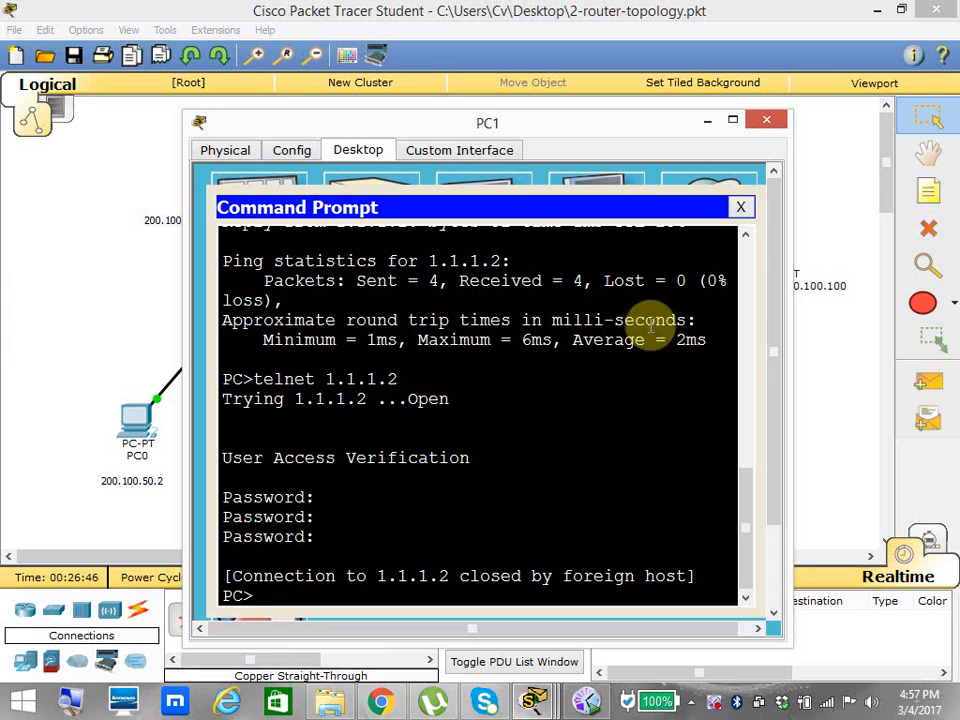
pyautogui.click(740, 208)
# Request the web page at 200.100.100.100 in PC1's web browser, and close PC1's window.
pyautogui.click(693, 222)
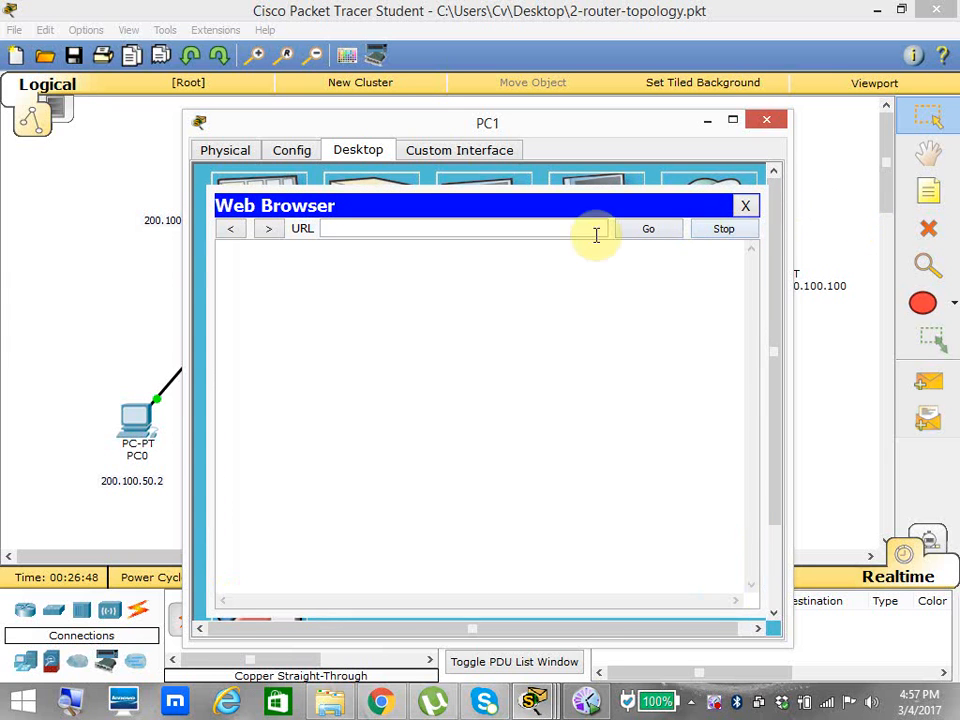
pyautogui.click(566, 229)
pyautogui.write('200')
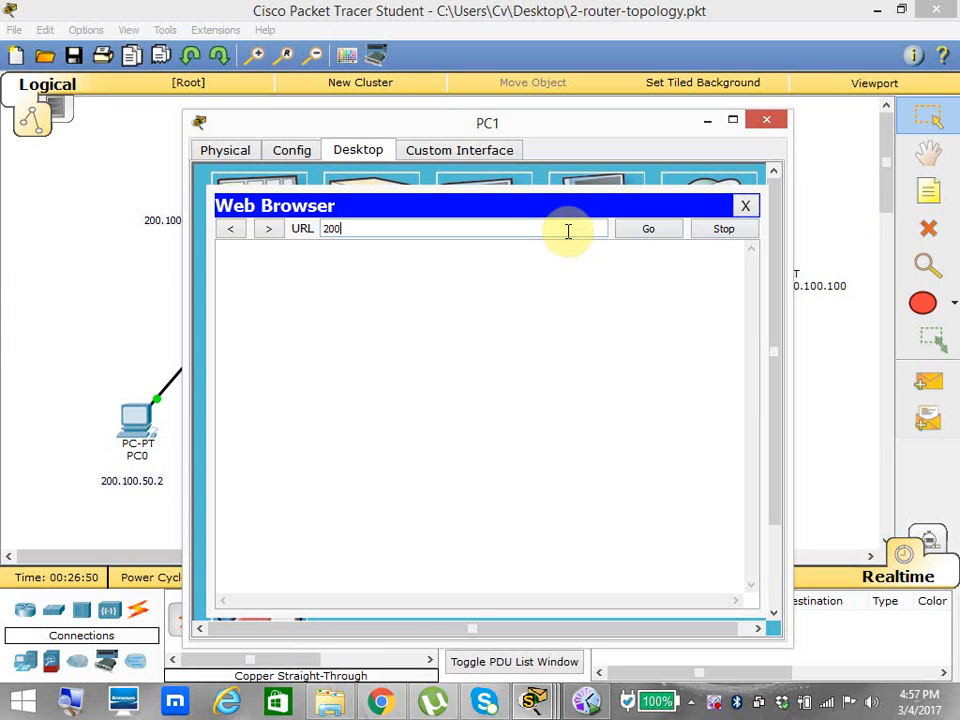
pyautogui.write('.100.100.100')
pyautogui.press('Return')
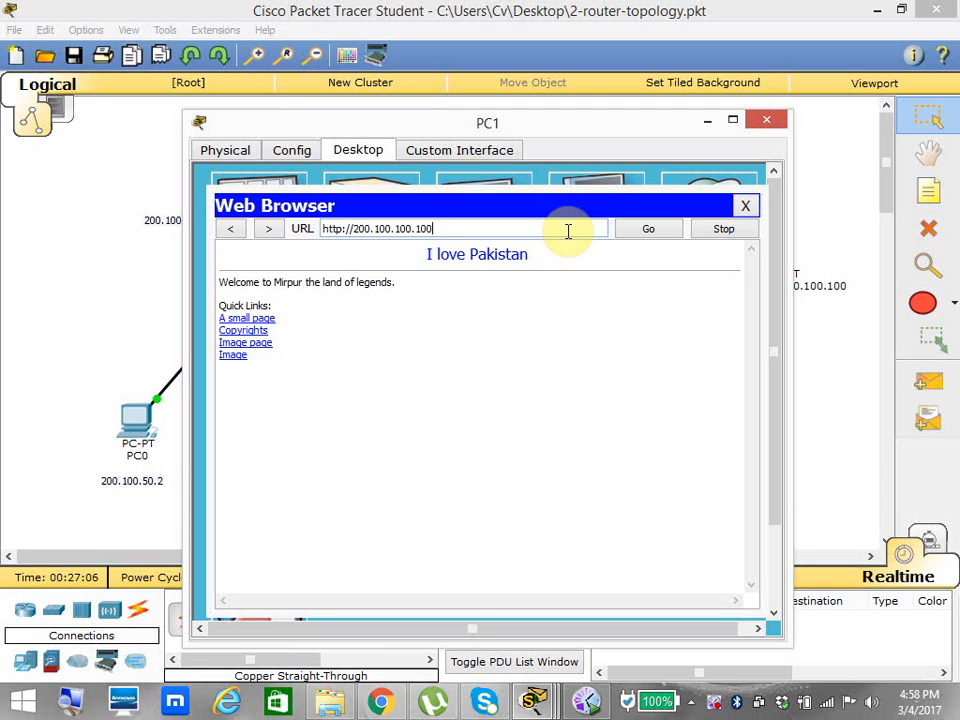
pyautogui.click(772, 122)
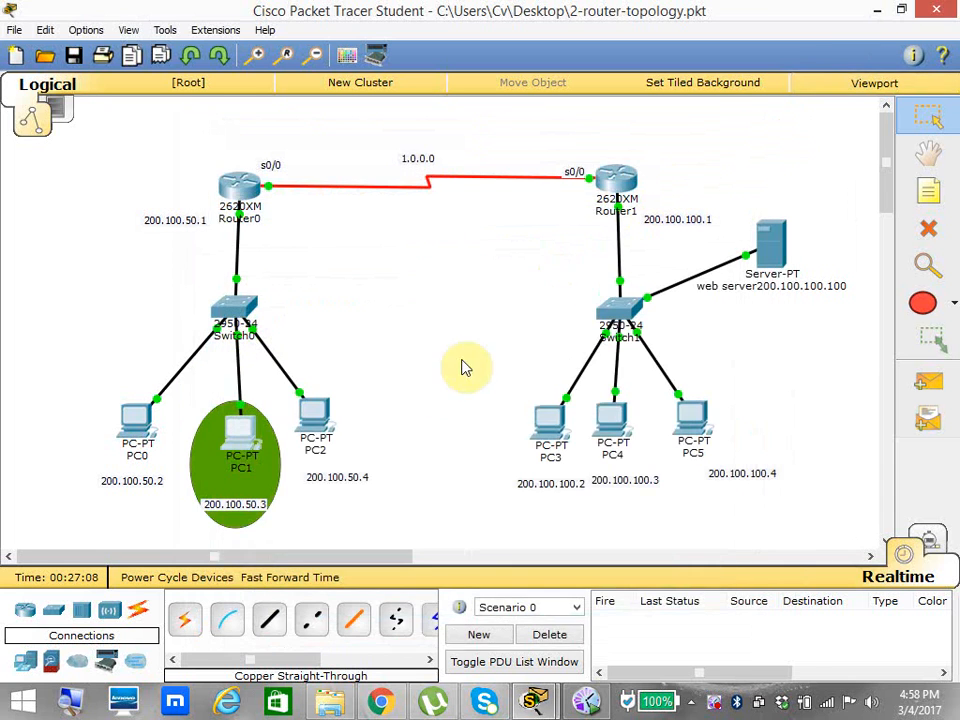
# Open Router0's command line and display the access lists to examine the permit entry for host 200.100.50.3.
pyautogui.click(240, 188)
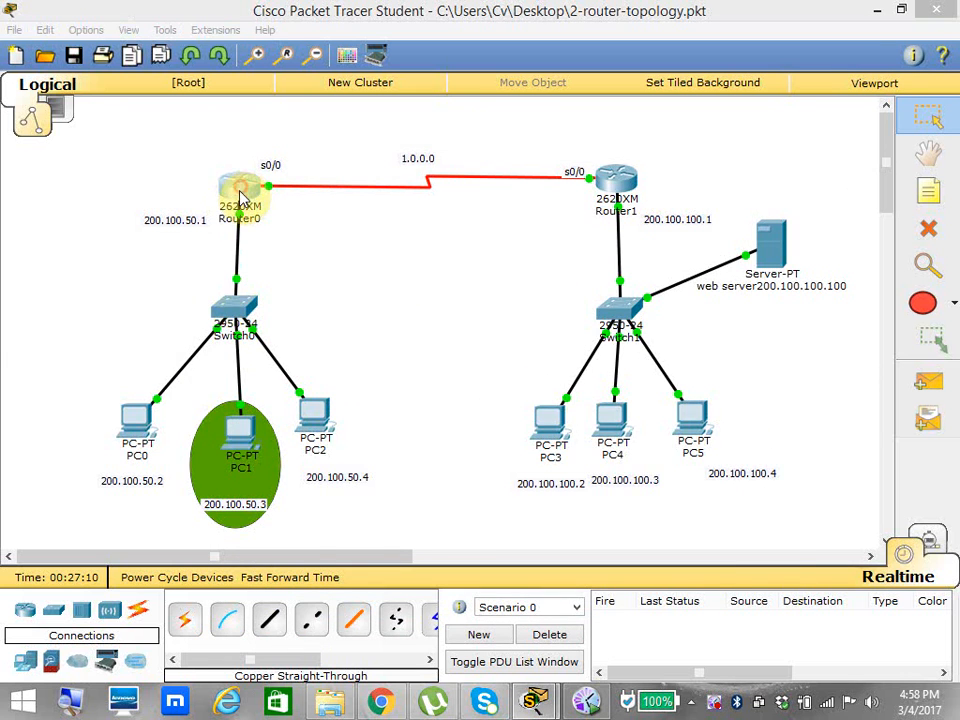
pyautogui.click(732, 121)
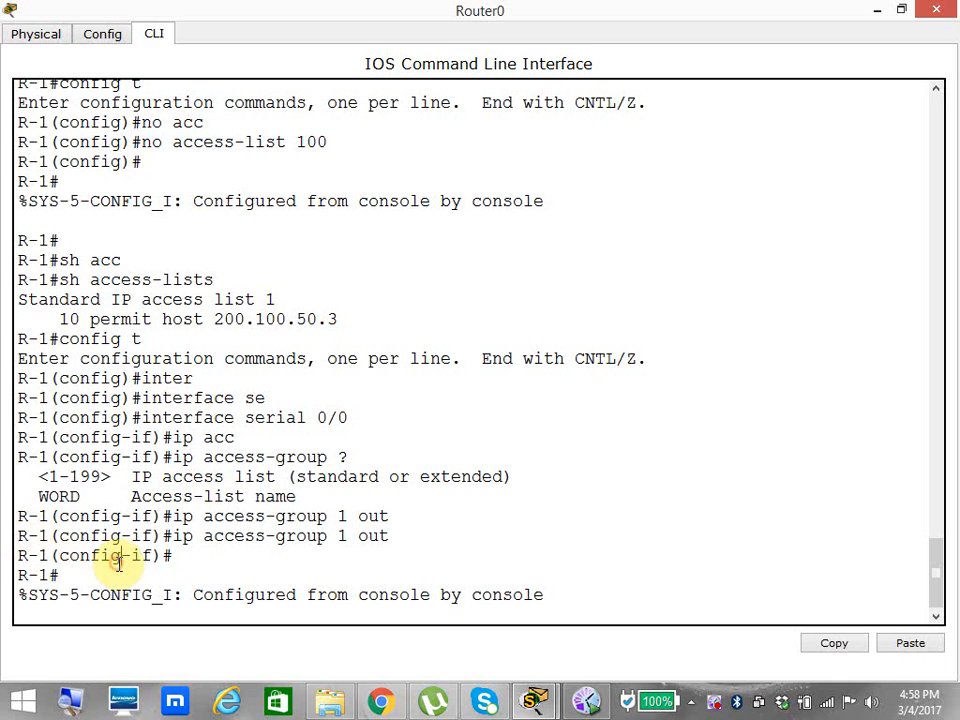
pyautogui.press('Return')
pyautogui.press('Return')
pyautogui.write('config t')
pyautogui.press('Up')
pyautogui.press('Up')
pyautogui.press('Return')
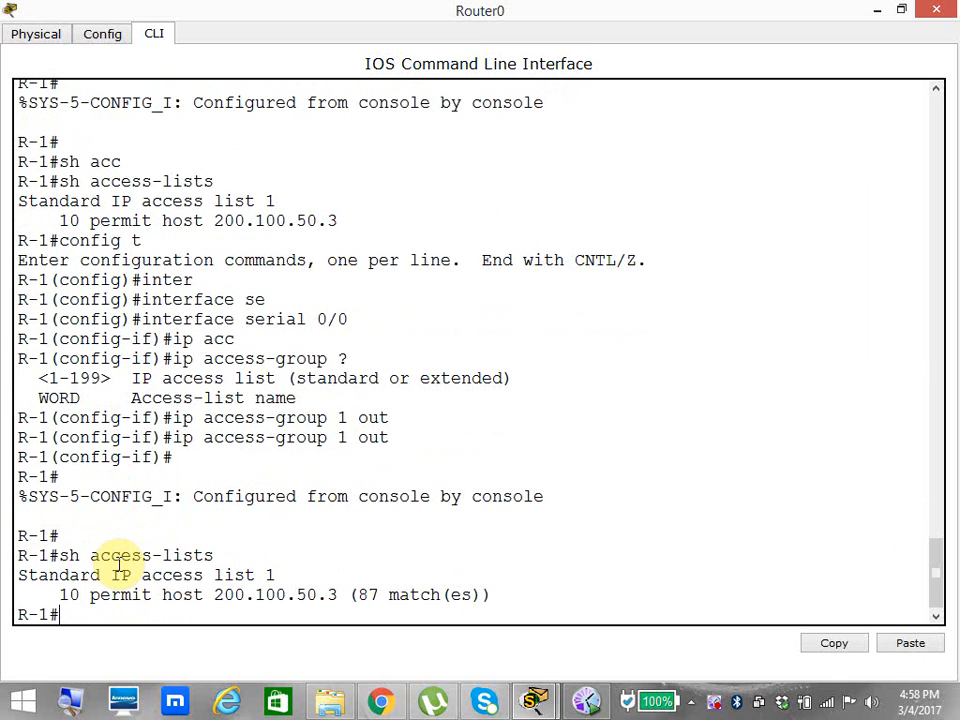
pyautogui.moveTo(94, 596); pyautogui.dragTo(304, 607)
pyautogui.moveTo(150, 594); pyautogui.dragTo(86, 592)
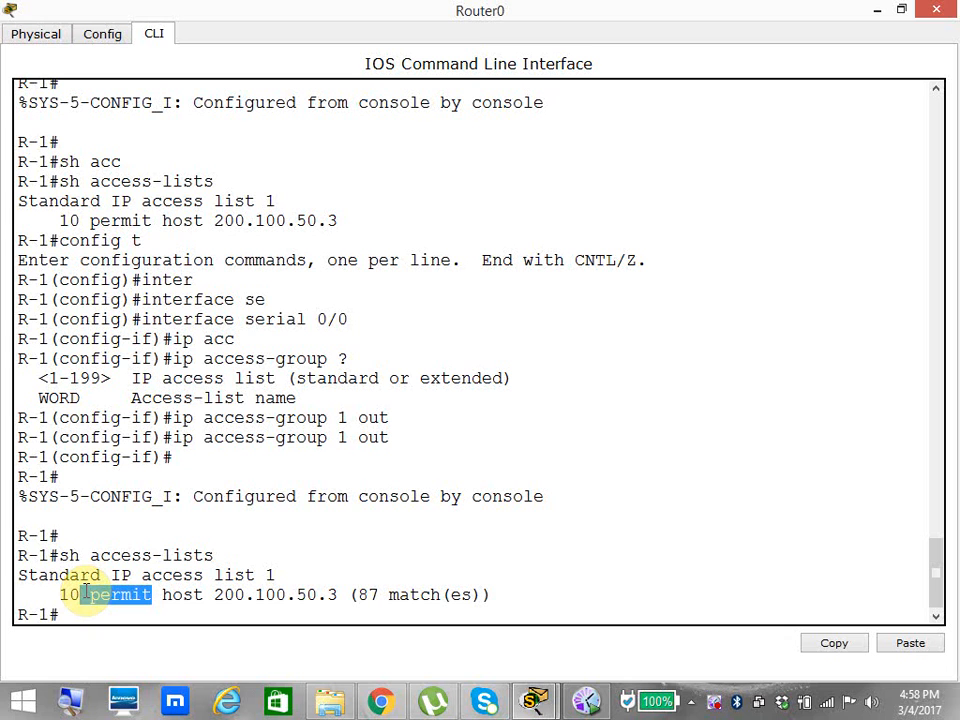
pyautogui.click(119, 597)
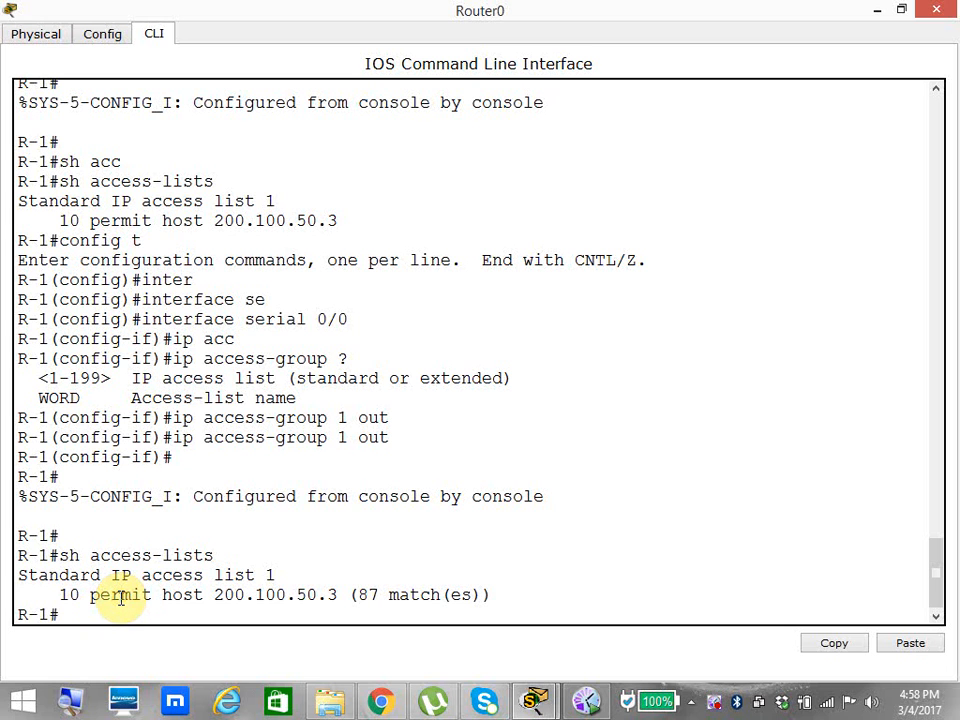
# Add a permit any entry to access list 1 in Router0's global configuration, and return to privileged mode.
pyautogui.write('config t')
pyautogui.press('Return')
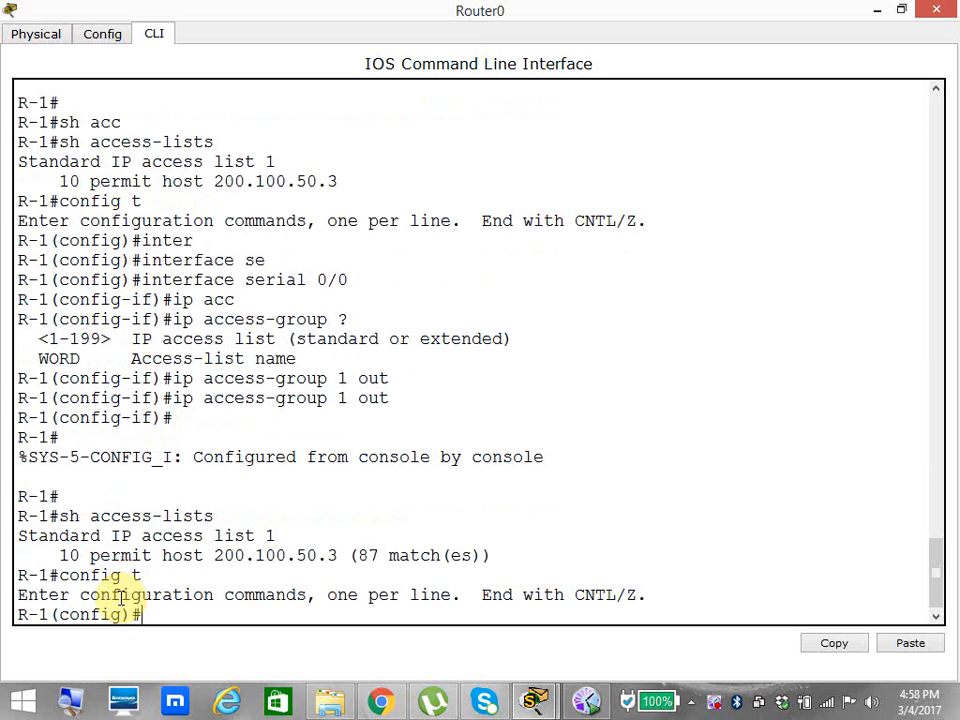
pyautogui.write('acc')
pyautogui.press('Tab')
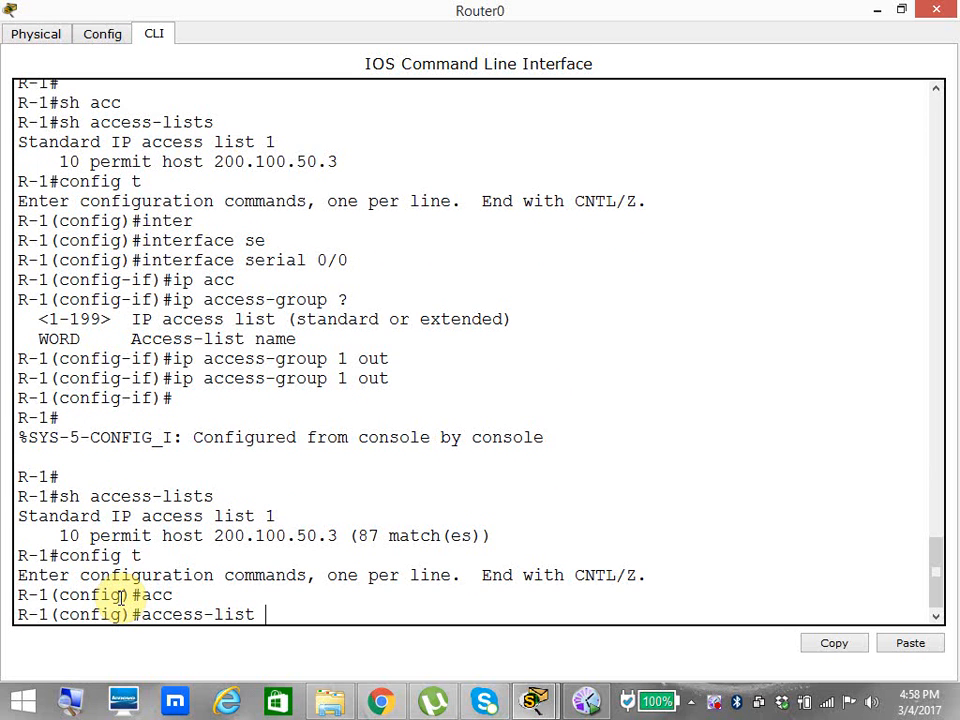
pyautogui.write('1 per')
pyautogui.press('Tab')
pyautogui.write('any')
pyautogui.press('Return')
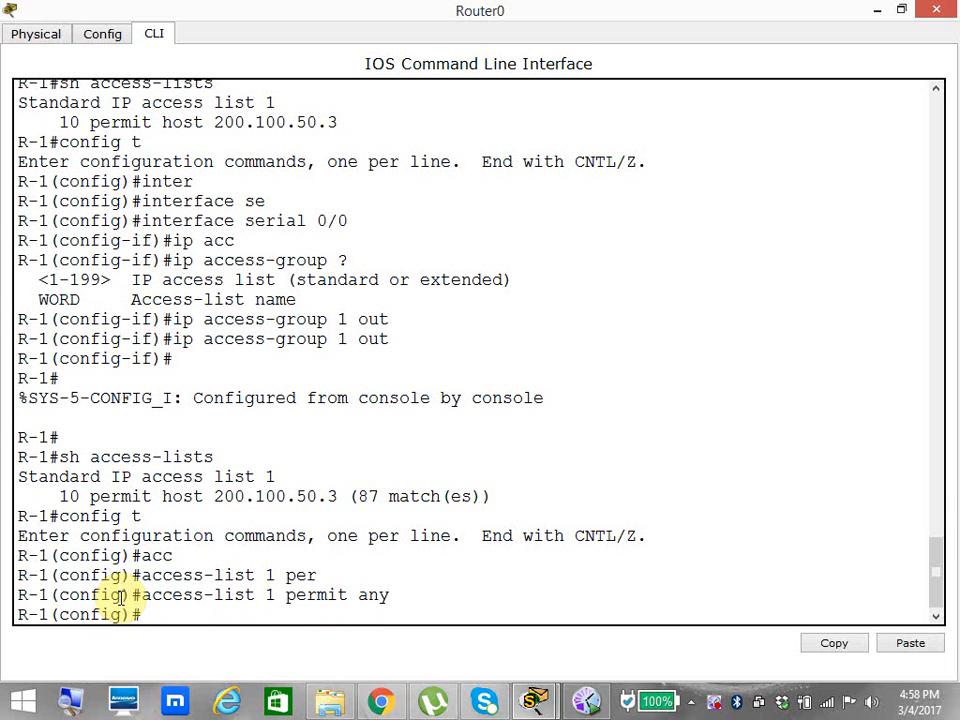
pyautogui.hotkey('ctrl', 'z')
pyautogui.press('Return')
pyautogui.press('Return')
pyautogui.press('Return')
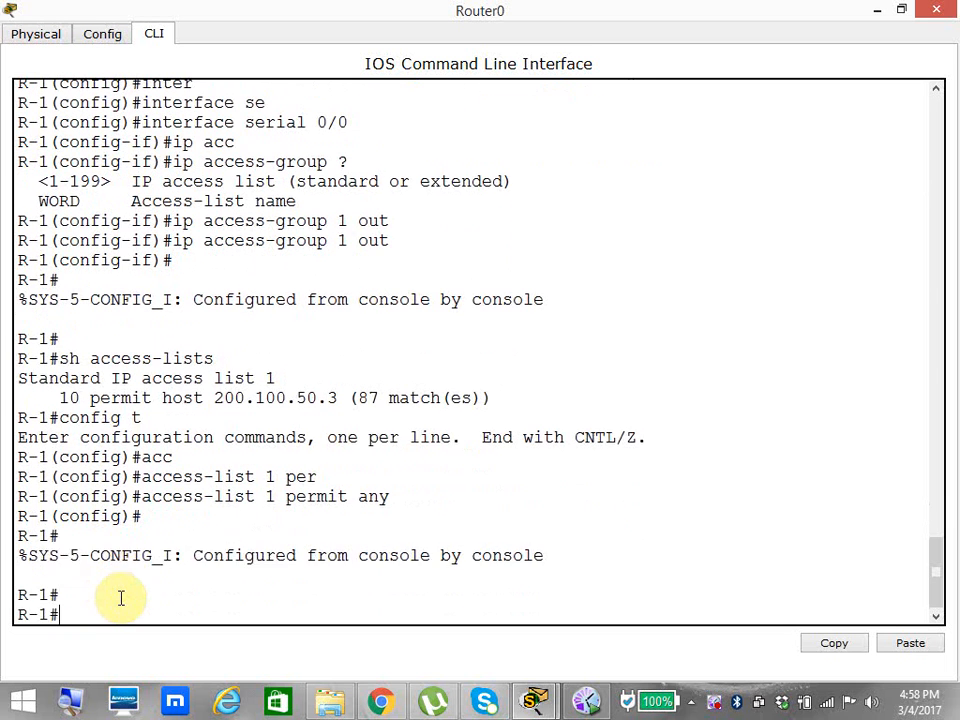
# Display Router0's access lists and compare the host entry with the permit any entry in list 1.
pyautogui.write('sh acc')
pyautogui.press('Tab')
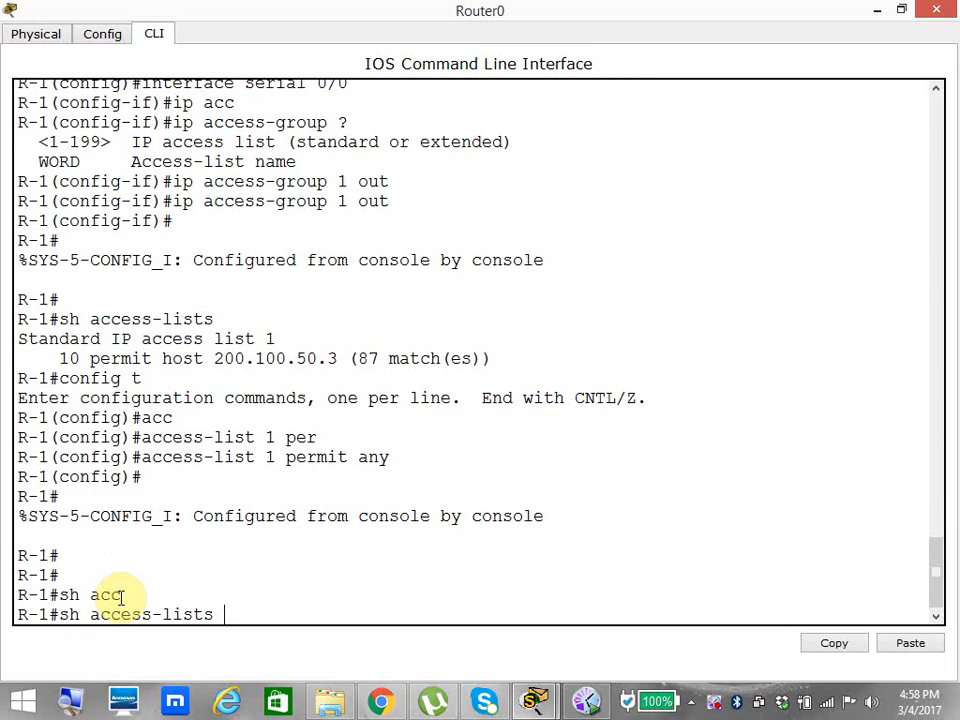
pyautogui.press('Return')
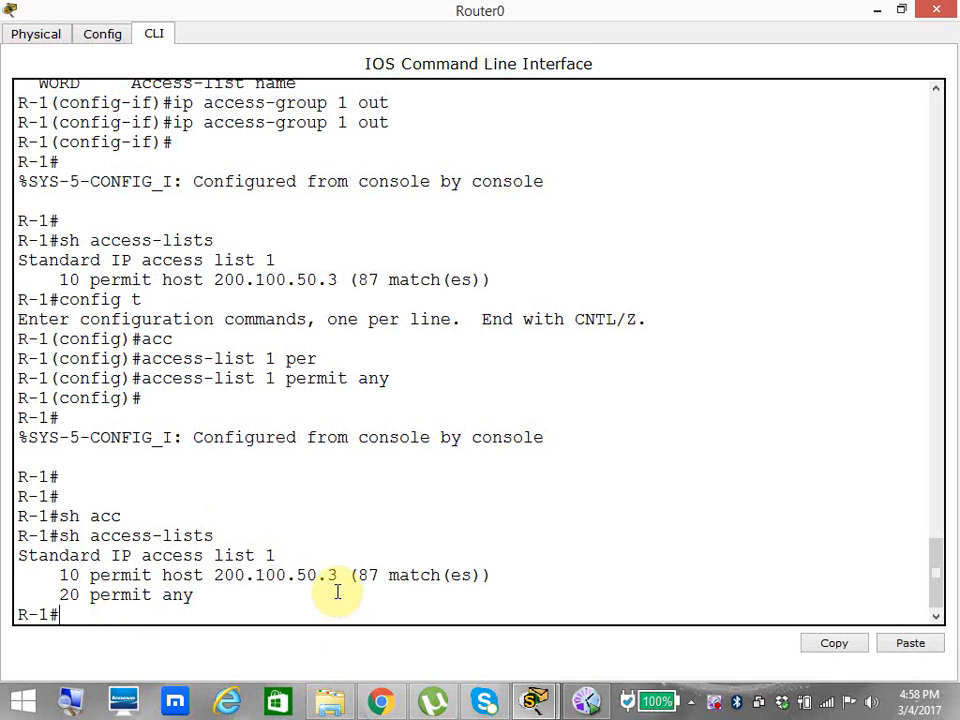
pyautogui.moveTo(345, 575); pyautogui.dragTo(306, 563)
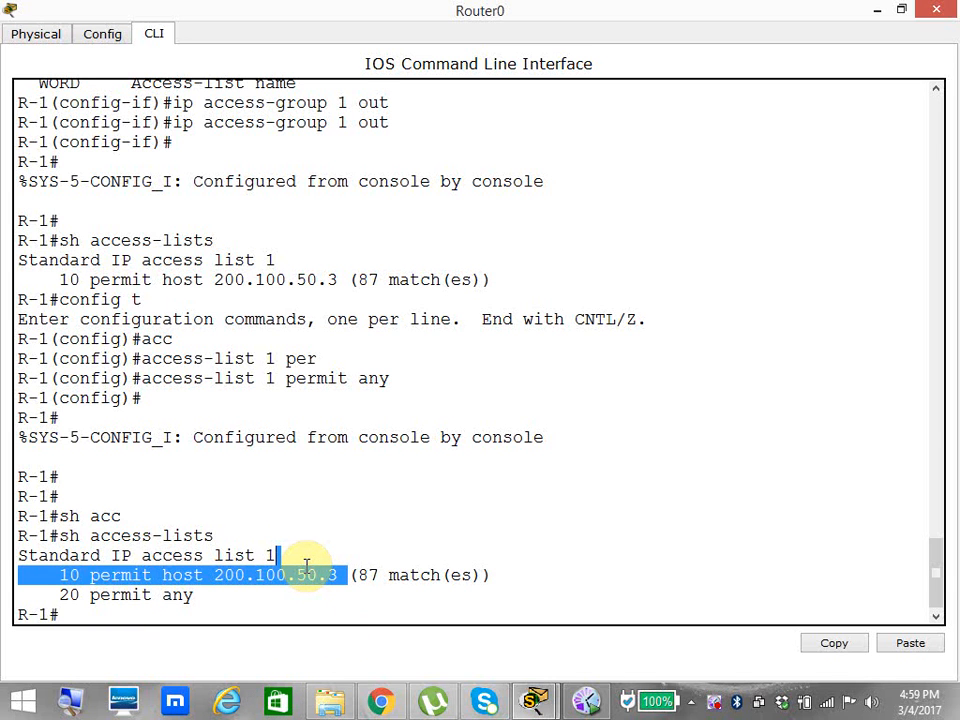
pyautogui.moveTo(204, 598); pyautogui.dragTo(65, 592)
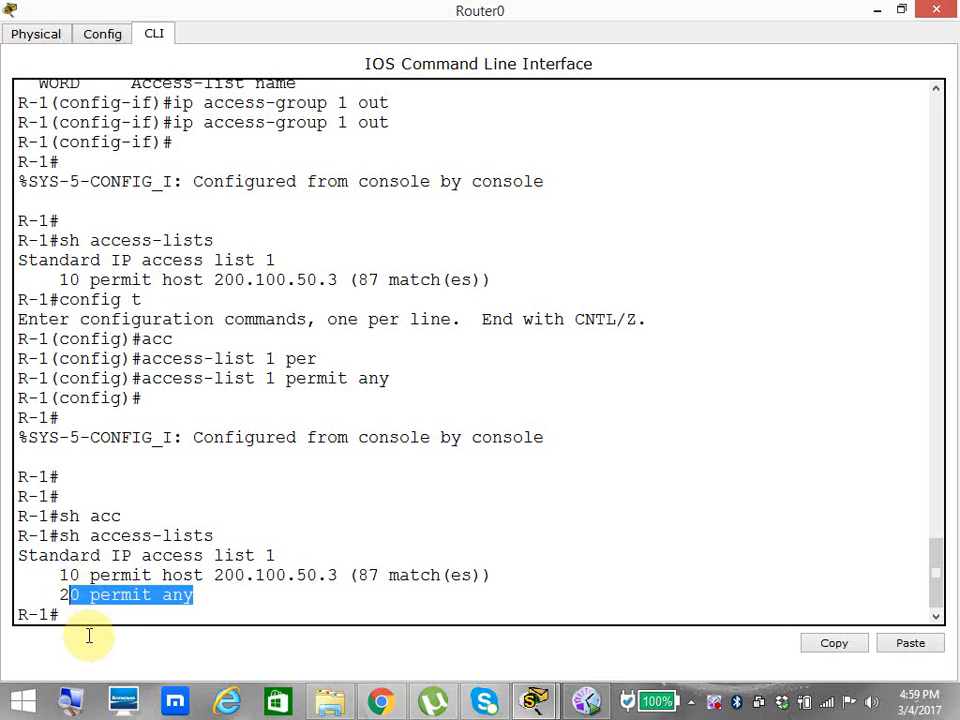
# Clear the access-list counters on Router0.
pyautogui.click(101, 612)
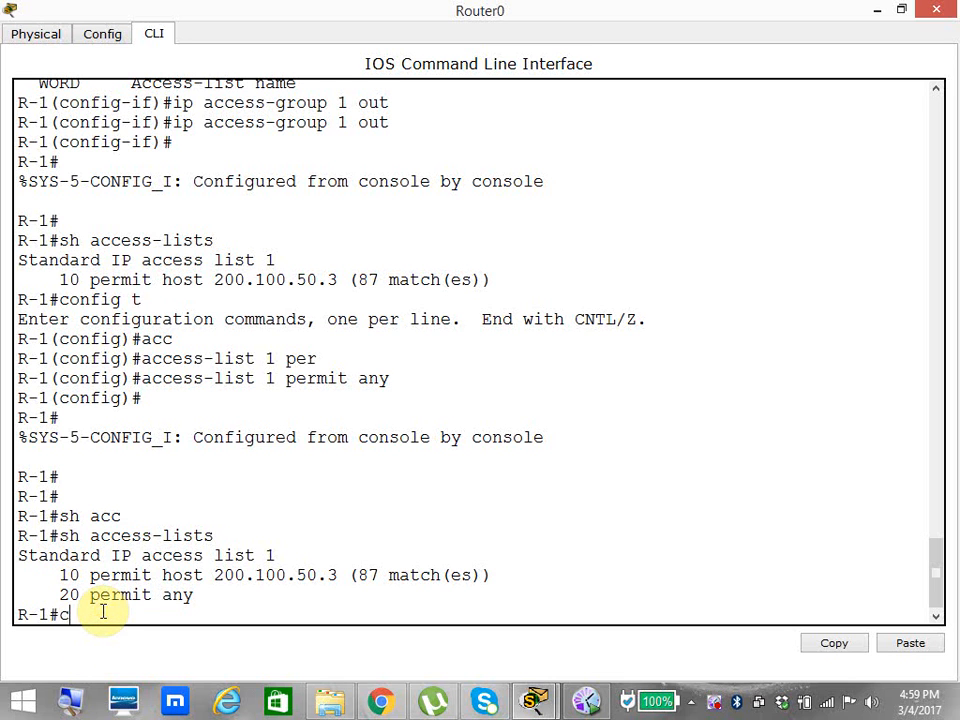
pyautogui.write('clear acc')
pyautogui.press('Tab')
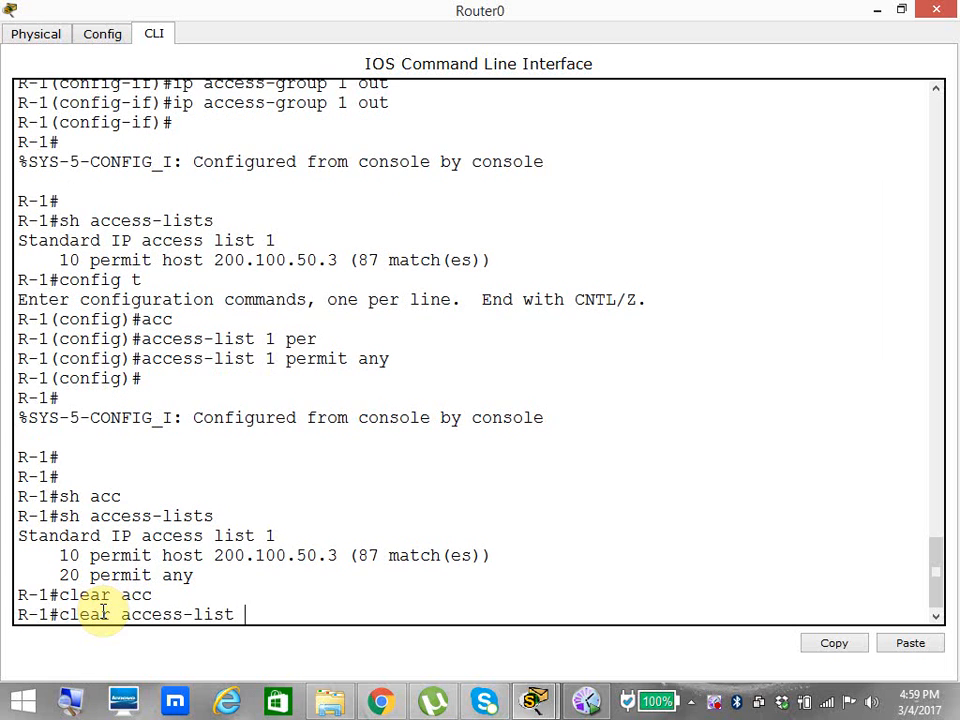
pyautogui.write('coun')
pyautogui.press('Tab')
pyautogui.press('Return')
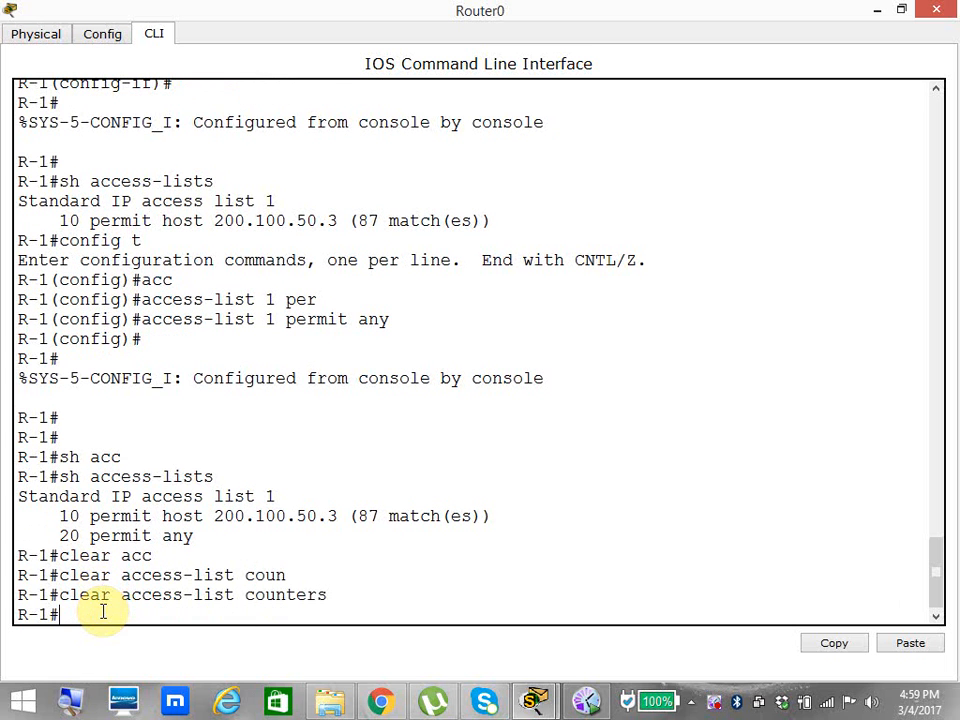
# Display Router0's access lists again to check the match counters of both entries.
pyautogui.press('Up')
pyautogui.press('Up')
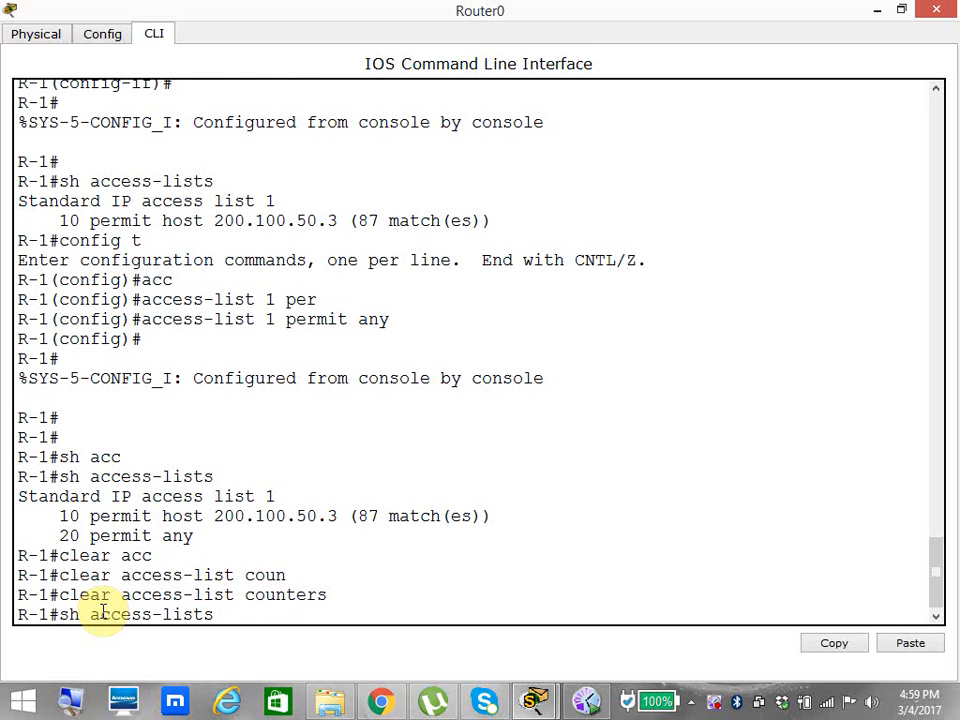
pyautogui.press('Return')
pyautogui.moveTo(48, 575); pyautogui.dragTo(305, 597)
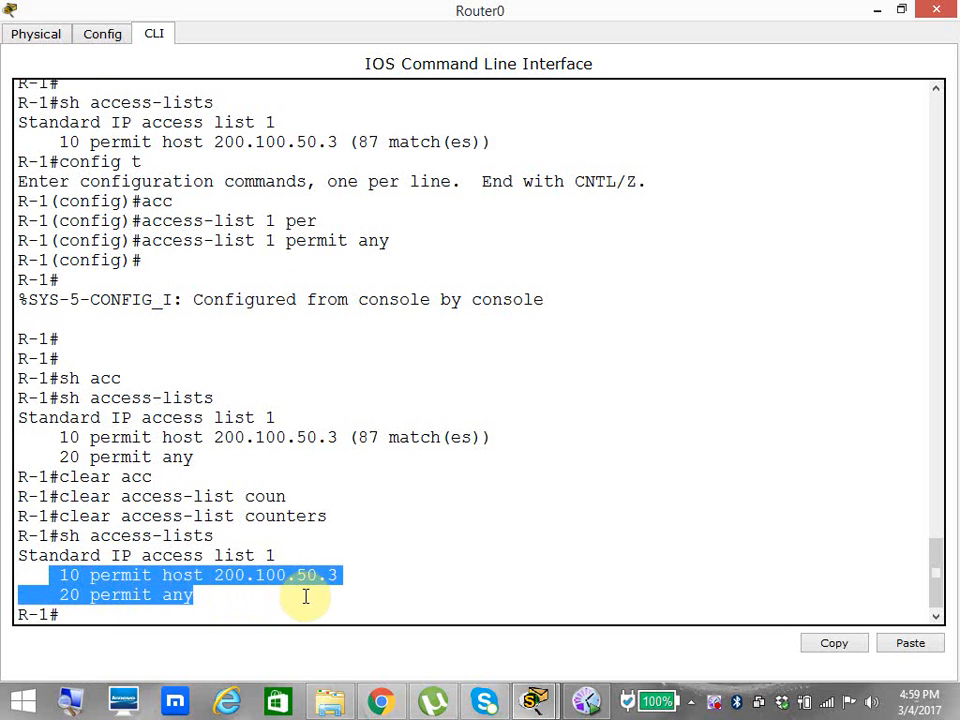
# Return to the topology, open PC0, and ping 1.1.1.2 from its command prompt.
pyautogui.click(535, 700)
pyautogui.click(450, 595)
pyautogui.click(134, 408)
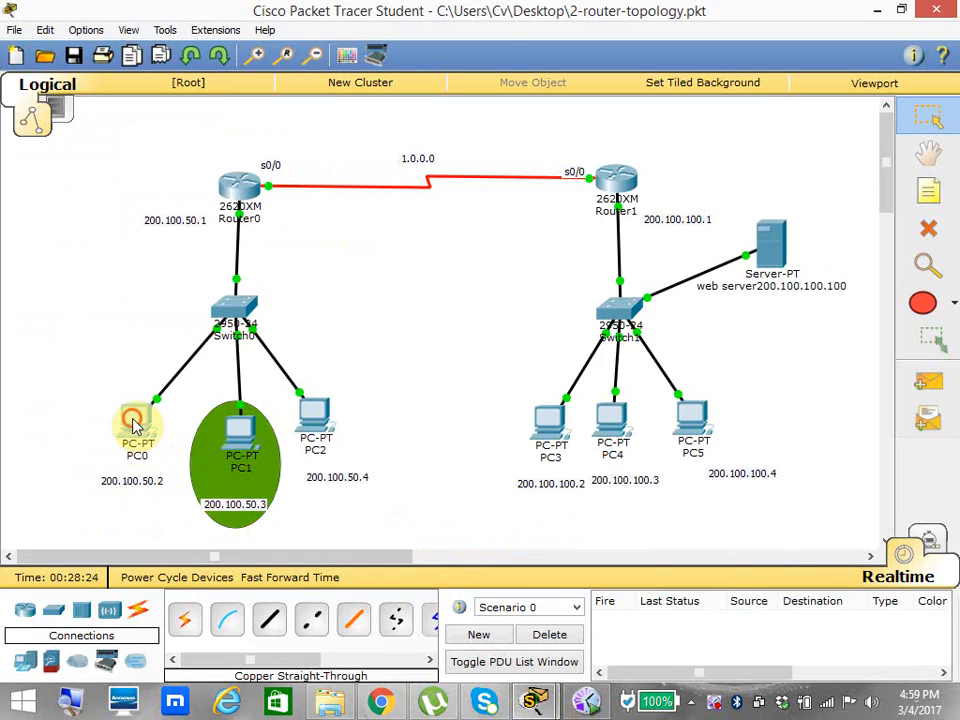
pyautogui.click(590, 207)
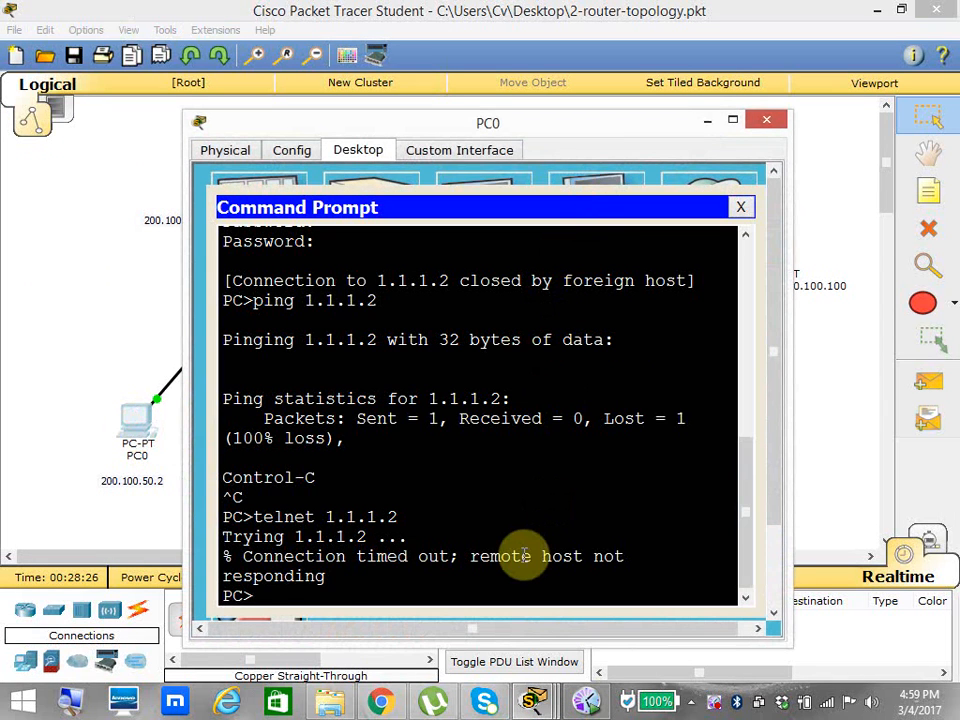
pyautogui.press('Up')
pyautogui.press('Up')
pyautogui.press('Return')
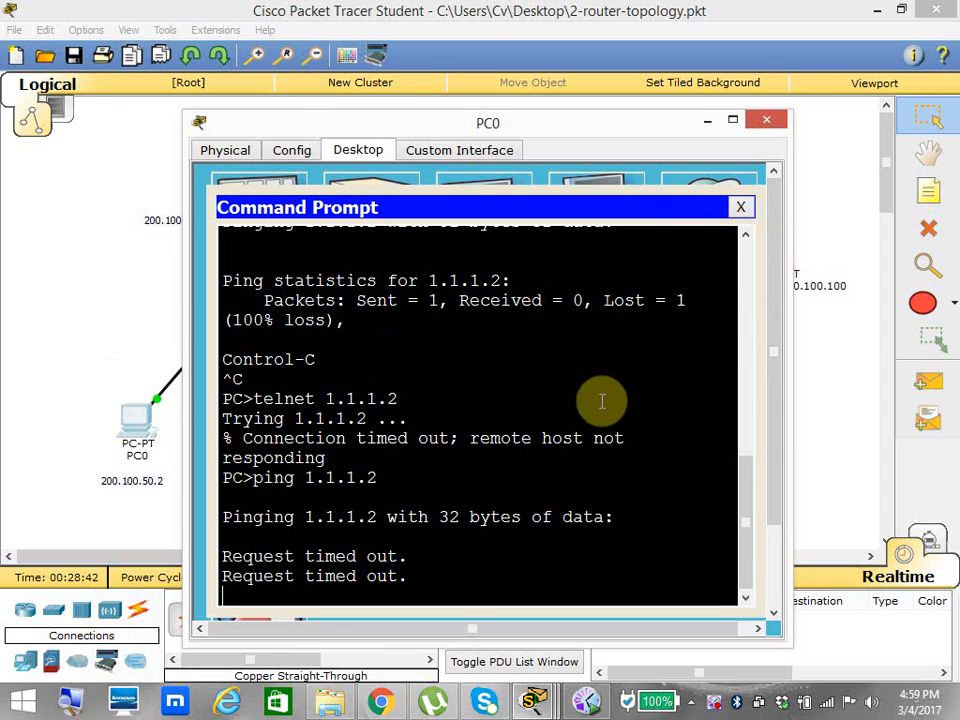
pyautogui.click(100, 340)
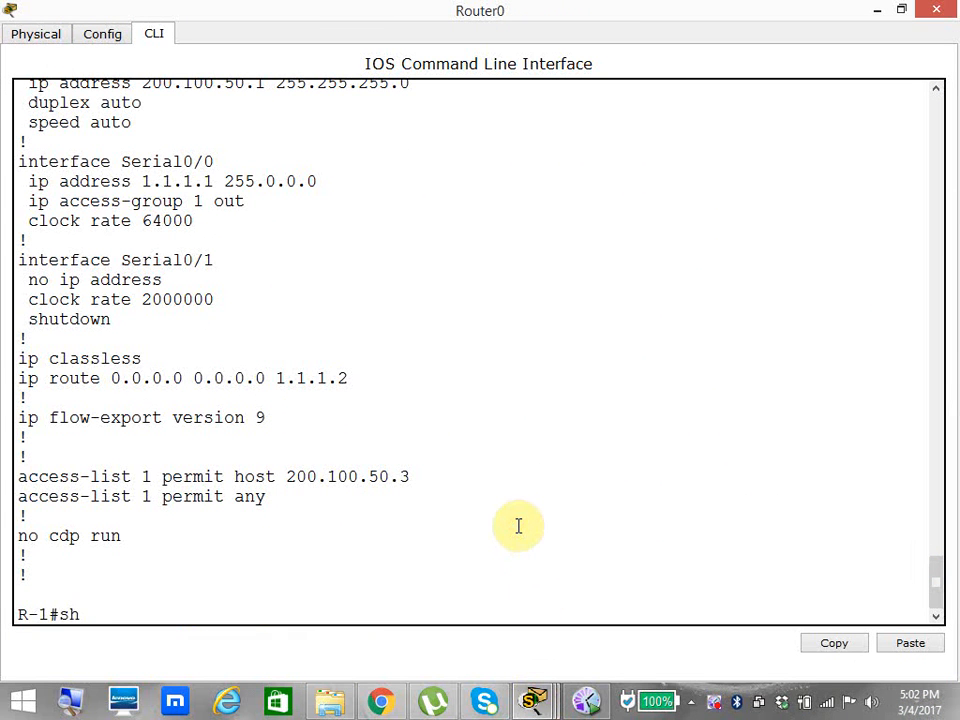
# Display Router0's access lists and magnify the screen to examine the match counts of entries 10 and 20.
pyautogui.write('c')
pyautogui.press('Tab')
pyautogui.press('Return')
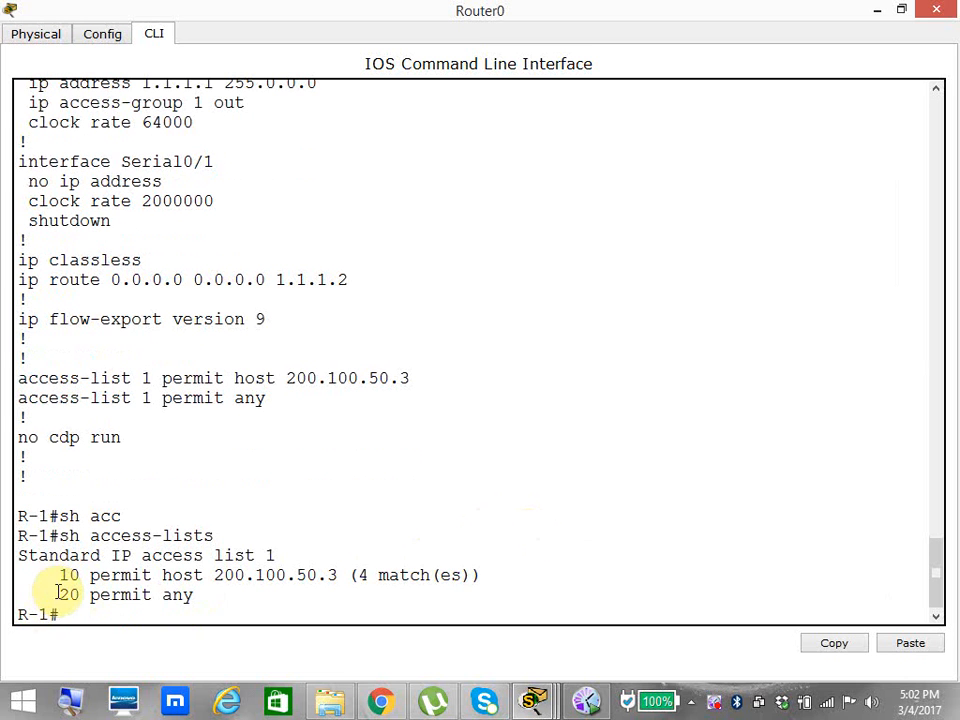
pyautogui.click(70, 700)
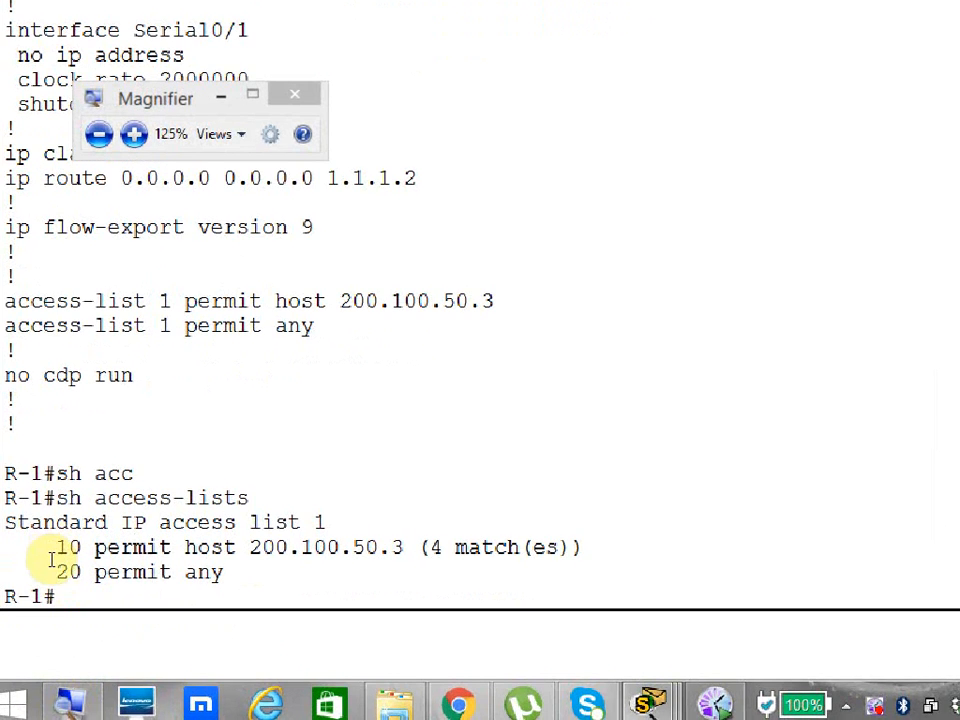
pyautogui.moveTo(47, 574); pyautogui.dragTo(475, 581)
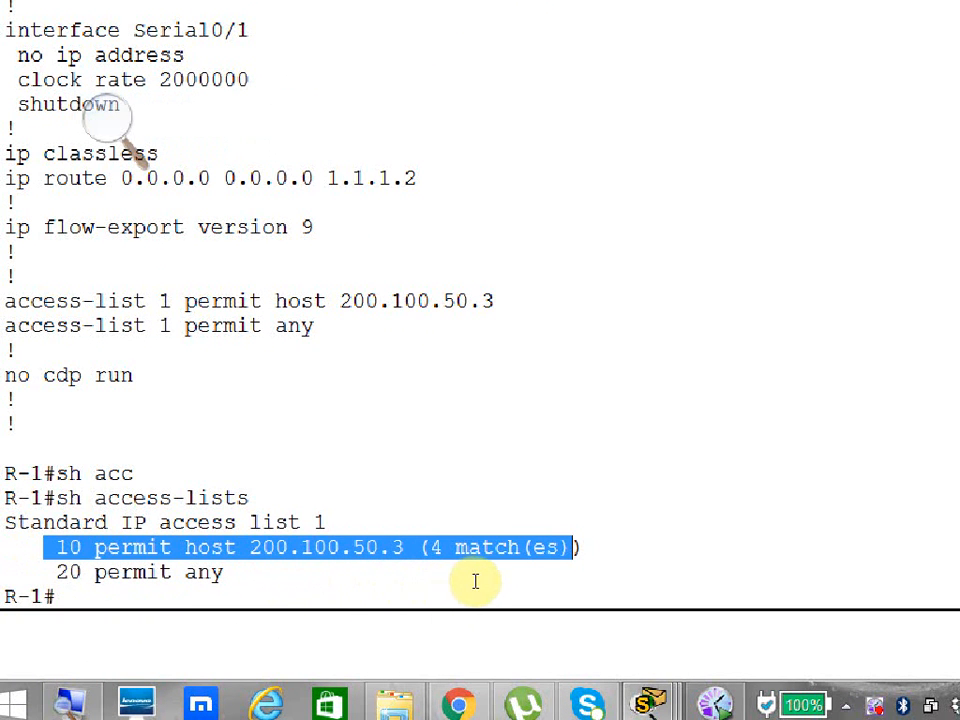
pyautogui.click(156, 577)
pyautogui.doubleClick(156, 577)
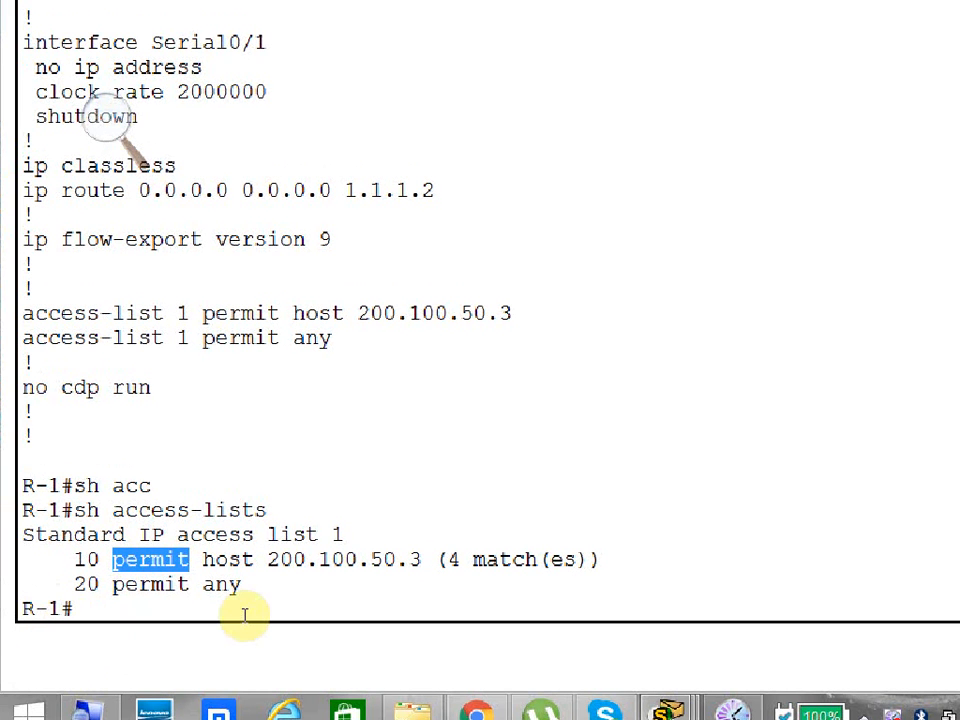
# Reset Router0's access-list counters, running the clear access-list counters command twice.
pyautogui.write('clear a')
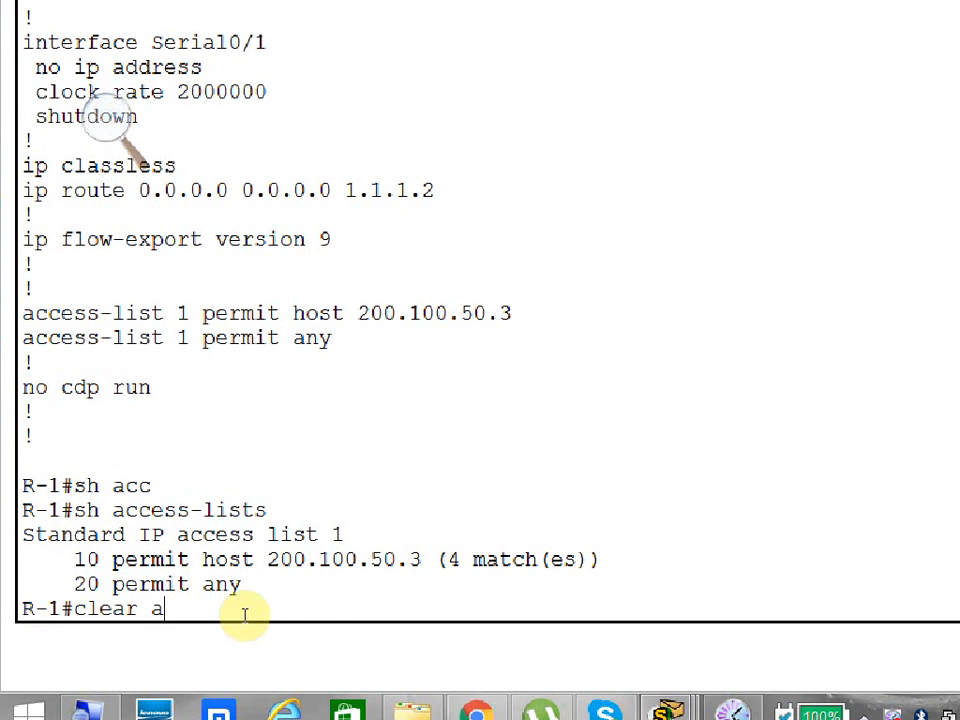
pyautogui.write('cc')
pyautogui.press('Tab')
pyautogui.write('coun')
pyautogui.press('Tab')
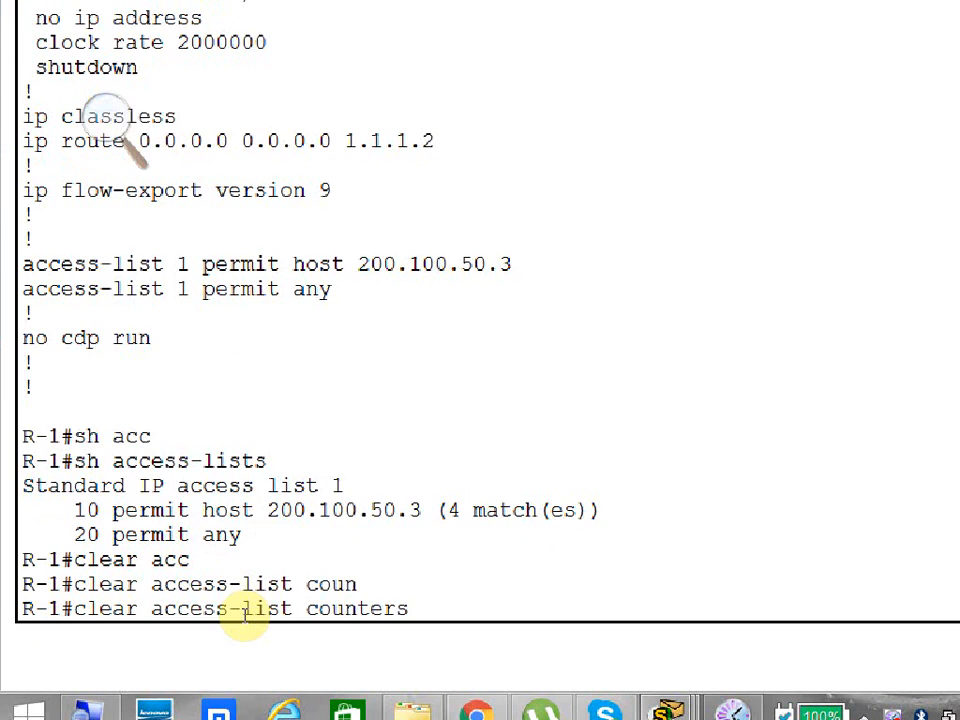
pyautogui.press('Return')
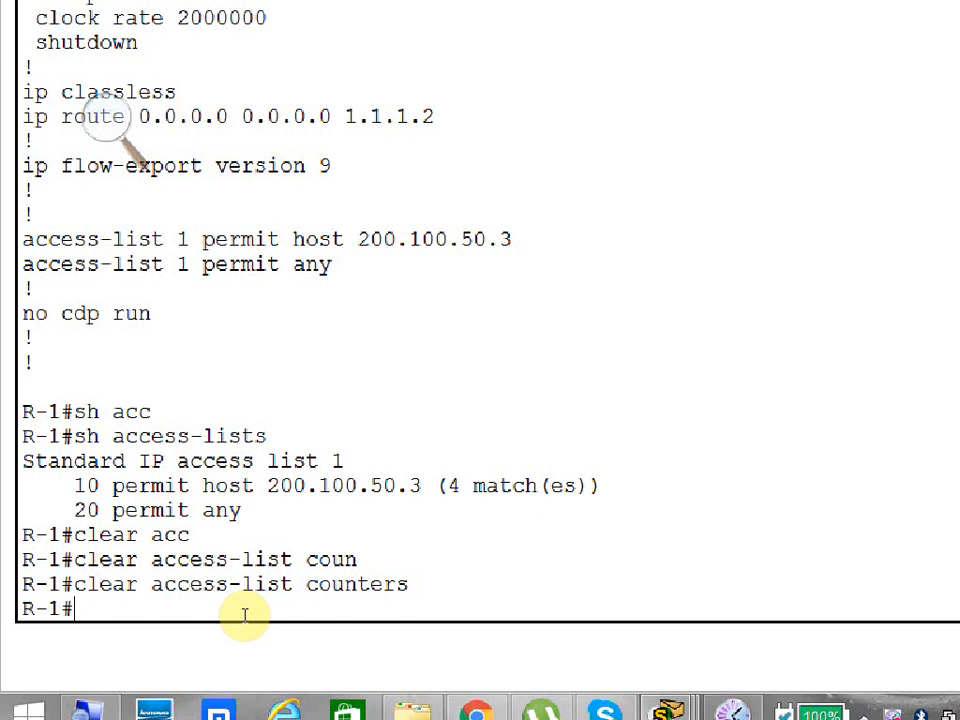
pyautogui.press('Up')
pyautogui.press('Return')
# Display Router0's access lists to check the cleared counters, and minimize the router window.
pyautogui.press('Up')
pyautogui.press('Up')
pyautogui.press('Return')
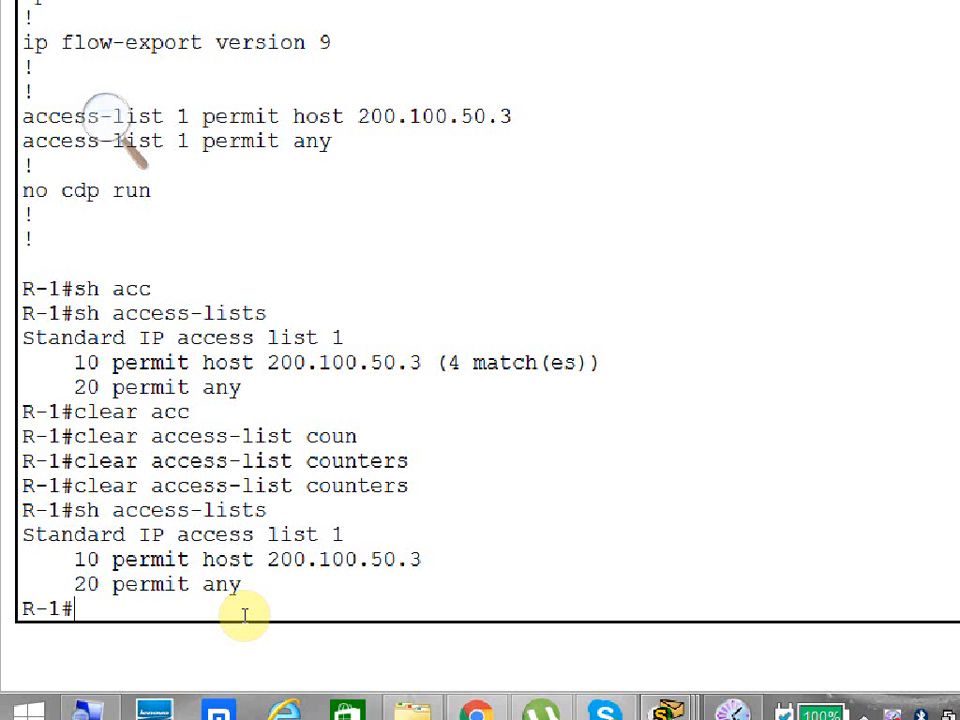
pyautogui.click(876, 14)
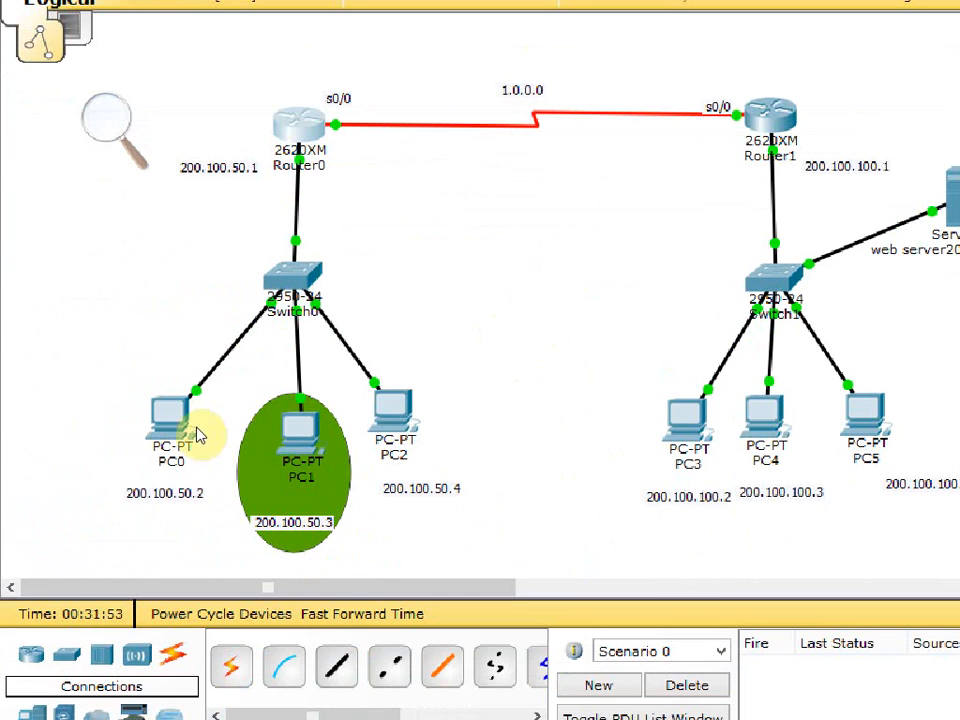
# Open PC0 from the topology and ping 1.1.1.2 from its command prompt.
pyautogui.moveTo(150, 487)
pyautogui.mouseDown()
pyautogui.moveTo(151, 456)
pyautogui.moveTo(149, 483)
pyautogui.mouseUp()
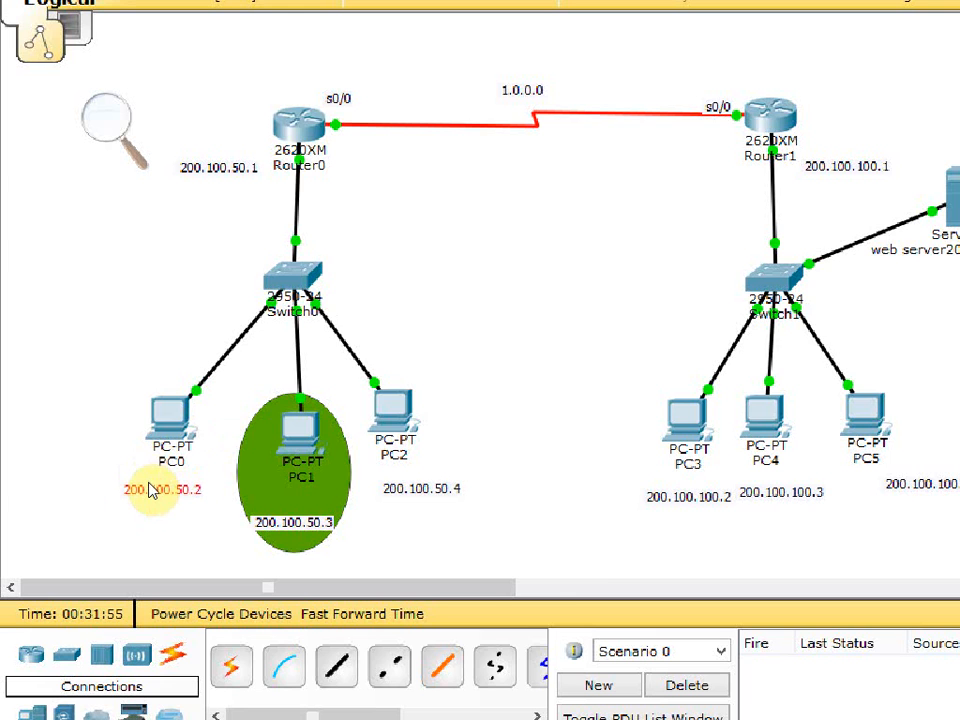
pyautogui.click(150, 420)
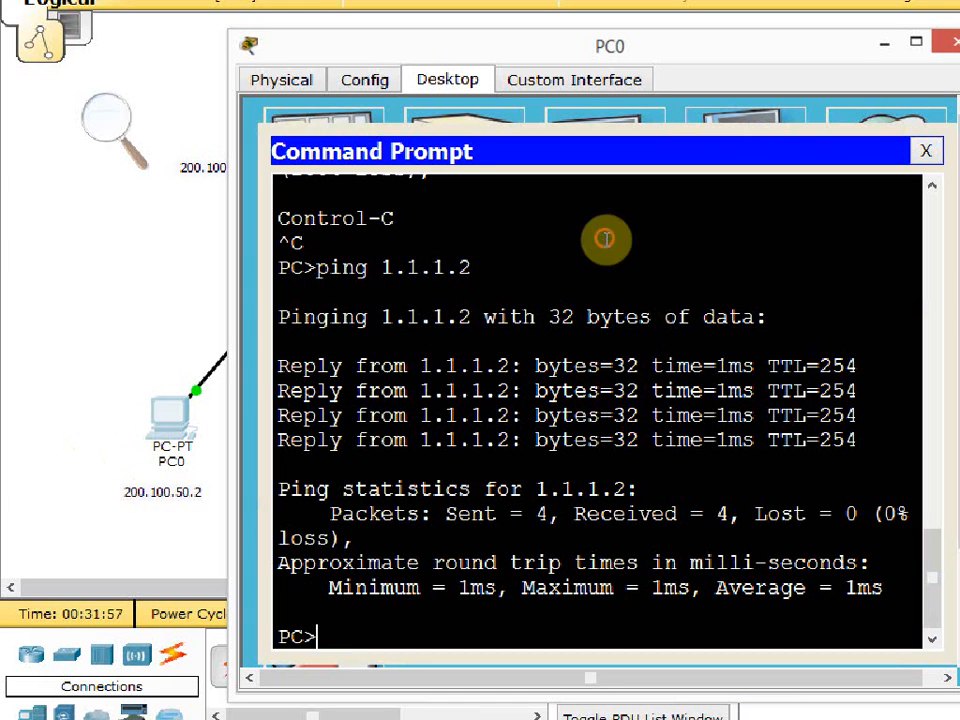
pyautogui.press('Up')
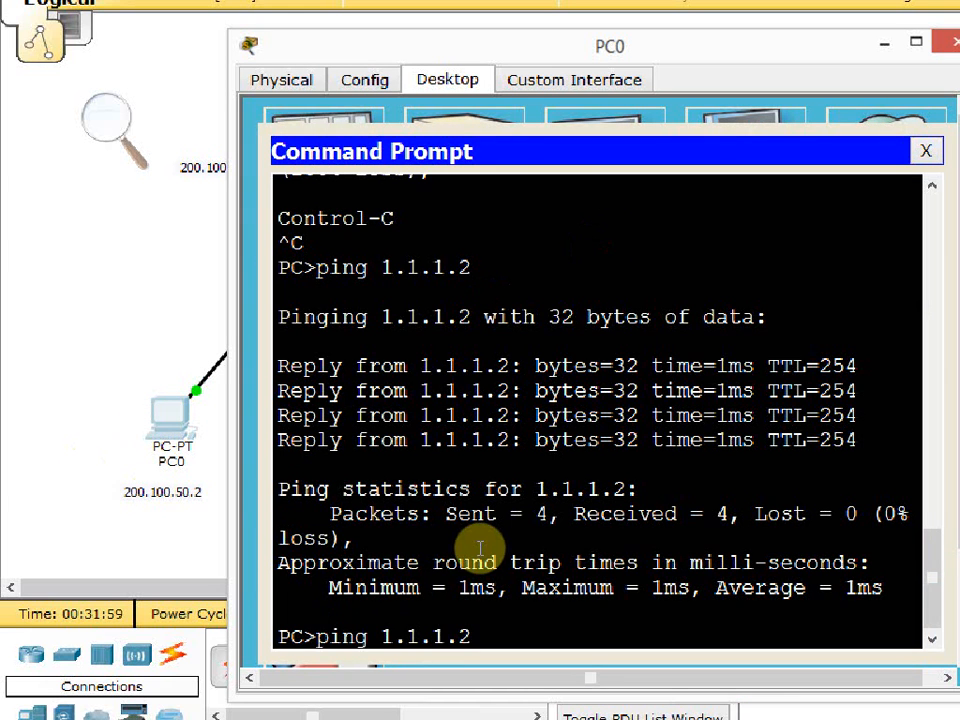
pyautogui.press('Return')
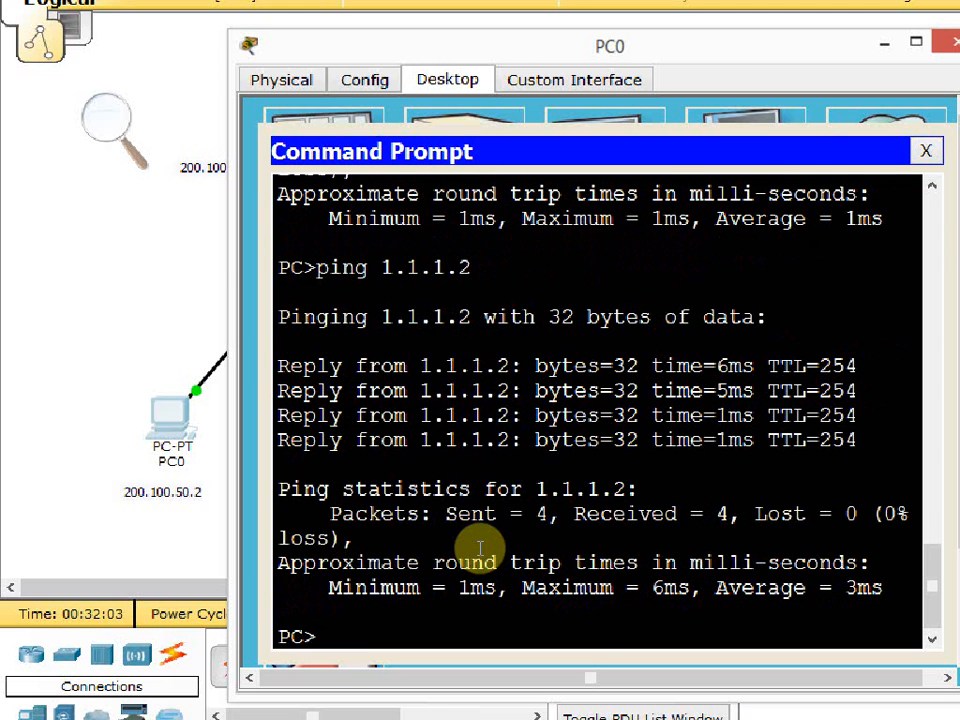
# Minimize PC0, display Router0's access lists to examine the match count of the host 200.100.50.3 entry, and minimize the router window.
pyautogui.click(66, 346)
pyautogui.click(244, 190)
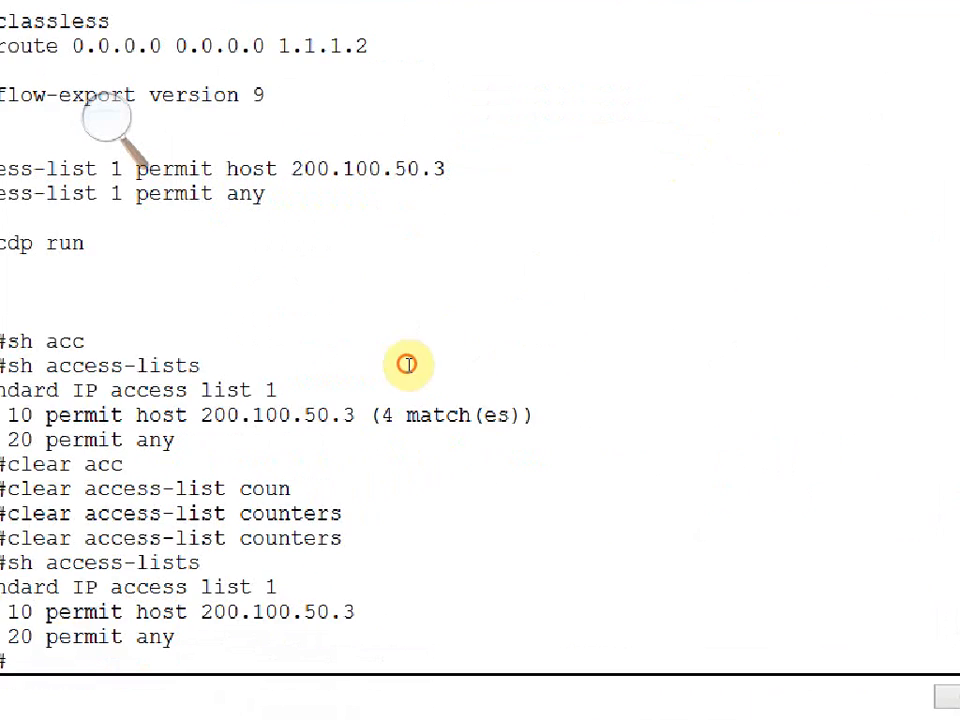
pyautogui.moveTo(408, 366); pyautogui.dragTo(215, 390)
pyautogui.press('Up')
pyautogui.press('Return')
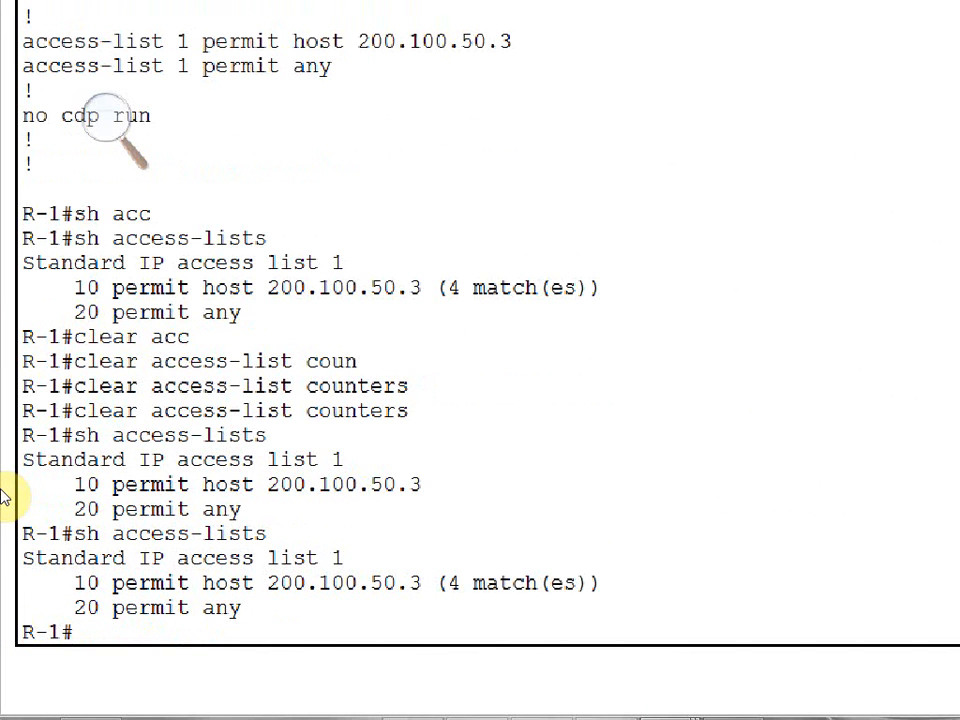
pyautogui.moveTo(74, 583); pyautogui.dragTo(349, 583)
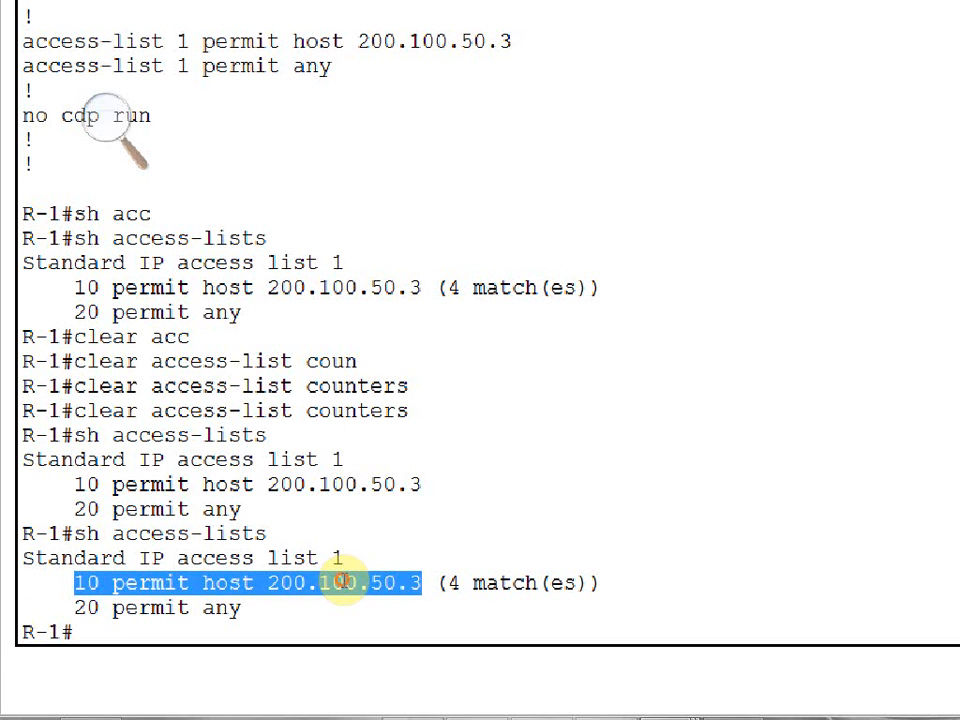
pyautogui.moveTo(340, 580); pyautogui.dragTo(425, 578)
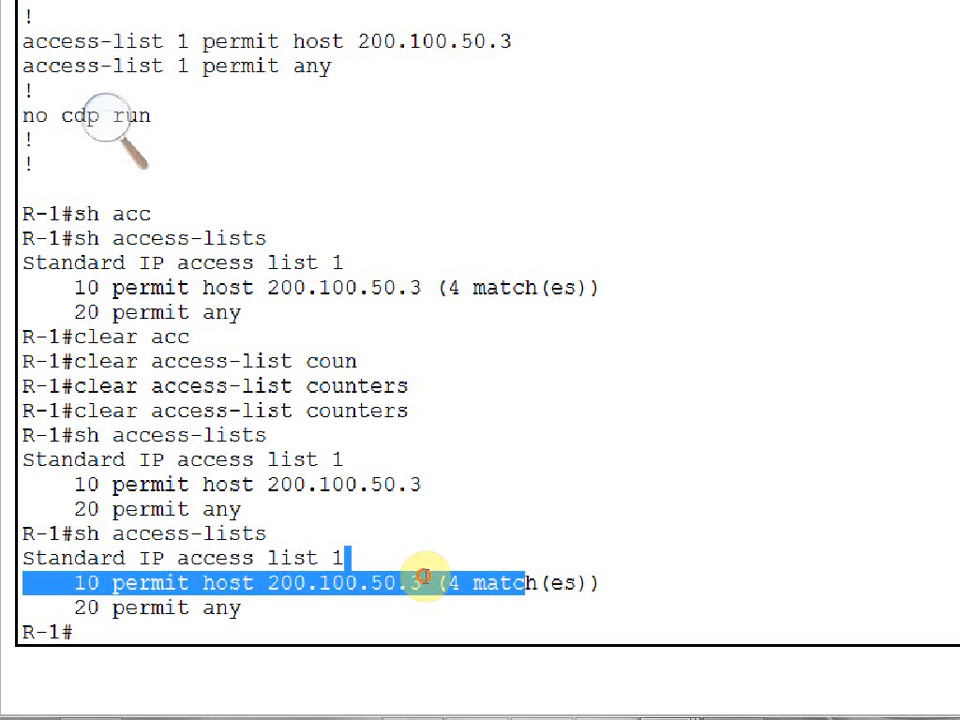
pyautogui.click(870, 17)
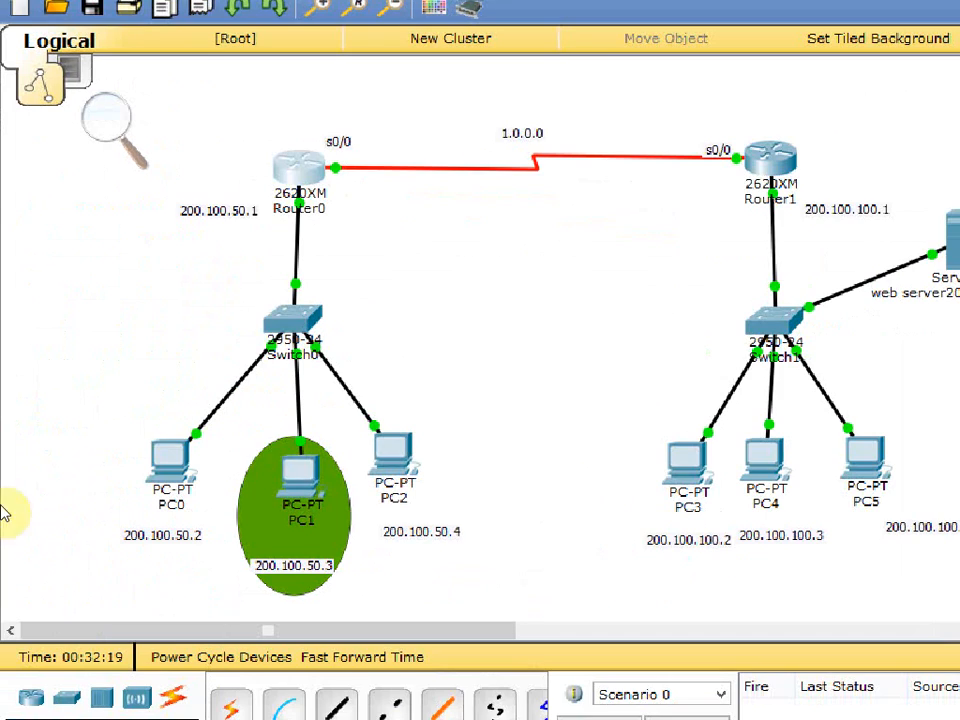
# Check PC0's static IP configuration against its topology label 200.100.50.2, and minimize the PC window.
pyautogui.click(140, 436)
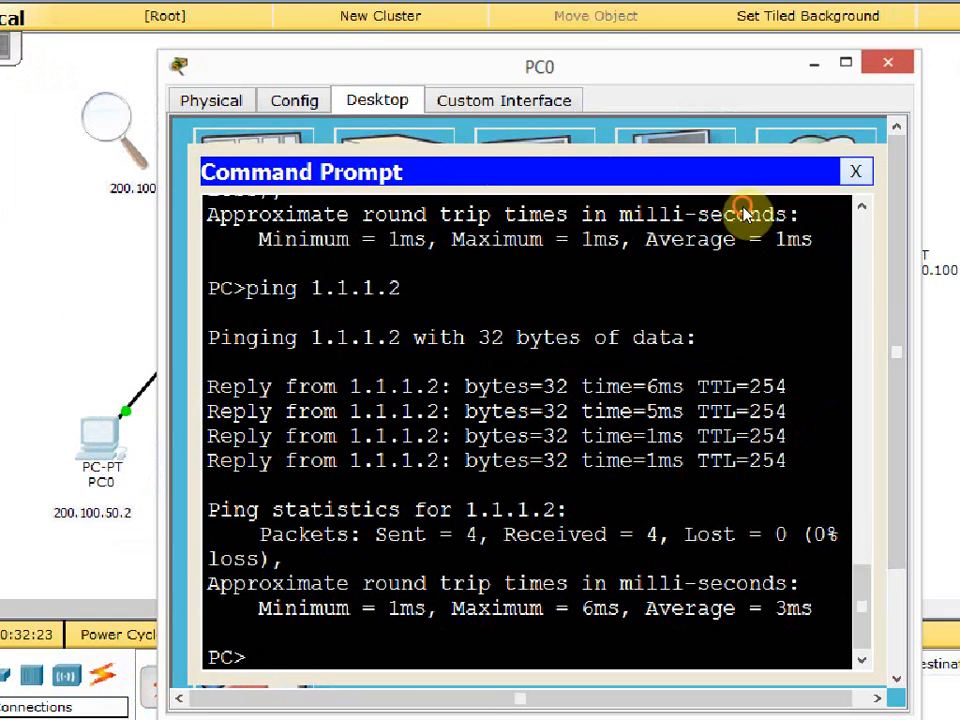
pyautogui.click(926, 193)
pyautogui.click(253, 234)
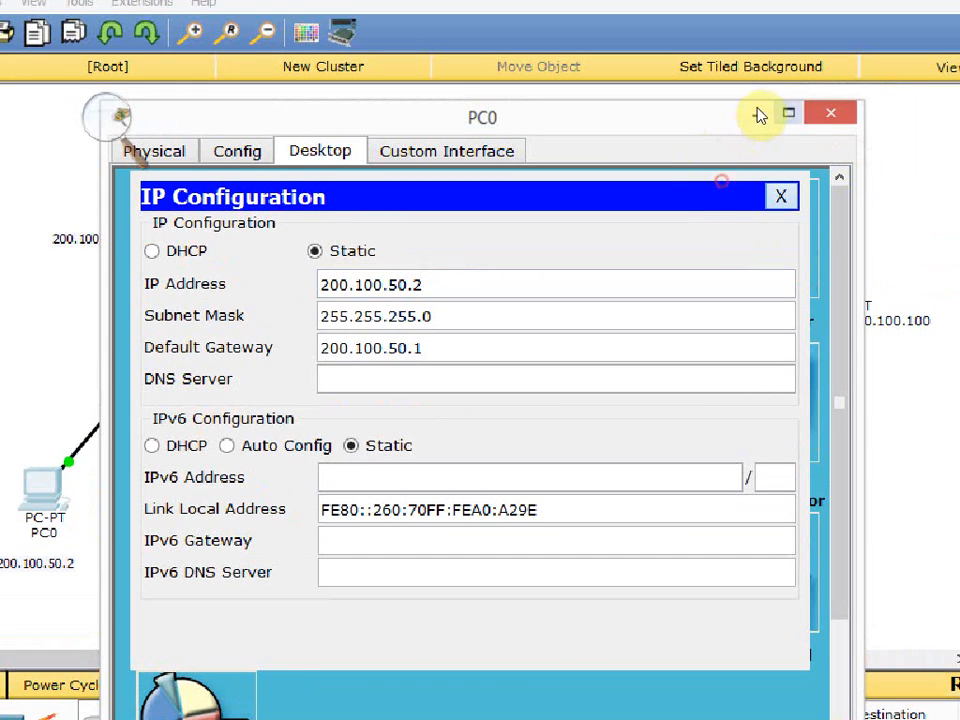
pyautogui.click(781, 196)
pyautogui.click(752, 121)
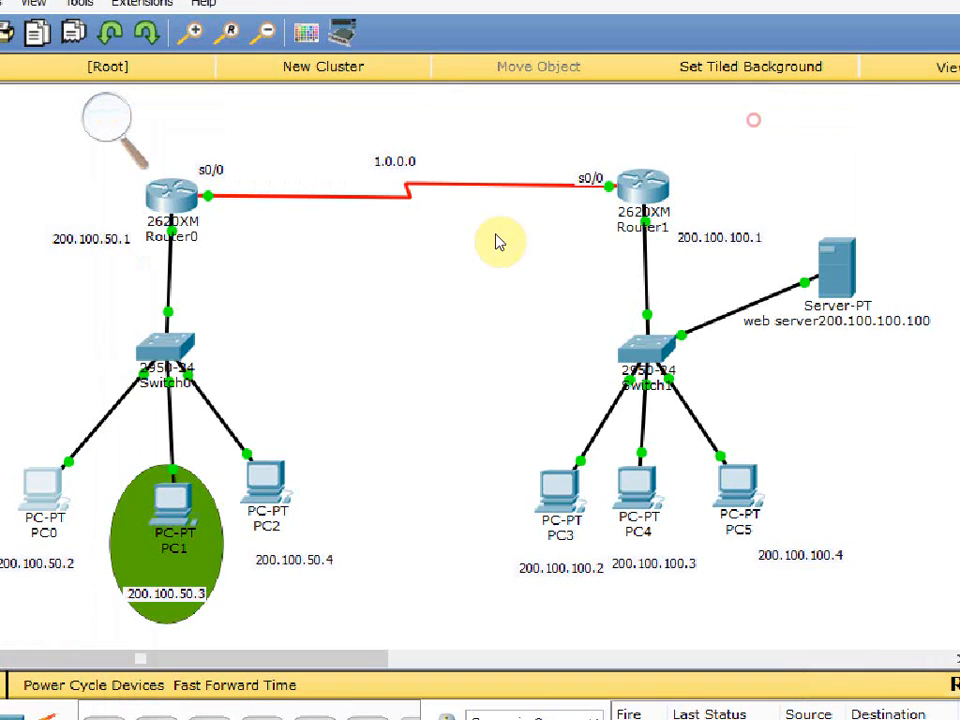
# Check the IP configurations of PC1 and PC2 and minimize both PC windows.
pyautogui.click(243, 420)
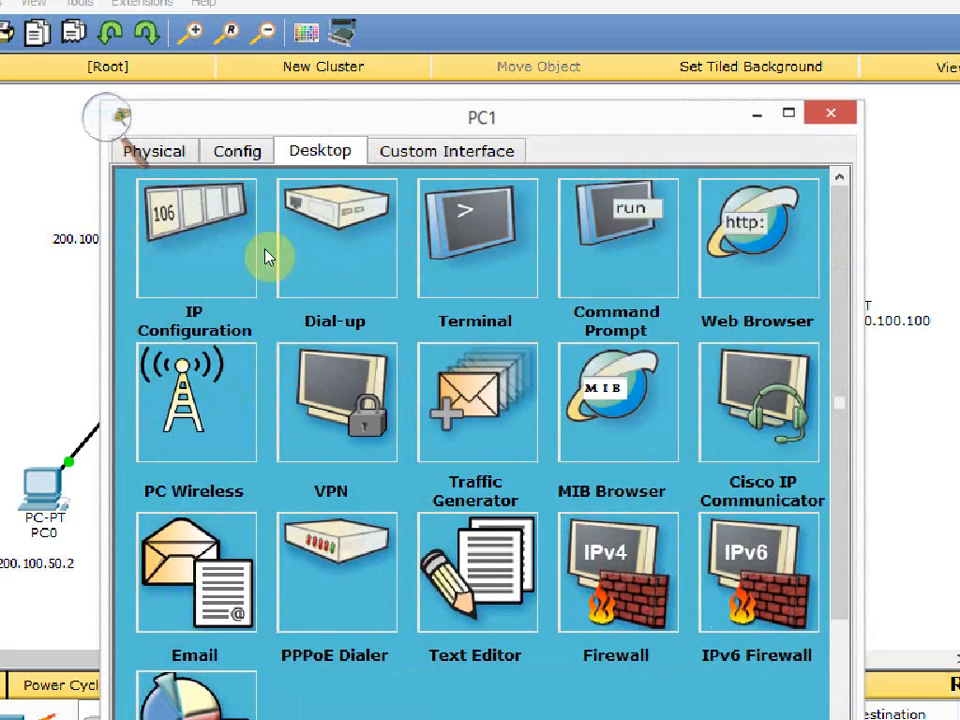
pyautogui.click(255, 255)
pyautogui.click(779, 197)
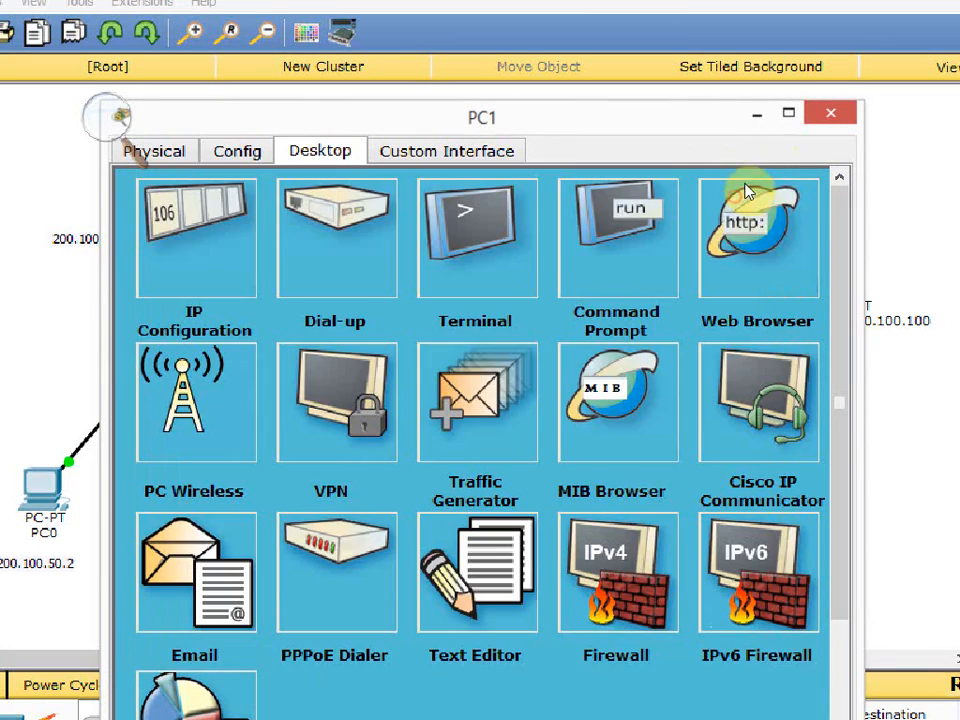
pyautogui.click(757, 113)
pyautogui.click(270, 480)
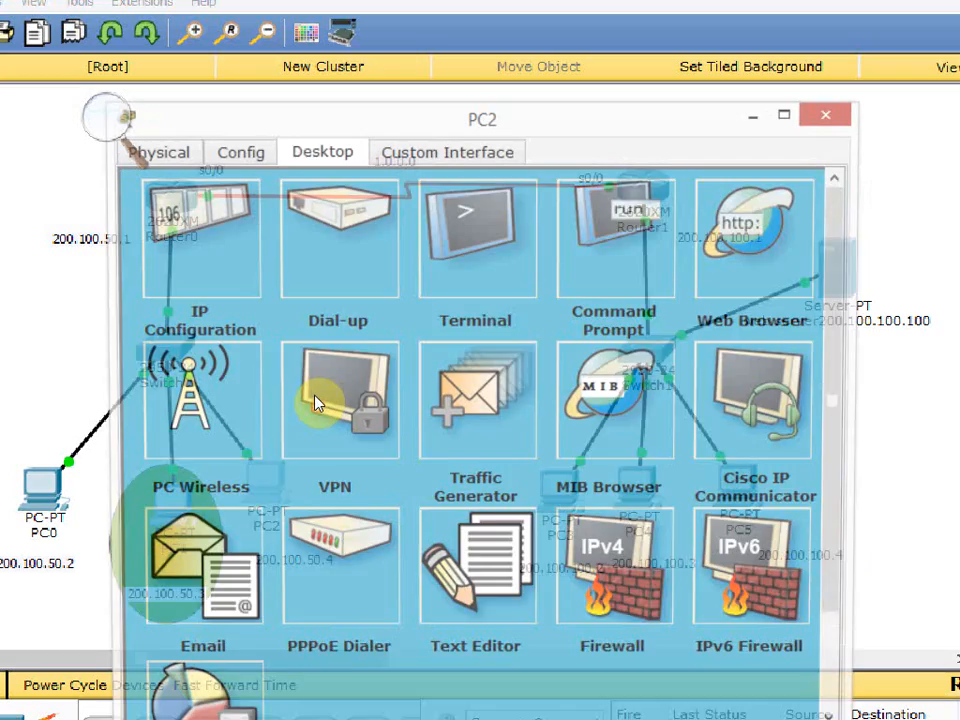
pyautogui.click(239, 230)
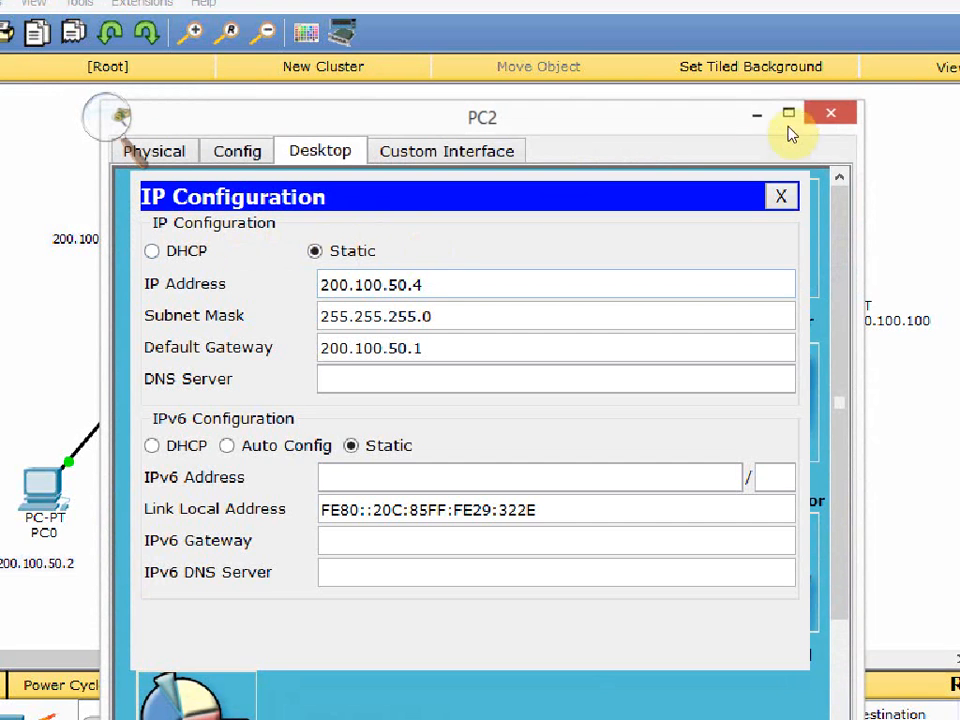
pyautogui.click(757, 115)
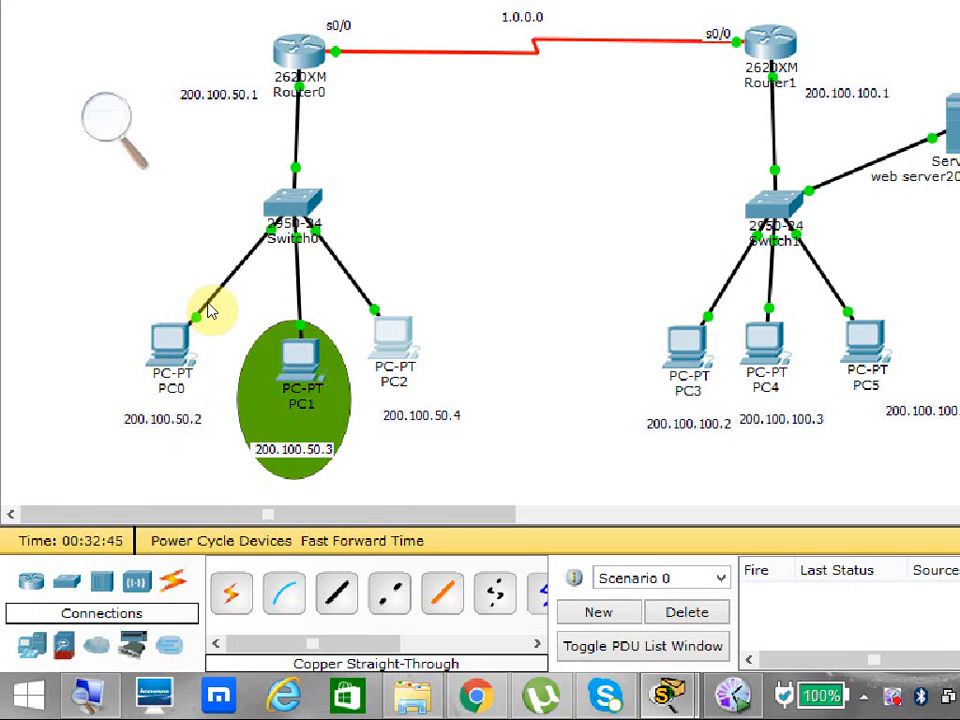
# Ping 1.1.1.2 again from PC0's command prompt and minimize the PC window.
pyautogui.moveTo(229, 190); pyautogui.dragTo(131, 413)
pyautogui.click(131, 415)
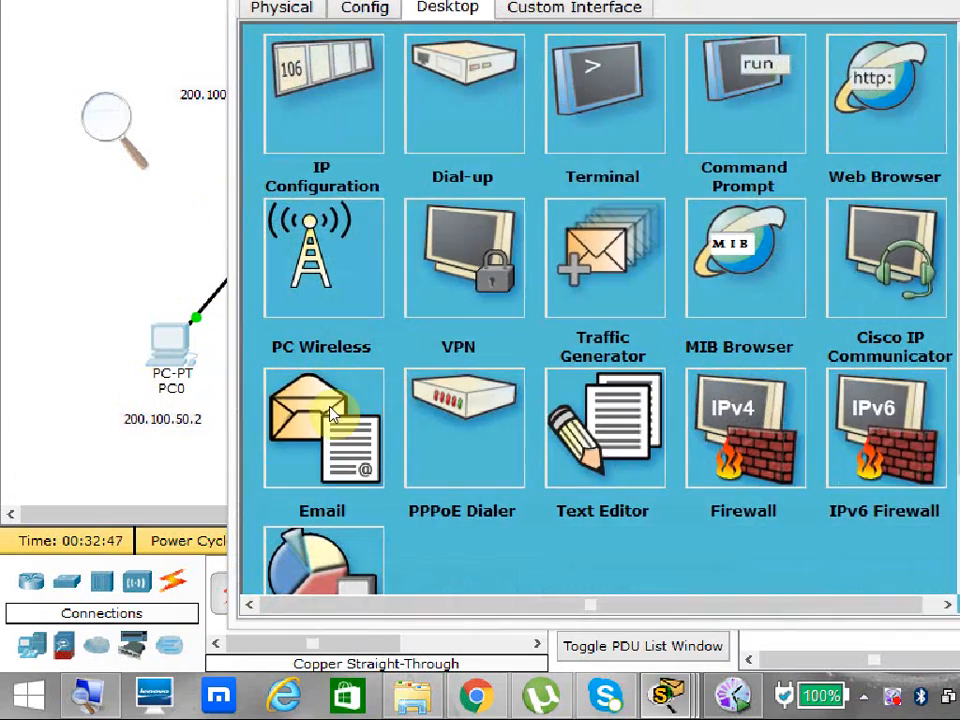
pyautogui.click(717, 92)
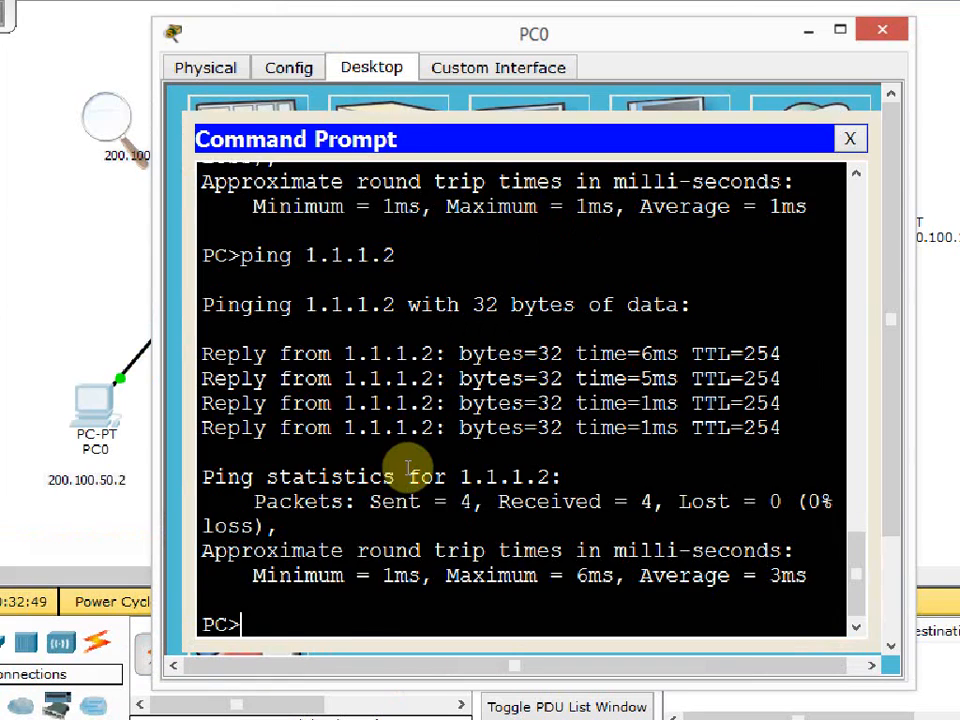
pyautogui.press('Up')
pyautogui.press('Return')
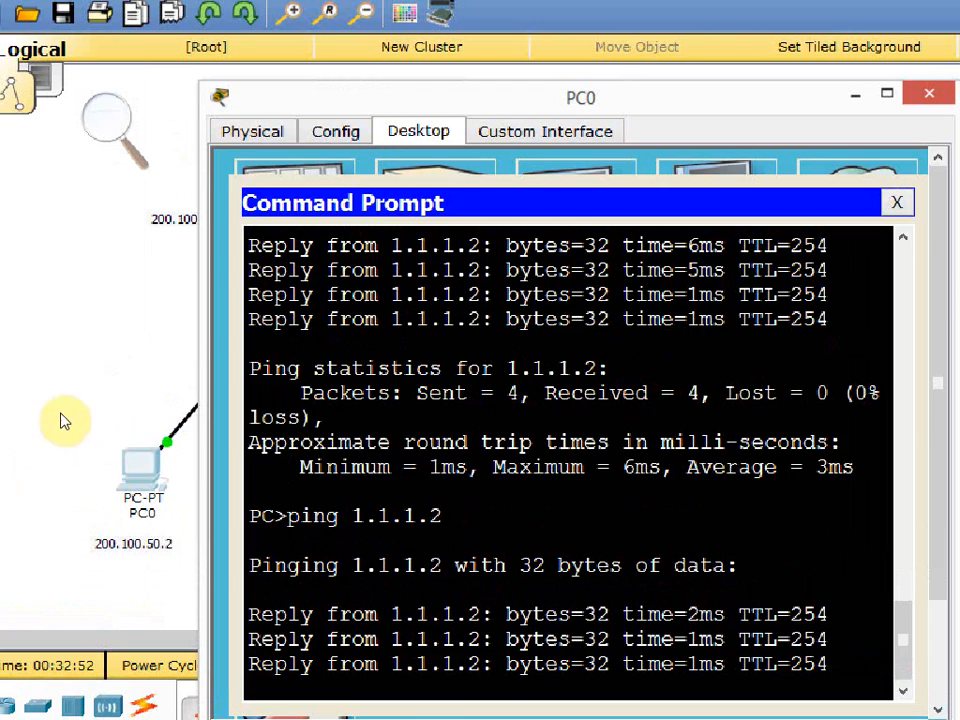
pyautogui.click(35, 316)
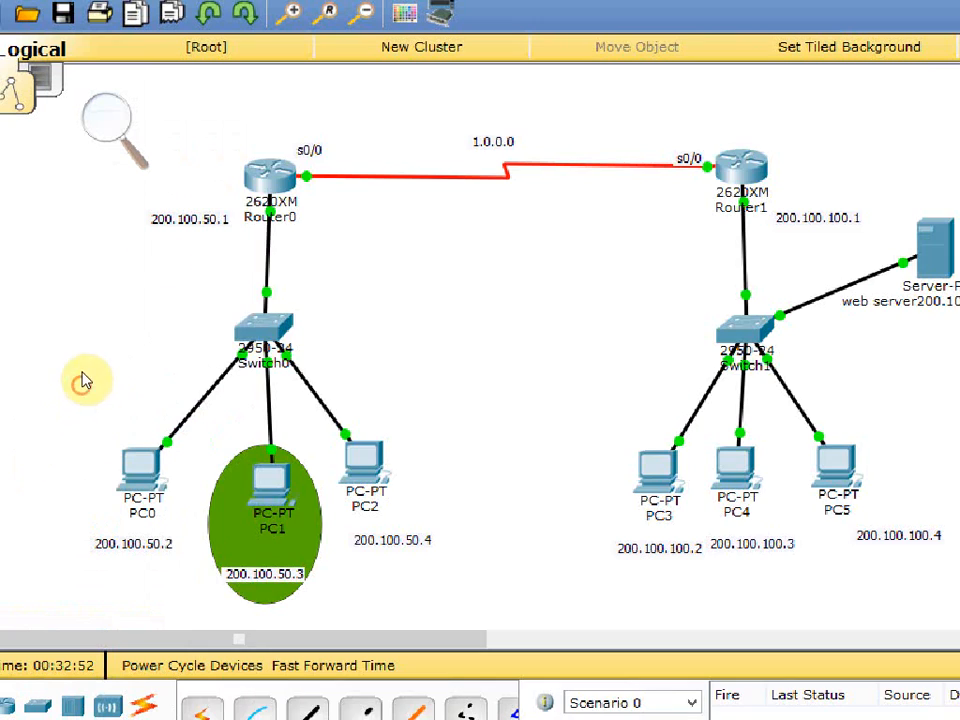
# Display Router0's access lists to examine the permit any entry's matches after PC0's ping, and minimize the router window.
pyautogui.click(253, 190)
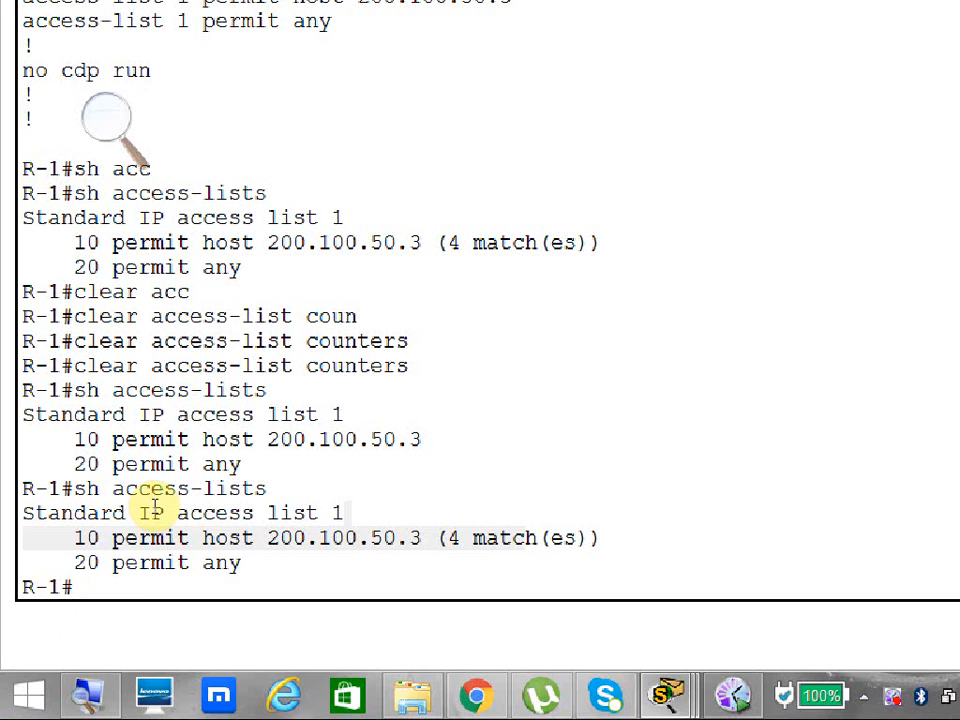
pyautogui.press('Up')
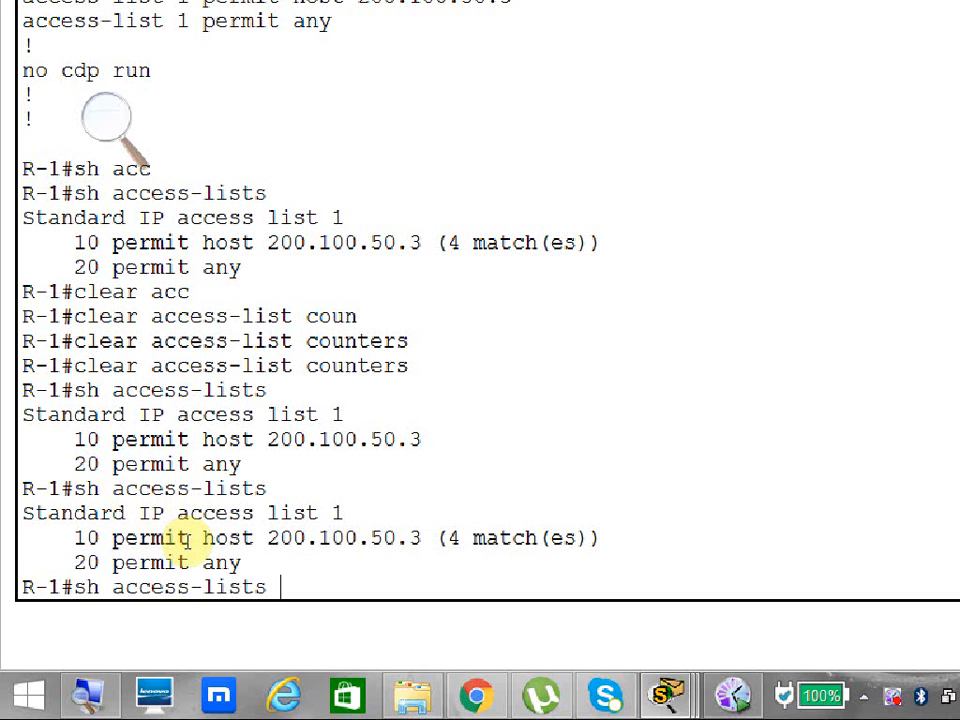
pyautogui.press('Return')
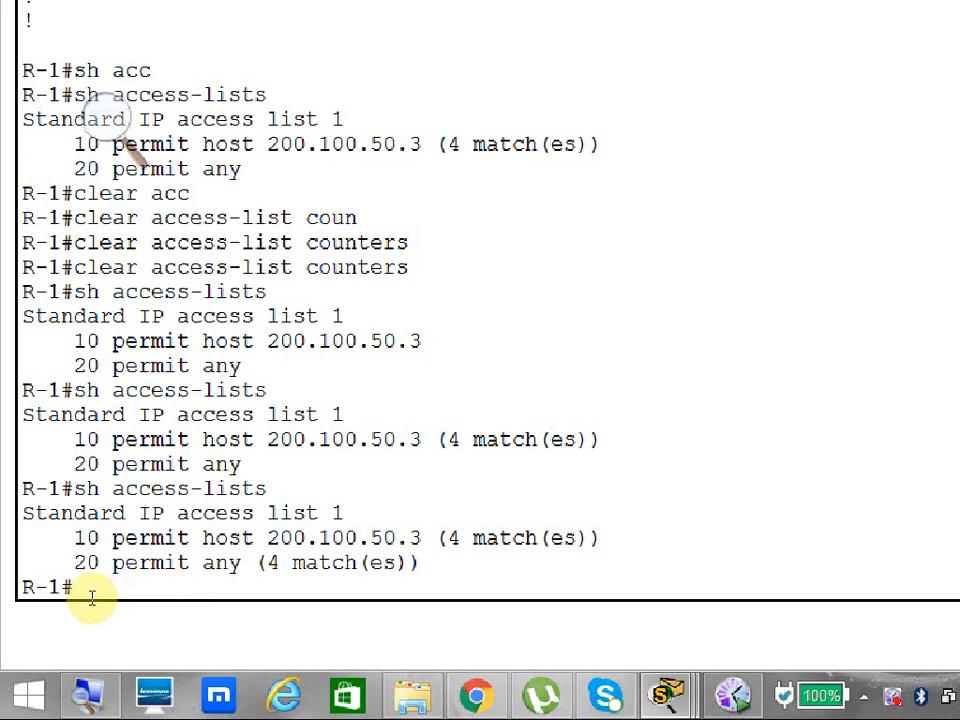
pyautogui.moveTo(111, 601); pyautogui.dragTo(186, 598)
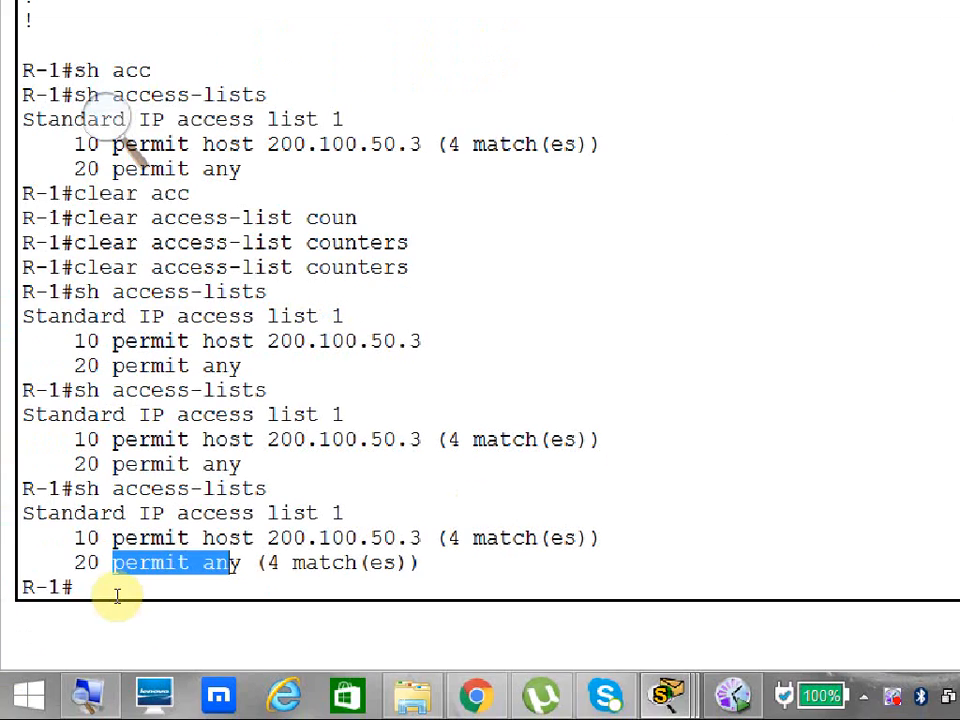
pyautogui.moveTo(207, 598); pyautogui.dragTo(234, 598)
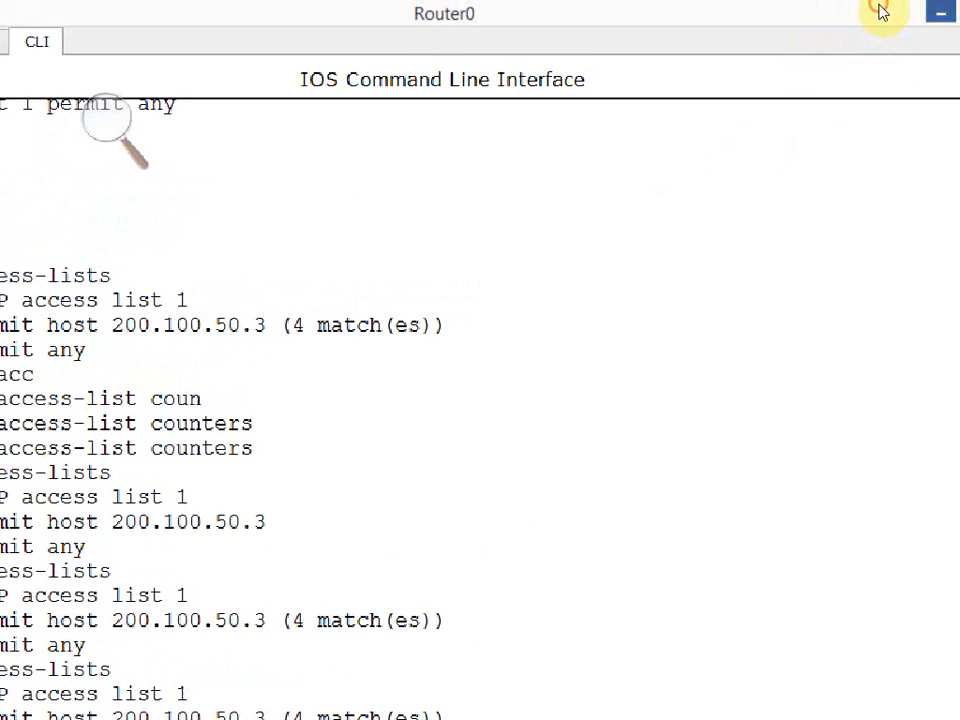
pyautogui.click(940, 12)
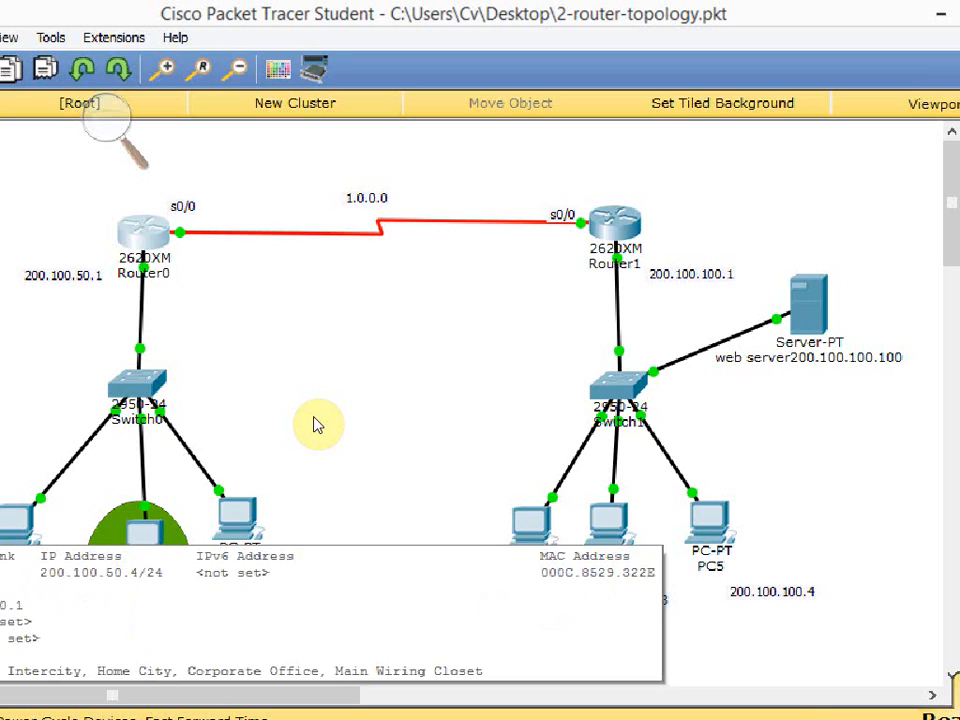
# Ping 1.1.1.2 from PC2's command prompt and minimize the PC window.
pyautogui.click(237, 518)
pyautogui.click(615, 252)
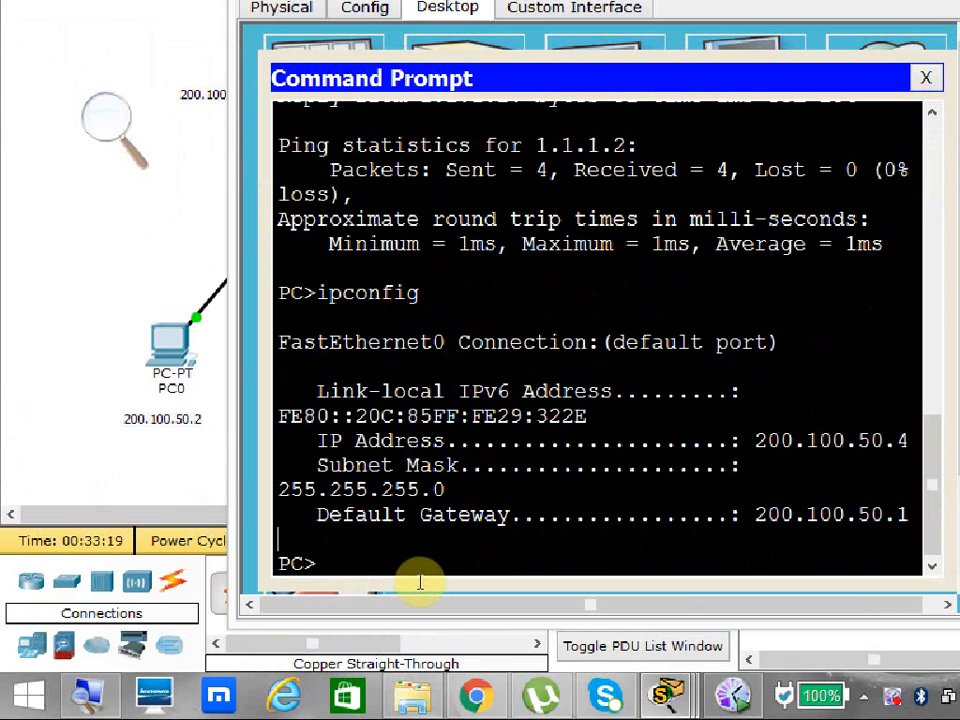
pyautogui.press('Up')
pyautogui.press('Up')
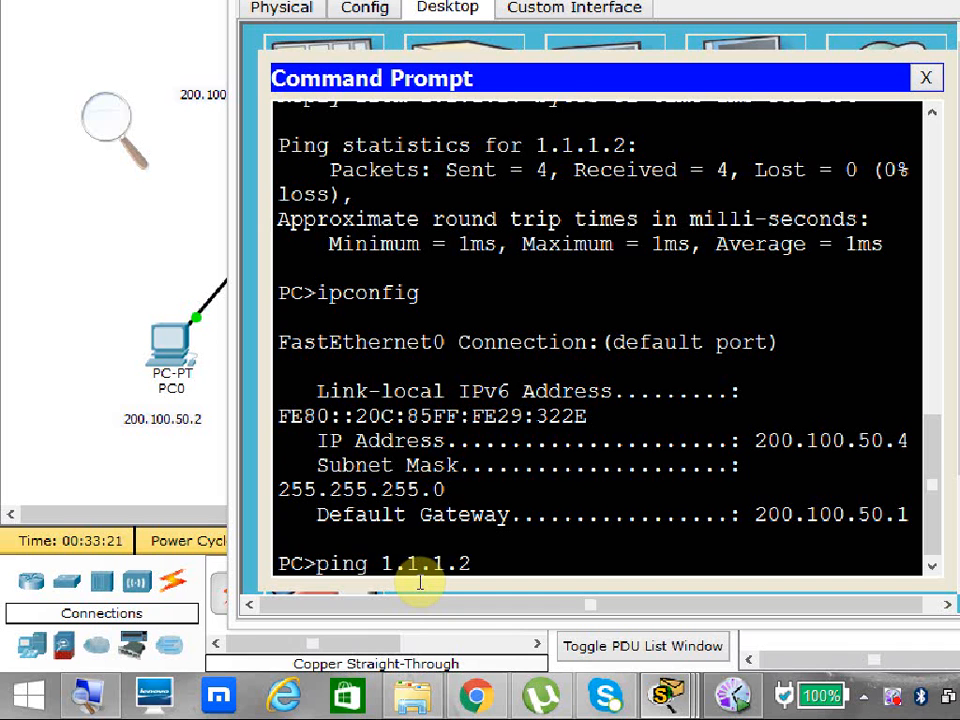
pyautogui.press('Return')
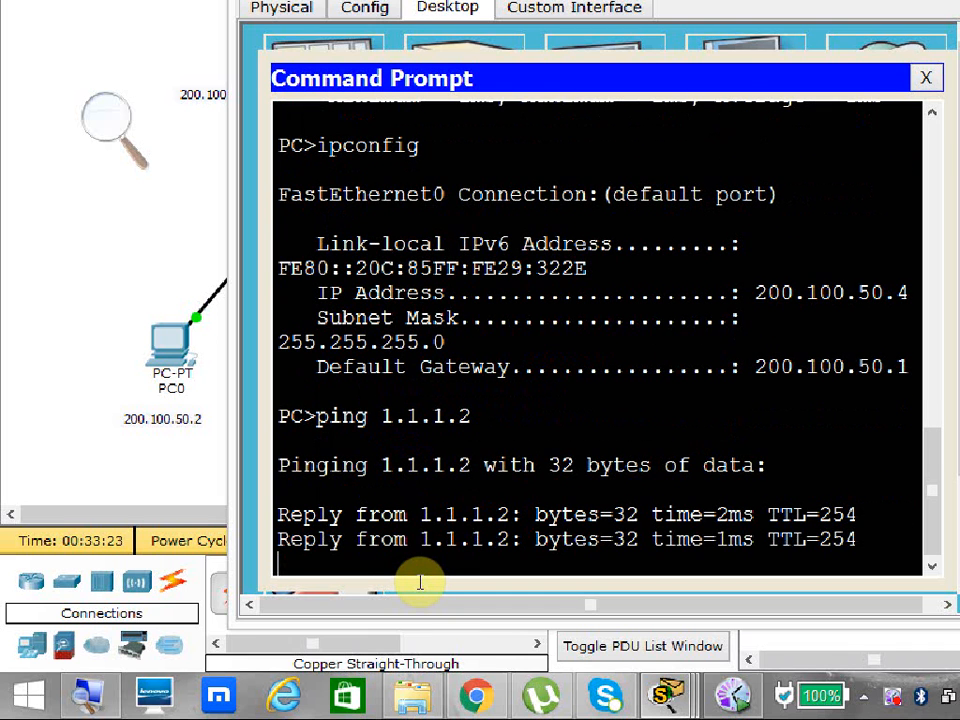
pyautogui.click(26, 347)
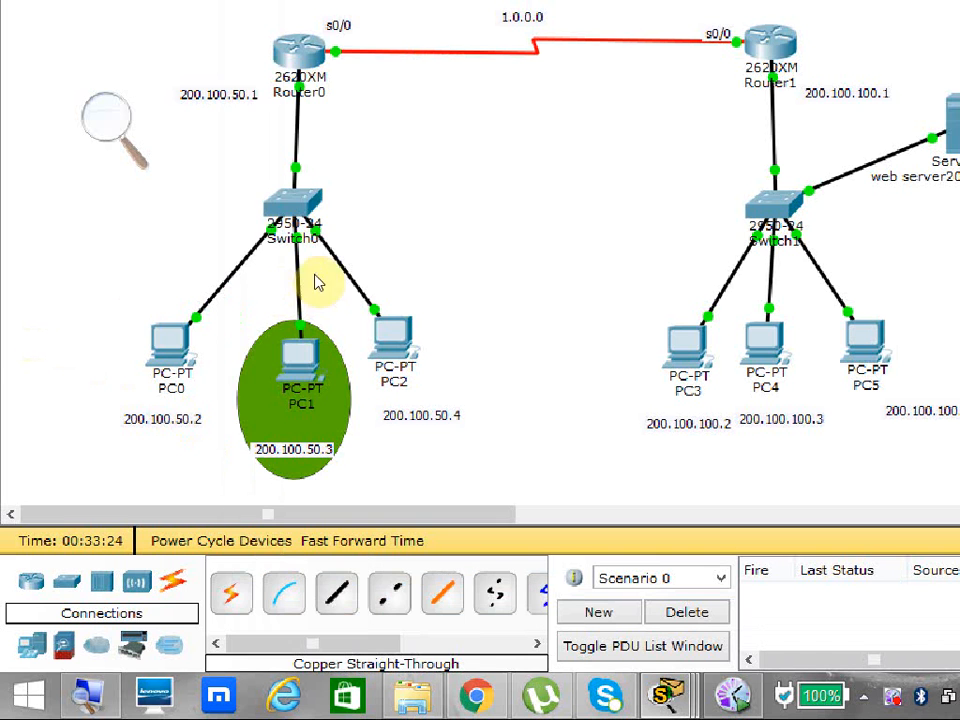
# Display Router0's access lists to examine the permit any entry's match count after PC2's ping.
pyautogui.click(227, 185)
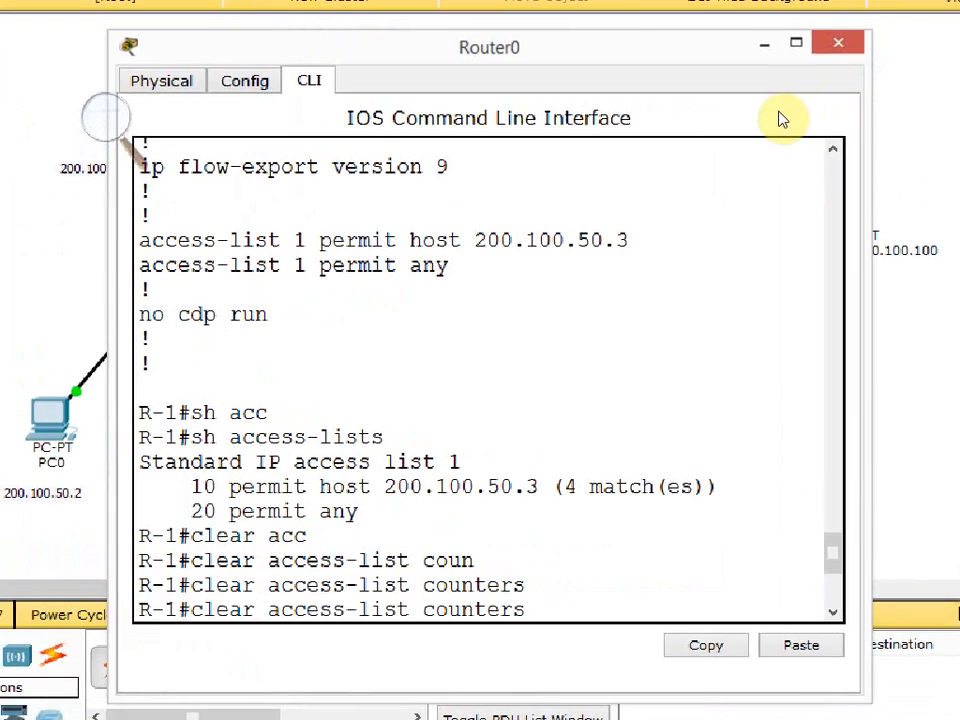
pyautogui.click(737, 122)
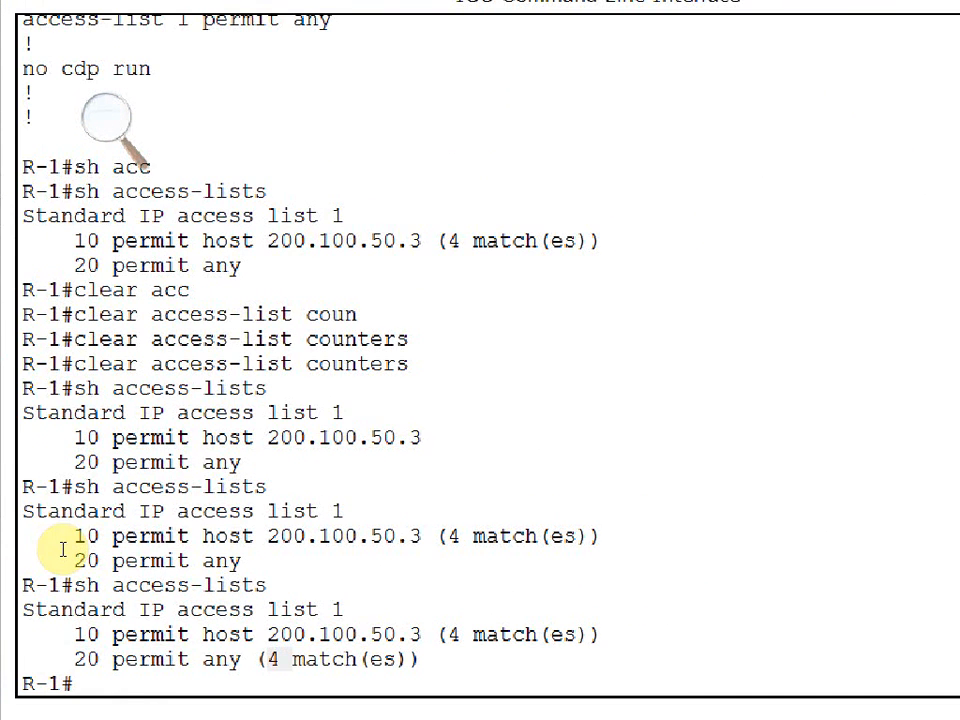
pyautogui.moveTo(274, 690); pyautogui.dragTo(292, 688)
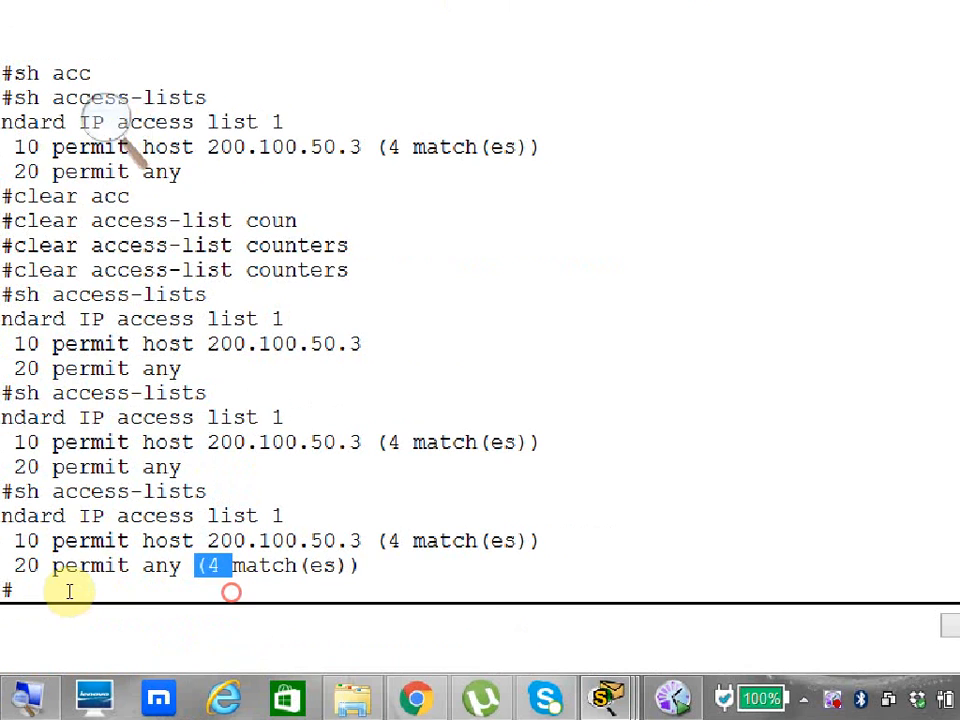
pyautogui.press('Up')
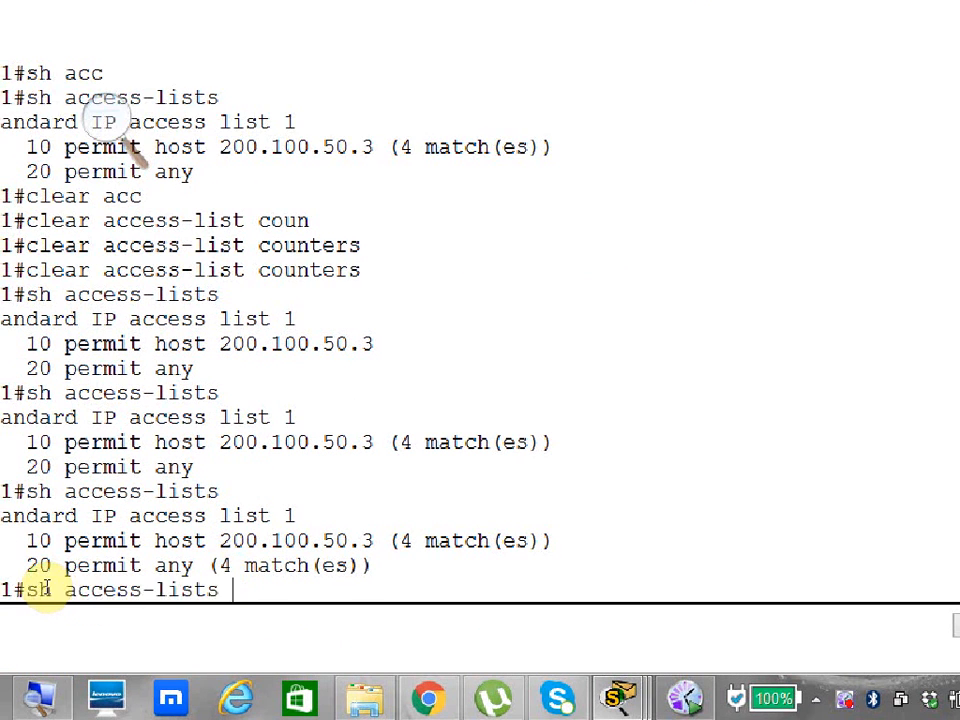
pyautogui.press('Return')
pyautogui.moveTo(193, 594); pyautogui.dragTo(264, 596)
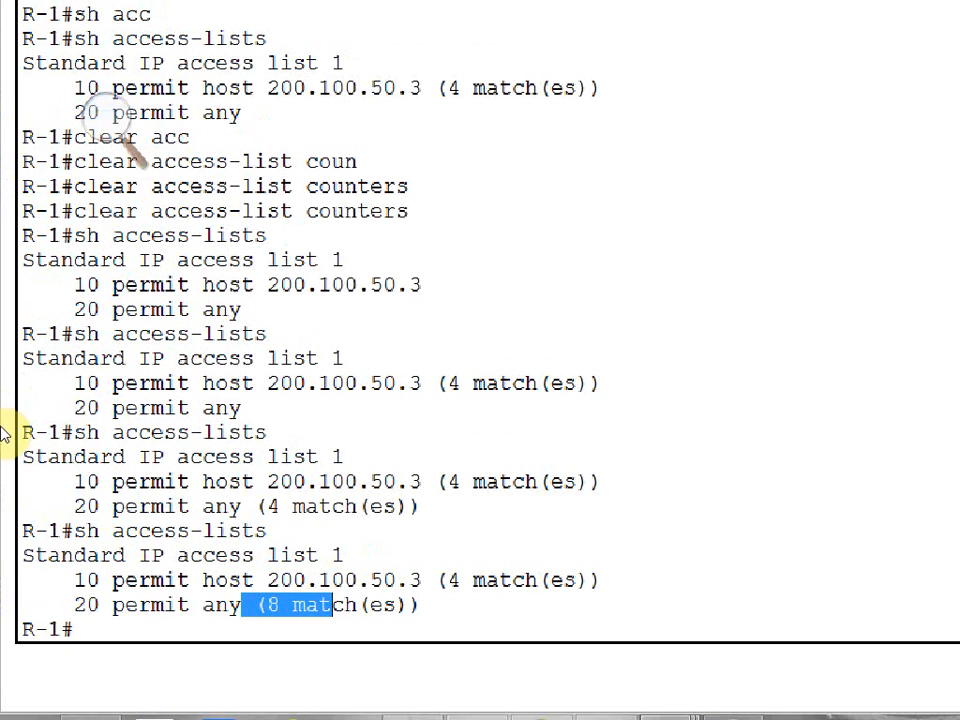
# Enter global configuration mode on Router0 and remove access list 1 with no access-list 1.
pyautogui.write('conf')
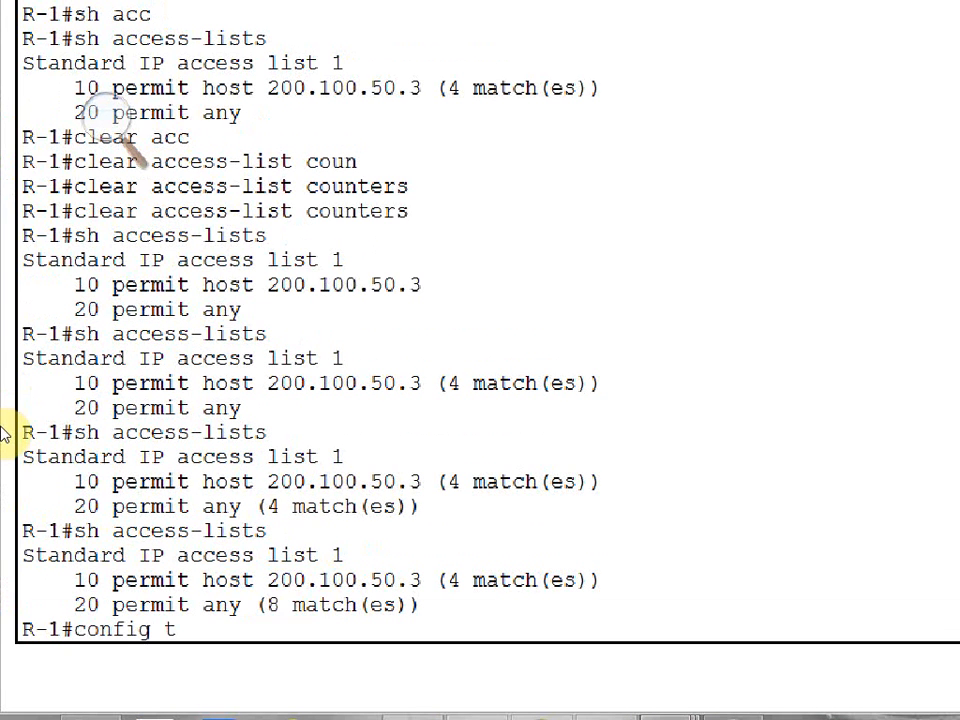
pyautogui.write('ig t')
pyautogui.press('Return')
pyautogui.write('no acc')
pyautogui.press('Tab')
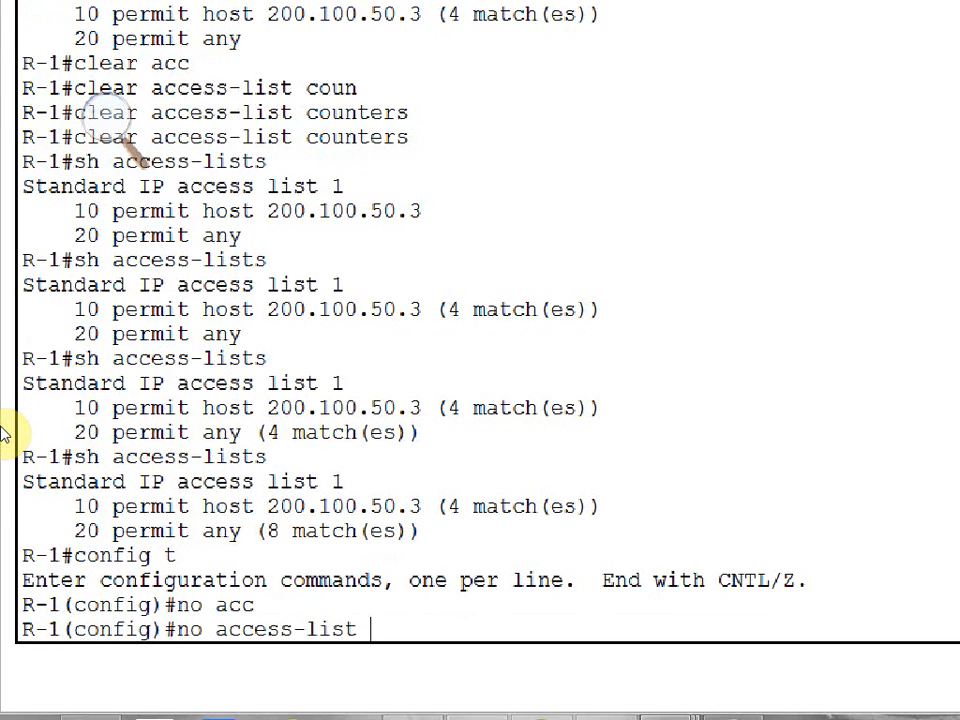
pyautogui.write('1')
pyautogui.press('Return')
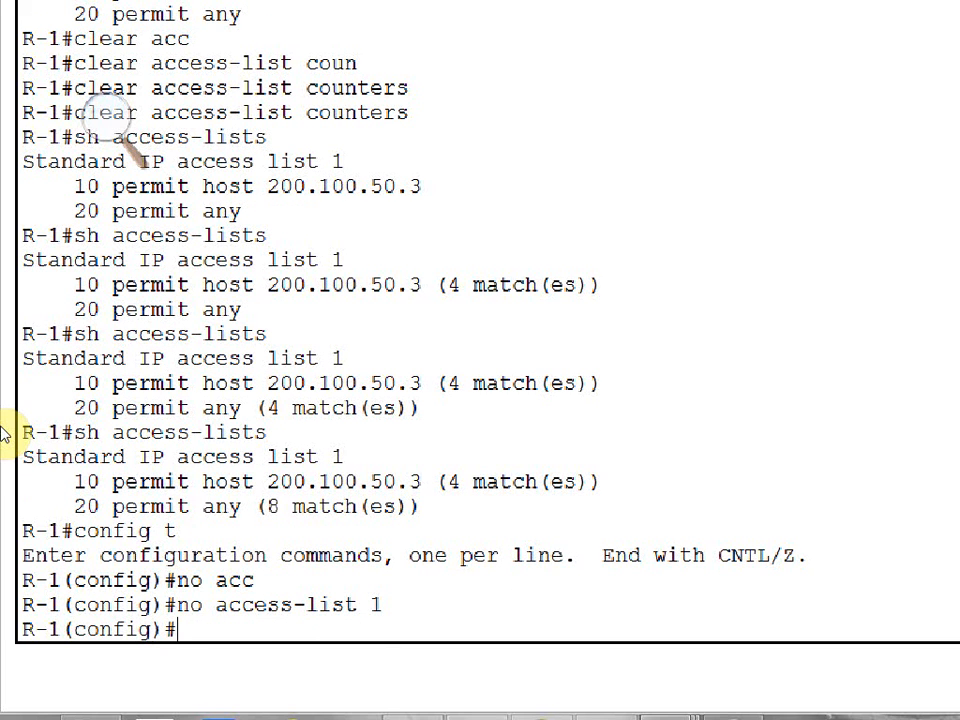
# Enter interface configuration mode for serial 0/0 on Router0.
pyautogui.write('inter')
pyautogui.press('Tab')
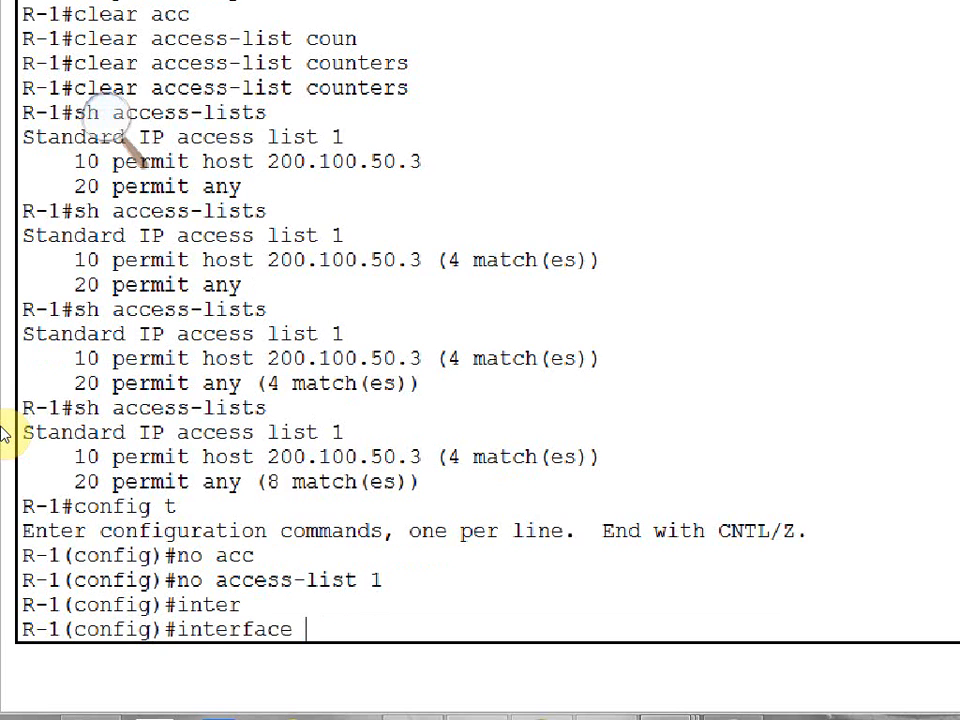
pyautogui.write('se')
pyautogui.press('Tab')
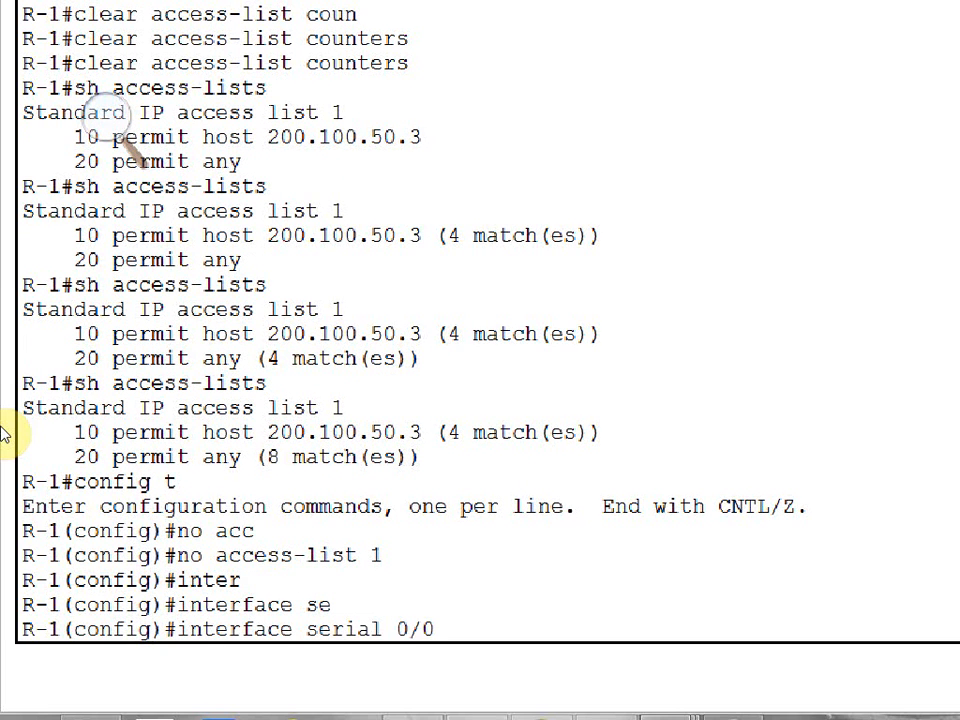
pyautogui.write('0/0')
pyautogui.press('Return')
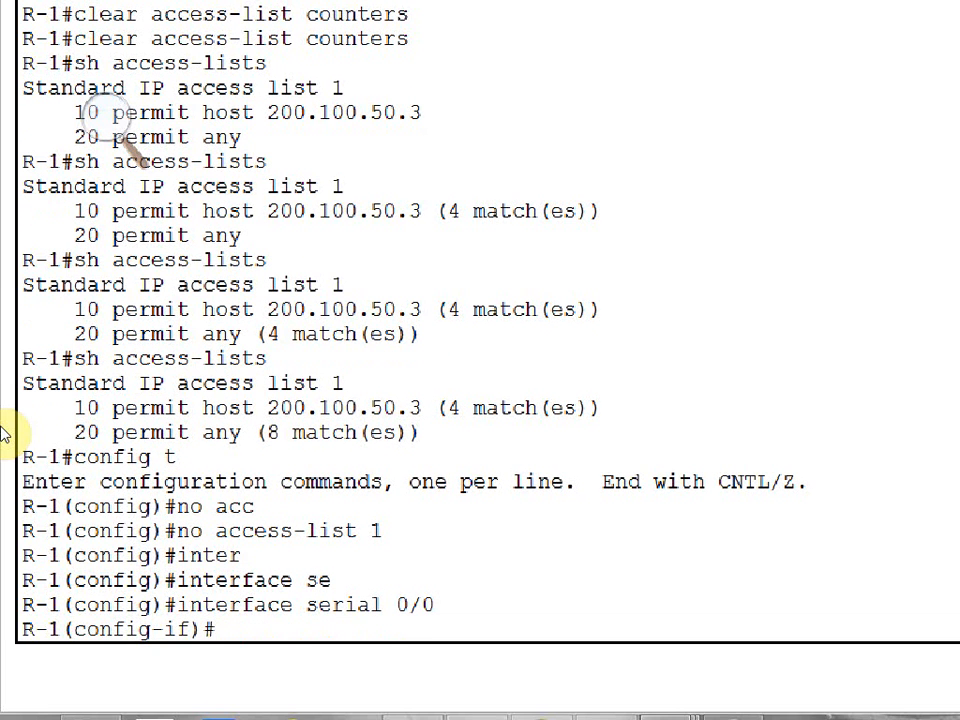
# Remove access group 1 outbound from serial 0/0 with no ip access-group 1 out, and return to privileged EXEC mode.
pyautogui.write('op')
pyautogui.press('BackSpace')
pyautogui.write('ip ac')
pyautogui.write('c')
pyautogui.press('Tab')
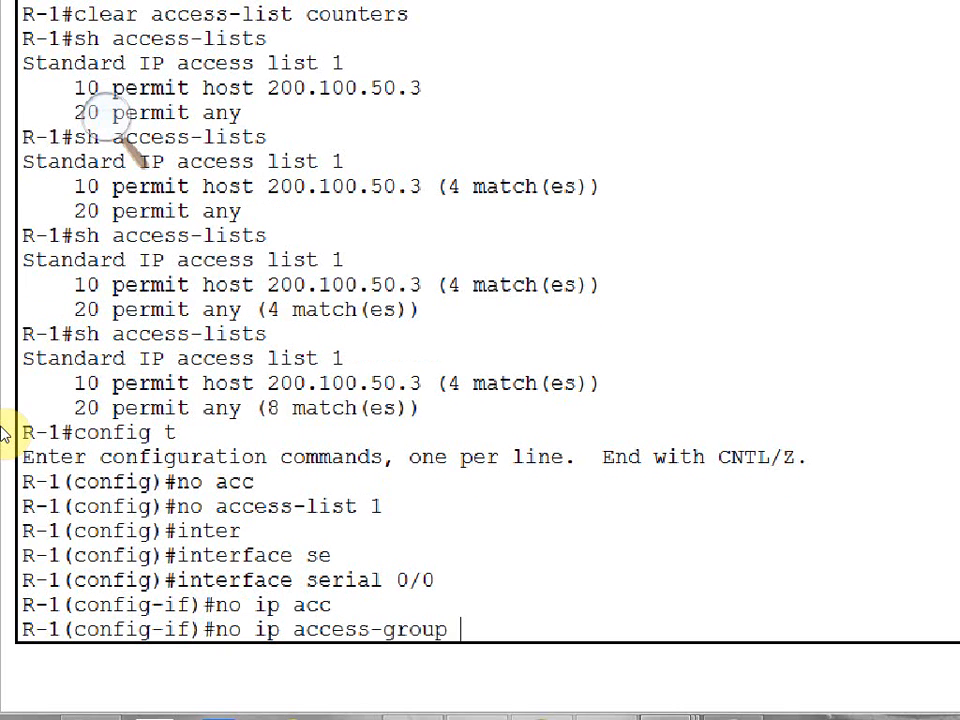
pyautogui.write('1 out')
pyautogui.press('Tab')
pyautogui.press('Return')
pyautogui.hotkey('ctrl', 'z')
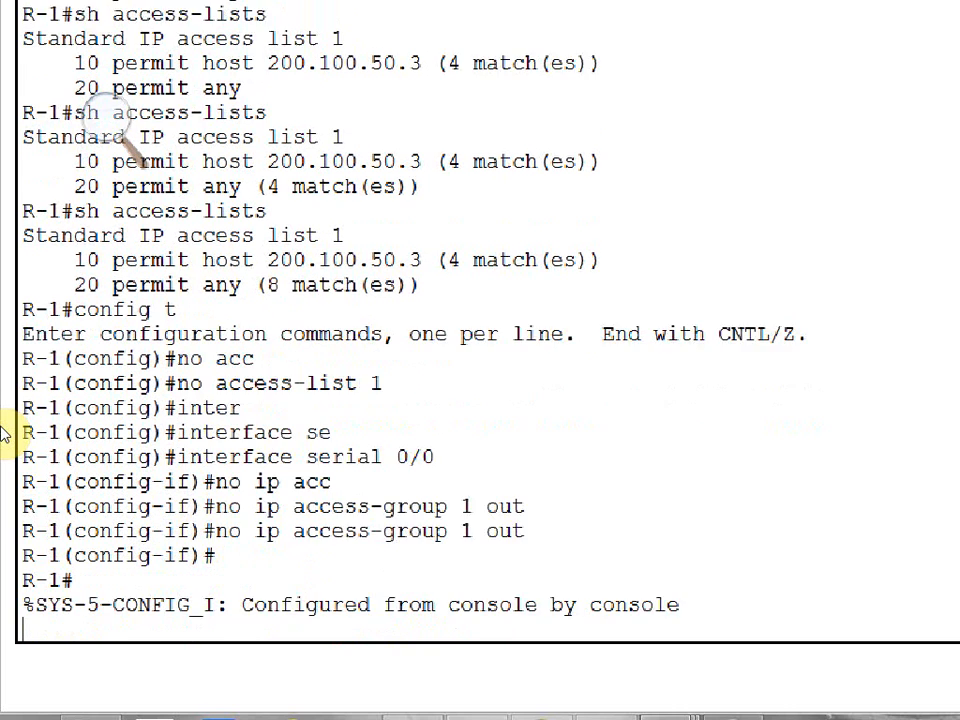
pyautogui.press('Return')
pyautogui.press('Return')
# Display Router0's access lists with sh access-lists to check the removal of list 1.
pyautogui.write('sh acc')
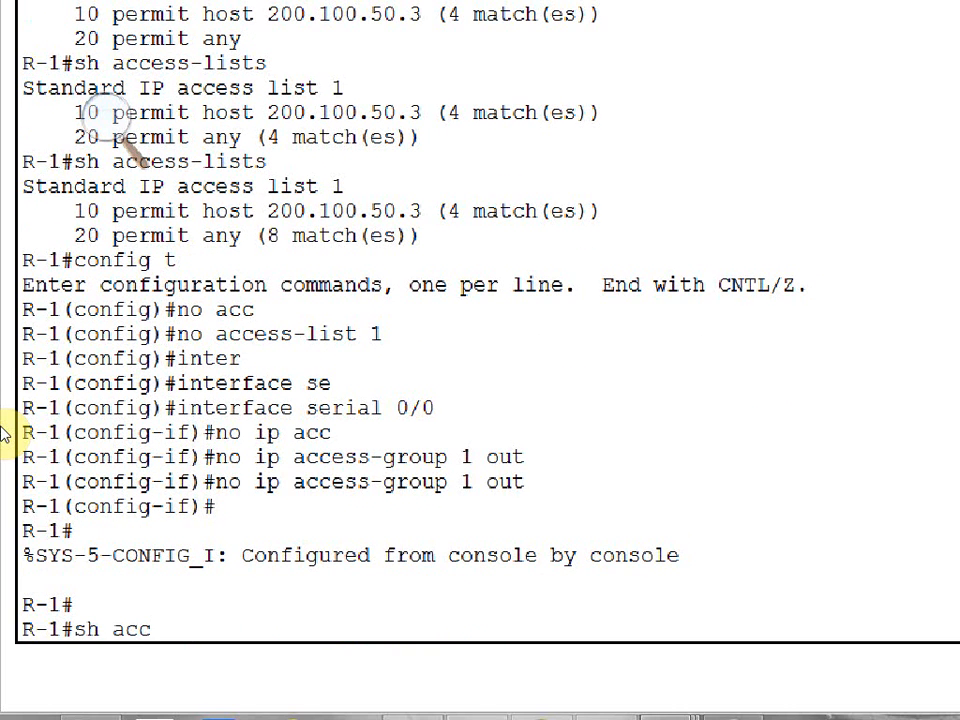
pyautogui.press('Tab')
pyautogui.press('Return')
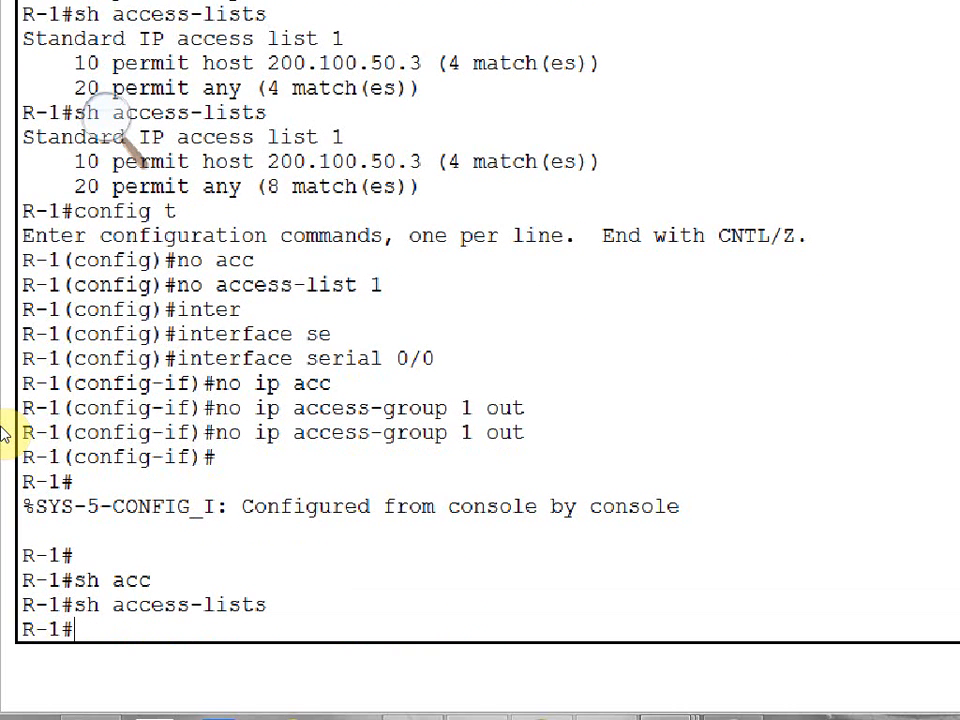
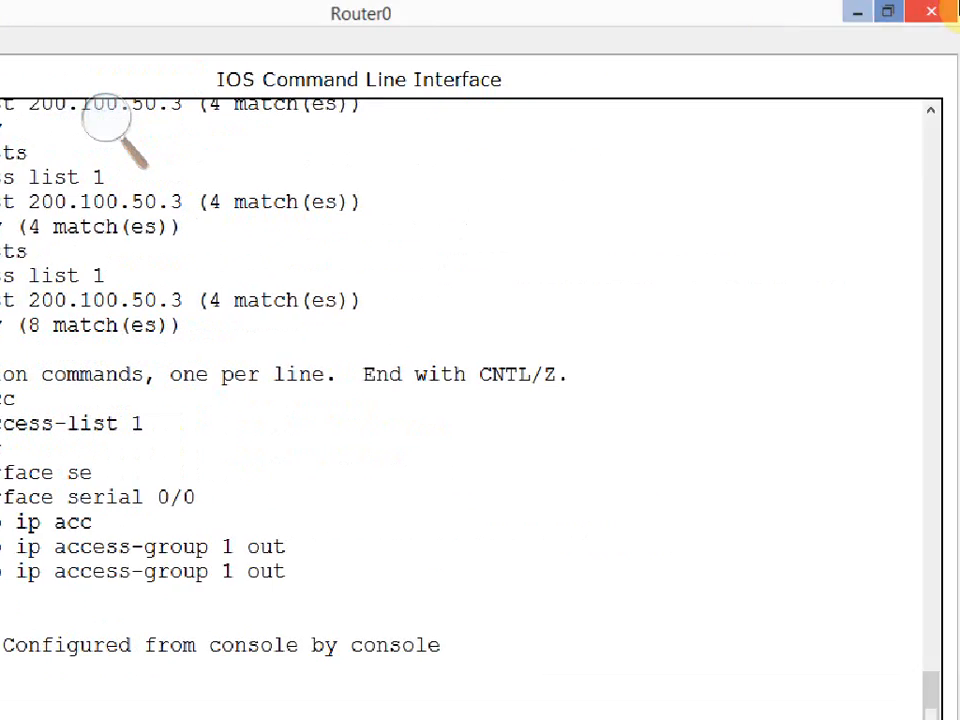
# Close the Router0 window and place the note "Telnet +ping +web" below PC1's address in the topology.
pyautogui.click(928, 11)
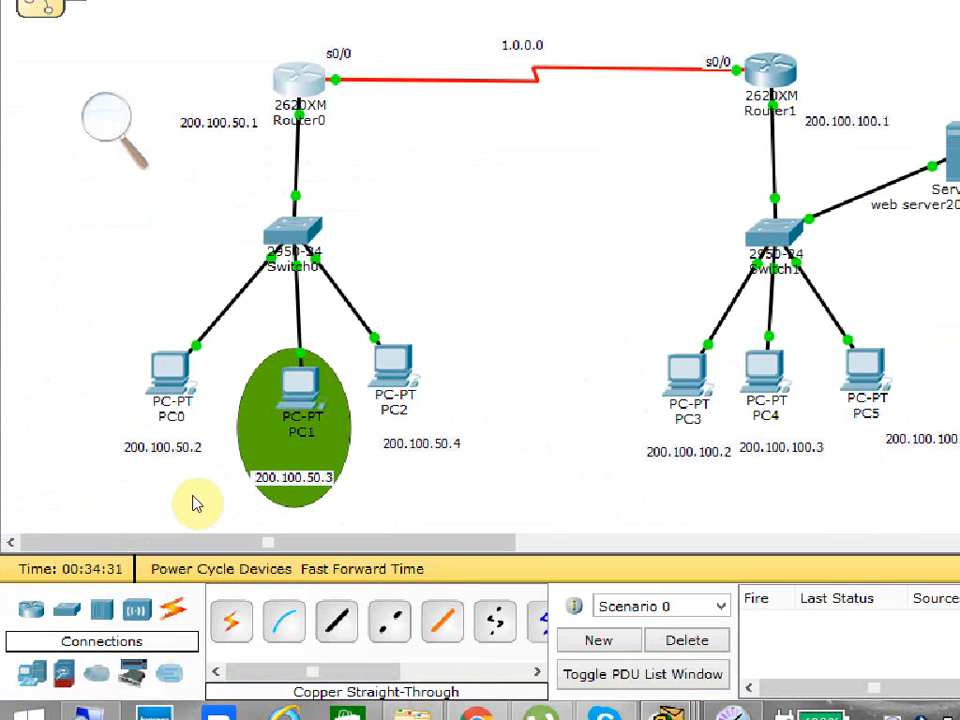
pyautogui.click(229, 512)
pyautogui.moveTo(229, 503)
pyautogui.mouseDown()
pyautogui.moveTo(242, 490)
pyautogui.moveTo(238, 512)
pyautogui.moveTo(234, 502)
pyautogui.mouseUp()
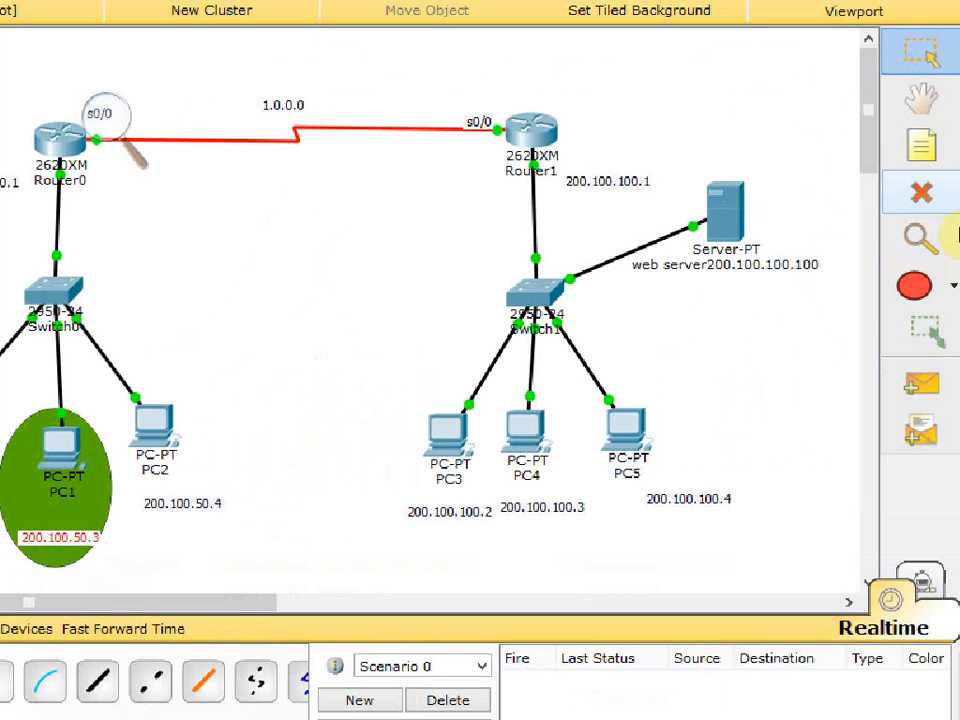
pyautogui.click(924, 152)
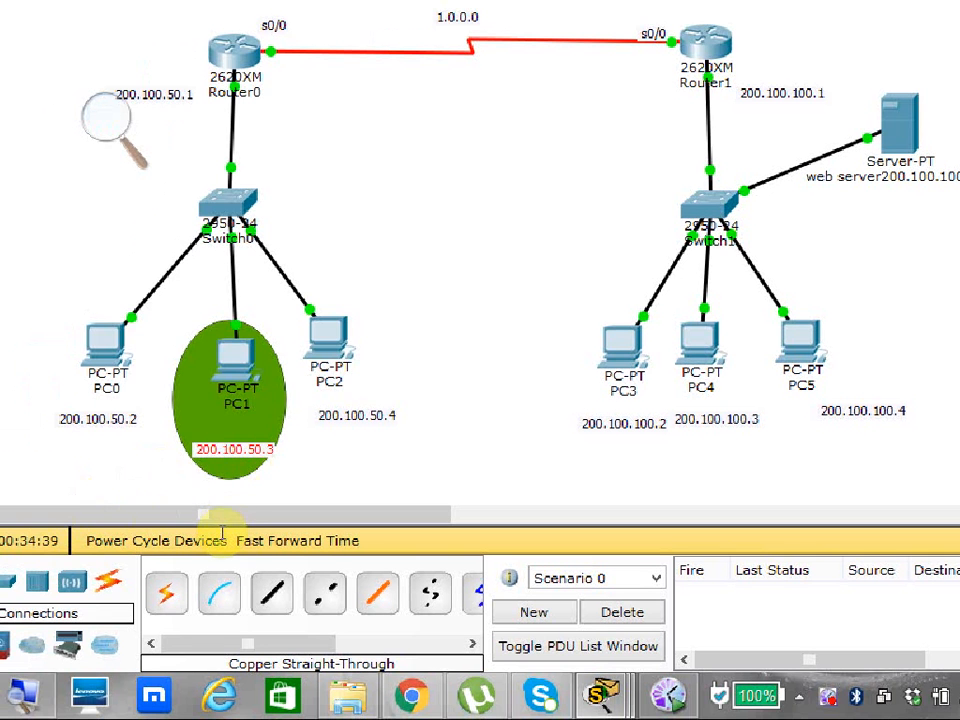
pyautogui.click(47, 624)
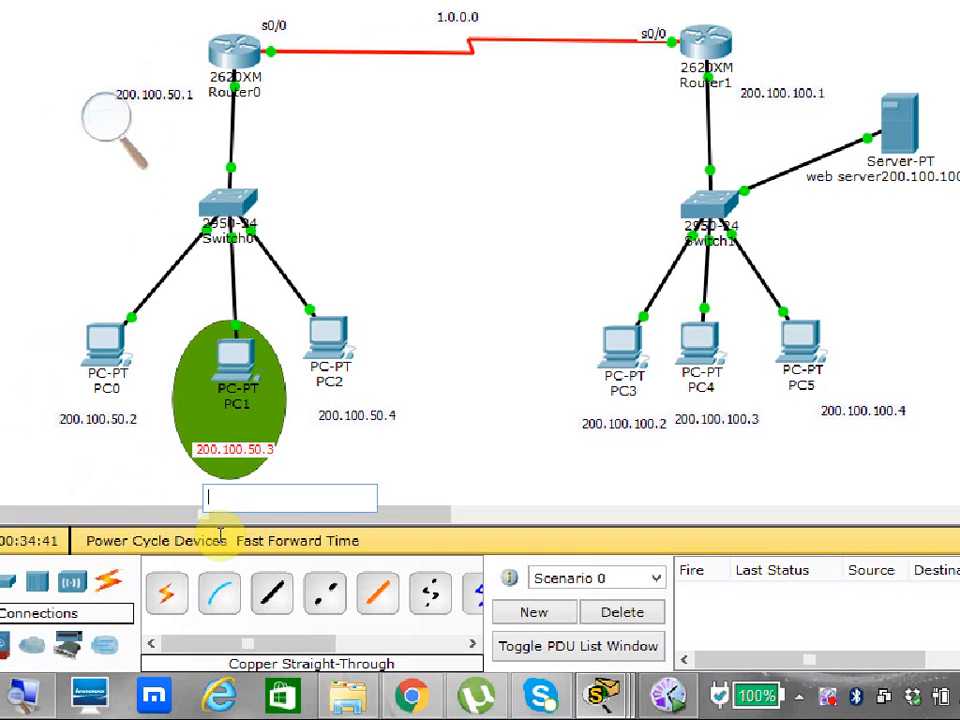
pyautogui.write('Ten')
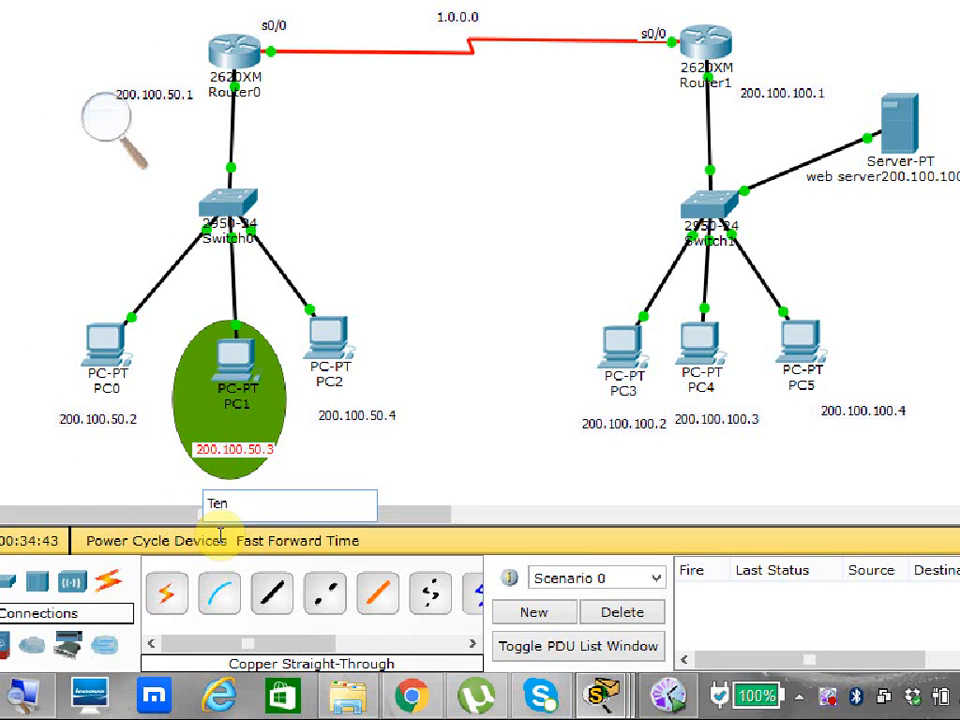
pyautogui.press('BackSpace')
pyautogui.write('lnet +ping +web')
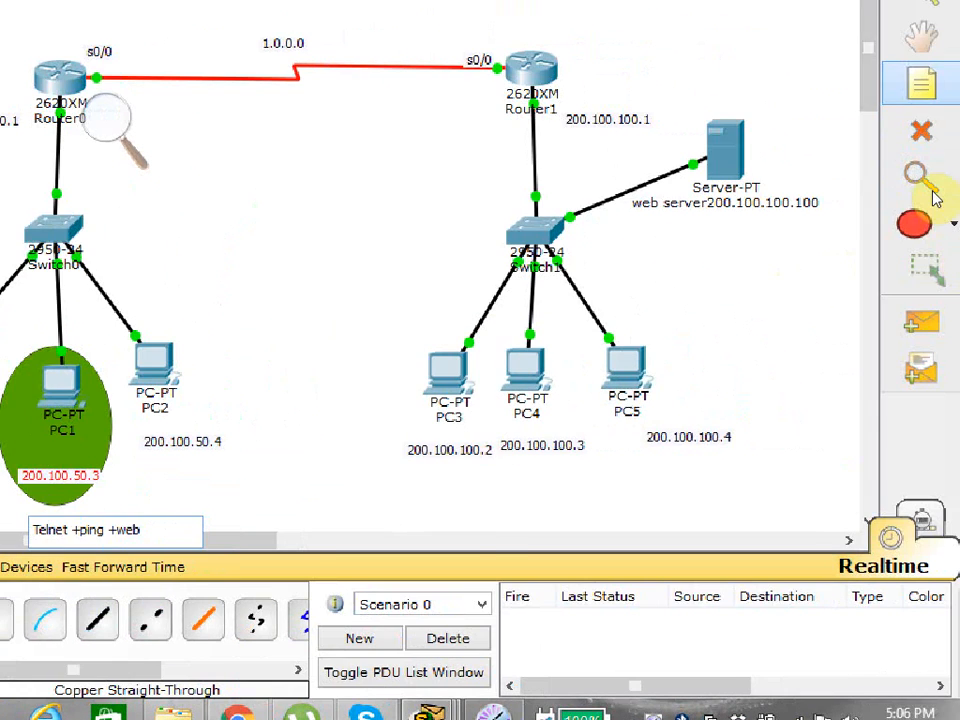
# Place a note reading "ping + web" below PC0's address 200.100.50.2 in the topology.
pyautogui.click(930, 184)
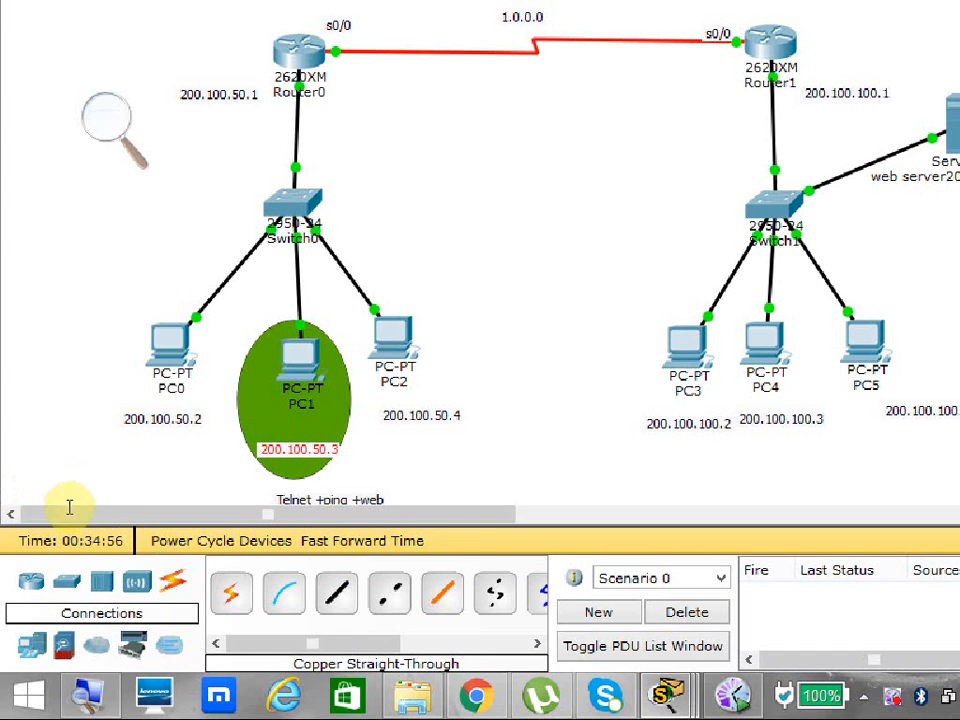
pyautogui.click(75, 496)
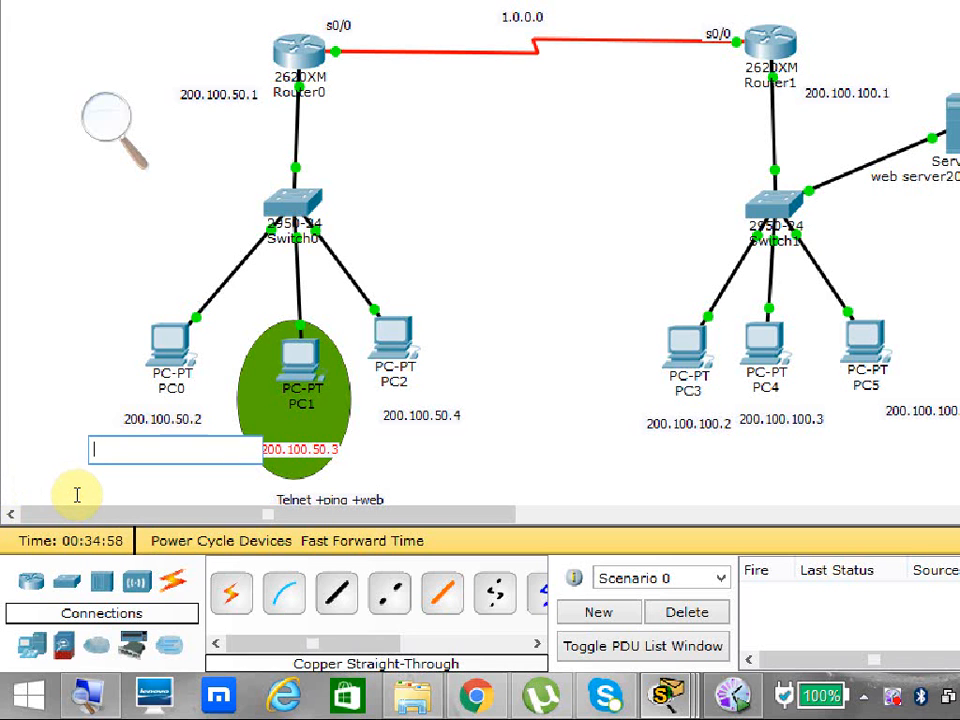
pyautogui.write('ping')
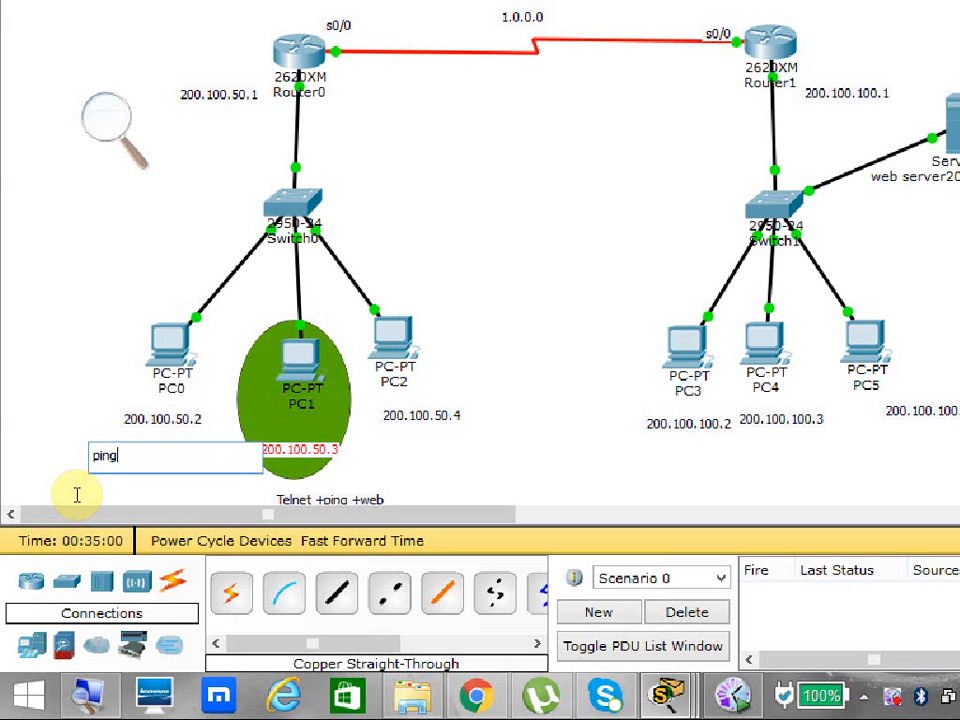
pyautogui.write(' + web')
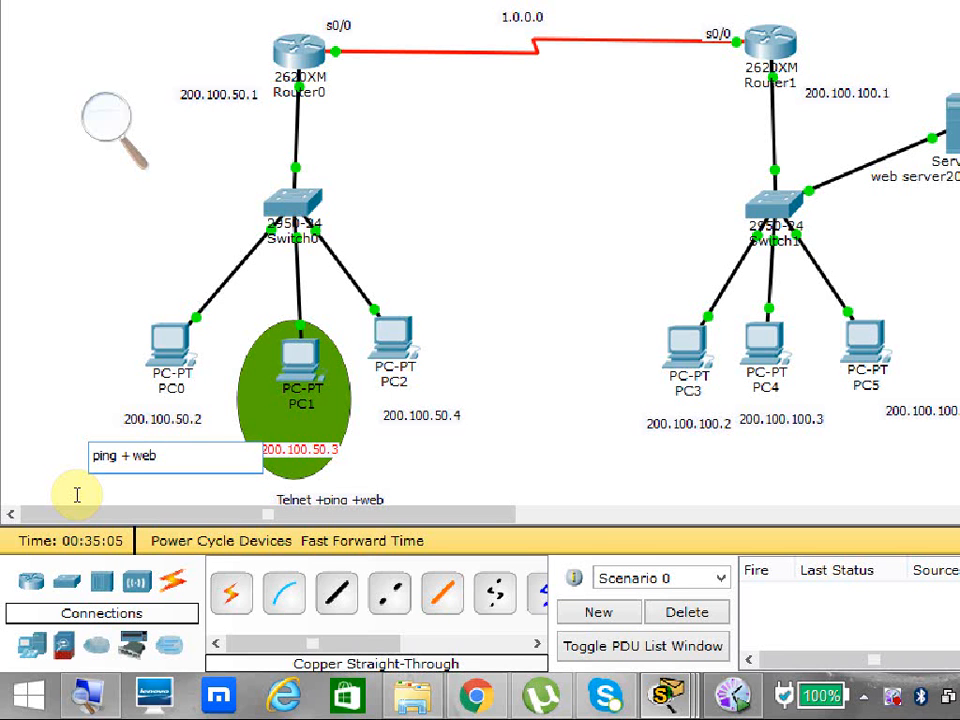
# Place a note reading "ping + web" below PC2's address 200.100.50.4 and finish placing notes.
pyautogui.click(431, 503)
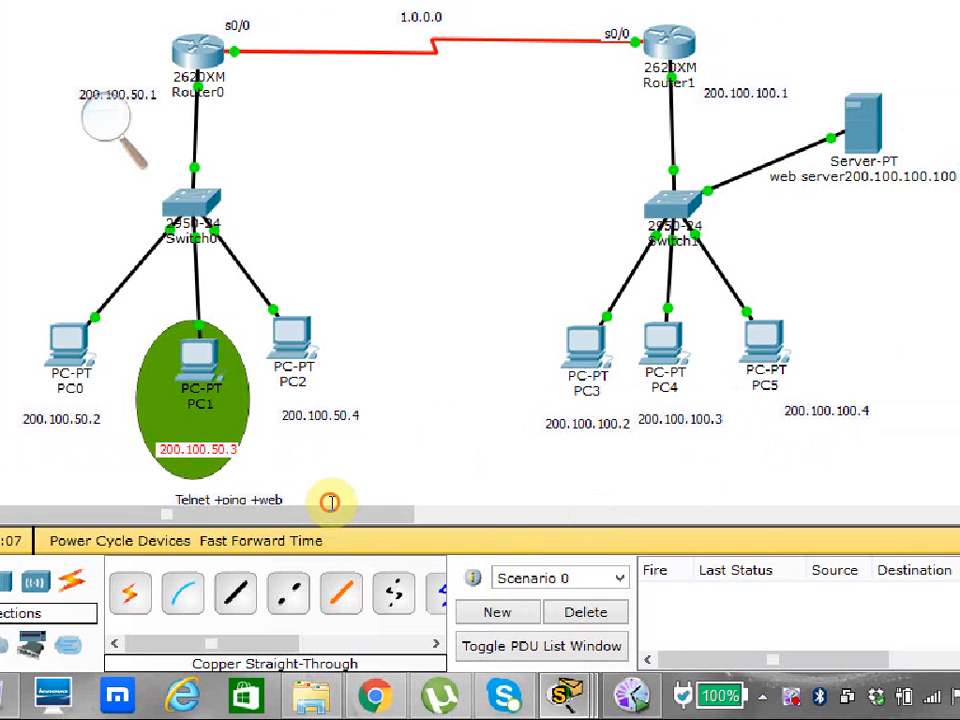
pyautogui.click(330, 502)
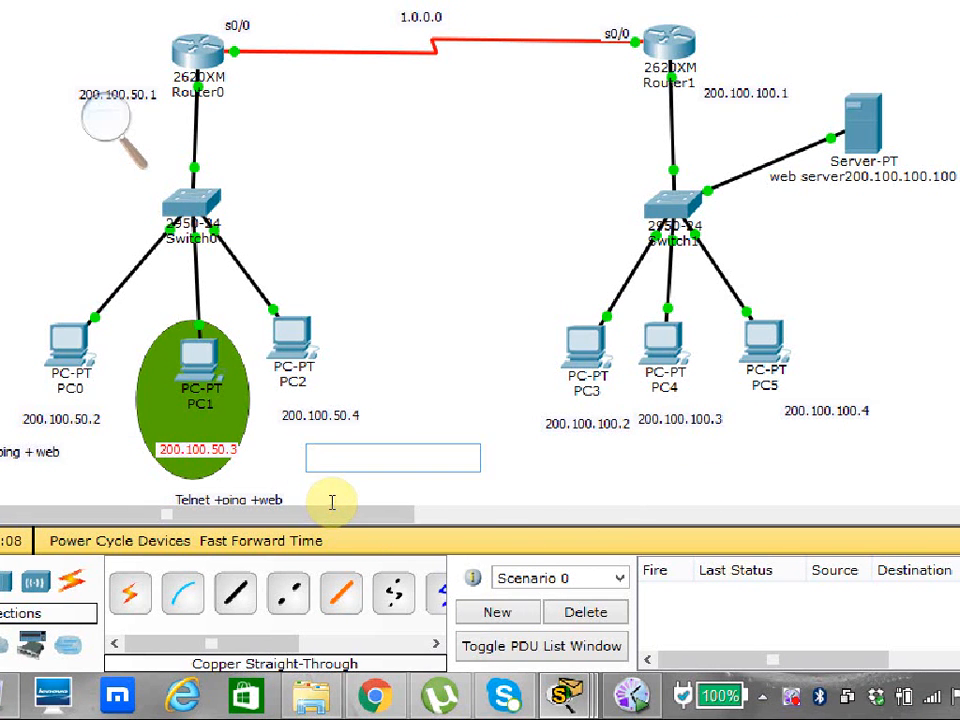
pyautogui.write('ping +')
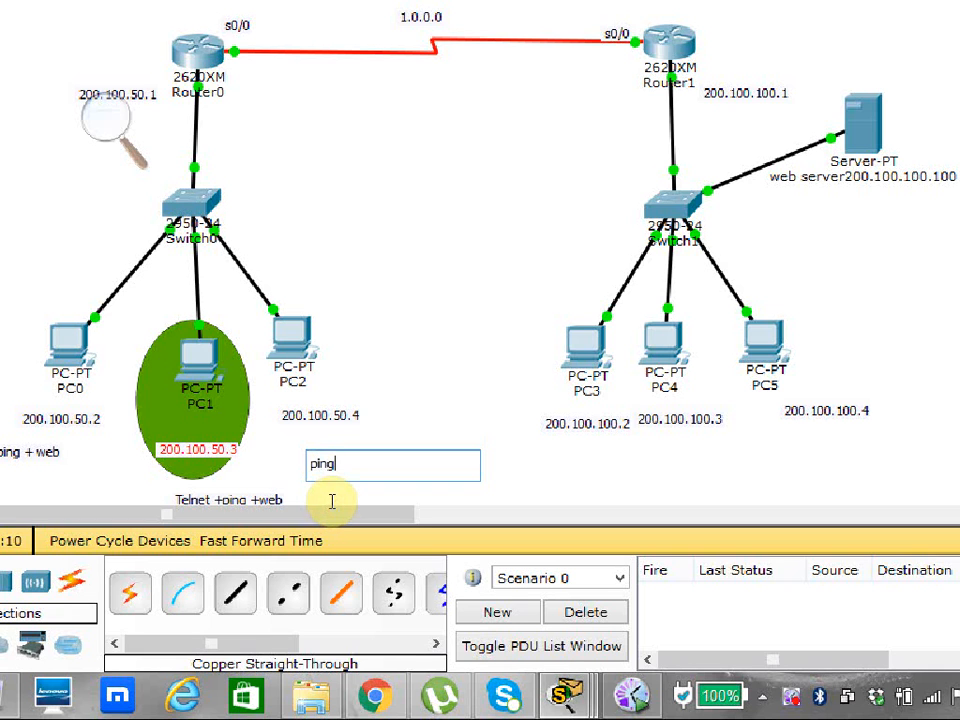
pyautogui.write(' web')
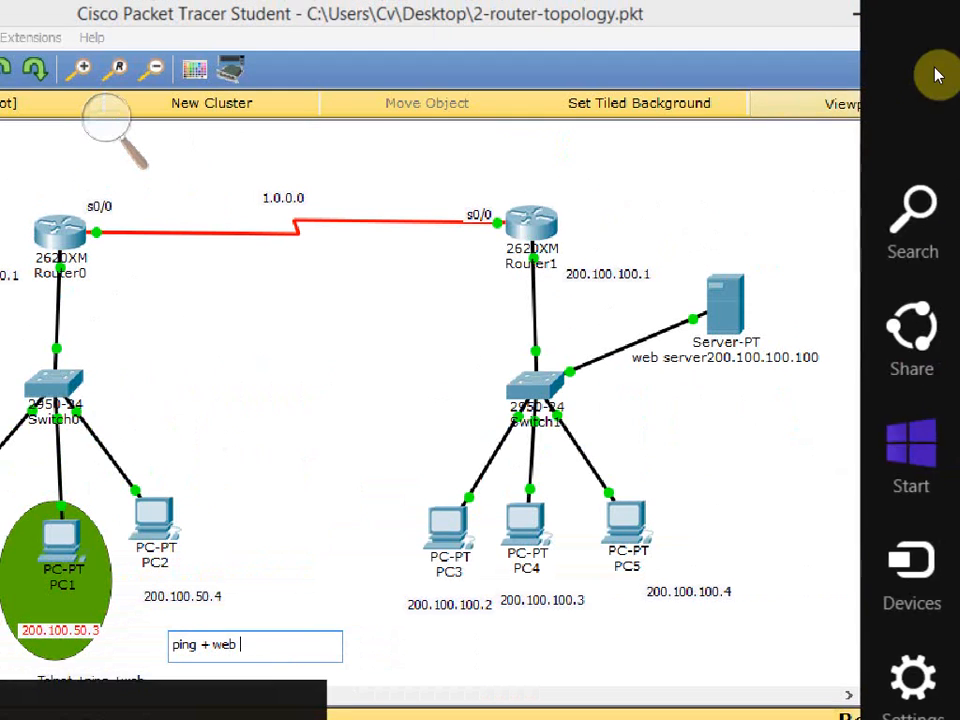
pyautogui.click(773, 126)
pyautogui.click(945, 124)
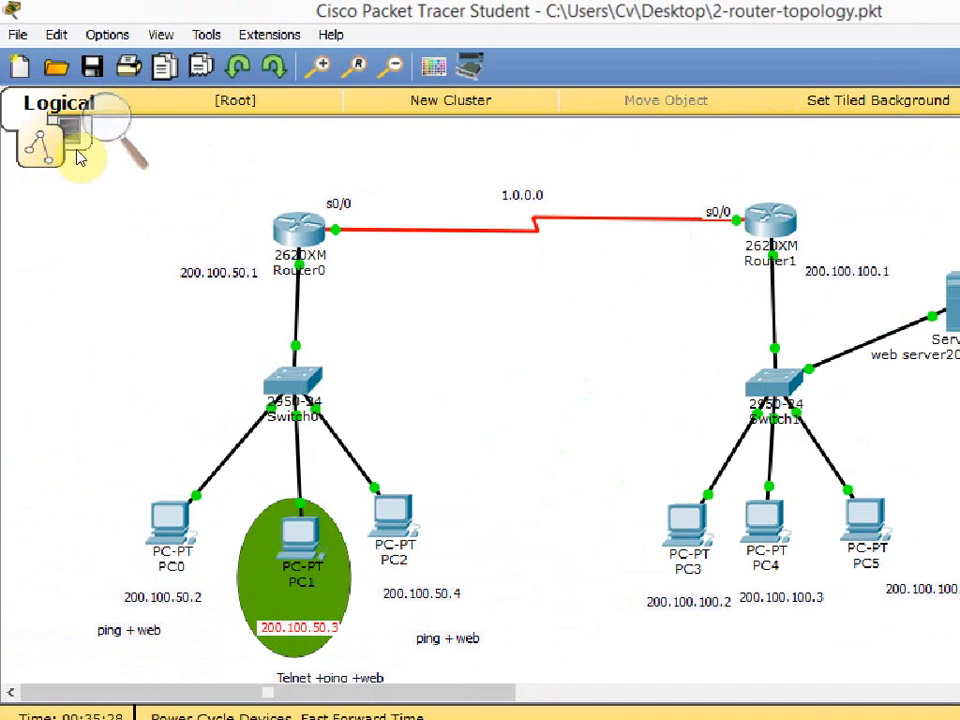
# Open Router0's command line in a maximized window and enter global configuration mode with config t.
pyautogui.click(229, 187)
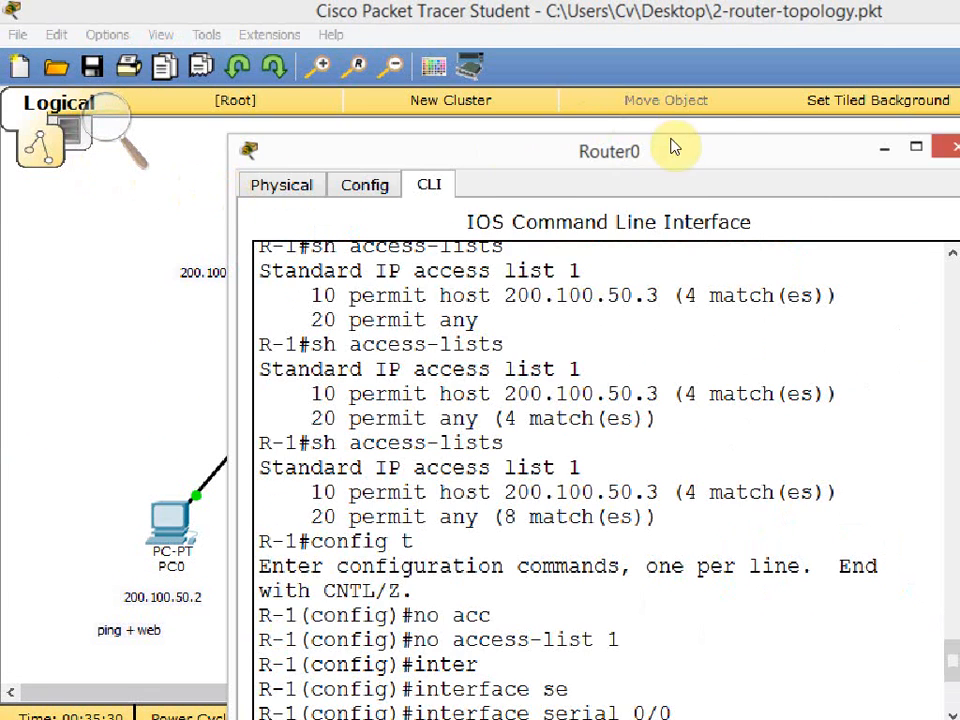
pyautogui.click(725, 121)
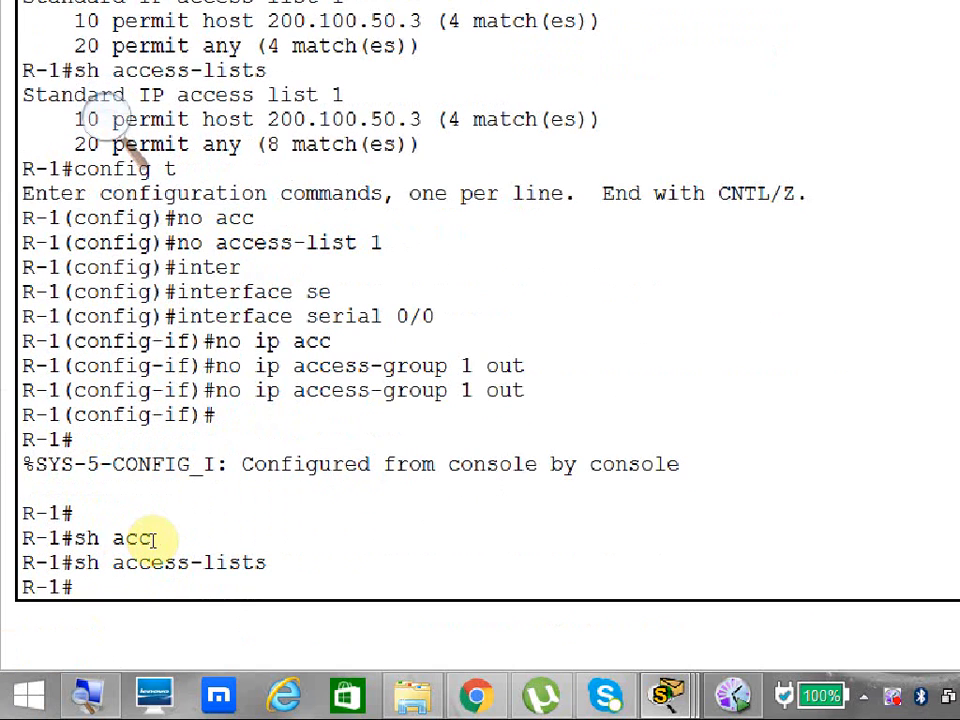
pyautogui.write('config t')
pyautogui.press('Return')
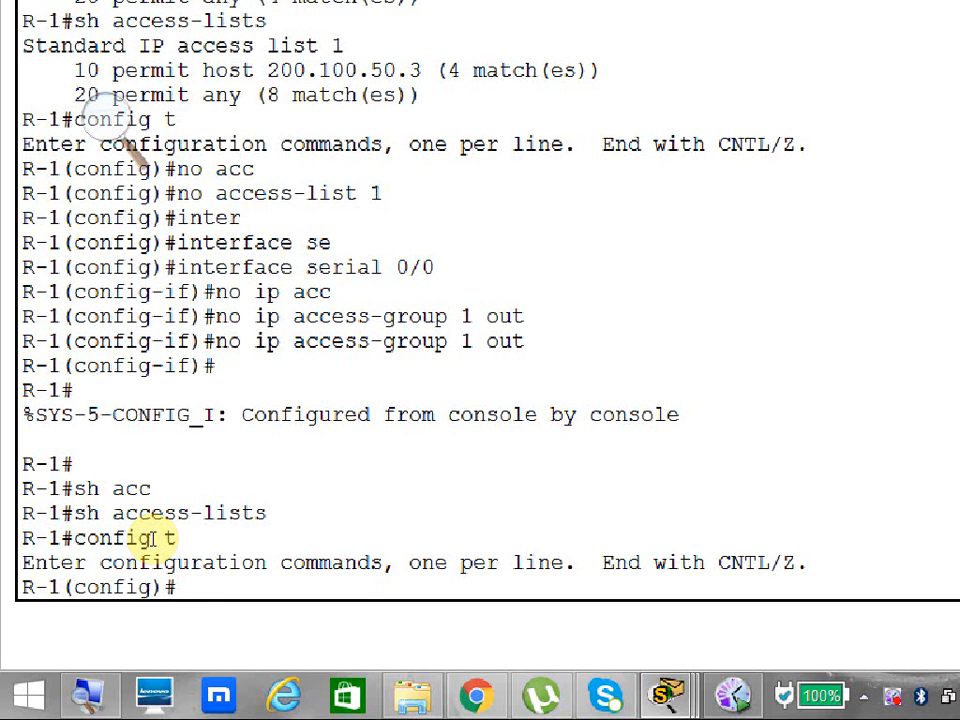
# Begin an access-list command, list the available number ranges, choose extended list 100 and show its action options.
pyautogui.write('acc')
pyautogui.press('Tab')
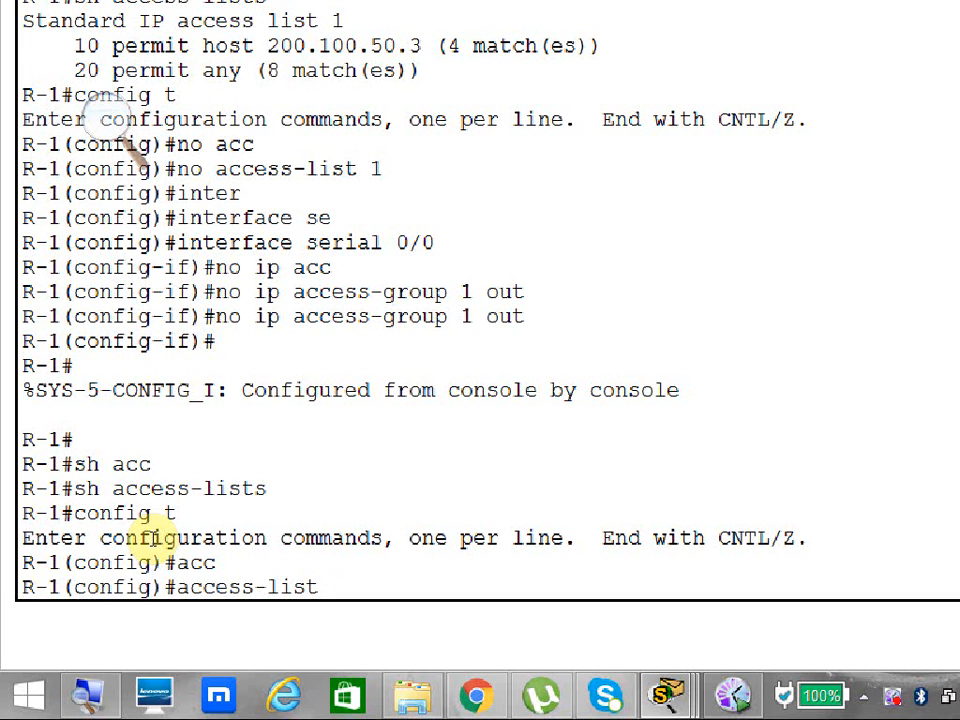
pyautogui.write('?')
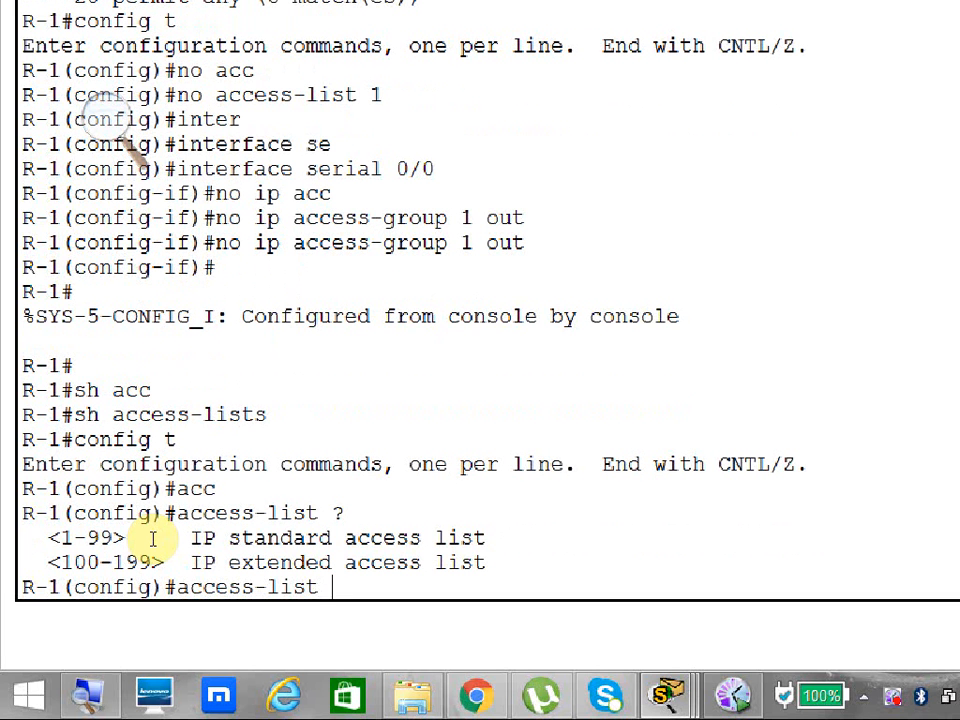
pyautogui.write('100')
pyautogui.write('?')
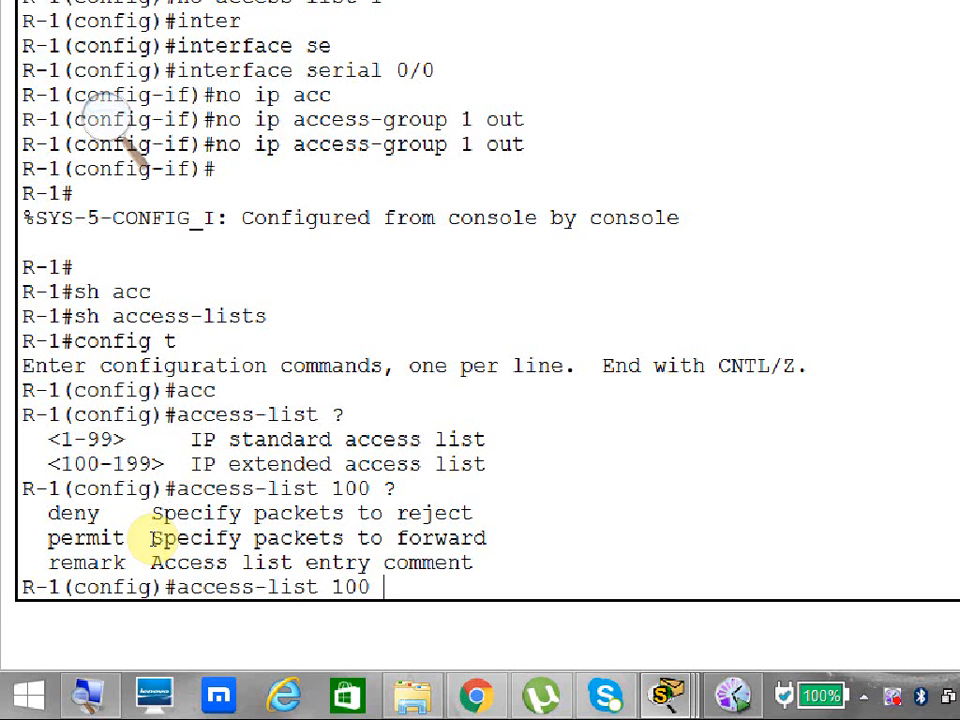
# Add permit to the access-list 100 command and review the protocols it accepts, including icmp and udp.
pyautogui.write('permit ?')
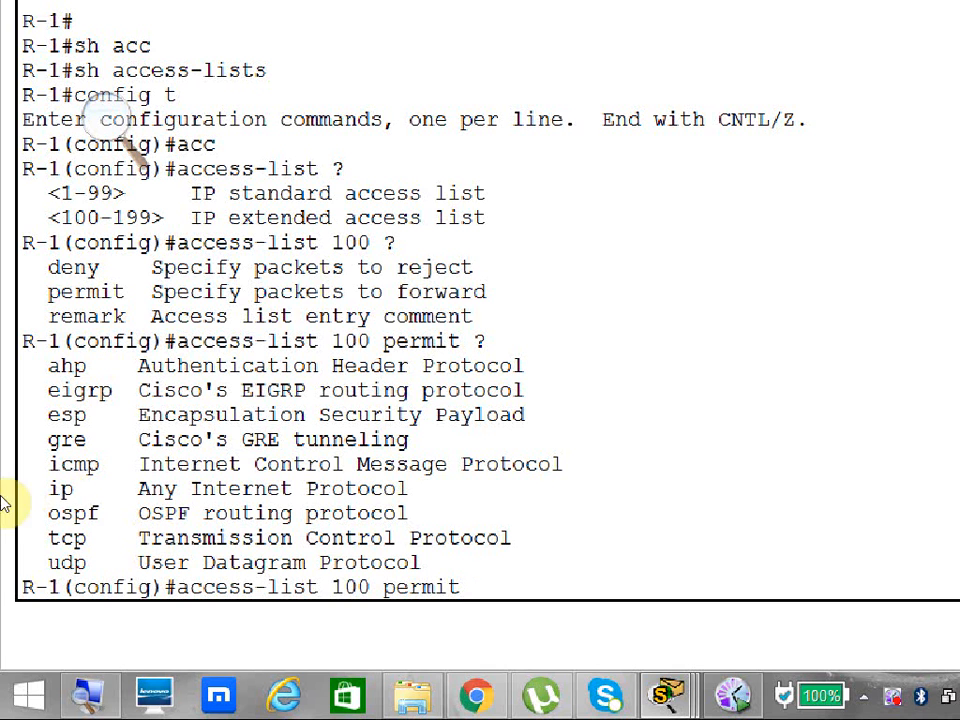
pyautogui.moveTo(48, 390); pyautogui.dragTo(64, 578)
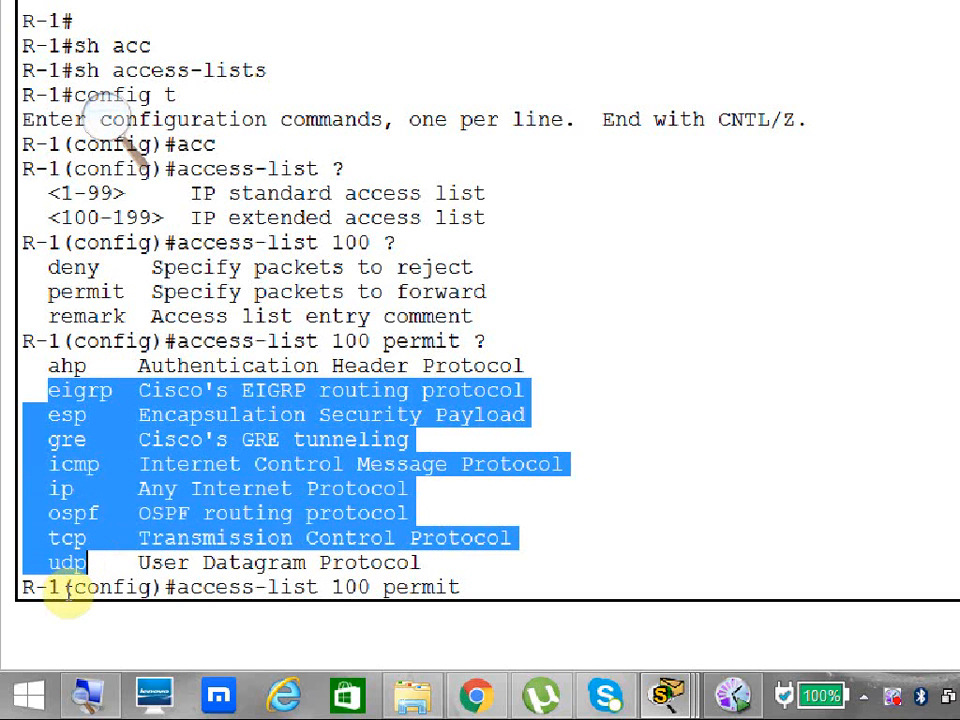
pyautogui.click(85, 524)
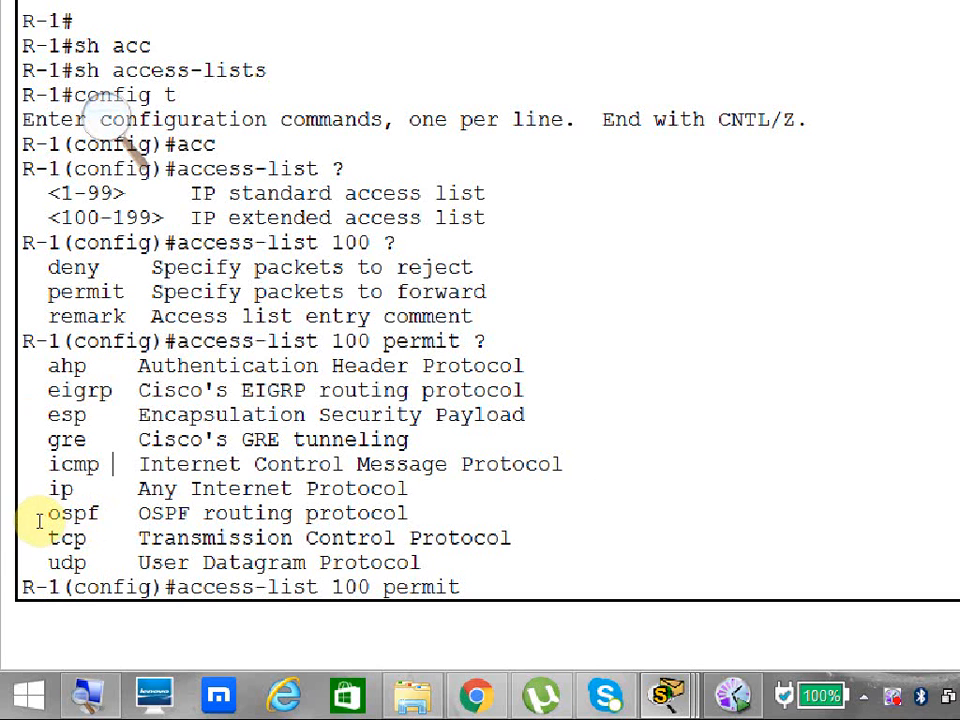
pyautogui.moveTo(38, 517); pyautogui.dragTo(93, 517)
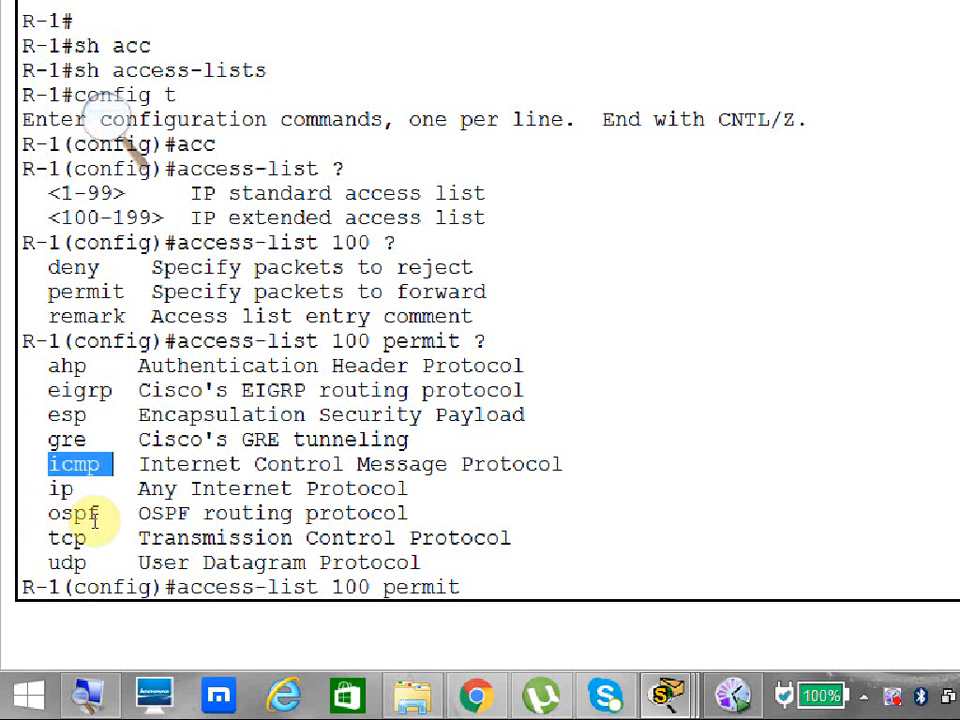
pyautogui.moveTo(24, 570); pyautogui.dragTo(39, 590)
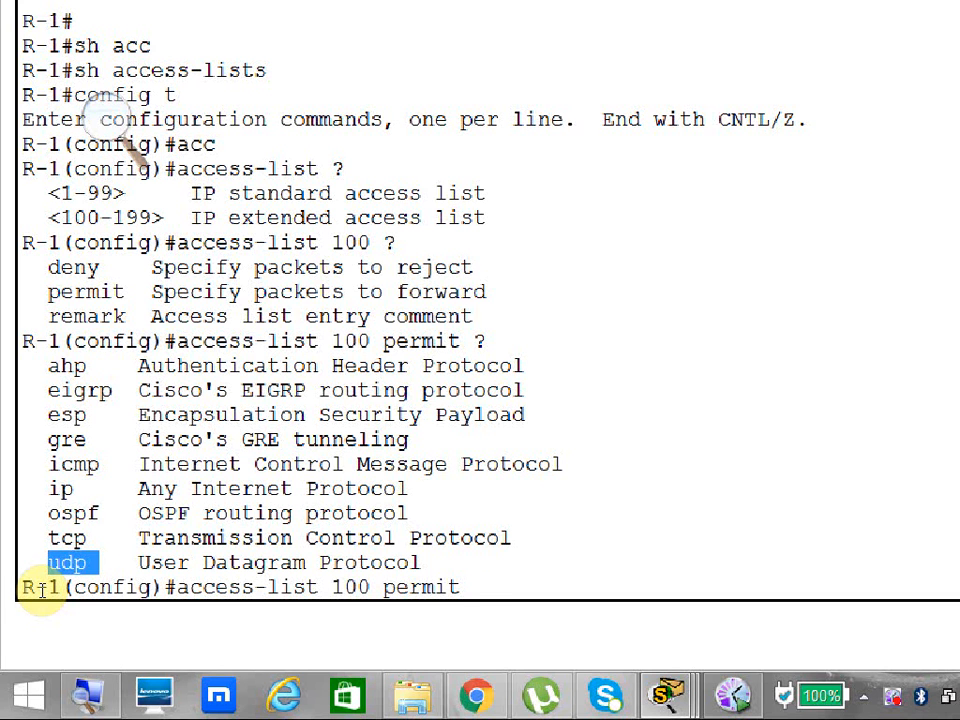
# Choose tcp as the protocol for access-list 100 permit and host as the source type, listing the options after each.
pyautogui.write('tcp')
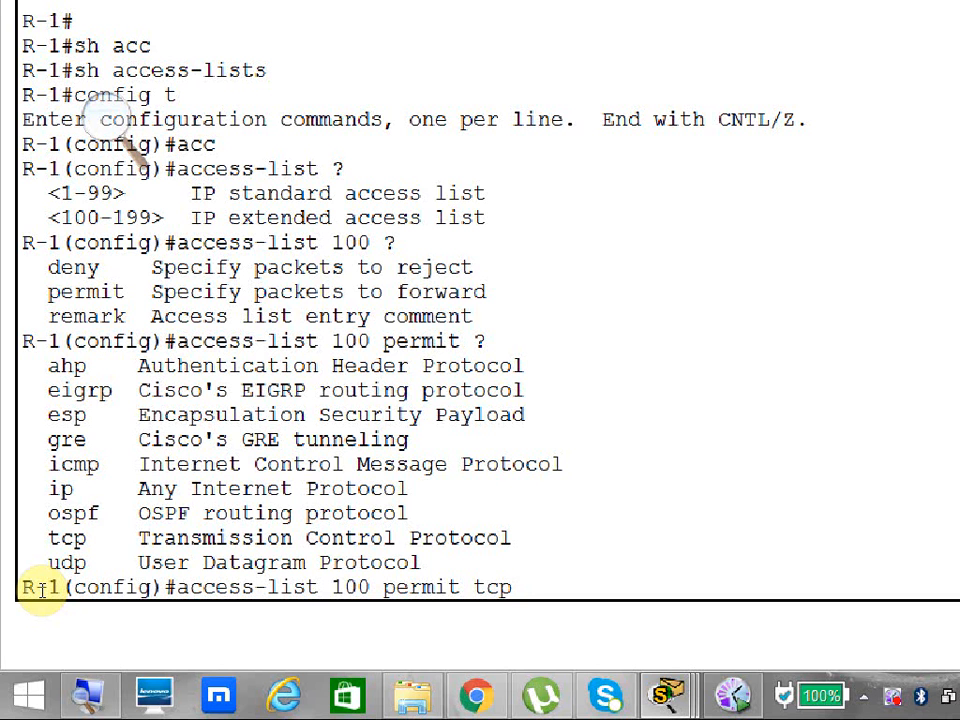
pyautogui.write('?')
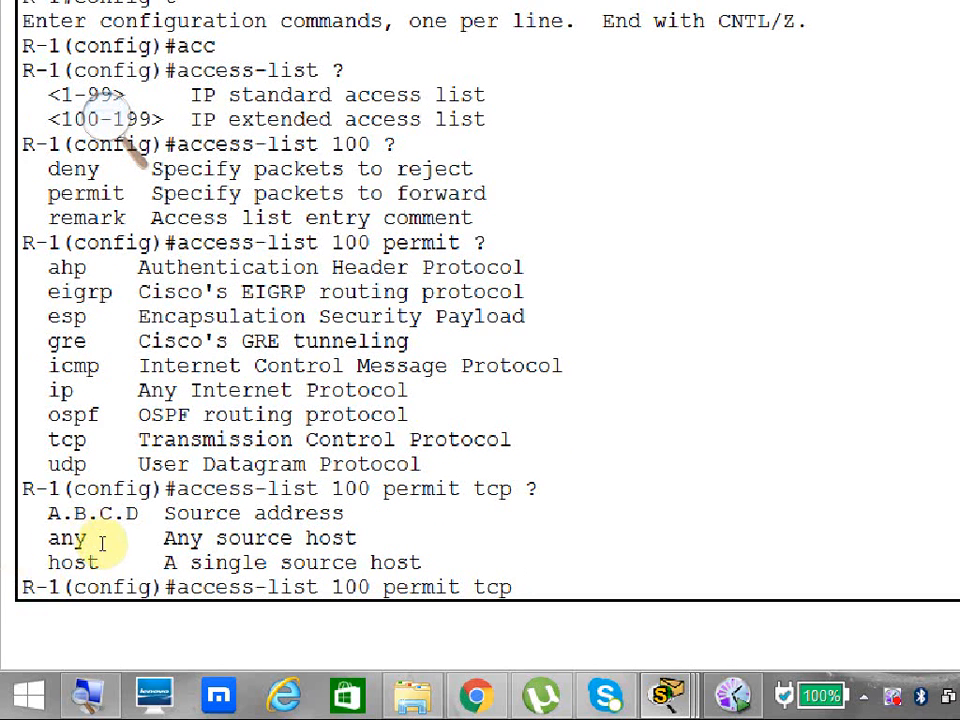
pyautogui.moveTo(118, 555); pyautogui.dragTo(273, 553)
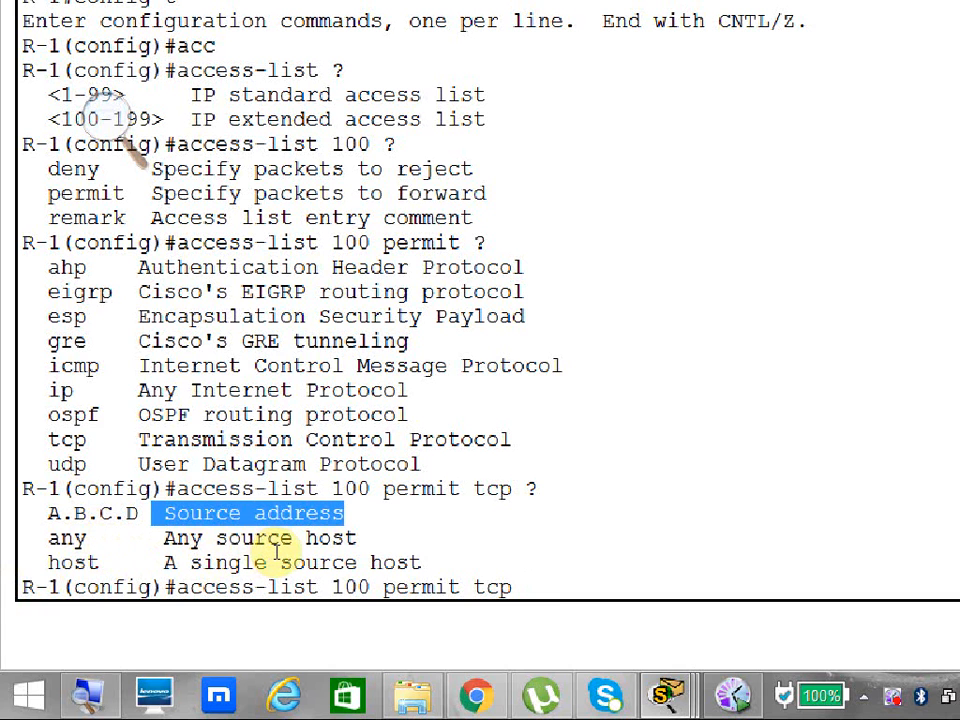
pyautogui.doubleClick(70, 562)
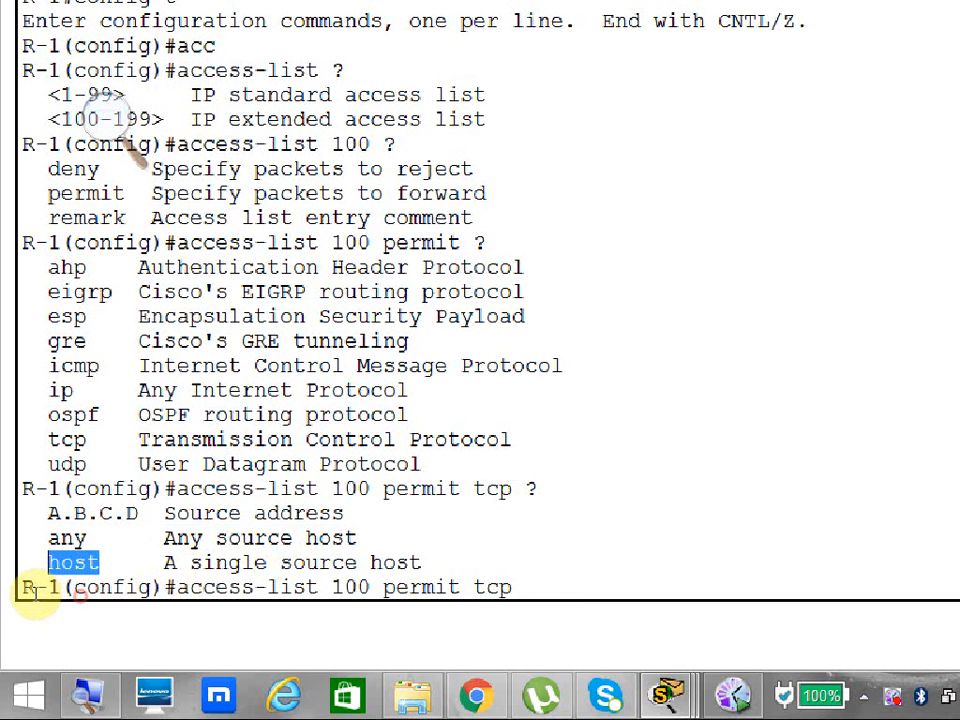
pyautogui.click(447, 614)
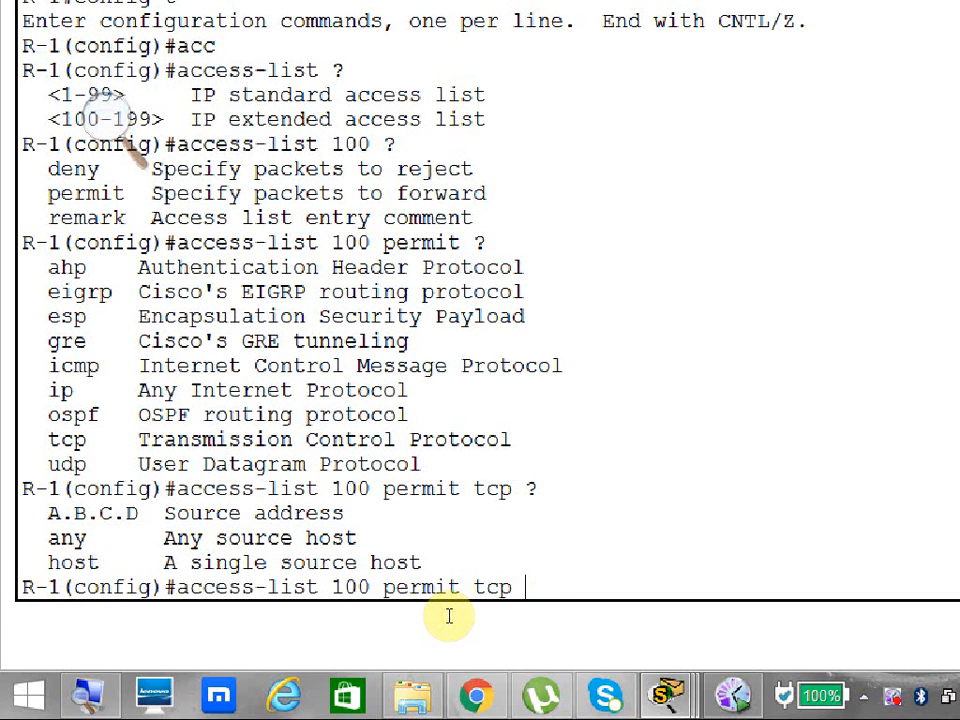
pyautogui.rightClick(449, 616)
pyautogui.write('?')
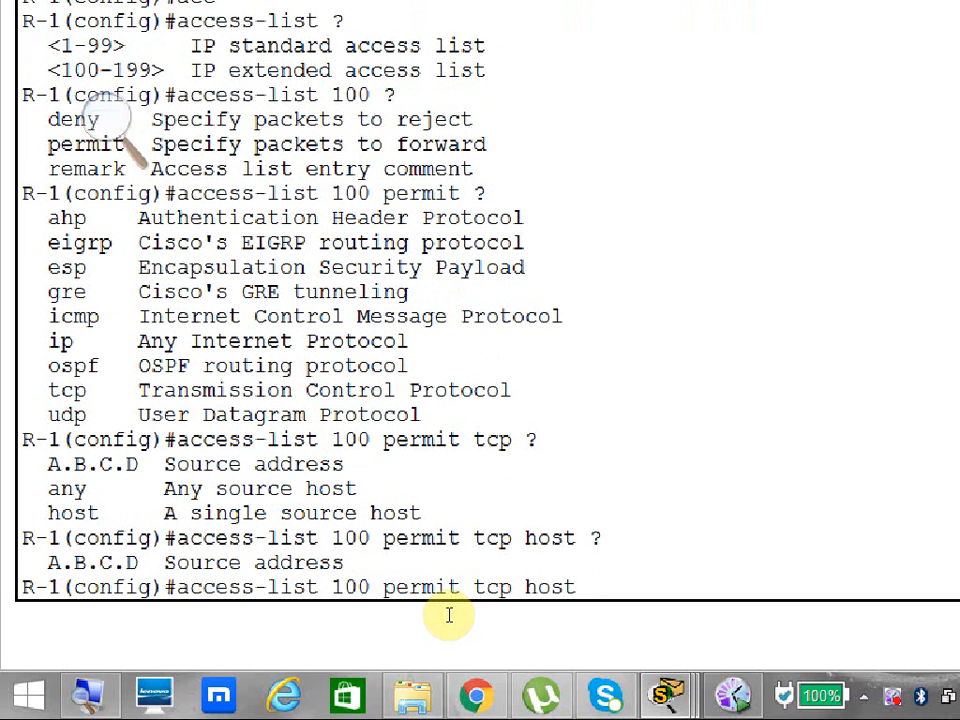
pyautogui.write('200.100.50.3')
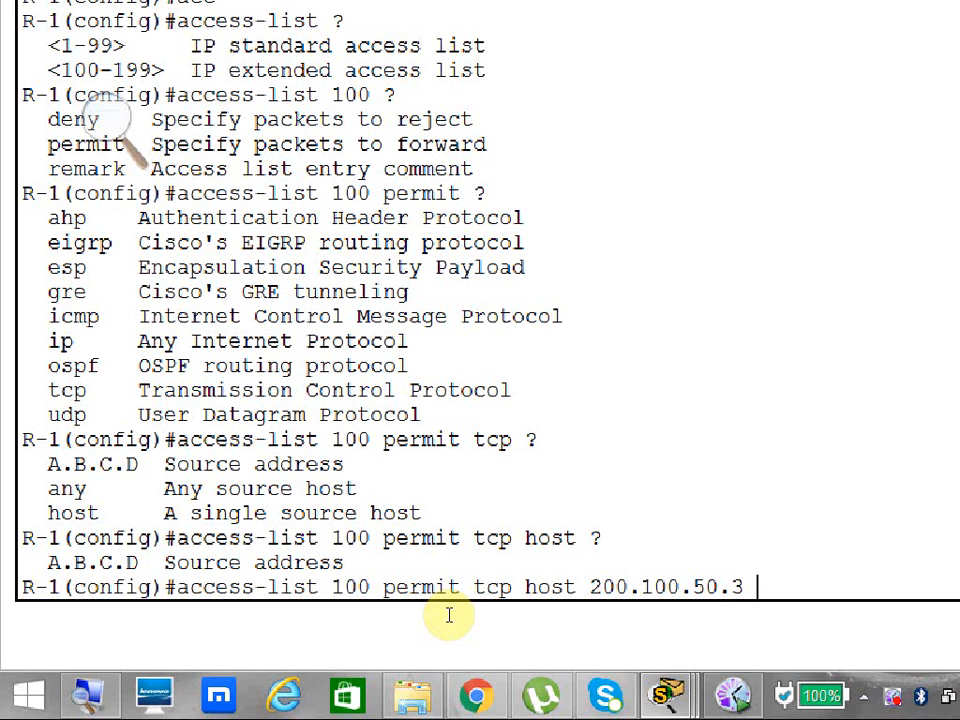
pyautogui.write(' ?')
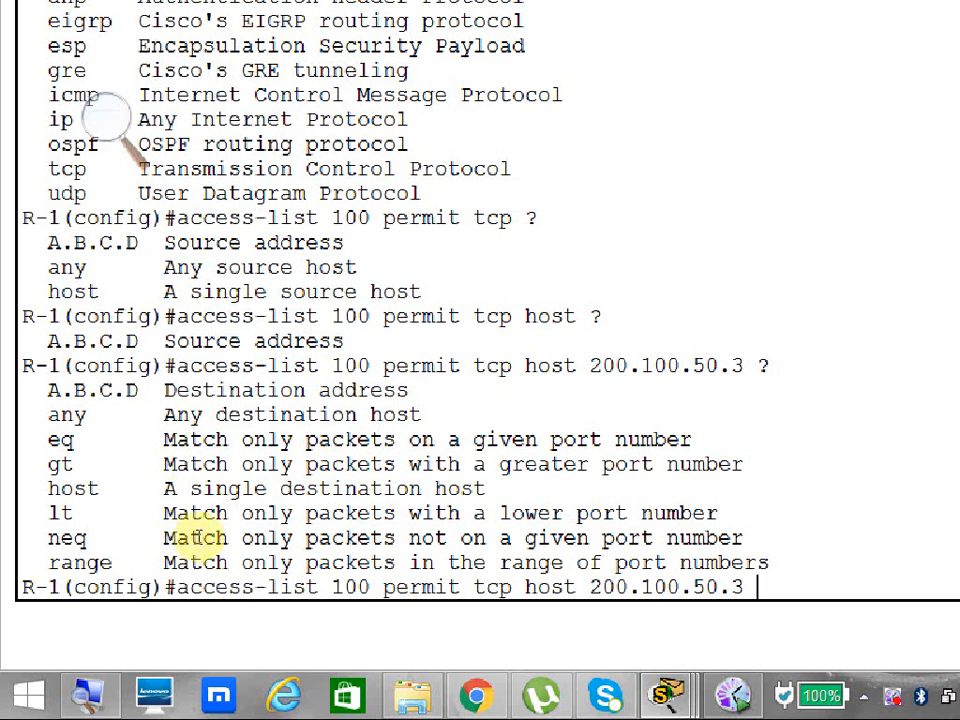
# Add source host address 200.100.50.3 to the access-list 100 permit tcp command and list the destination options.
pyautogui.moveTo(133, 450); pyautogui.dragTo(326, 450)
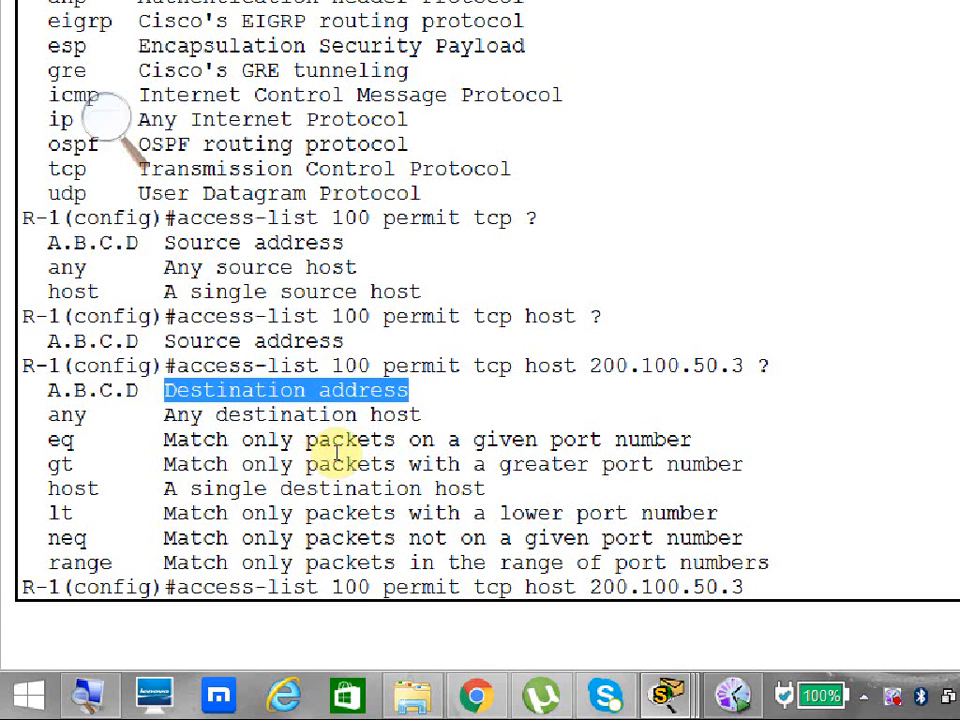
# Try 1.1.1.2 as the destination without the host keyword and list the options that follow it.
pyautogui.click(626, 611)
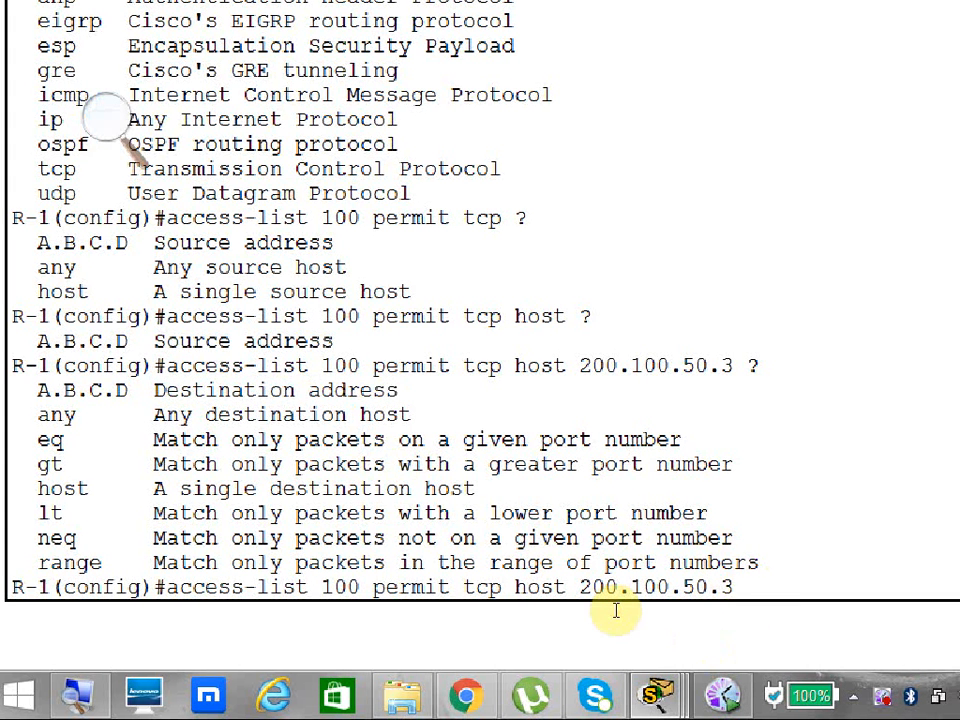
pyautogui.write('1.1.1.2 ?')
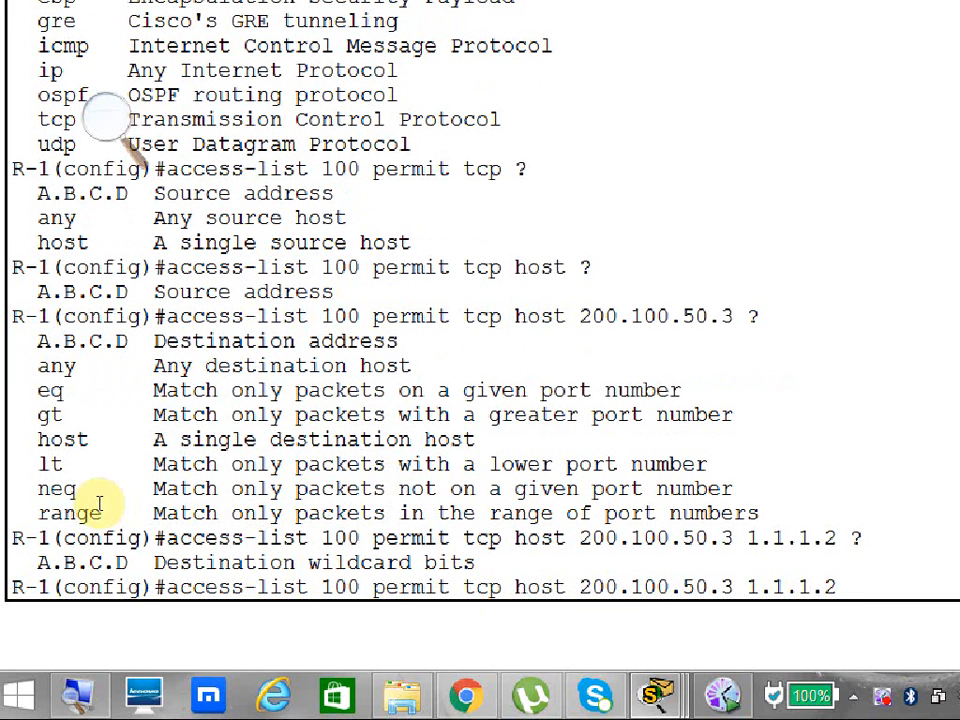
pyautogui.moveTo(30, 461); pyautogui.dragTo(60, 515)
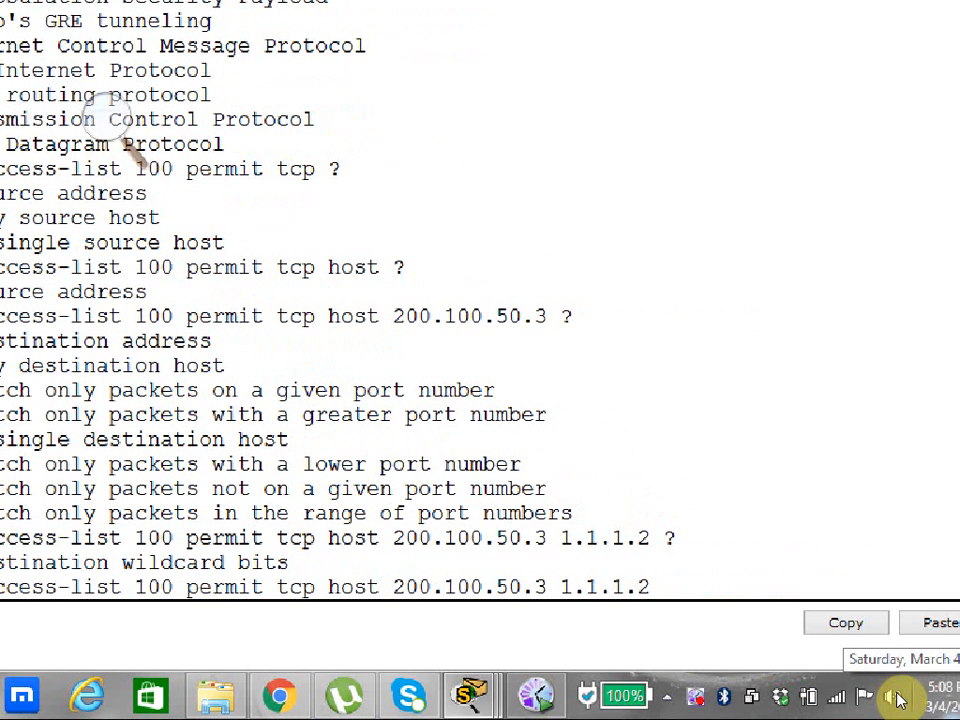
pyautogui.click(955, 708)
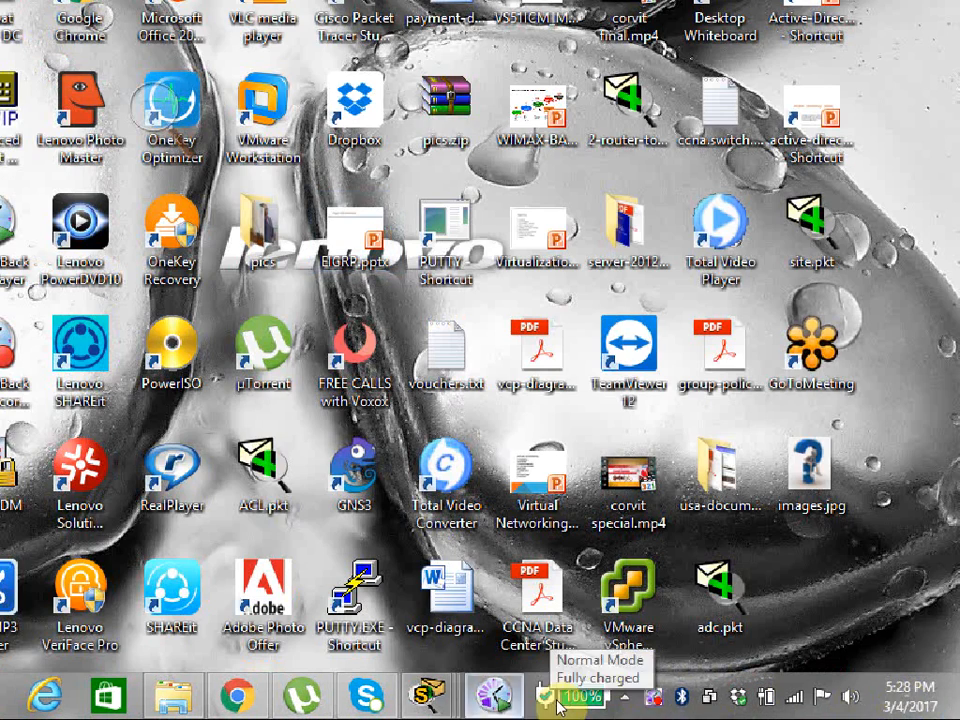
pyautogui.moveTo(427, 693)
pyautogui.click(405, 567)
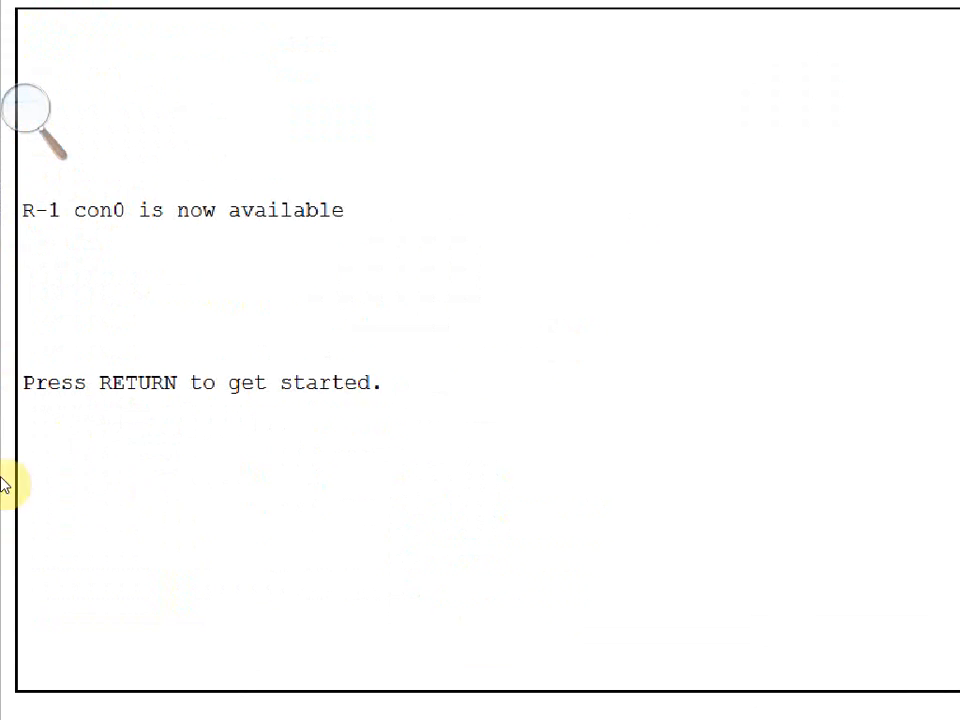
pyautogui.click(463, 458)
pyautogui.press('Return')
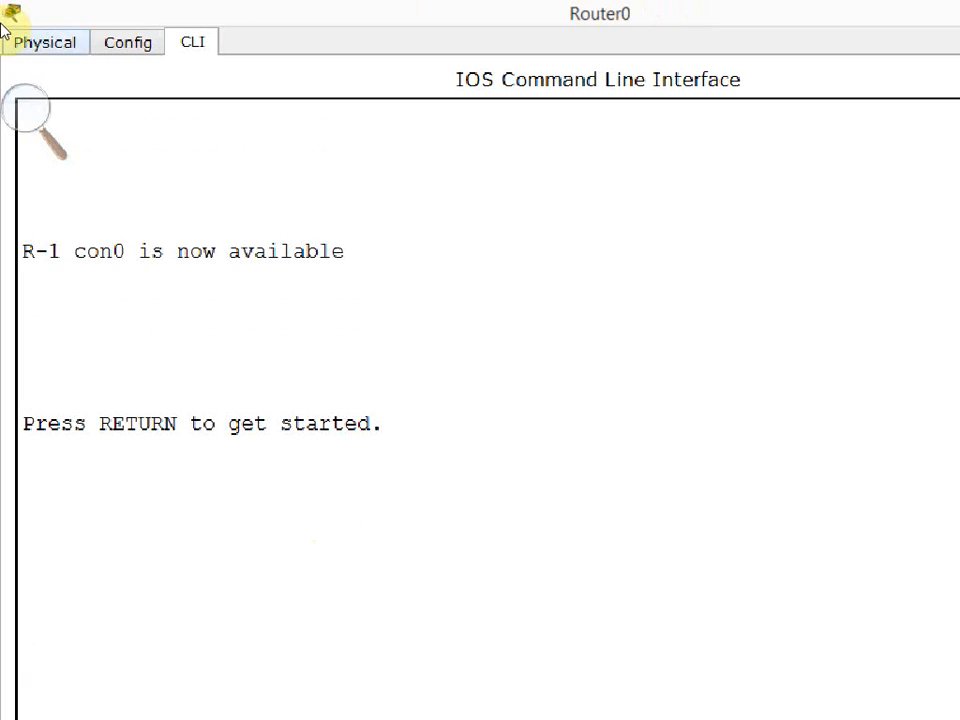
pyautogui.click(862, 14)
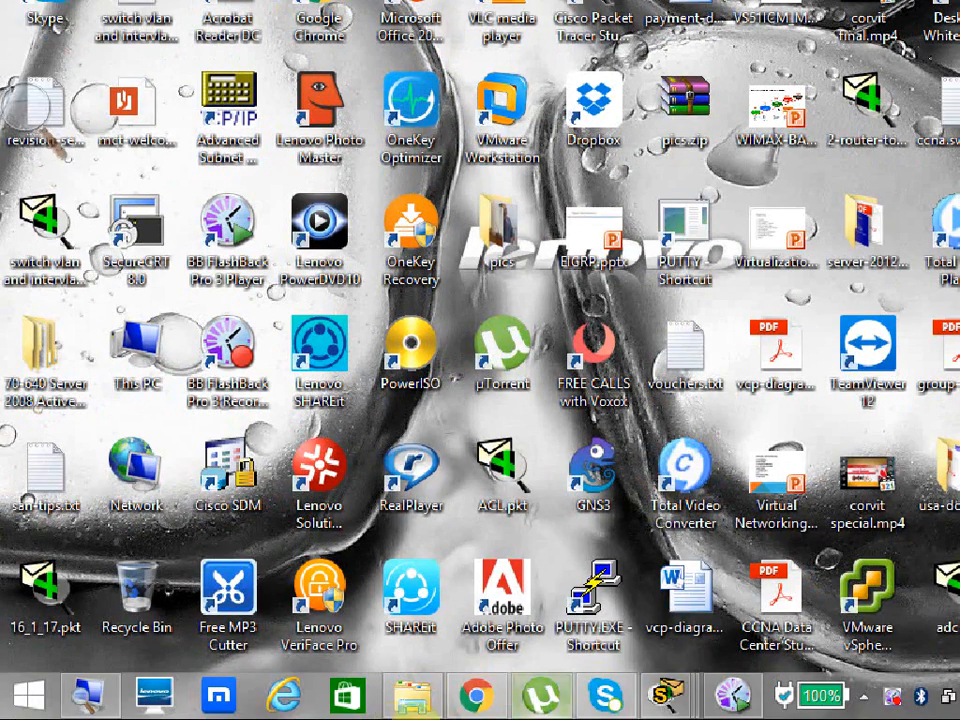
# Reopen Router0's command-line window, restart the console session and enter privileged mode with en.
pyautogui.moveTo(668, 694)
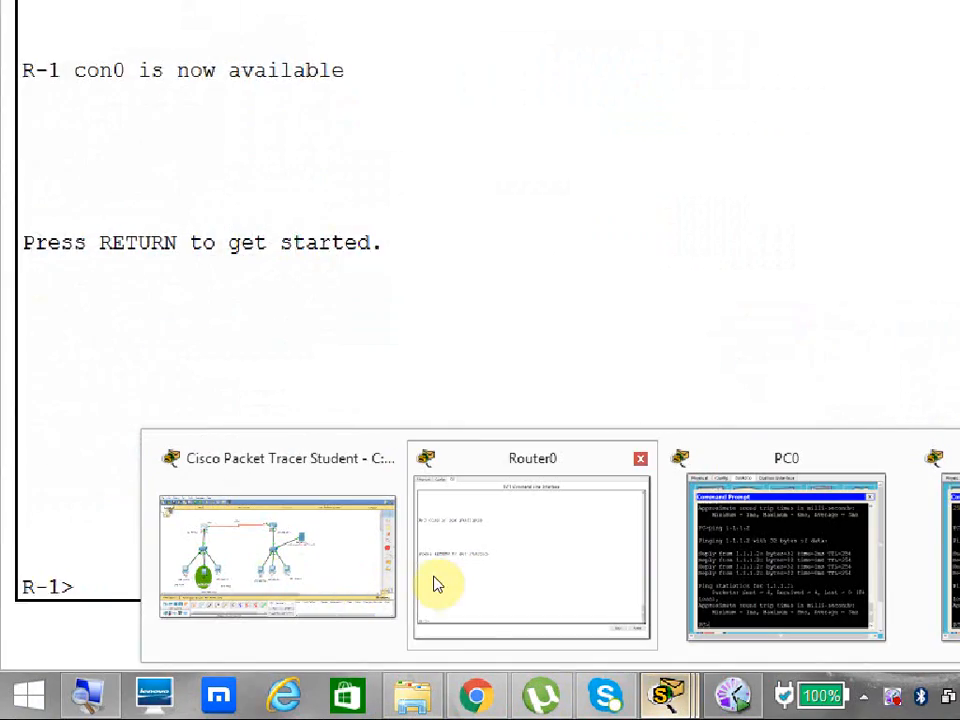
pyautogui.click(433, 574)
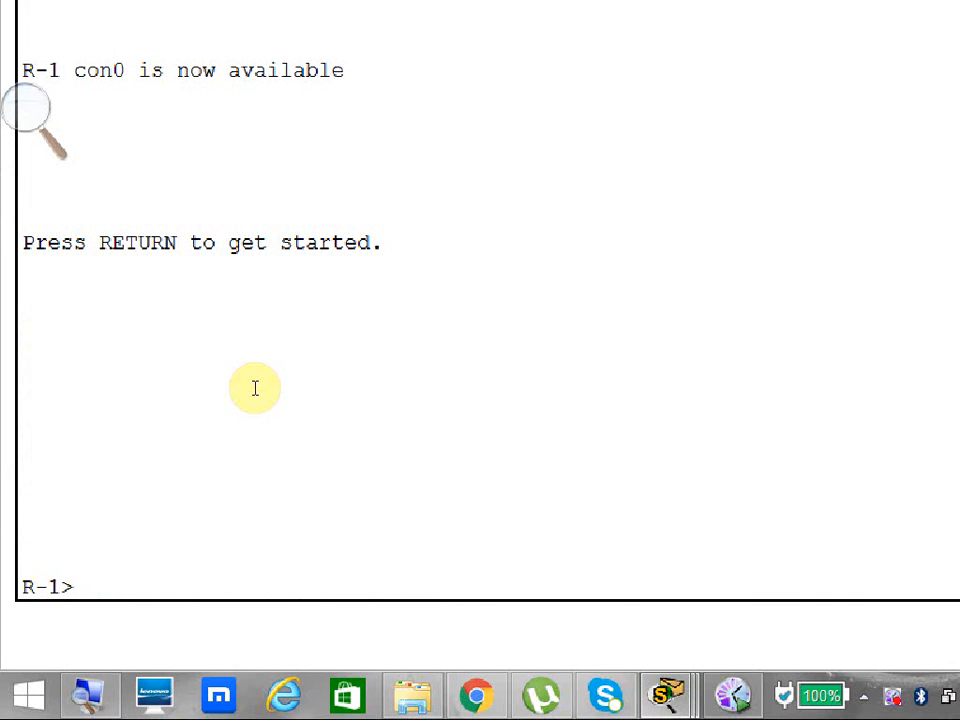
pyautogui.click(186, 527)
pyautogui.press('Return')
pyautogui.press('Return')
pyautogui.write('e')
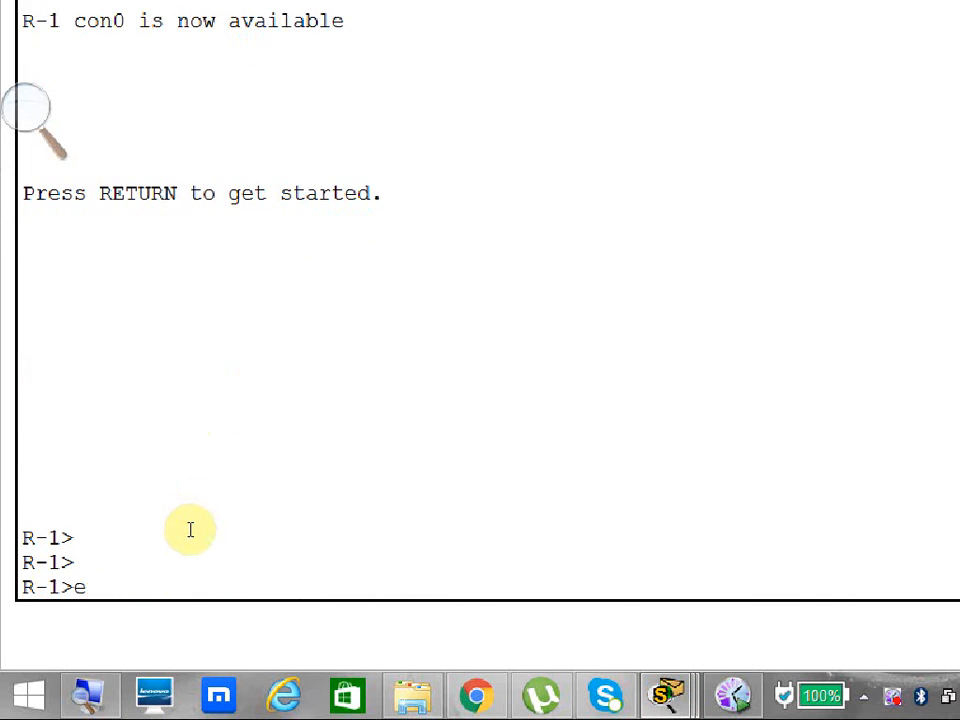
pyautogui.write('n')
pyautogui.press('Return')
# Show Router0's access lists with sh access-lists and enter global configuration mode with config t.
pyautogui.write('sh a')
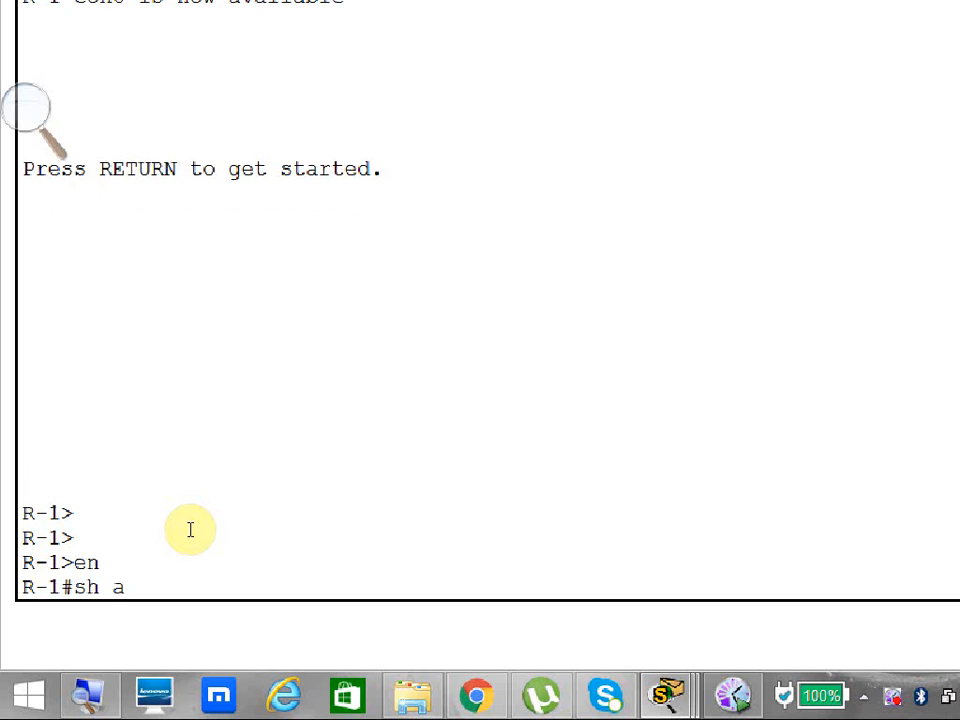
pyautogui.write('cc')
pyautogui.press('Tab')
pyautogui.press('Return')
pyautogui.write('con')
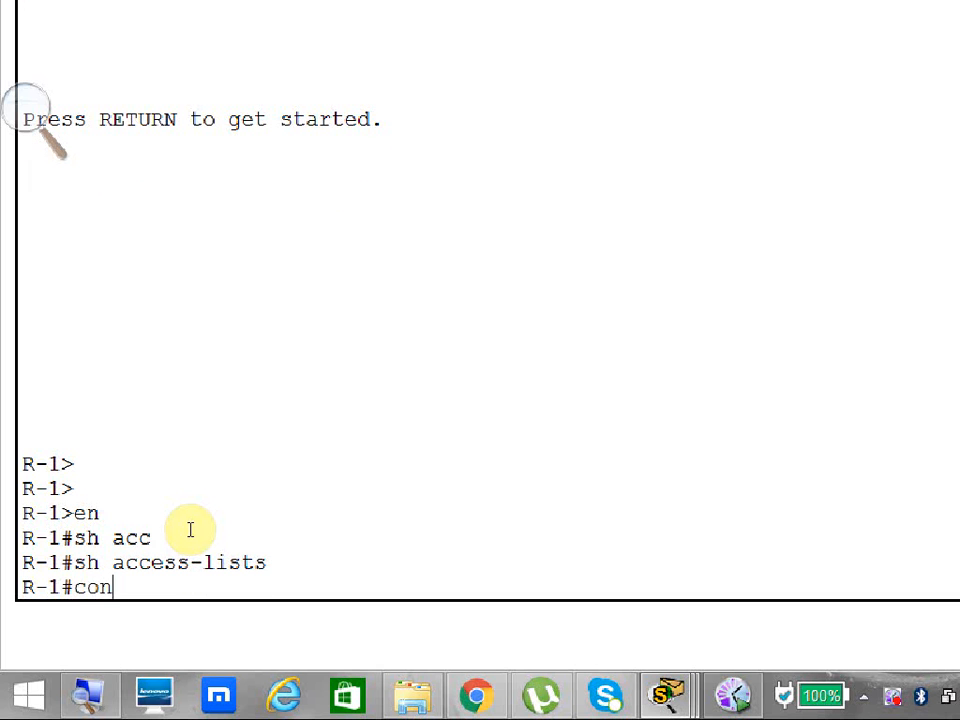
pyautogui.write('fig t')
pyautogui.press('Return')
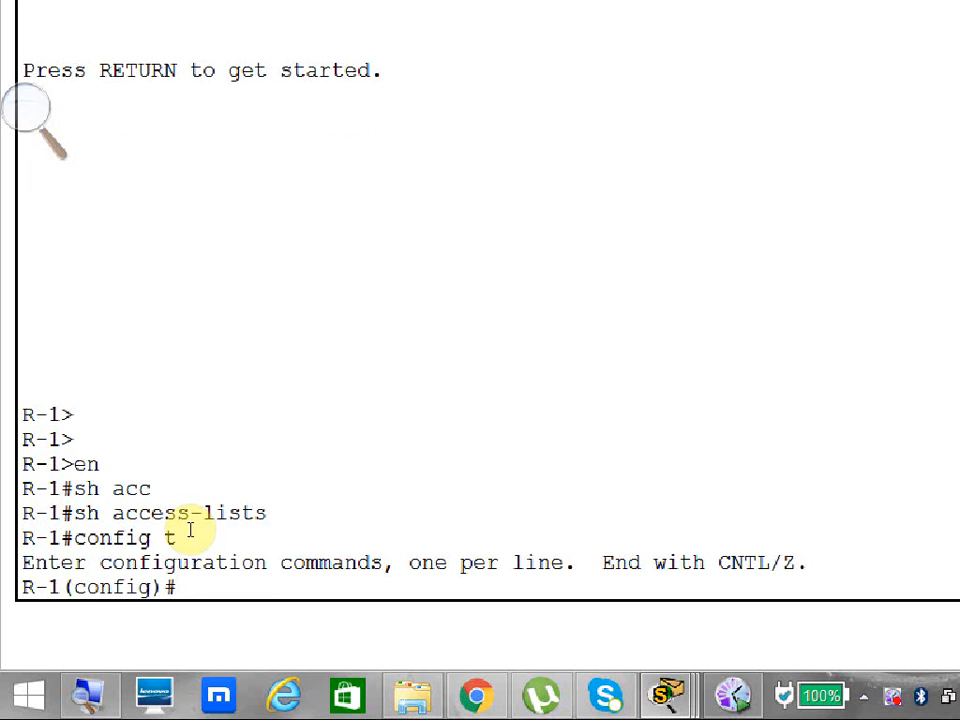
# Begin an access-list 100 permit command, list the available protocols and choose tcp.
pyautogui.write('acc')
pyautogui.press('Tab')
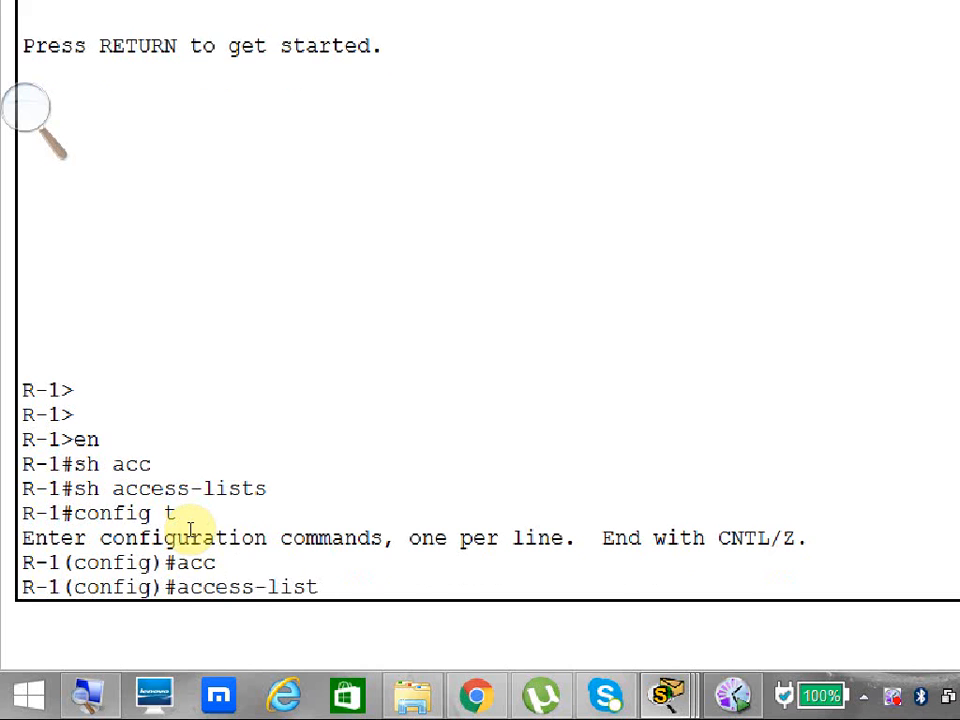
pyautogui.write('100 per')
pyautogui.press('Tab')
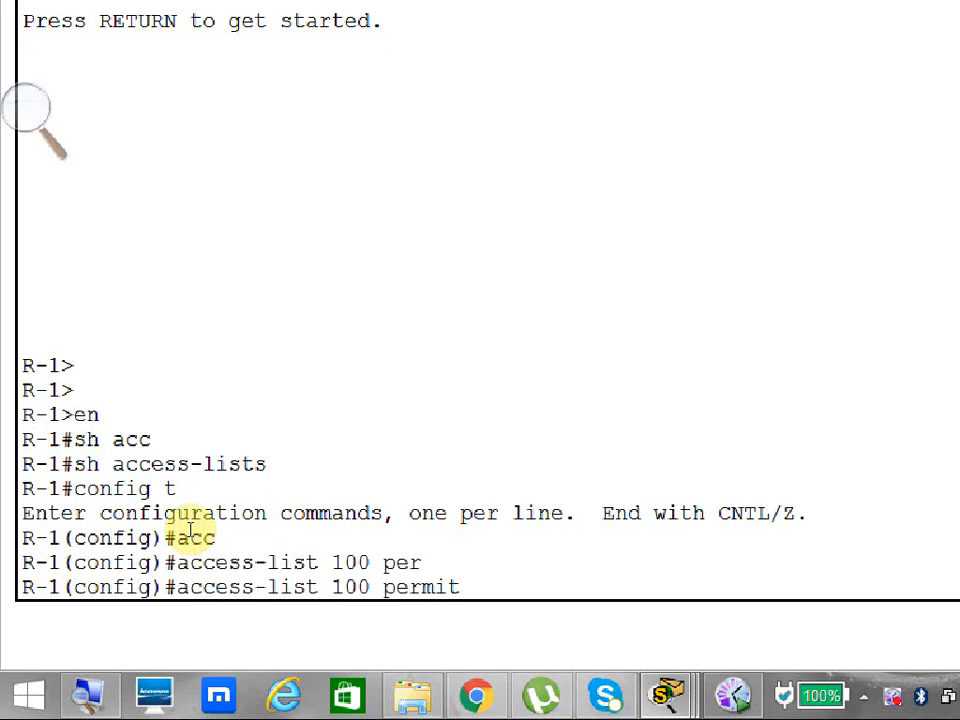
pyautogui.write('?tcp')
pyautogui.press('Tab')
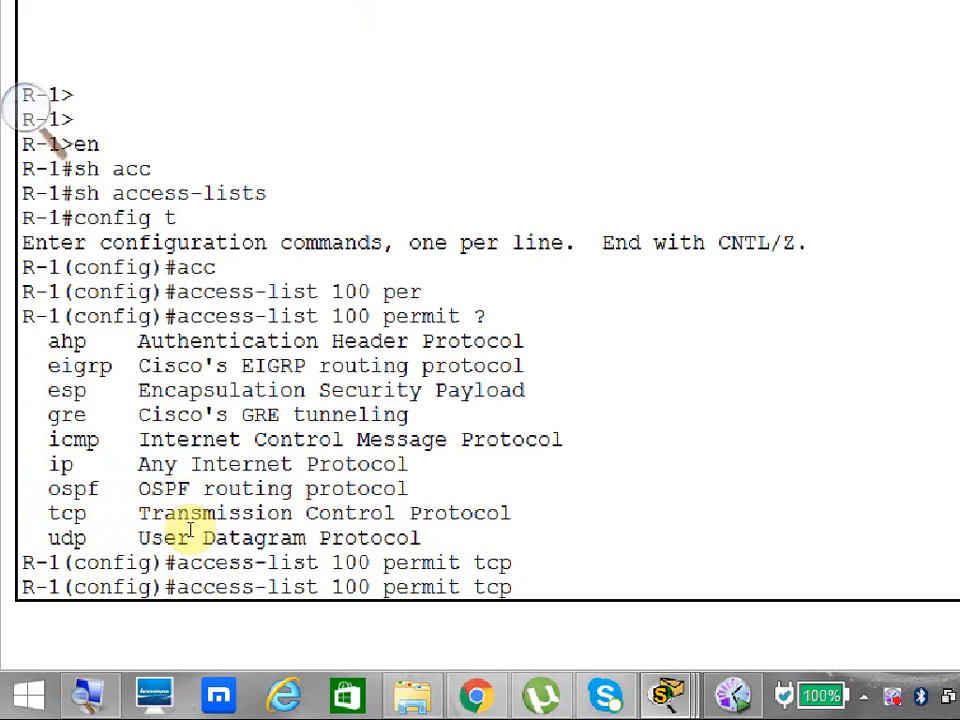
# List the source options, then specify source host 200.100.50.3 and destination host 1.1.1.2 for the tcp rule.
pyautogui.write('?hos')
pyautogui.press('Tab')
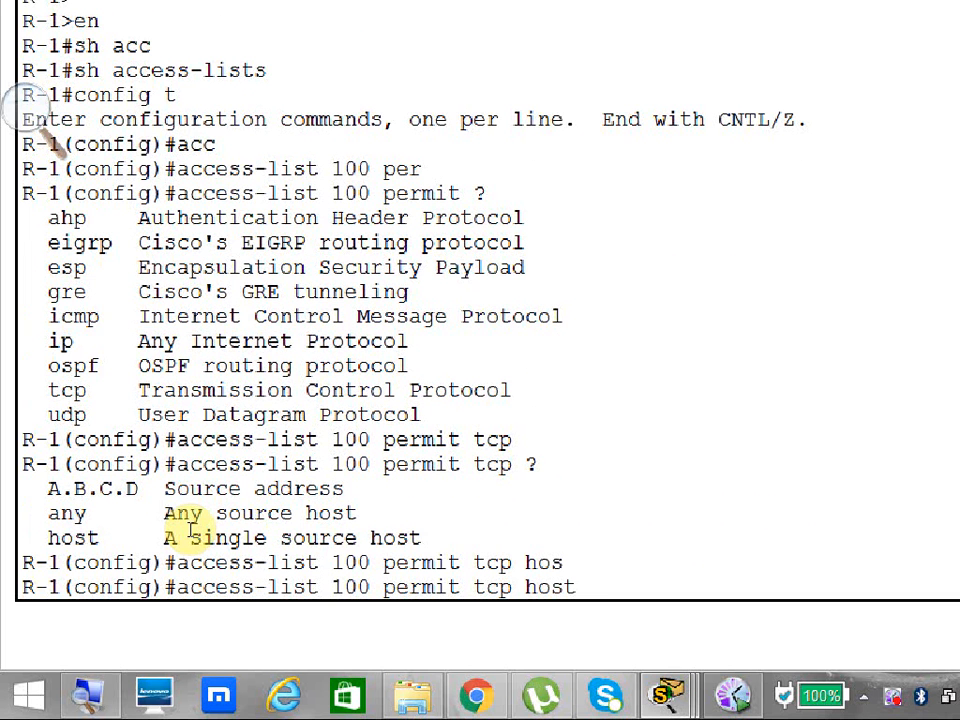
pyautogui.write('200.100.50.3')
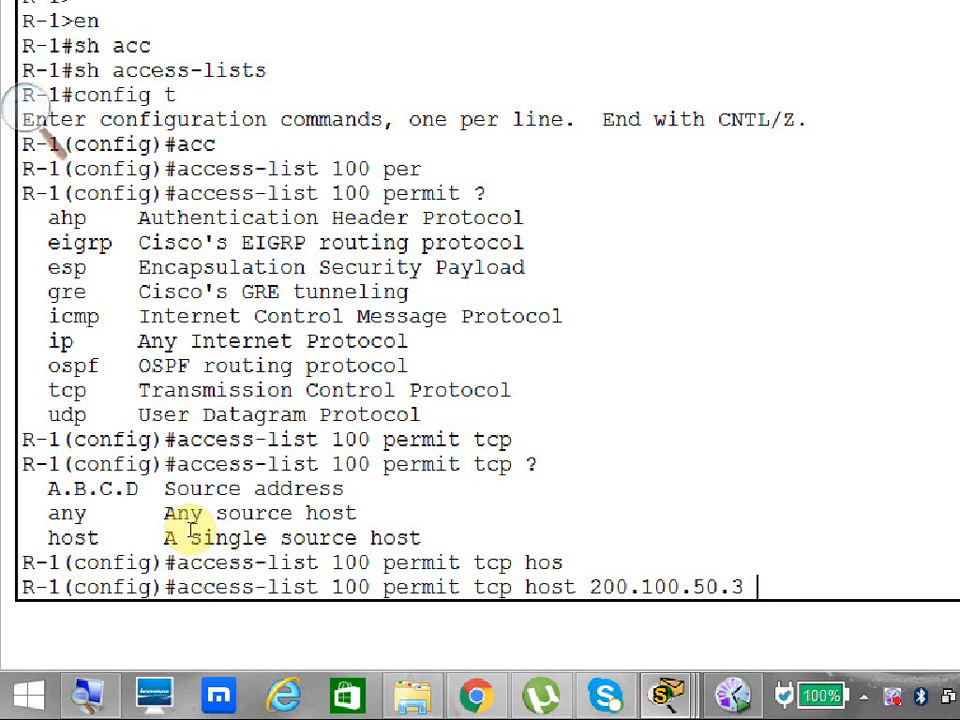
pyautogui.write(' hos')
pyautogui.press('Tab')
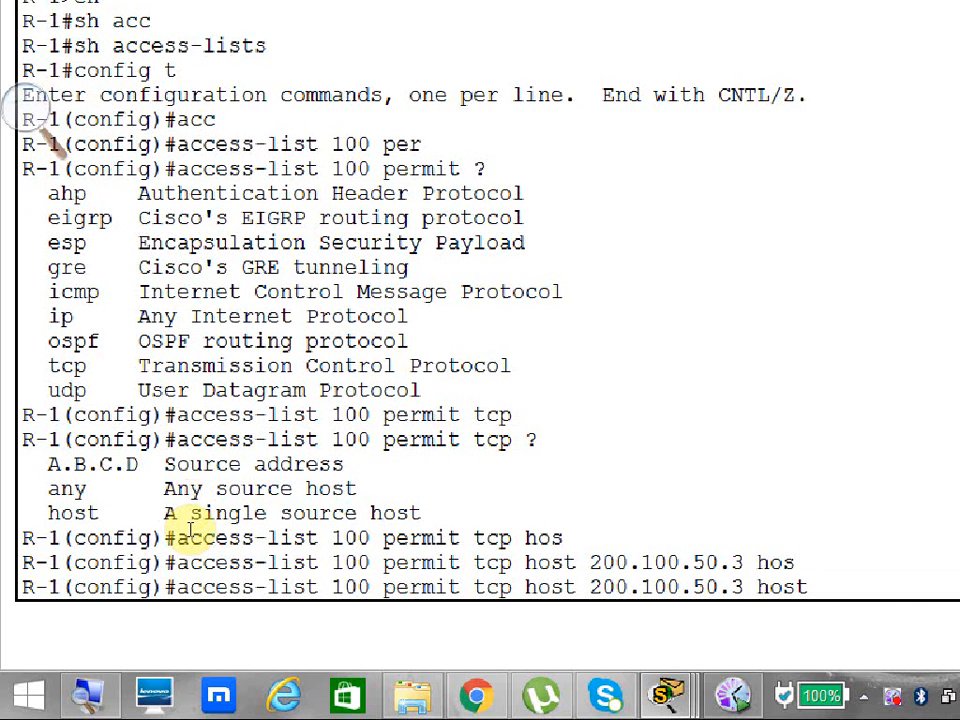
pyautogui.write('1.1.1.2')
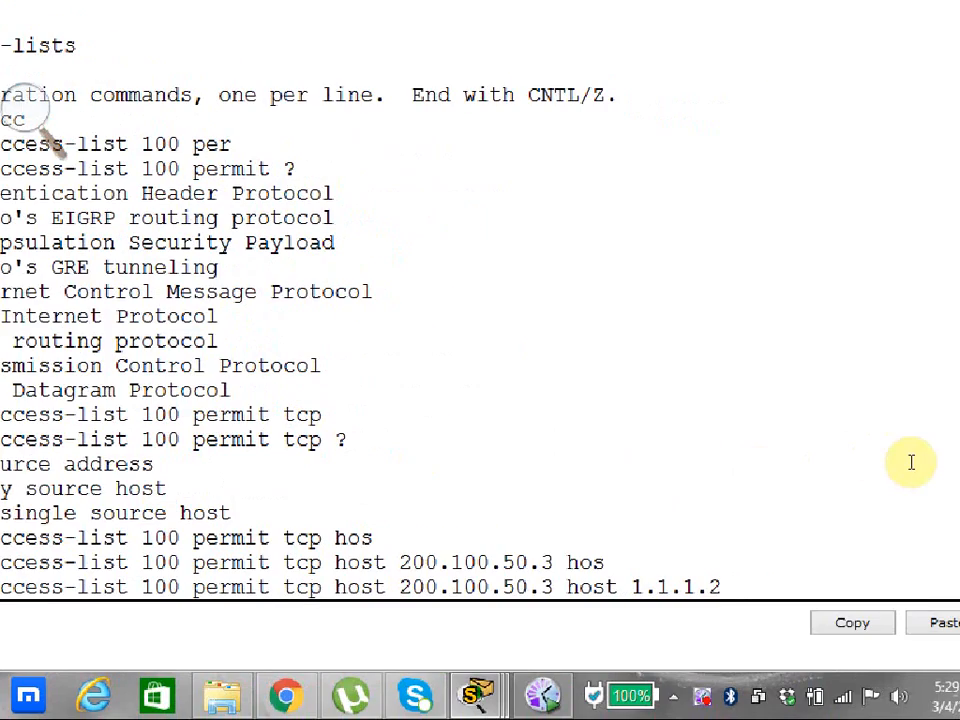
pyautogui.write(' ?')
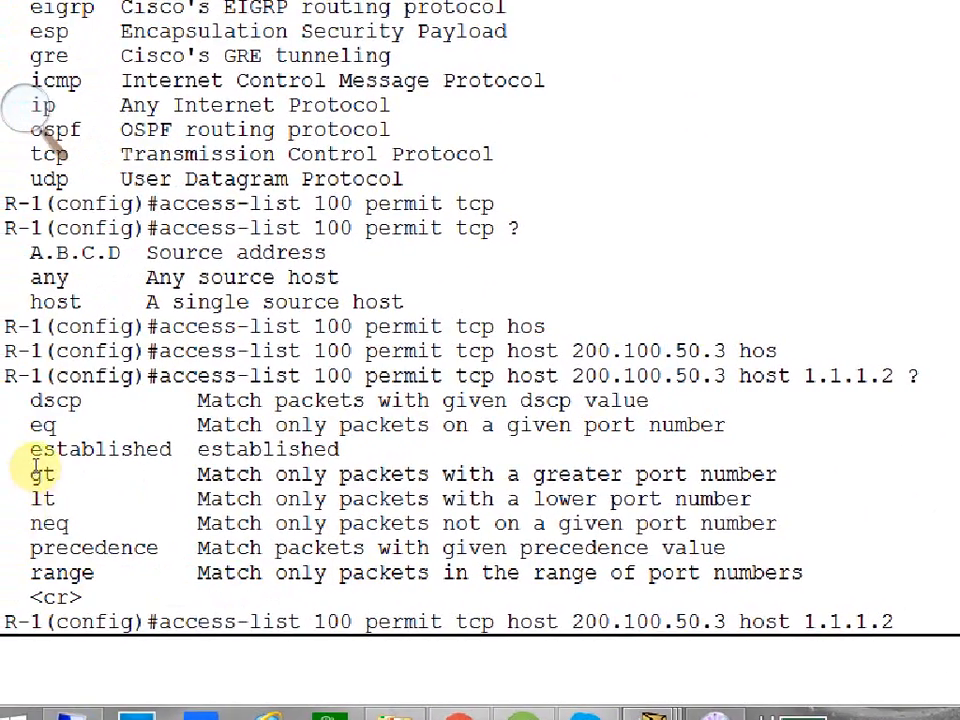
# List the matching options after the destination, add eq to the rule and list the available ports.
pyautogui.moveTo(30, 424); pyautogui.dragTo(578, 475)
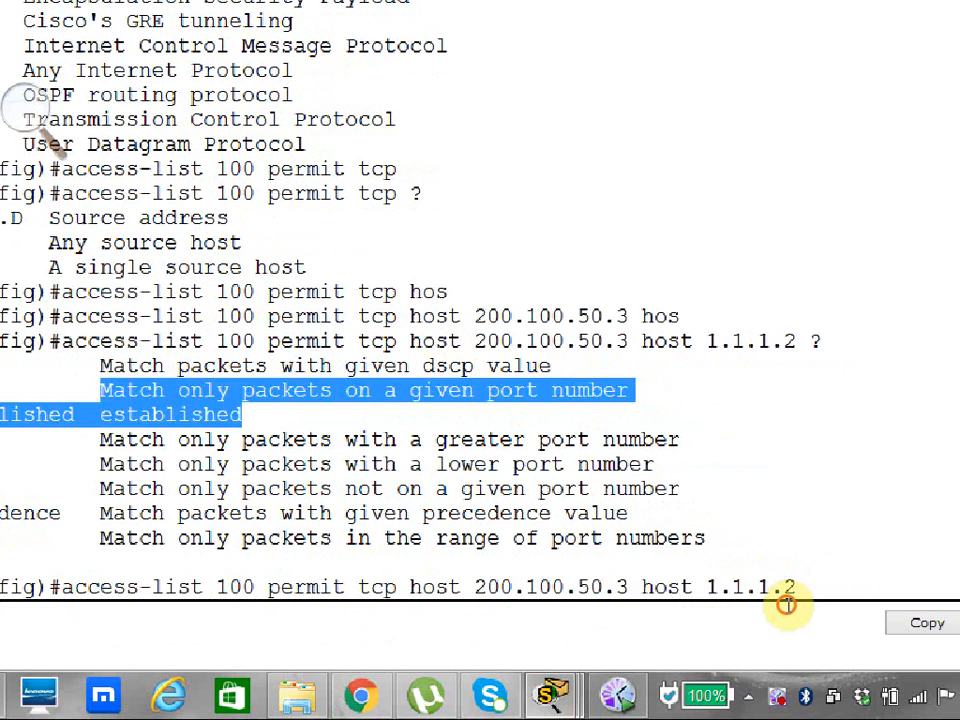
pyautogui.tripleClick(886, 632)
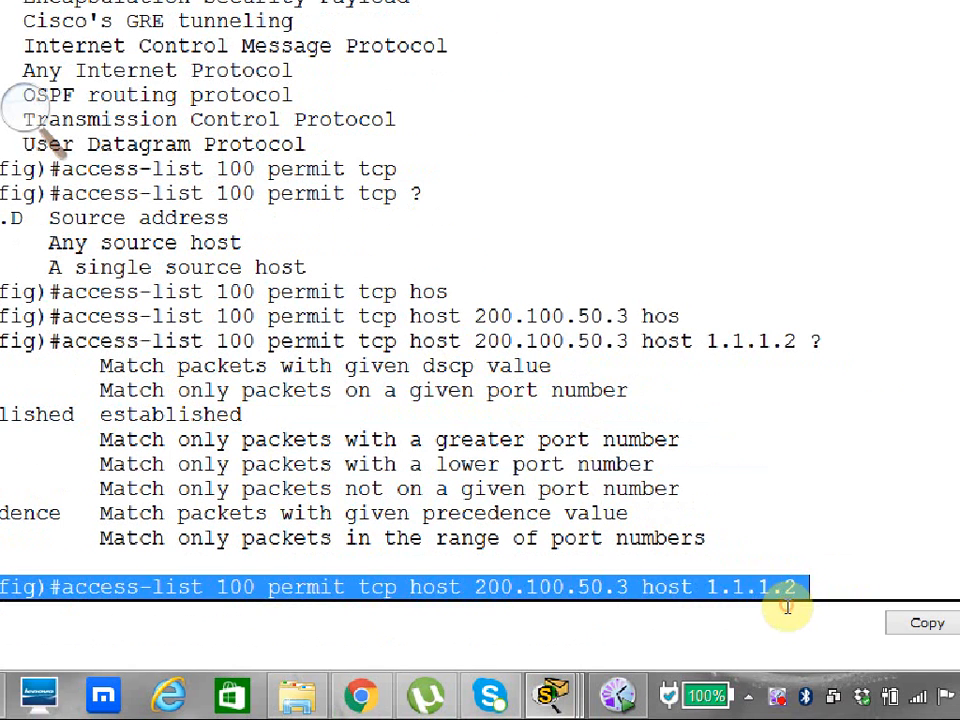
pyautogui.click(787, 607)
pyautogui.write('eq ')
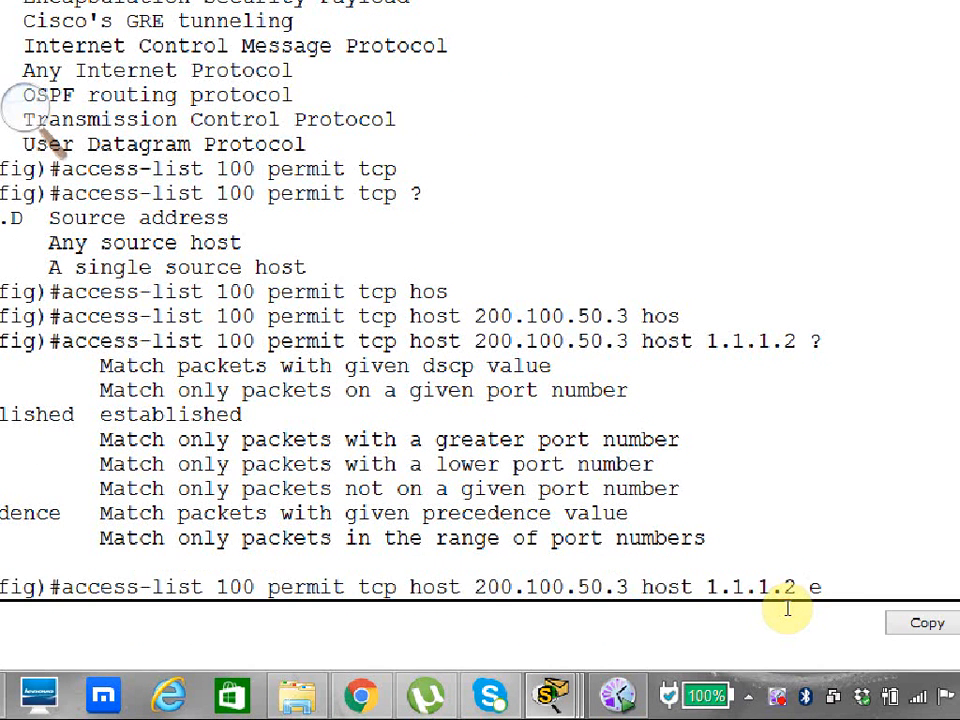
pyautogui.write('?')
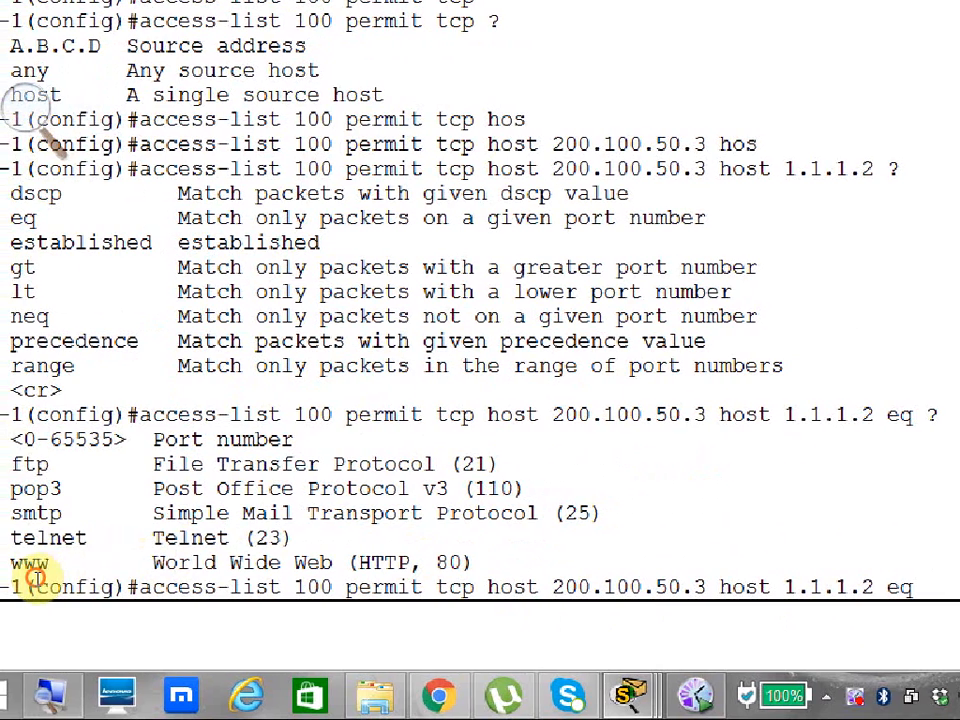
# Try to submit the access-list 100 rule with telent as the destination port name instead of 23.
pyautogui.moveTo(35, 577); pyautogui.dragTo(256, 568)
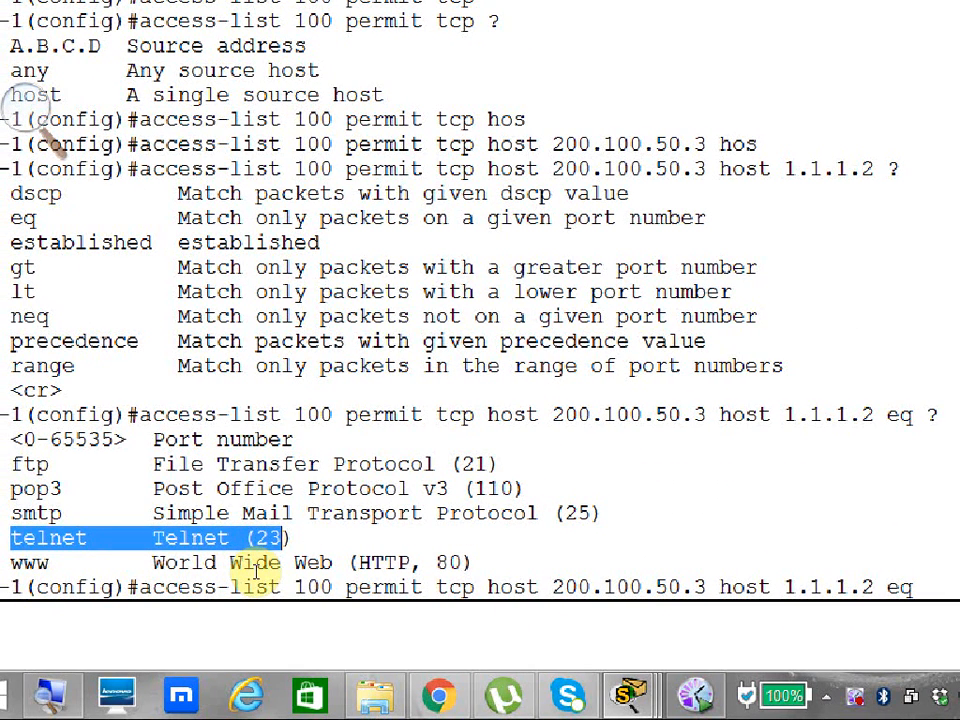
pyautogui.click(900, 610)
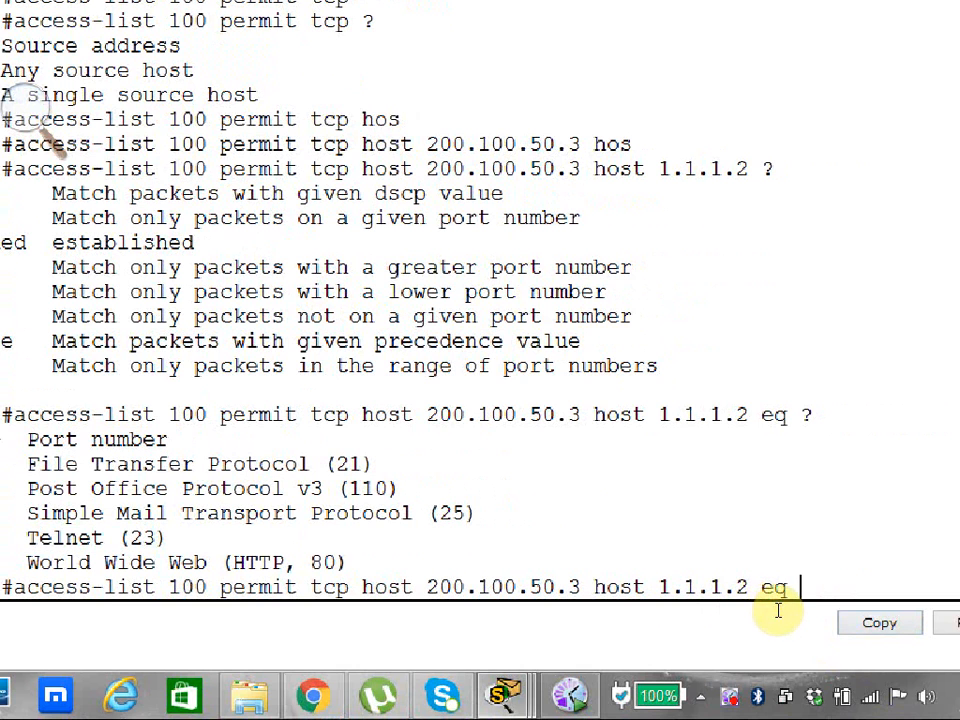
pyautogui.write('telent')
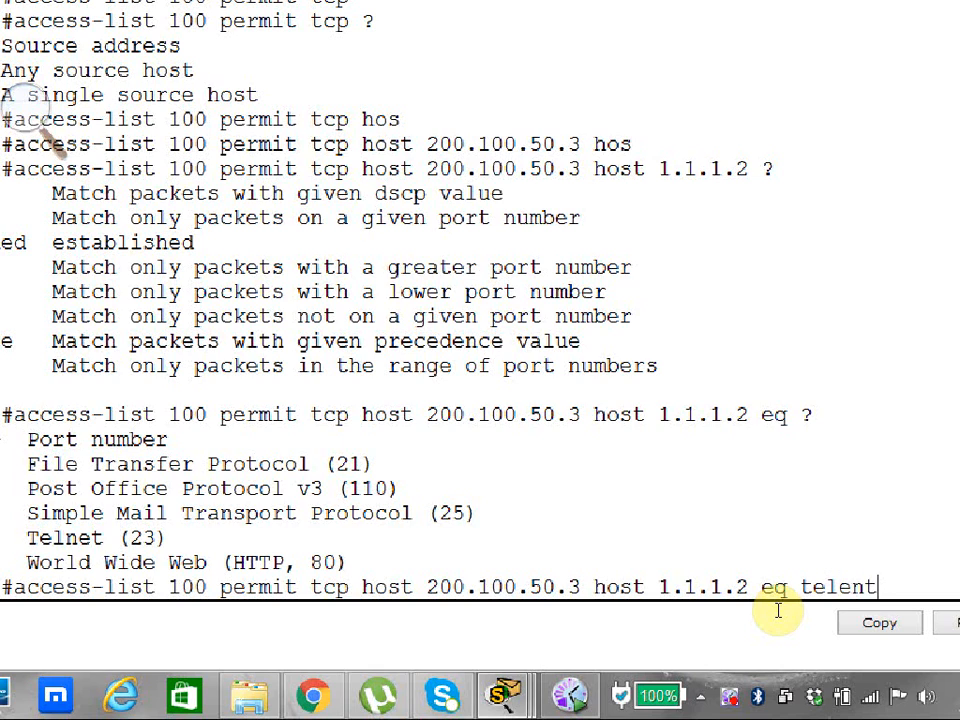
pyautogui.press('Return')
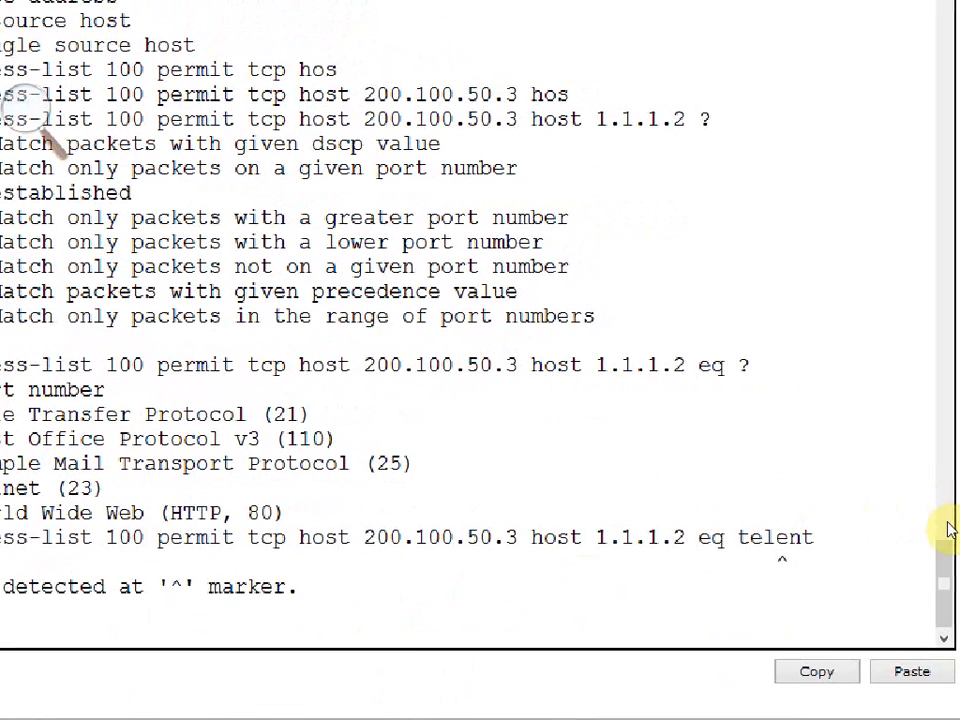
# Recall the last access-list 100 command, correct its port name to telnet and submit the rule.
pyautogui.click(862, 538)
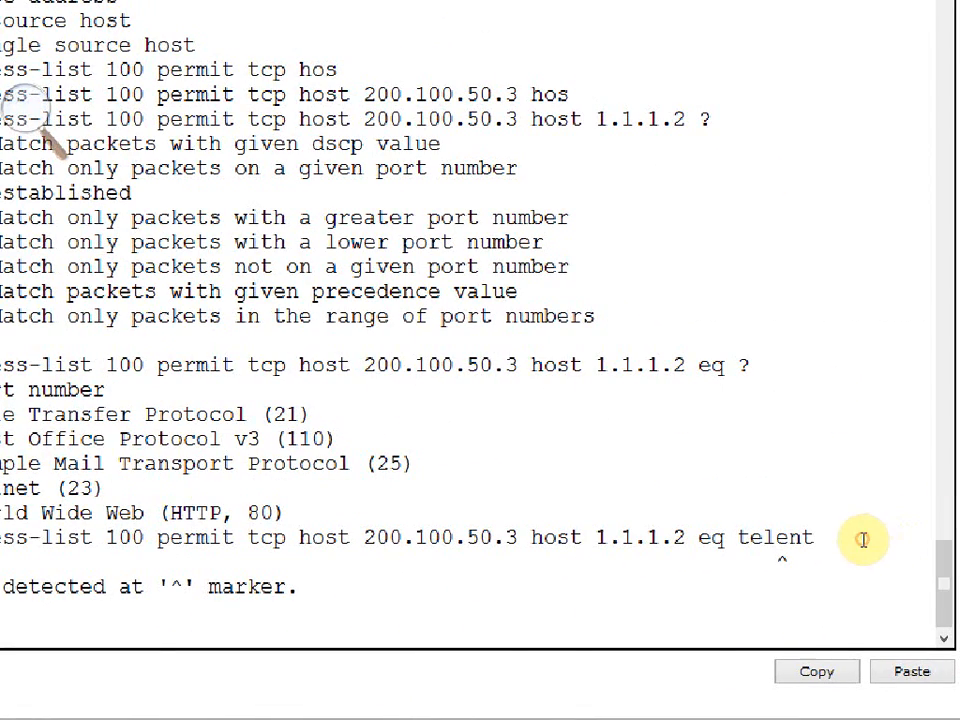
pyautogui.press('Up')
pyautogui.press('BackSpace')
pyautogui.press('BackSpace')
pyautogui.press('BackSpace')
pyautogui.write('net')
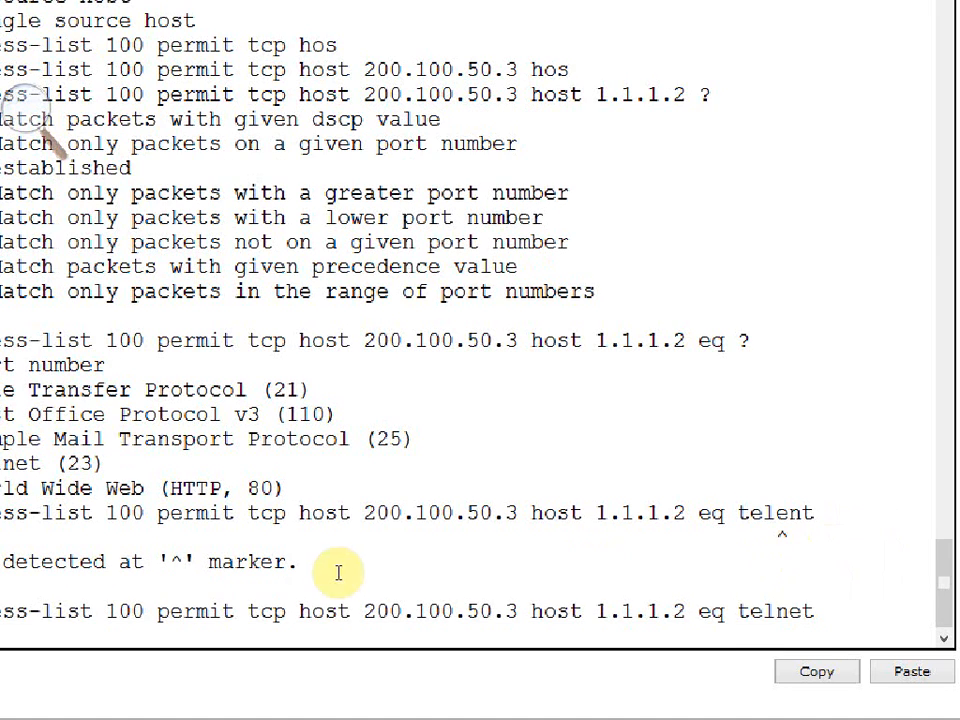
pyautogui.press('Return')
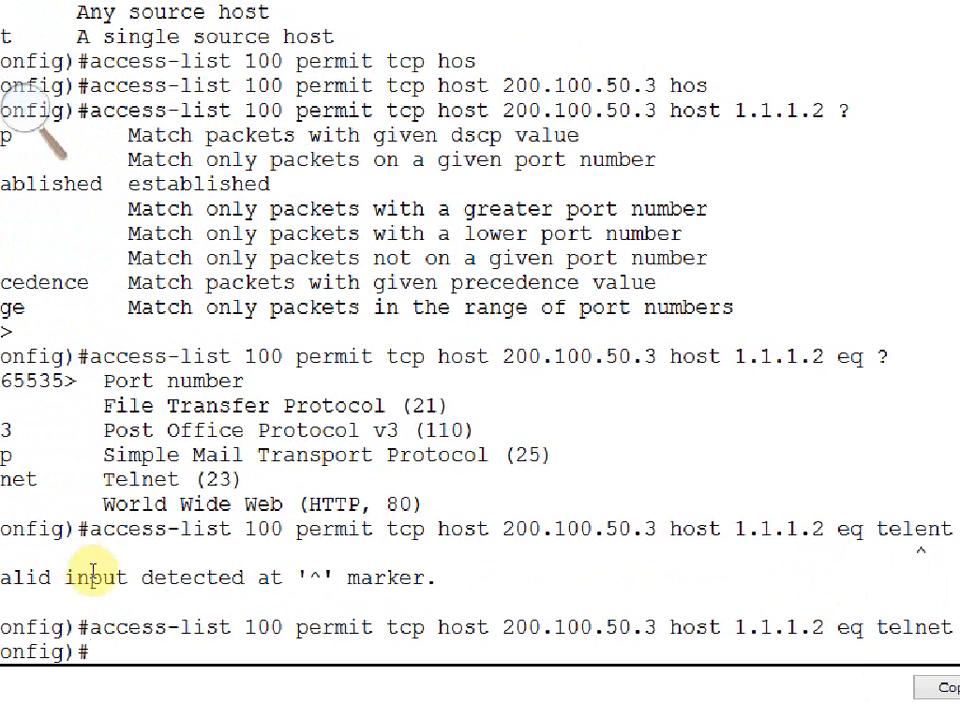
# Start a new access-list 100 rule that denies tcp traffic.
pyautogui.write('acc')
pyautogui.press('Tab')
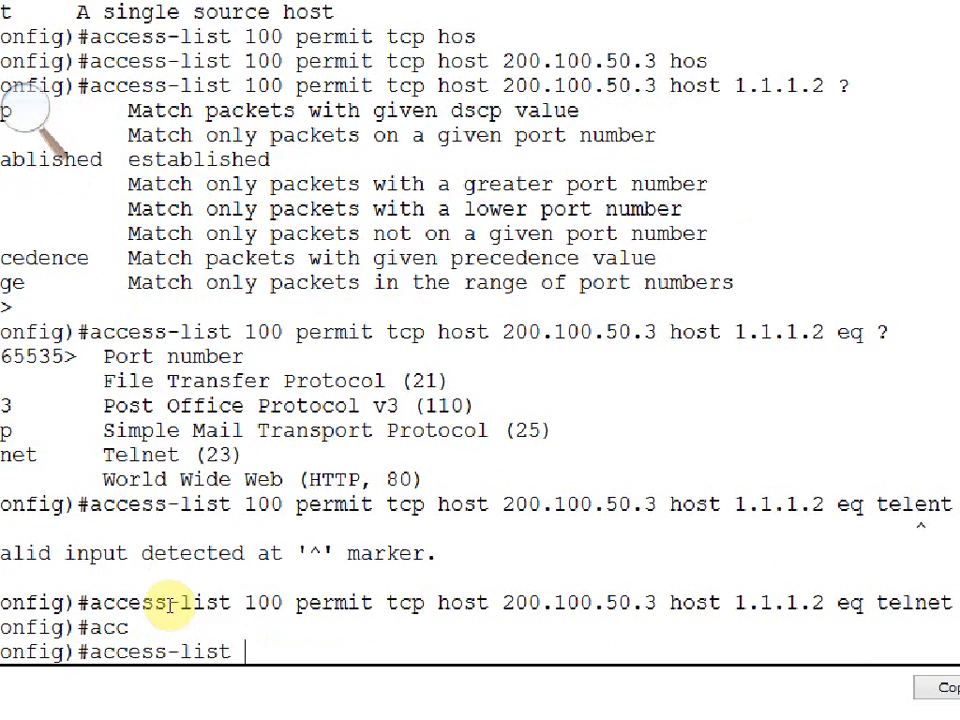
pyautogui.write('100 deny')
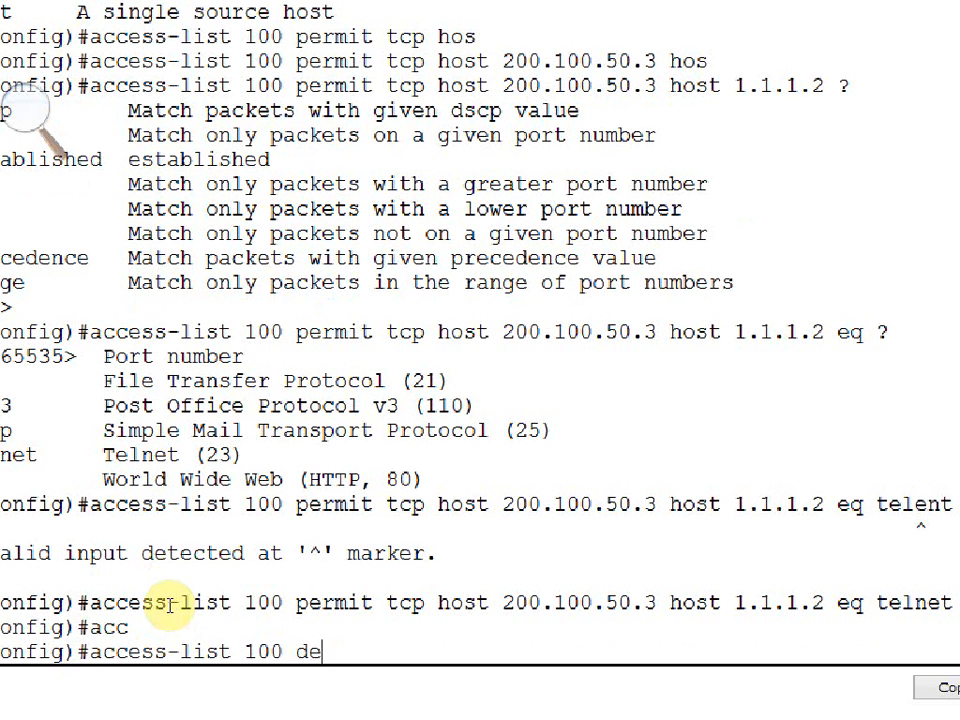
pyautogui.press('Tab')
pyautogui.write('tcp')
pyautogui.press('Tab')
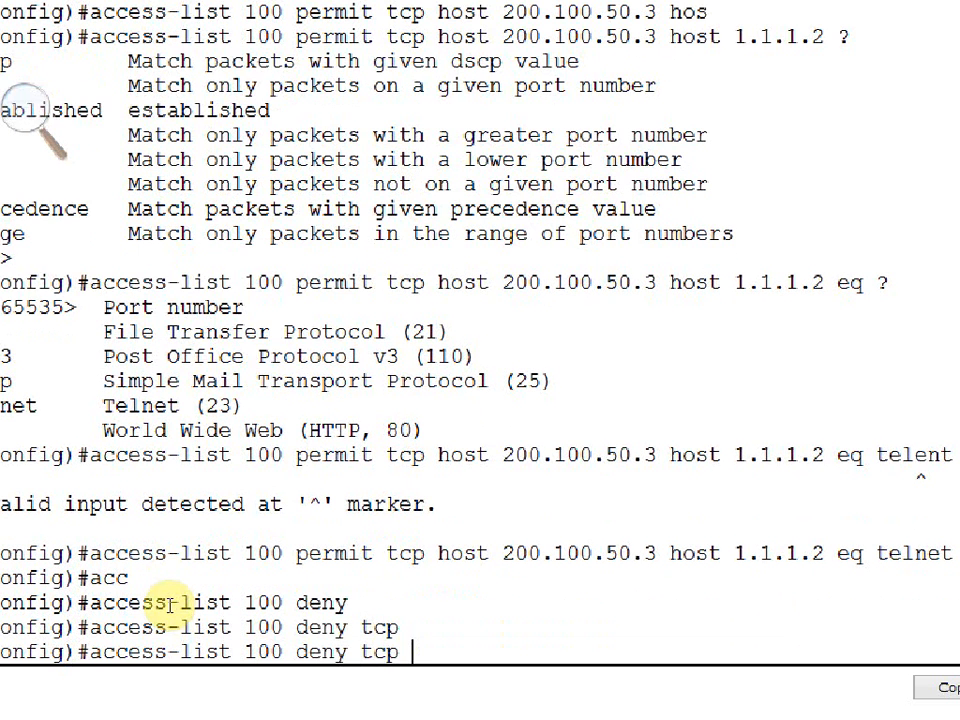
# Complete the deny tcp rule with any source, any destination and port eq telnet, and submit it.
pyautogui.write('any any')
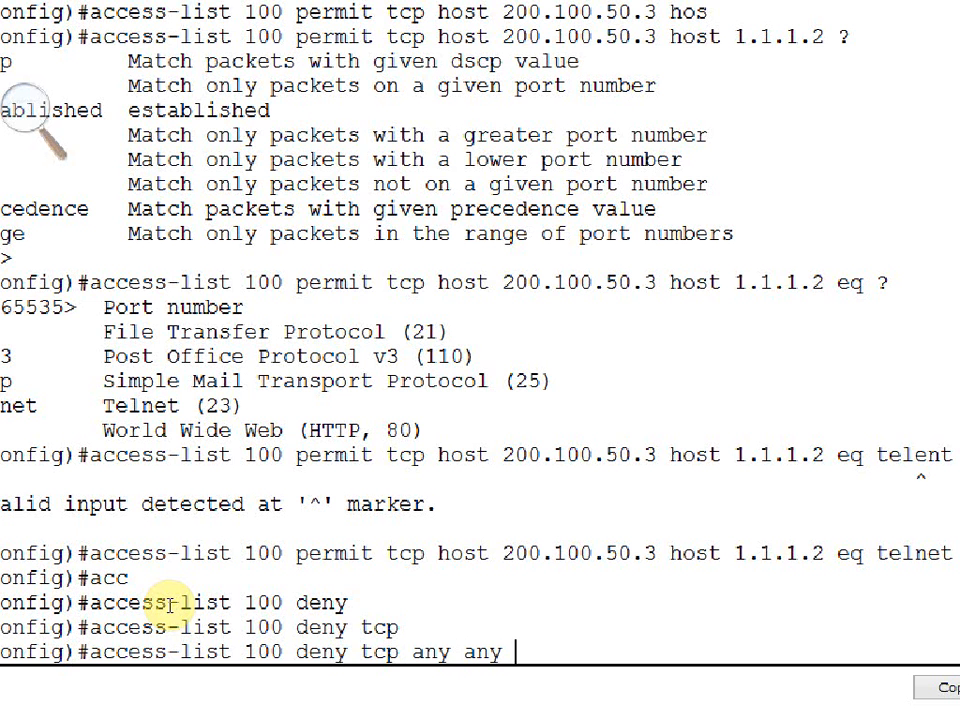
pyautogui.write(' eq')
pyautogui.press('Tab')
pyautogui.write('t')
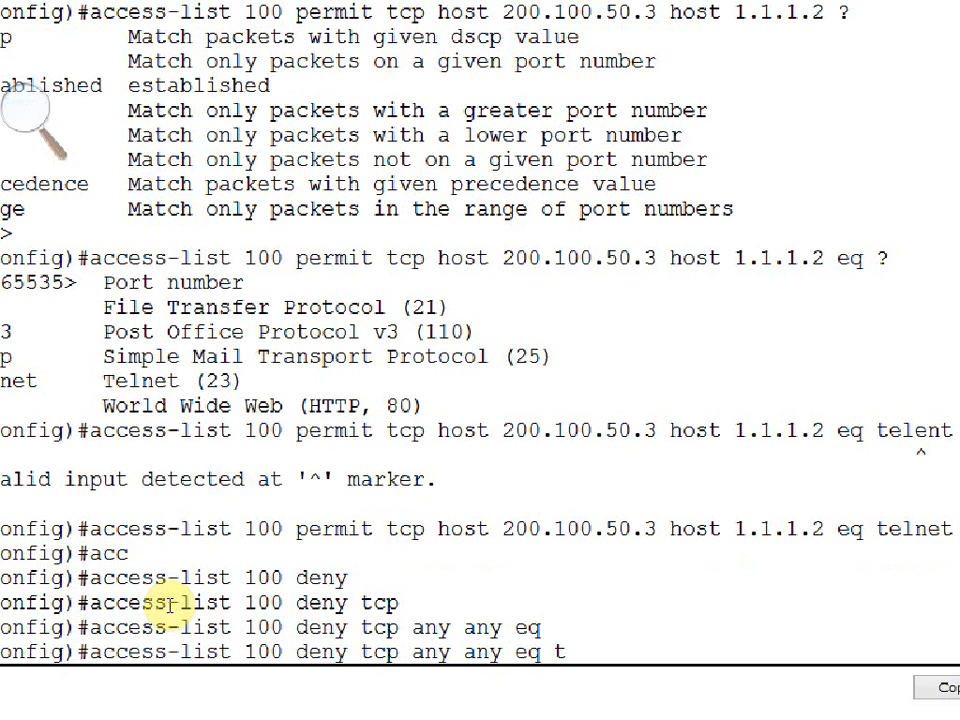
pyautogui.write('eln')
pyautogui.press('Tab')
pyautogui.press('Return')
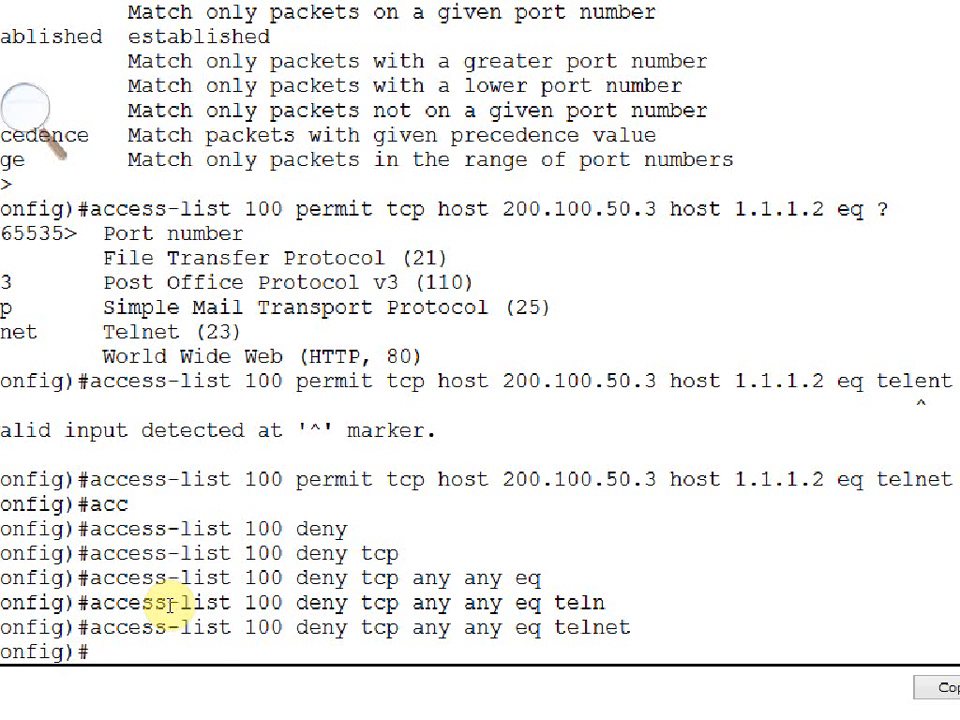
# Start a permit rule for access-list 100 and list the protocols it accepts.
pyautogui.write('acc')
pyautogui.press('Tab')
pyautogui.write('1')
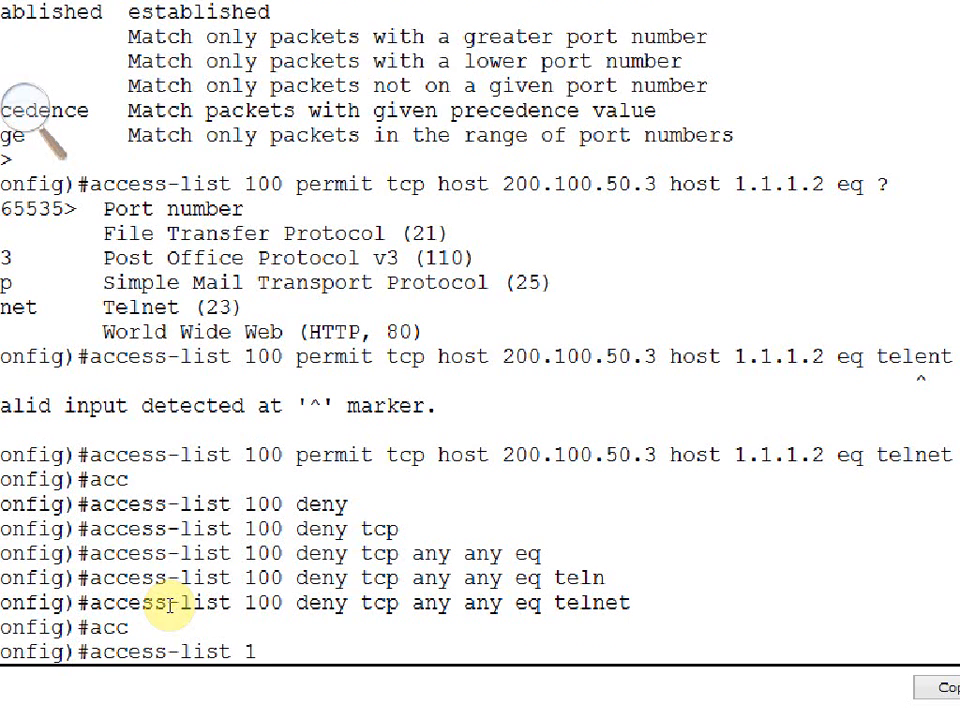
pyautogui.write('00 per')
pyautogui.press('Tab')
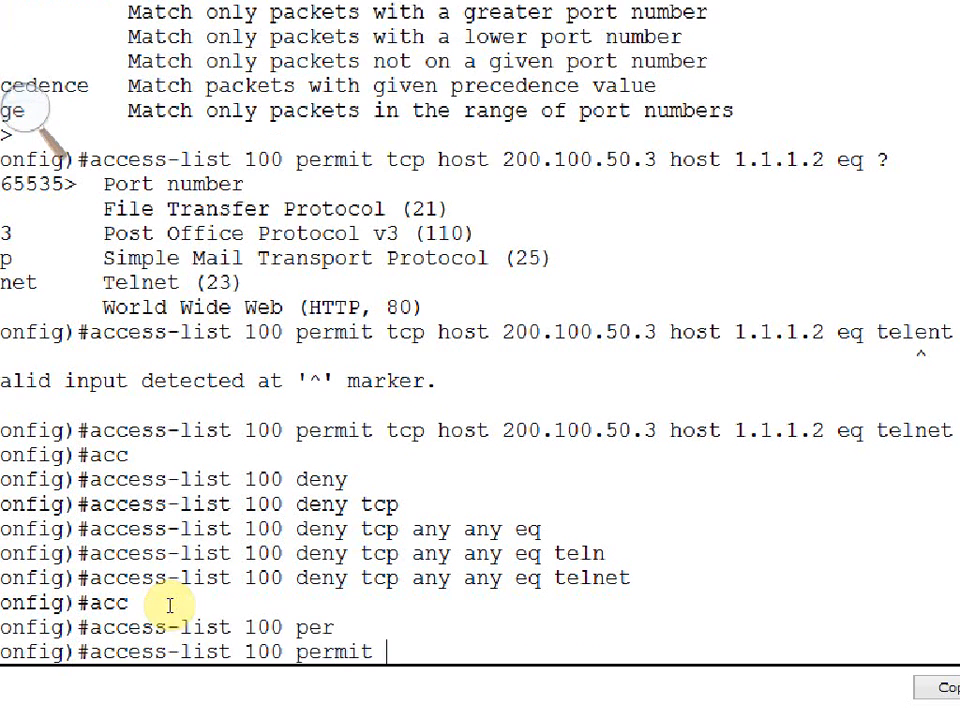
pyautogui.write('?')
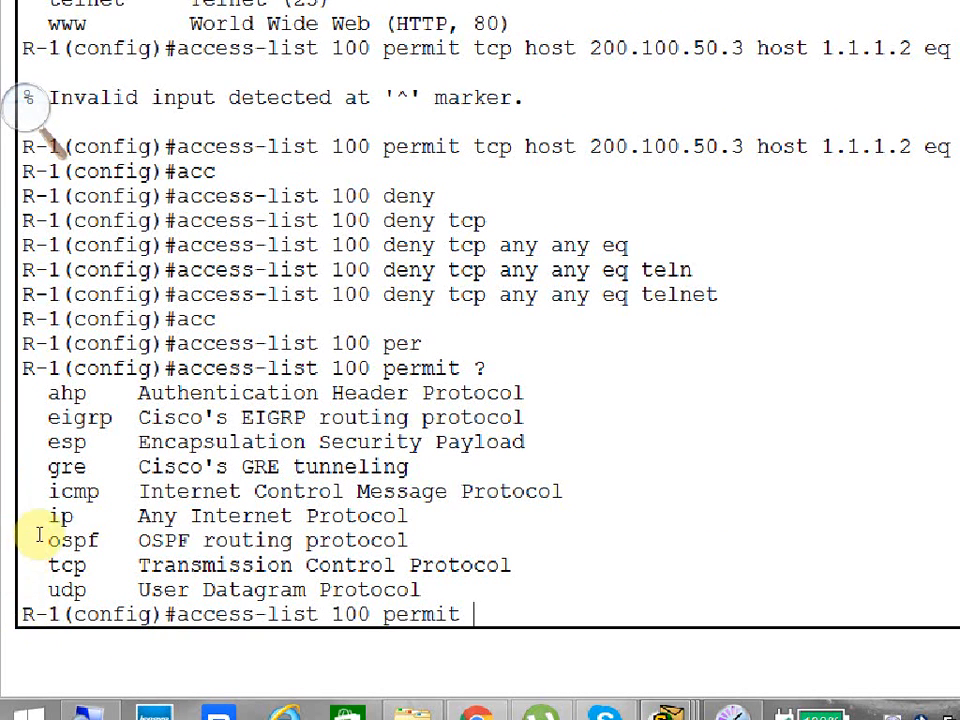
pyautogui.moveTo(47, 515); pyautogui.dragTo(88, 517)
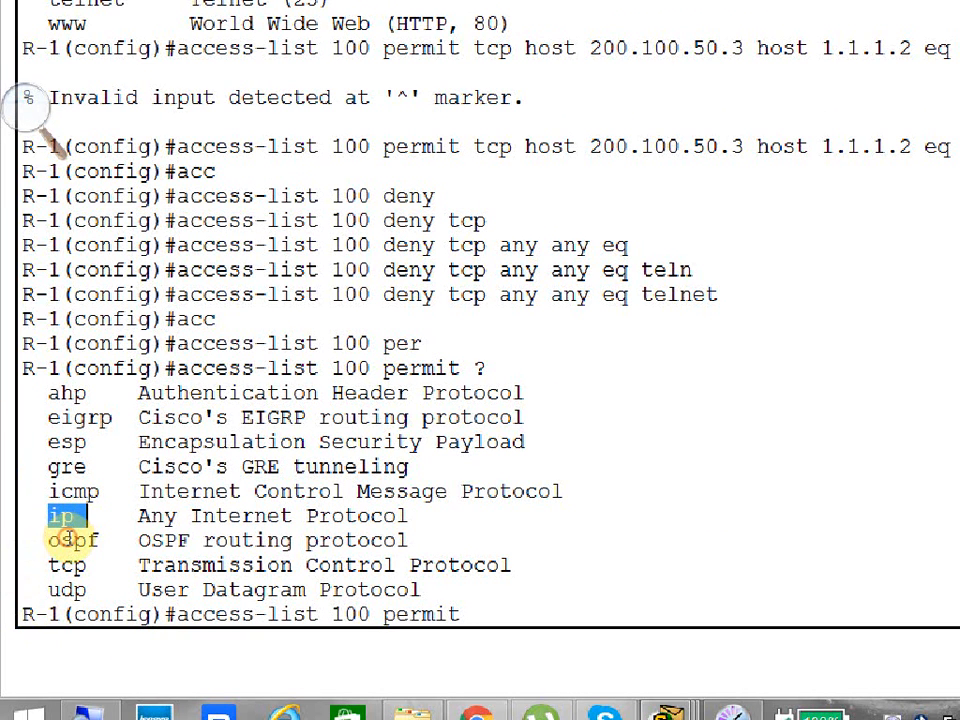
pyautogui.click(380, 614)
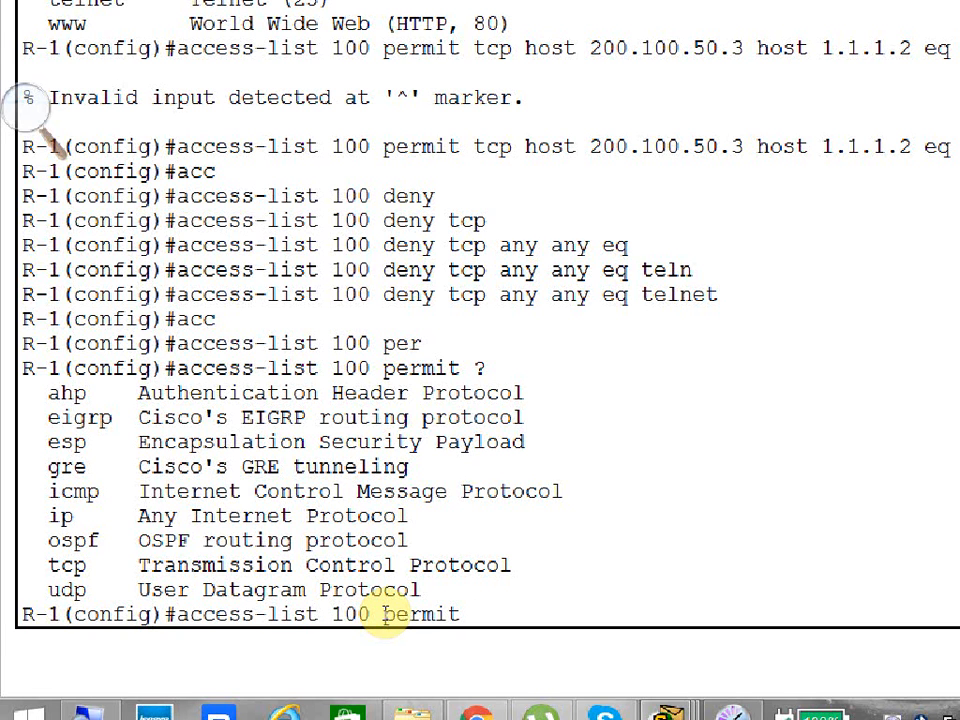
# Choose ip as the protocol, list the source options and submit the rule as permit ip any any.
pyautogui.write('ip ?')
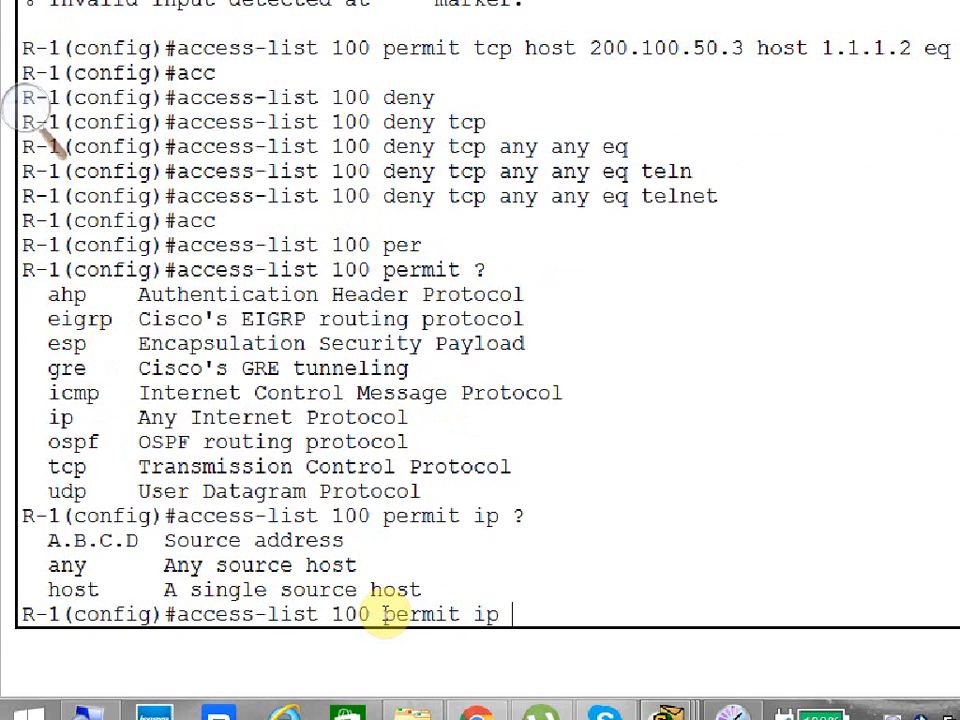
pyautogui.write('any any')
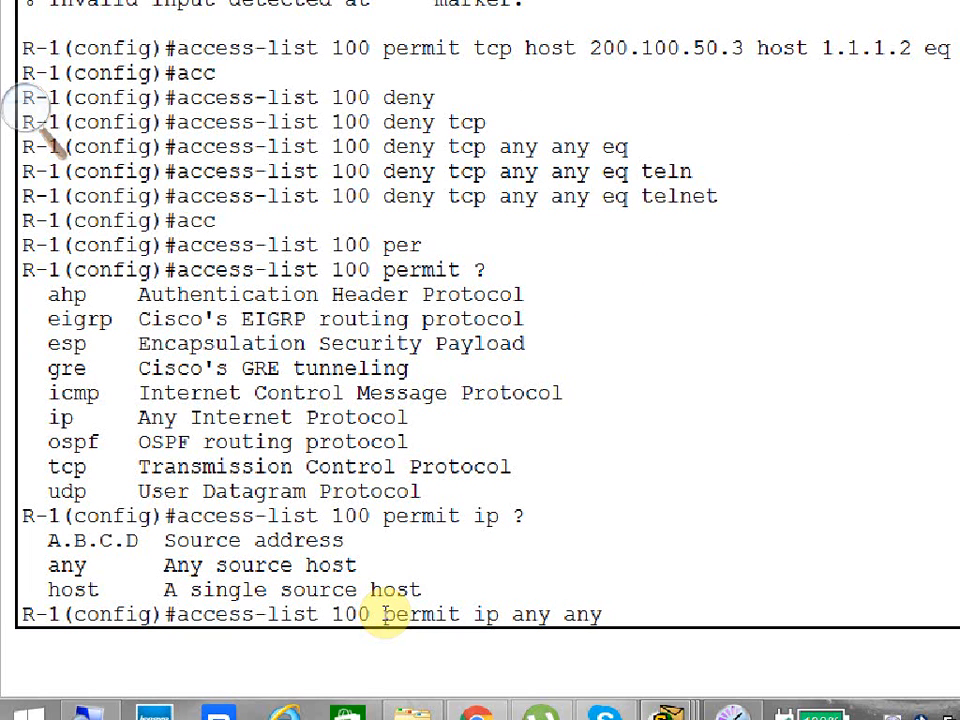
pyautogui.press('Return')
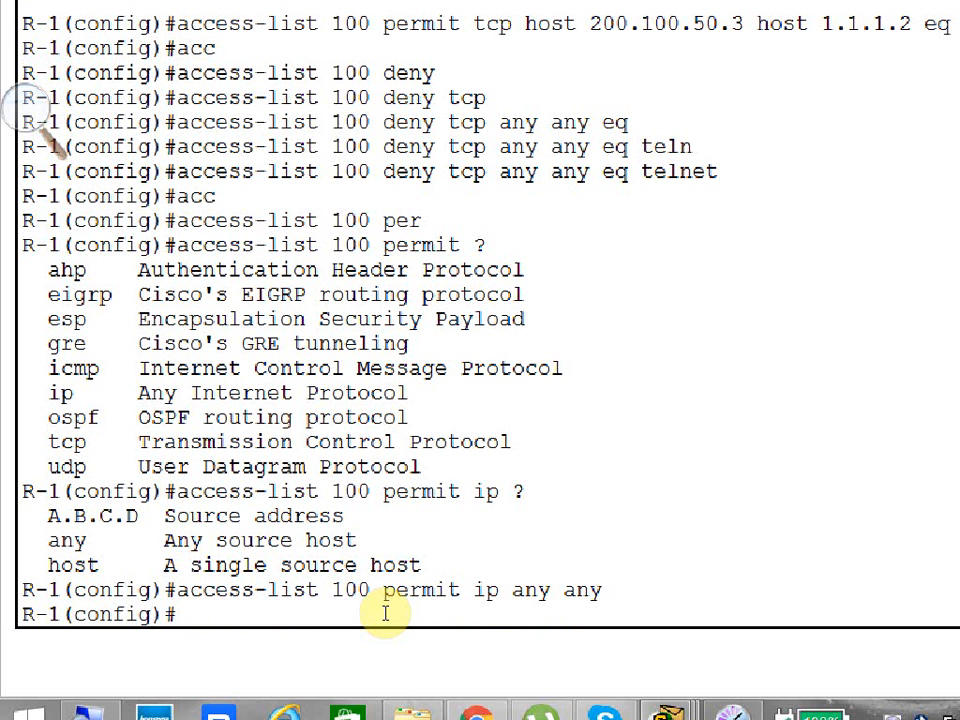
# Leave global configuration mode, display the router's access lists and review the rules of extended list 100.
pyautogui.write('exit')
pyautogui.press('Return')
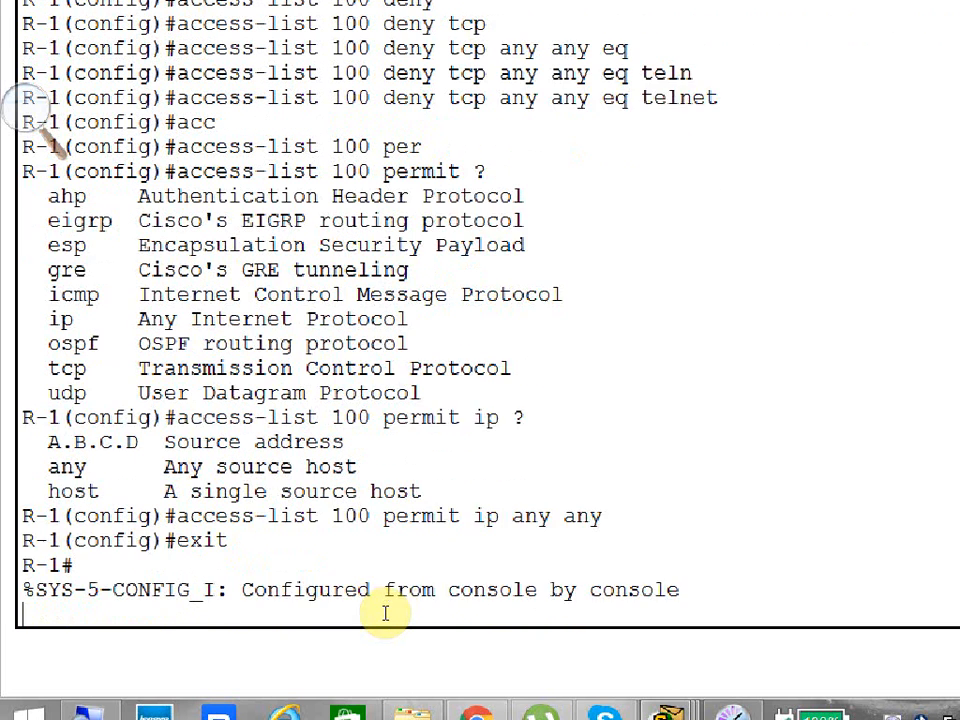
pyautogui.press('Return')
pyautogui.write('sh acc')
pyautogui.press('Tab')
pyautogui.press('Return')
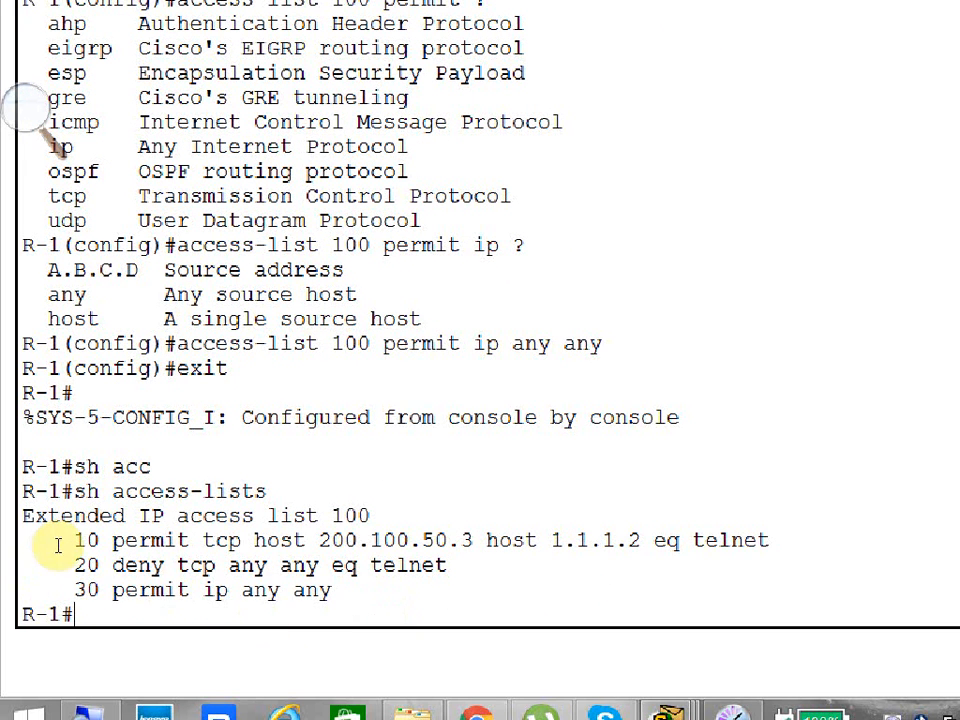
pyautogui.moveTo(74, 541); pyautogui.dragTo(246, 602)
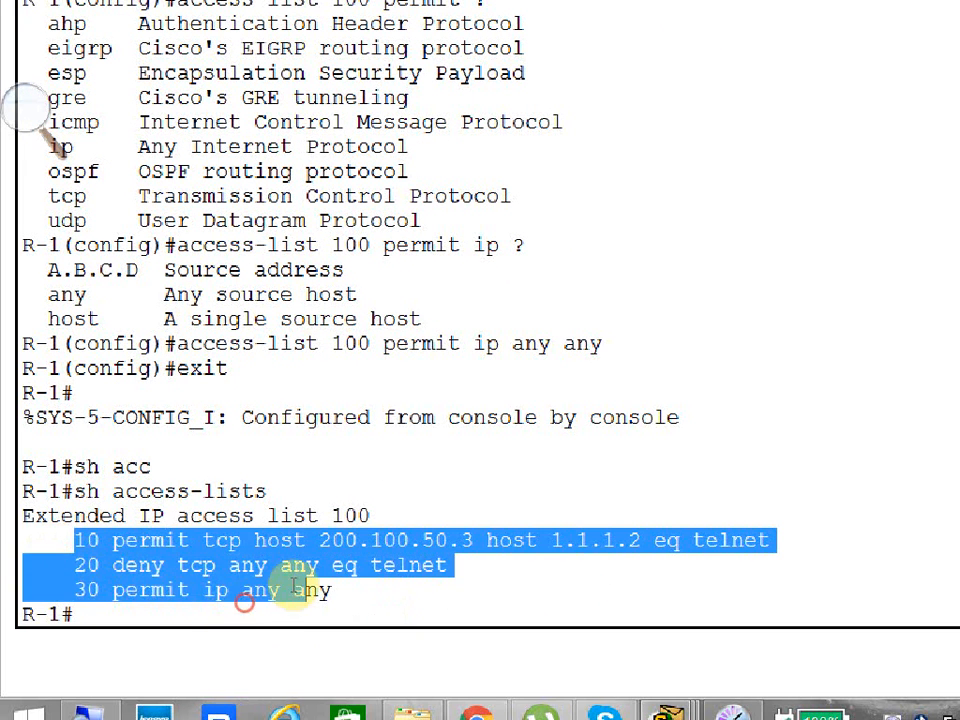
pyautogui.click(387, 556)
pyautogui.moveTo(387, 556); pyautogui.dragTo(73, 590)
pyautogui.doubleClick(76, 566)
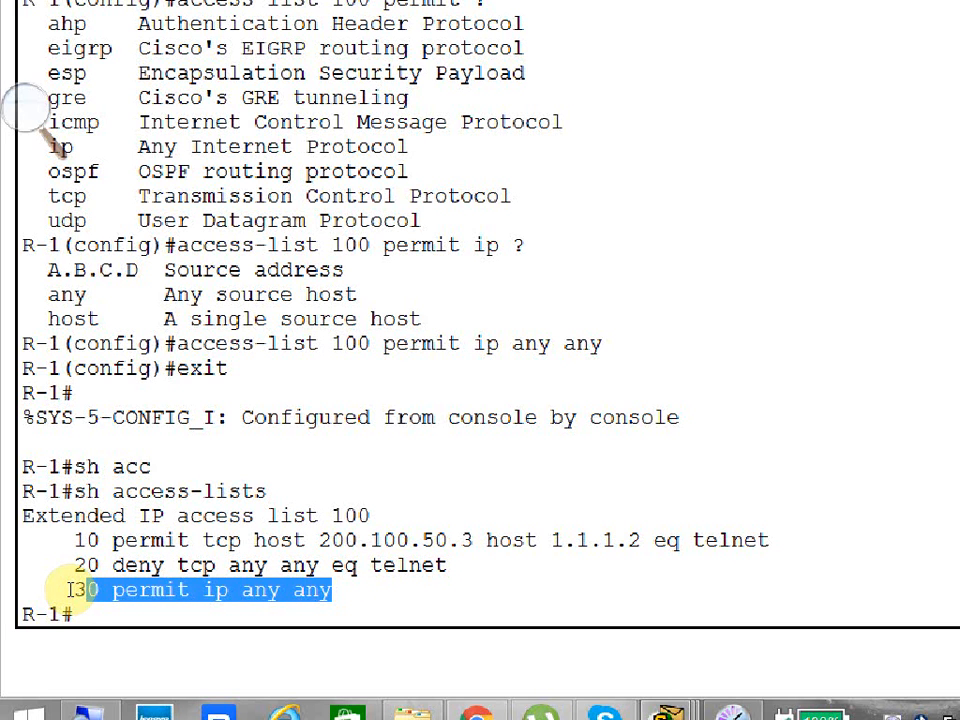
pyautogui.click(94, 618)
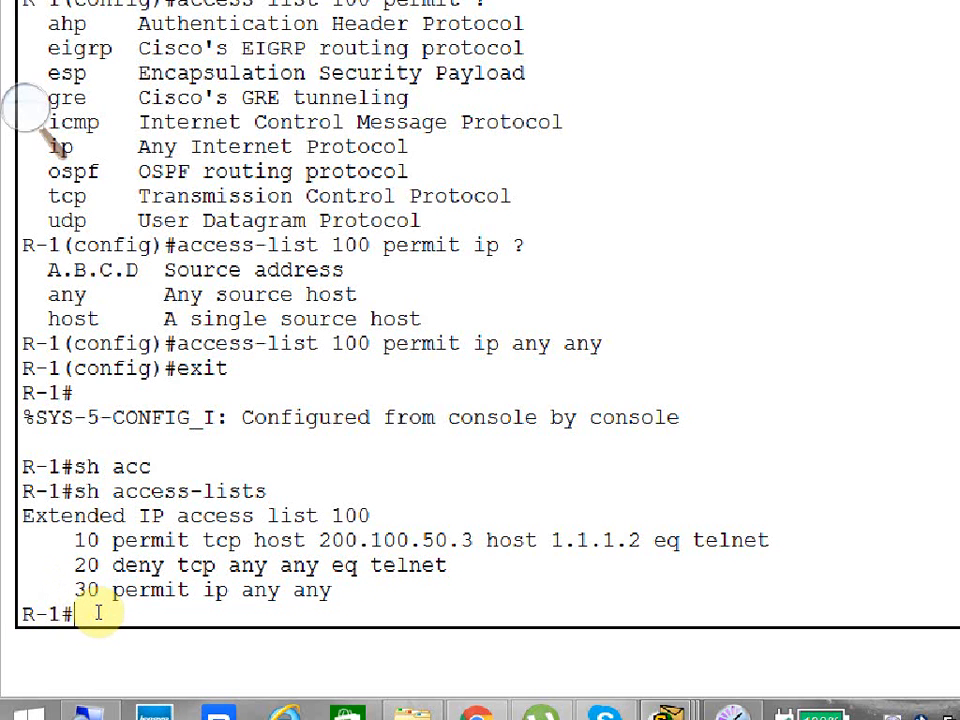
# Enter global configuration mode from the terminal.
pyautogui.write('config t')
pyautogui.press('Return')
pyautogui.write('acc')
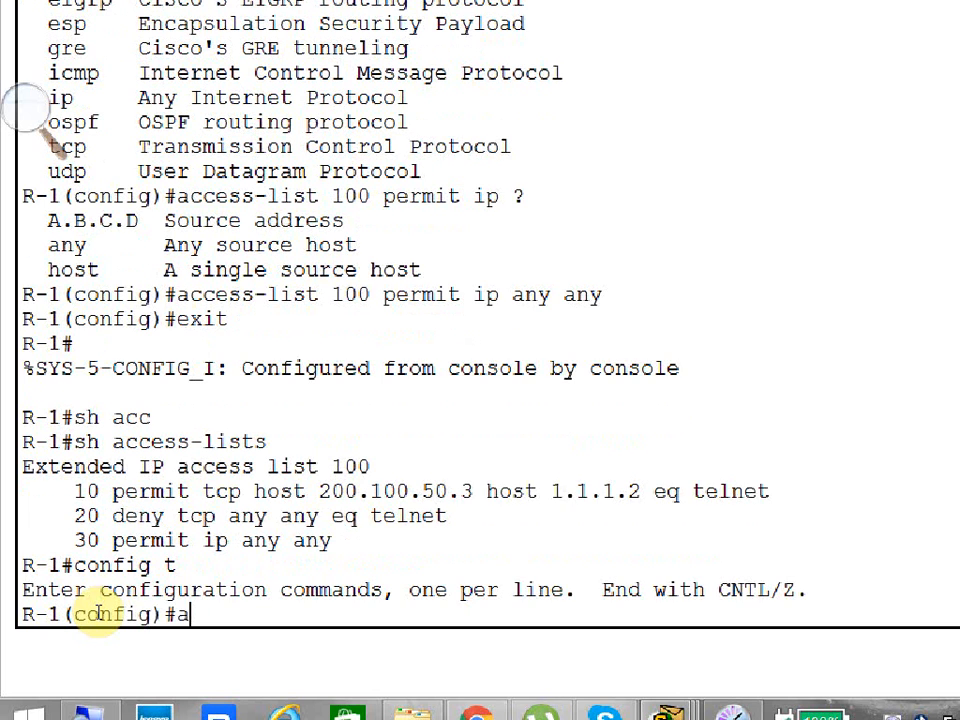
pyautogui.press('Tab')
pyautogui.press('BackSpace')
pyautogui.press('BackSpace')
pyautogui.press('BackSpace')
pyautogui.press('BackSpace')
pyautogui.press('BackSpace')
pyautogui.press('BackSpace')
pyautogui.press('BackSpace')
pyautogui.press('BackSpace')
pyautogui.press('BackSpace')
pyautogui.press('BackSpace')
pyautogui.press('BackSpace')
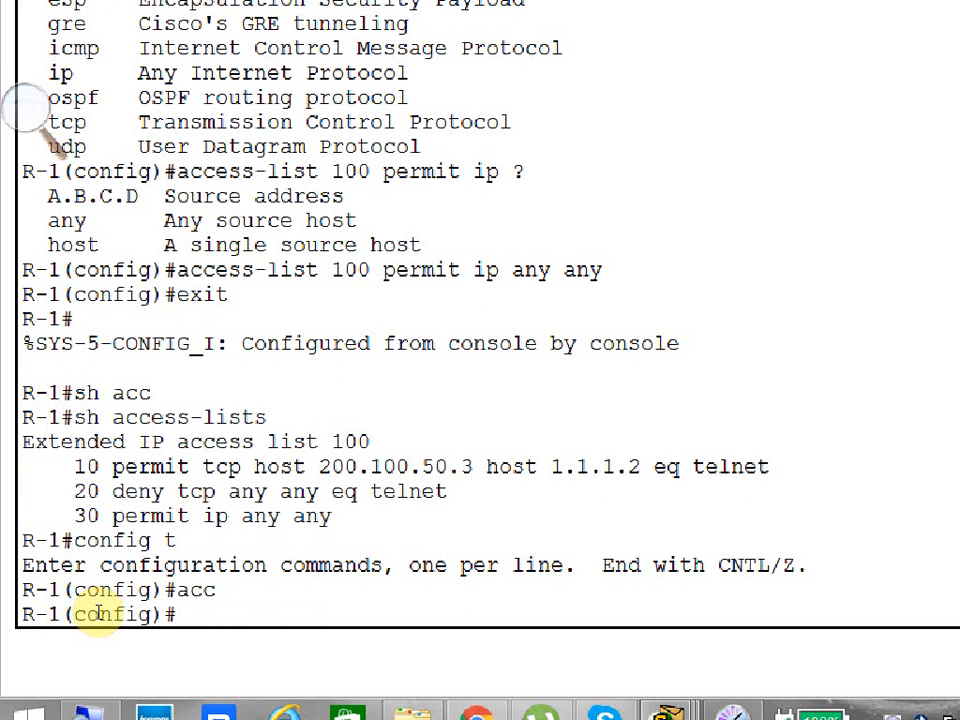
# Enter interface configuration mode for serial 0/0.
pyautogui.write('inter')
pyautogui.press('Tab')
pyautogui.write('sw')
pyautogui.press('Tab')
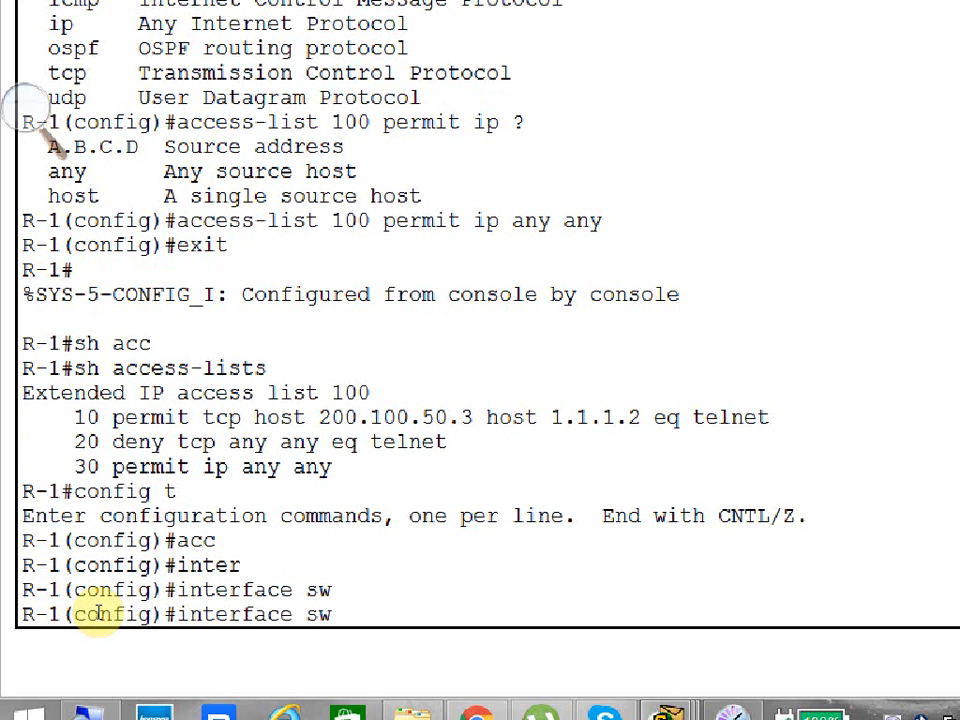
pyautogui.press('BackSpace')
pyautogui.press('Tab')
pyautogui.write('0/0')
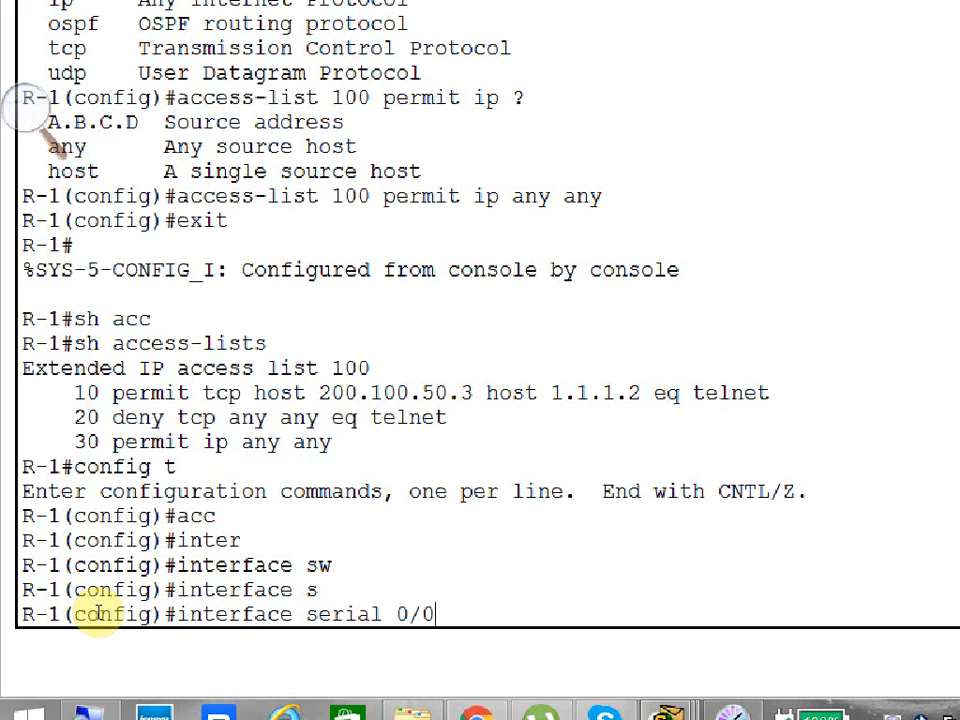
pyautogui.press('Return')
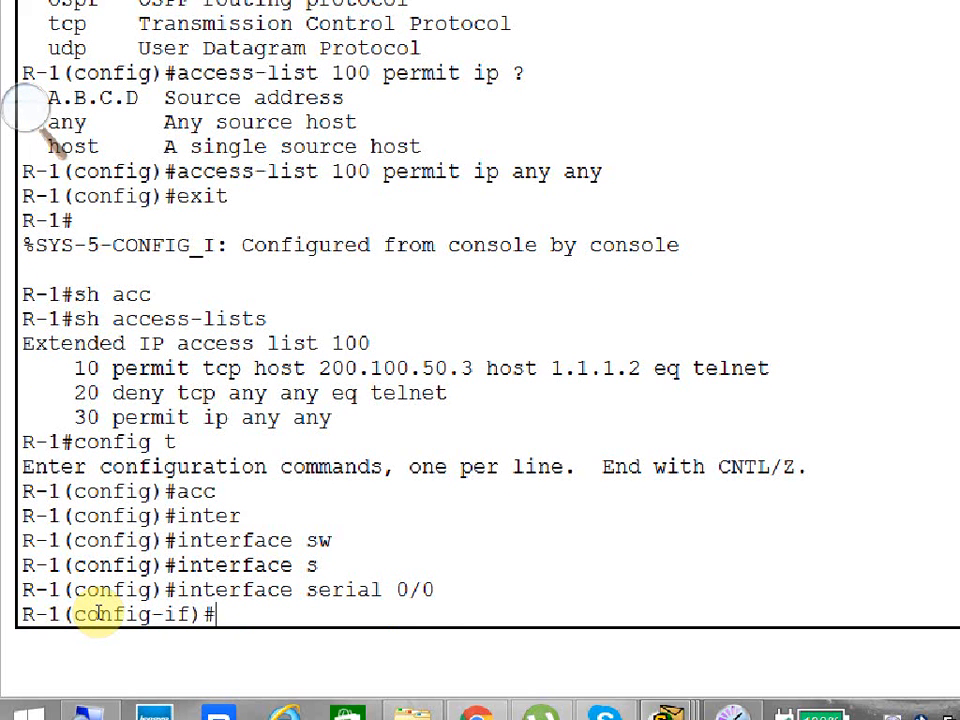
# Apply access list 100 to the interface in the outbound direction with ip access-group.
pyautogui.write('ip acc')
pyautogui.press('Tab')
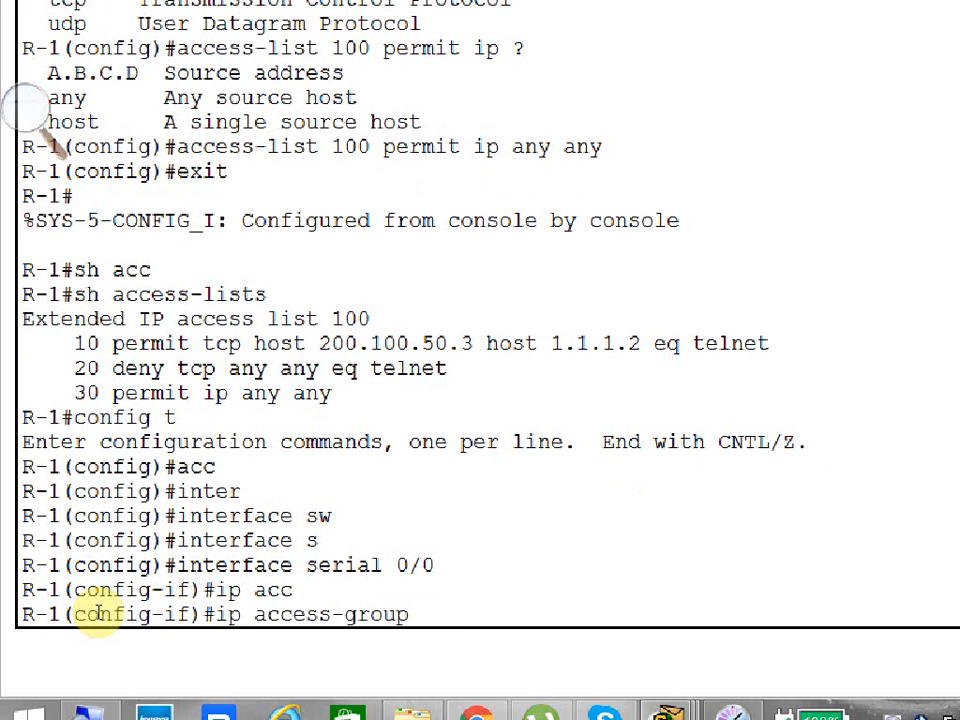
pyautogui.write('100 ou')
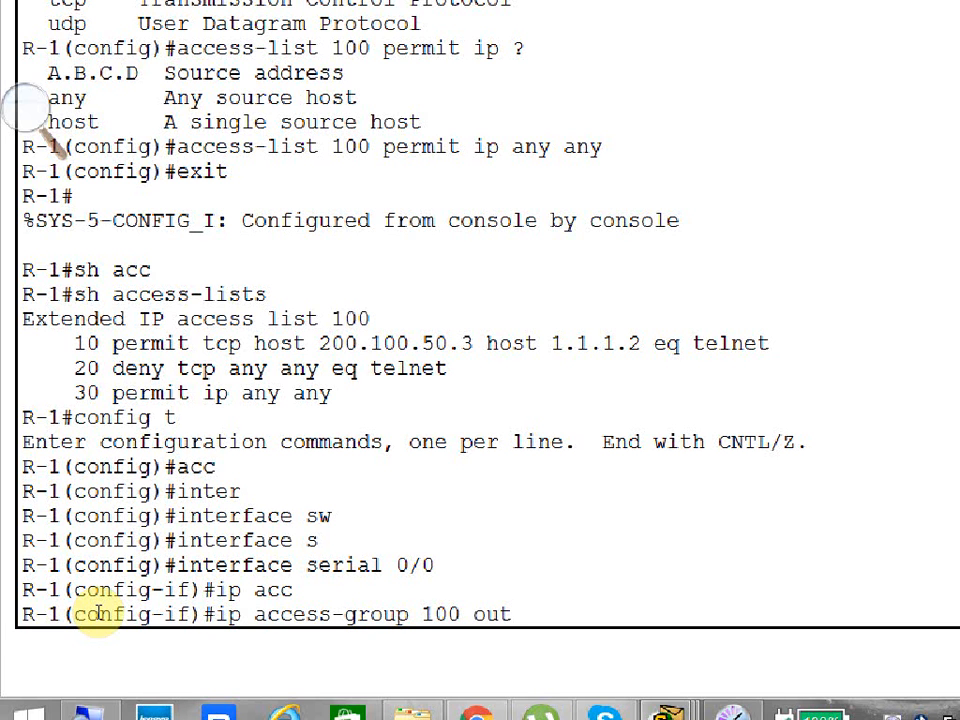
pyautogui.write('t')
pyautogui.press('Return')
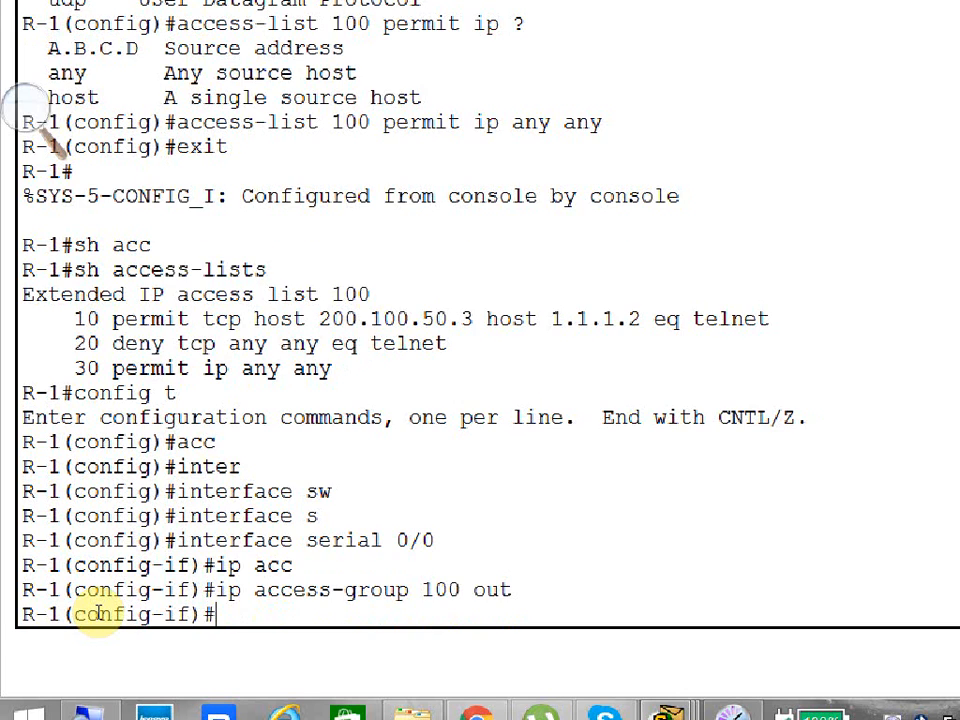
# Return to privileged mode and display the access lists again.
pyautogui.hotkey('ctrl', 'z')
pyautogui.press('Return')
pyautogui.press('Return')
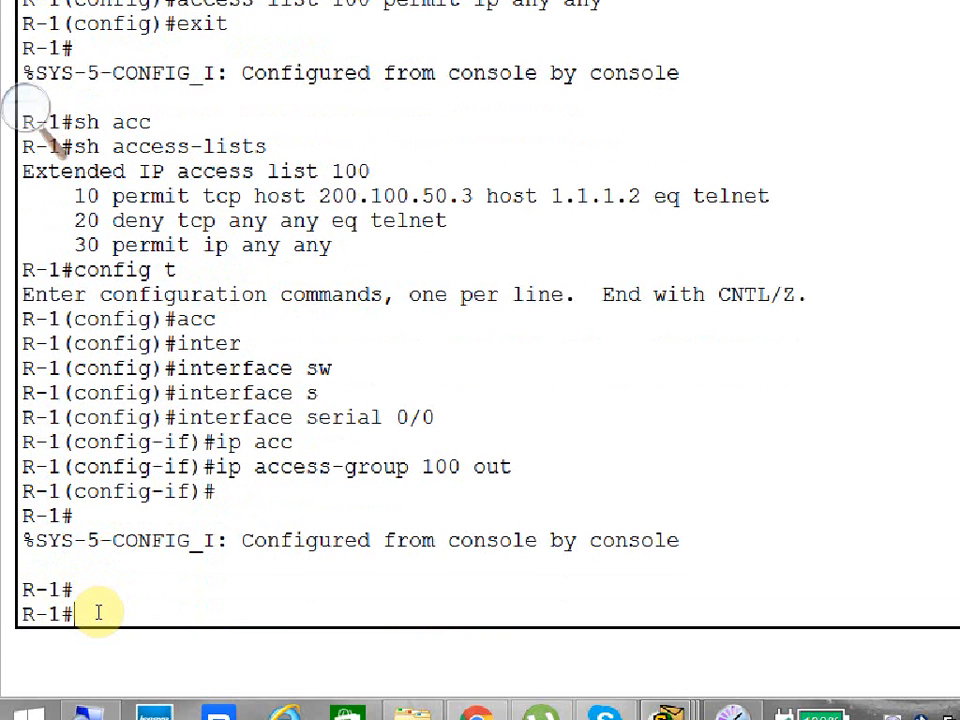
pyautogui.write('sh access-lists')
pyautogui.press('Return')
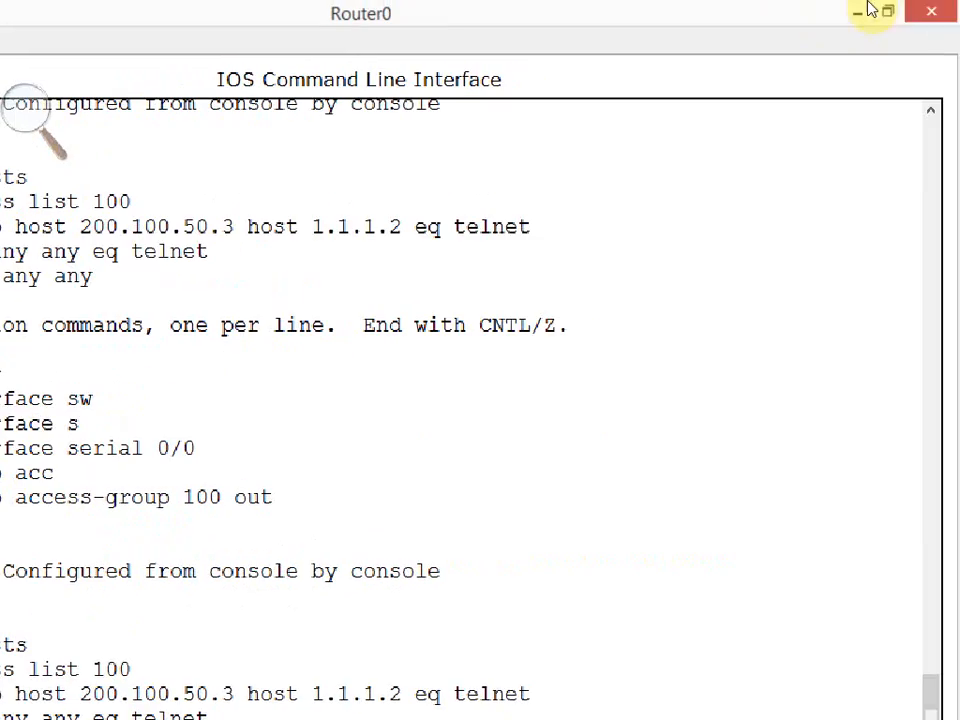
# Minimize the Router0 window and return to the network topology with PC0 in view.
pyautogui.click(861, 16)
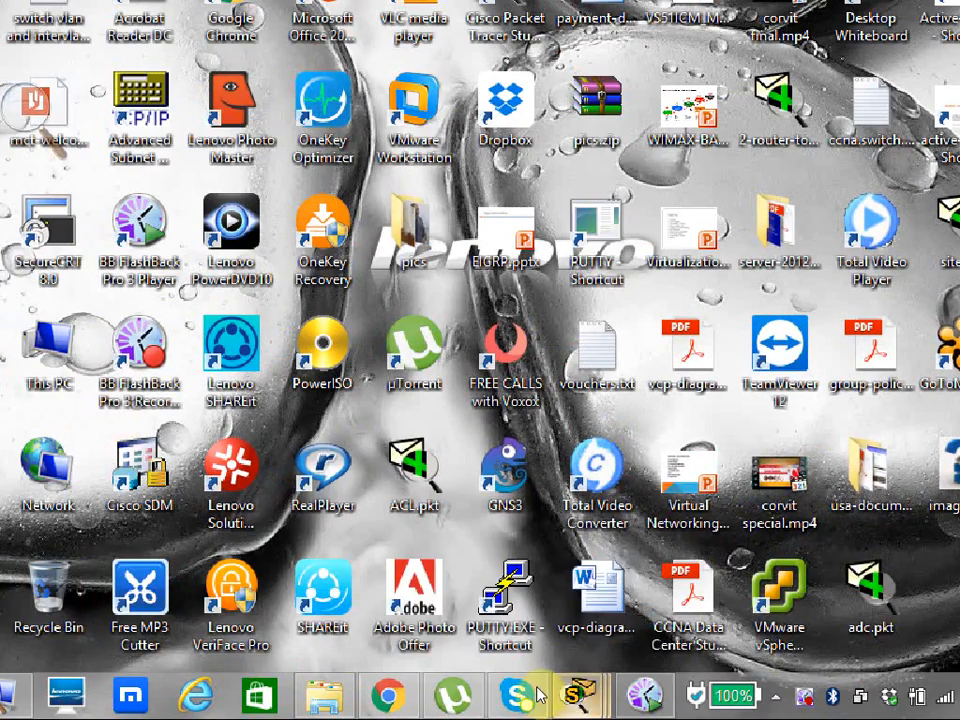
pyautogui.click(240, 535)
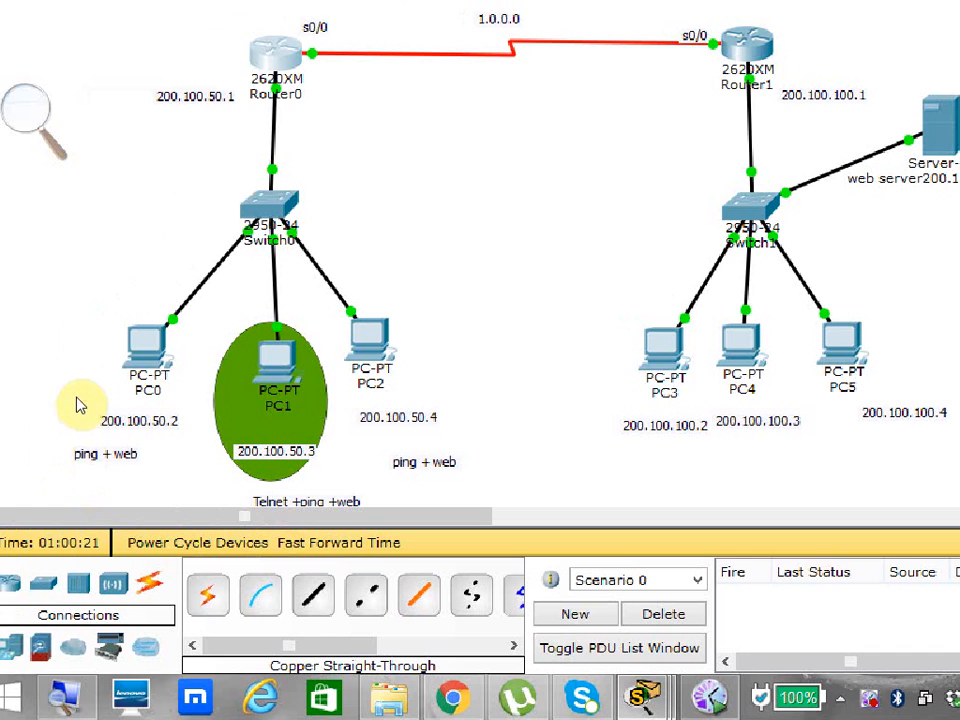
pyautogui.moveTo(75, 296); pyautogui.dragTo(168, 477)
pyautogui.moveTo(133, 417); pyautogui.dragTo(114, 385)
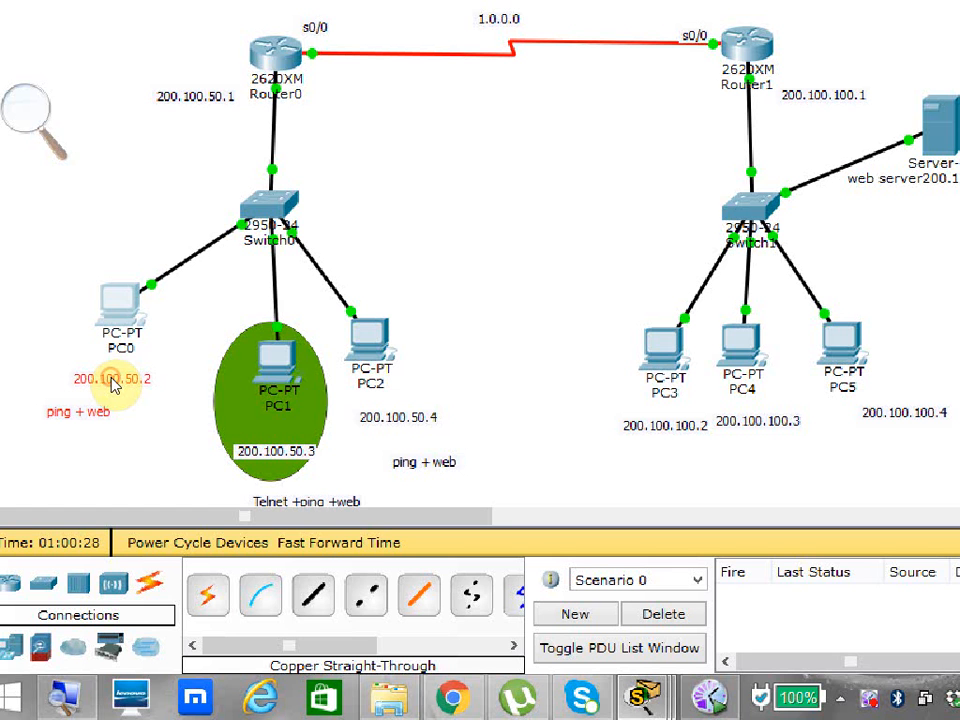
# Open PC0's command prompt and repeat the ping to 1.1.1.2.
pyautogui.moveTo(113, 385)
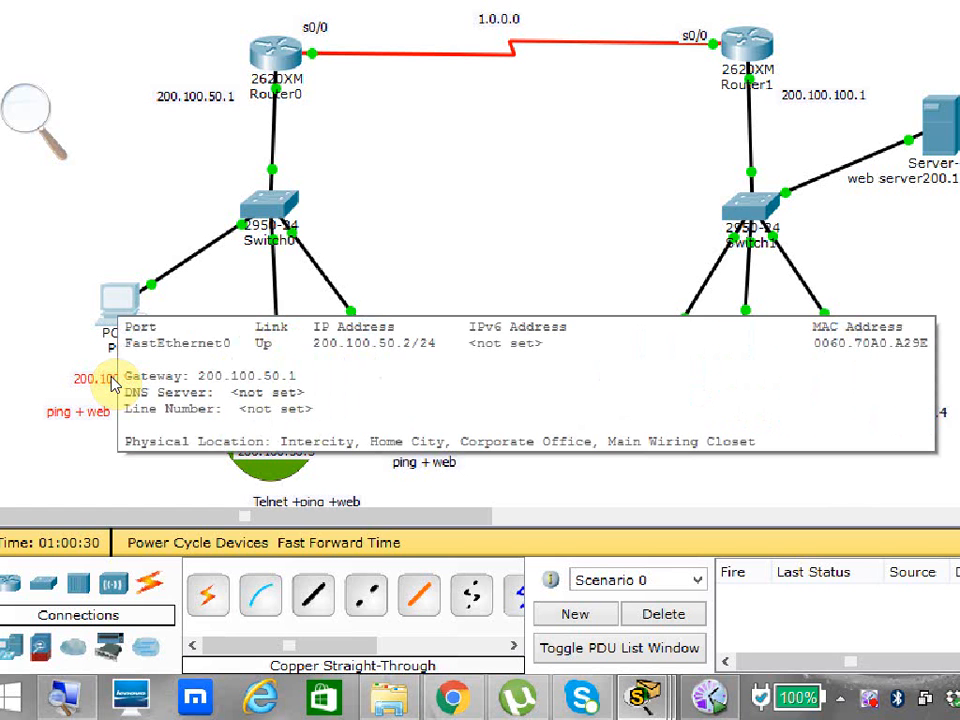
pyautogui.click(113, 385)
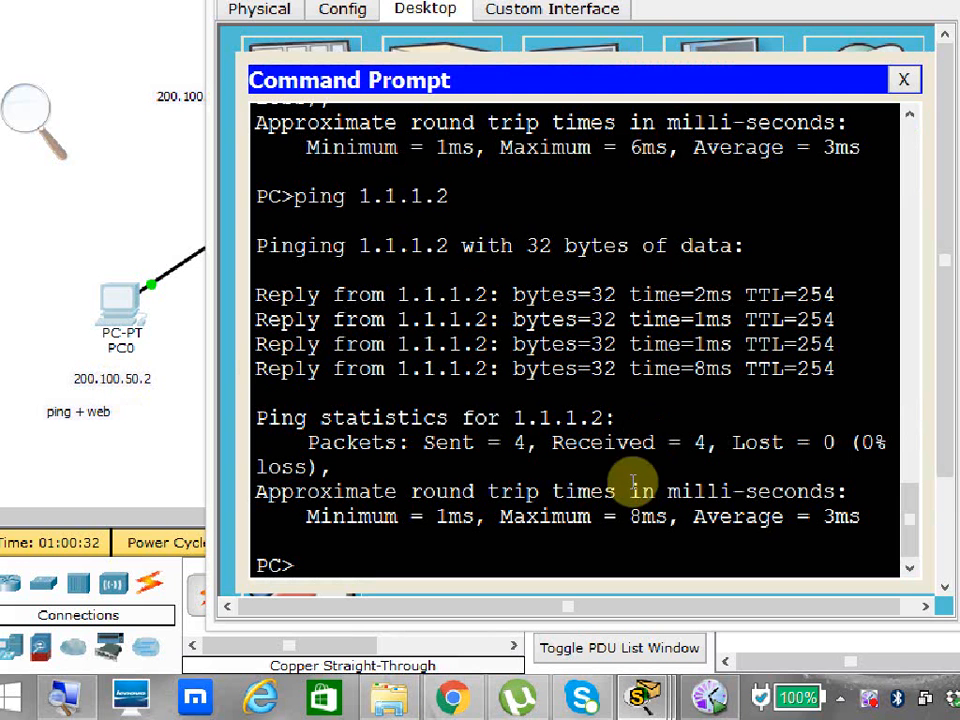
pyautogui.press('Up')
pyautogui.press('Return')
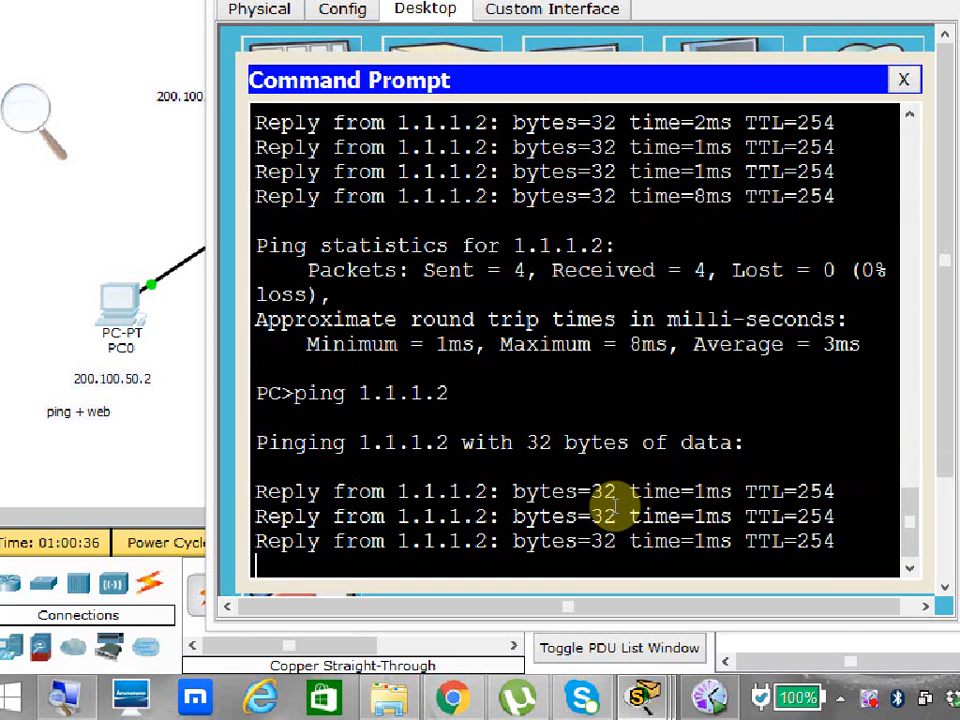
# Switch from PC0 to Router0's CLI, display the access lists, and examine the three entries of list 100.
pyautogui.click(107, 306)
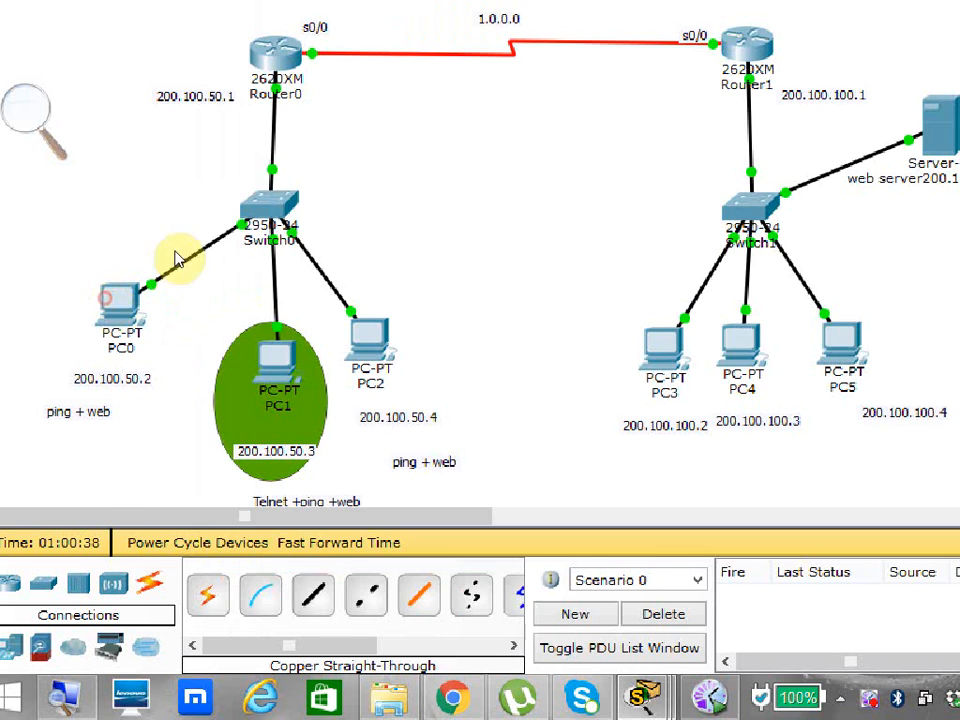
pyautogui.click(275, 54)
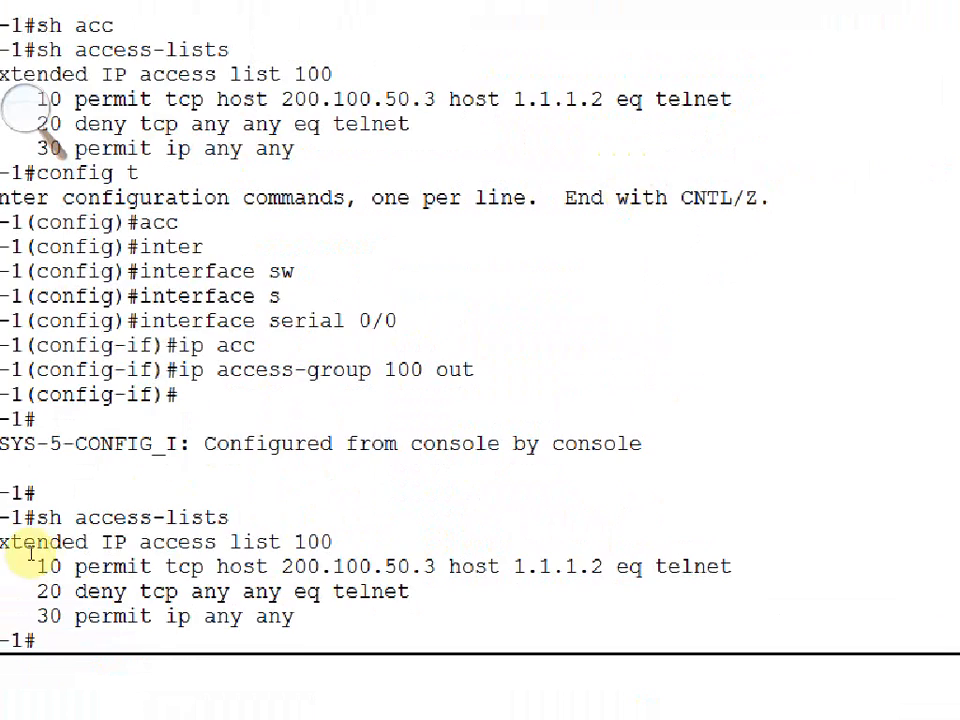
pyautogui.press('Up')
pyautogui.press('Return')
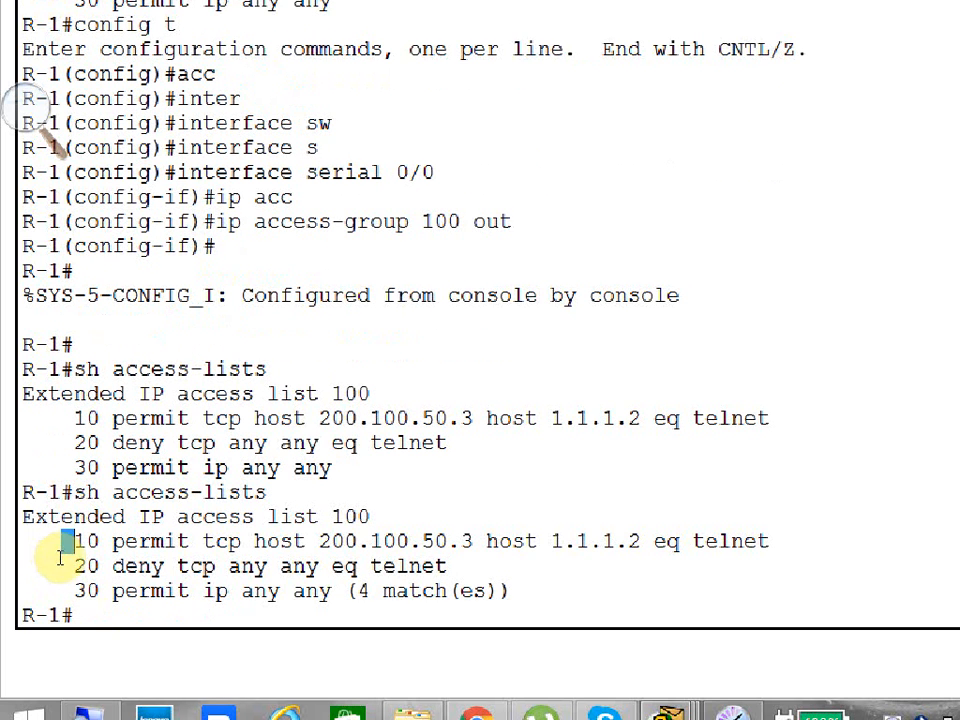
pyautogui.moveTo(64, 541); pyautogui.dragTo(355, 568)
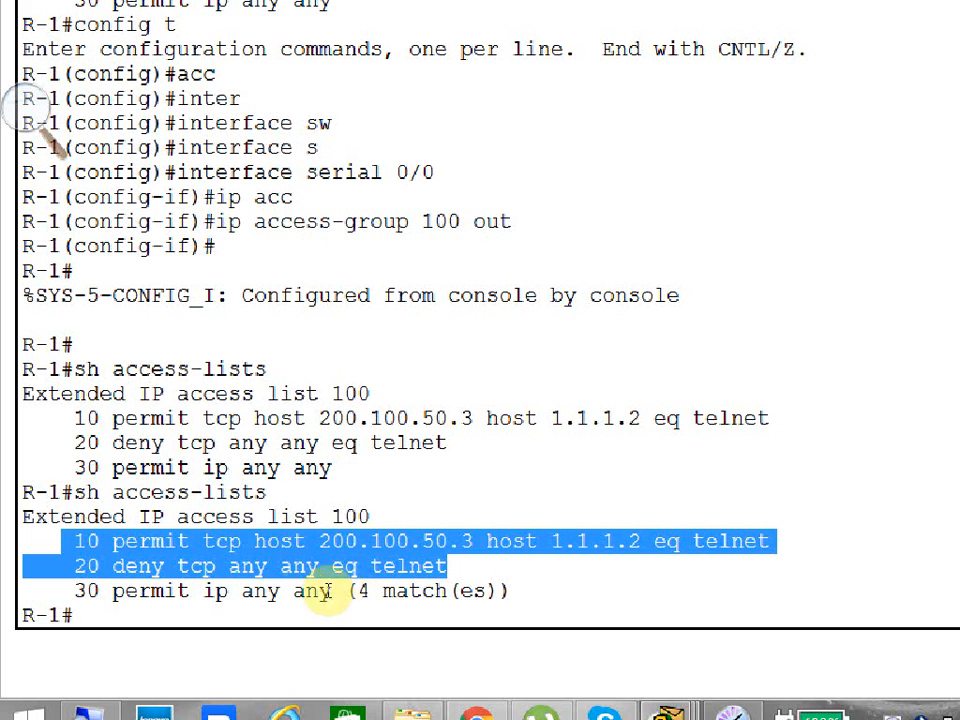
pyautogui.moveTo(345, 591); pyautogui.dragTo(88, 591)
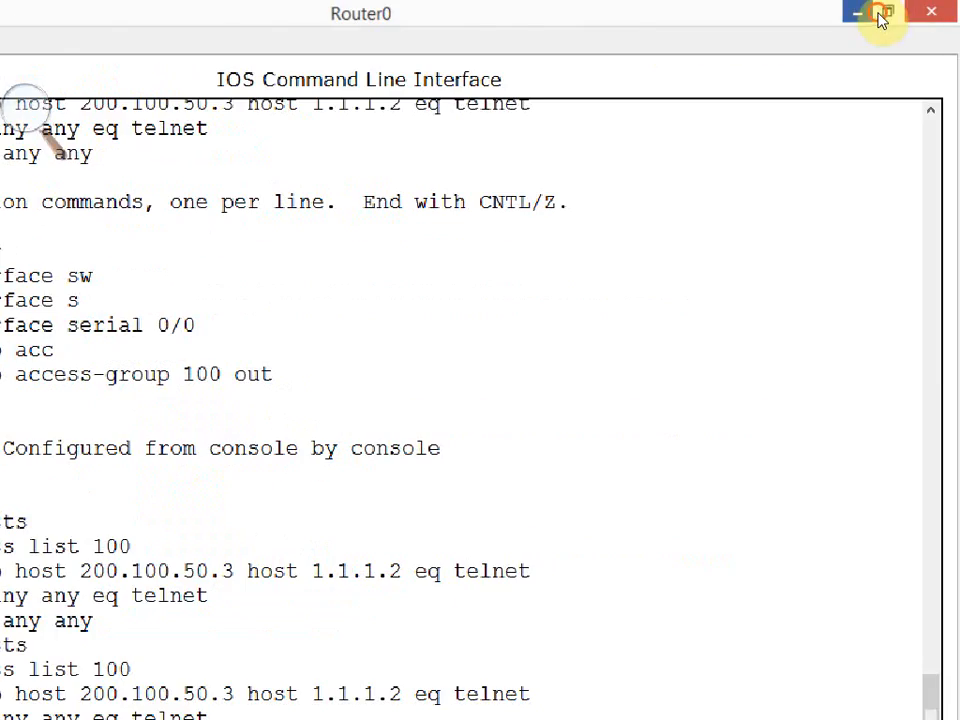
pyautogui.click(878, 15)
# Replace PC0's command prompt with its web browser and load the web server page at 200.100.100.100.
pyautogui.click(135, 418)
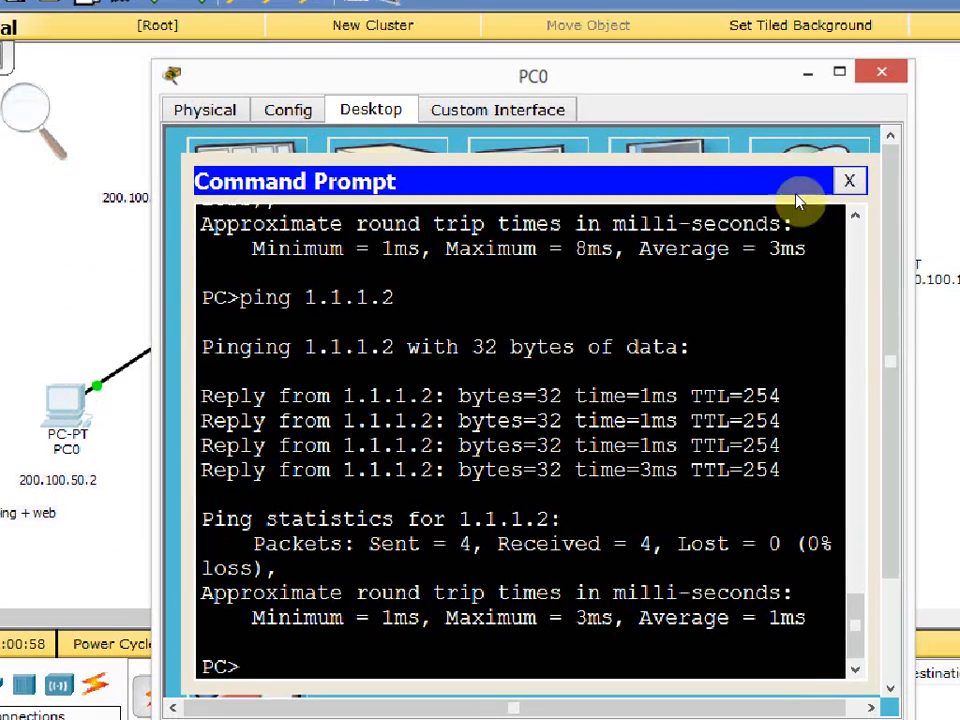
pyautogui.click(849, 181)
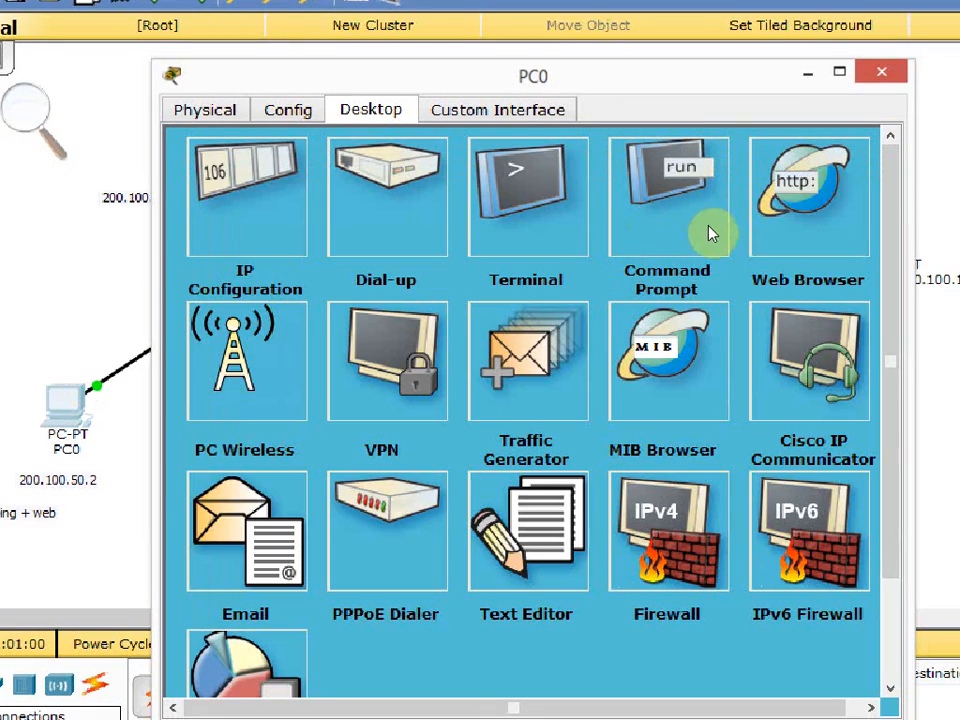
pyautogui.click(772, 228)
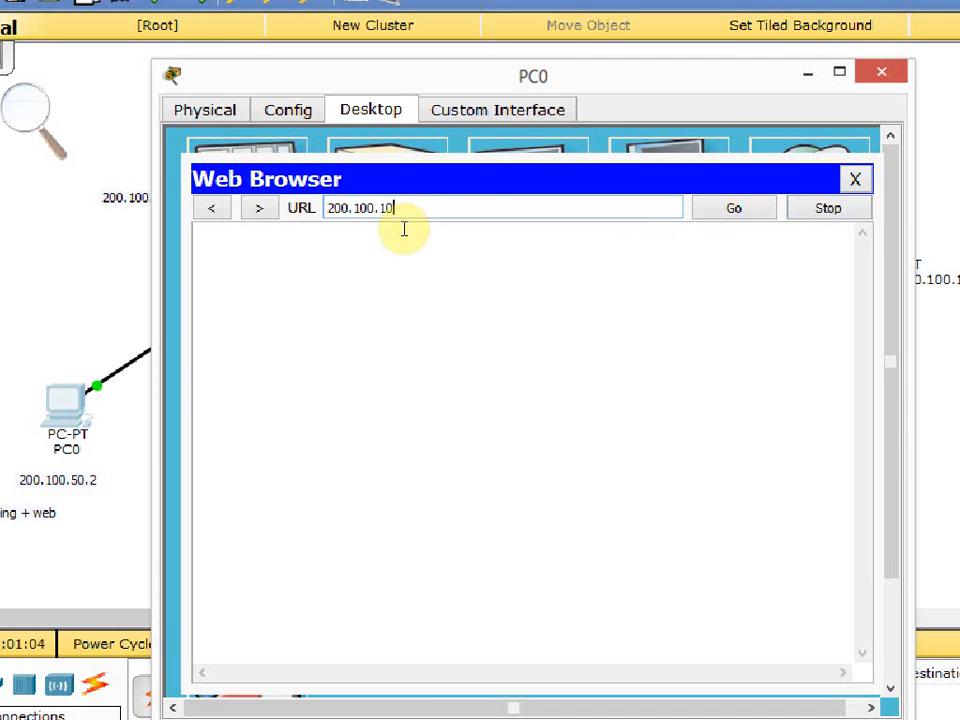
pyautogui.write('200.100.100.100')
pyautogui.press('Return')
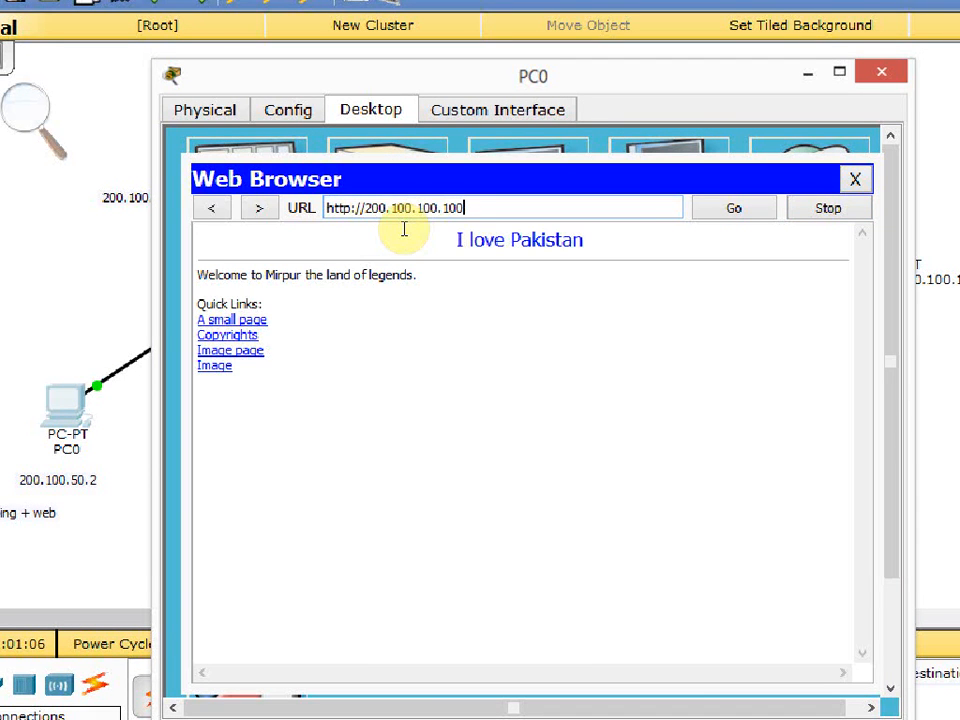
# Redisplay the access lists on Router0 to check list 100's match counts following PC0's web request.
pyautogui.click(74, 303)
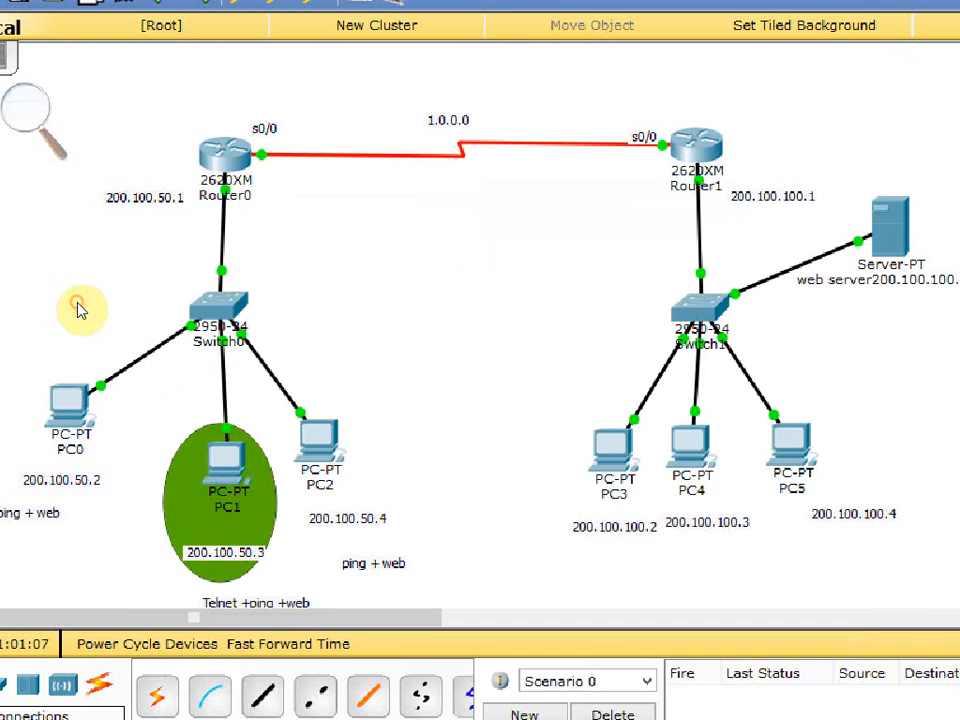
pyautogui.click(246, 185)
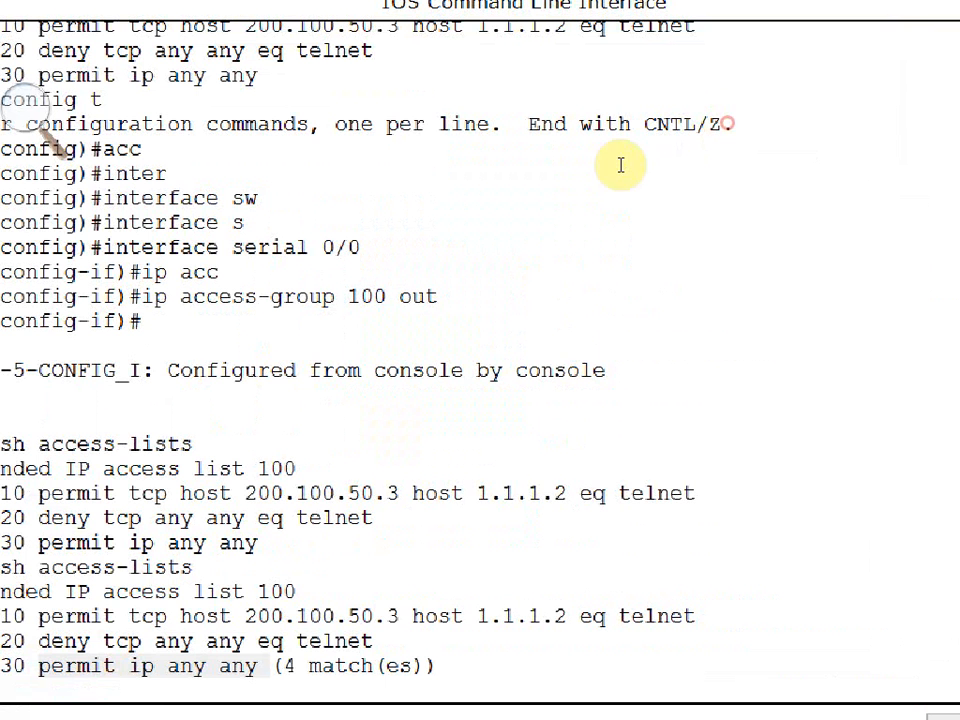
pyautogui.moveTo(268, 588); pyautogui.dragTo(332, 603)
pyautogui.click(196, 613)
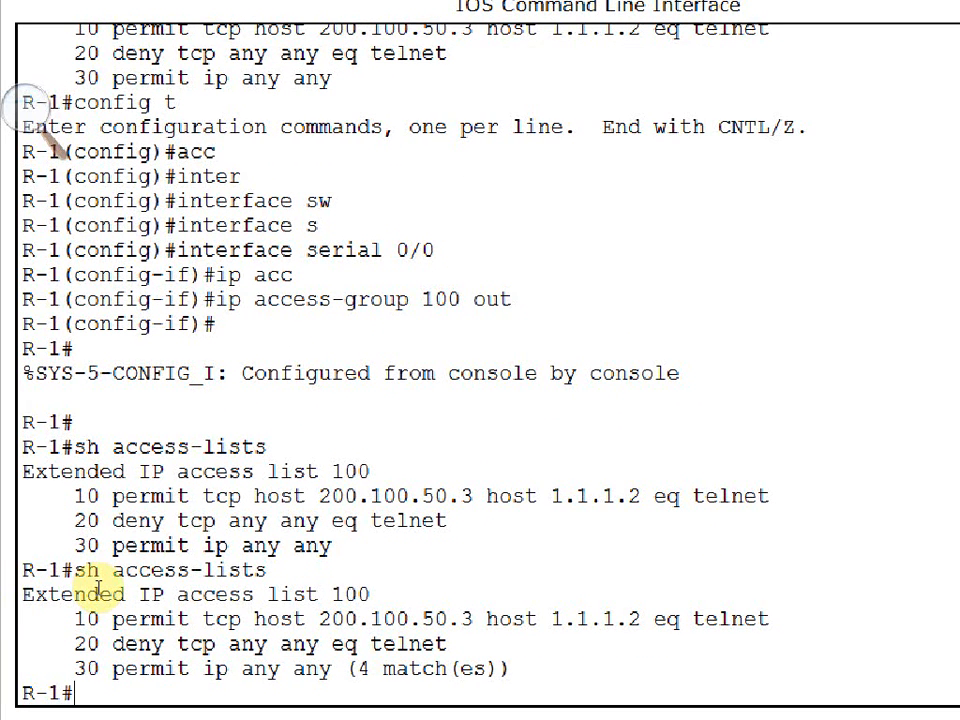
pyautogui.press('Up')
pyautogui.press('Return')
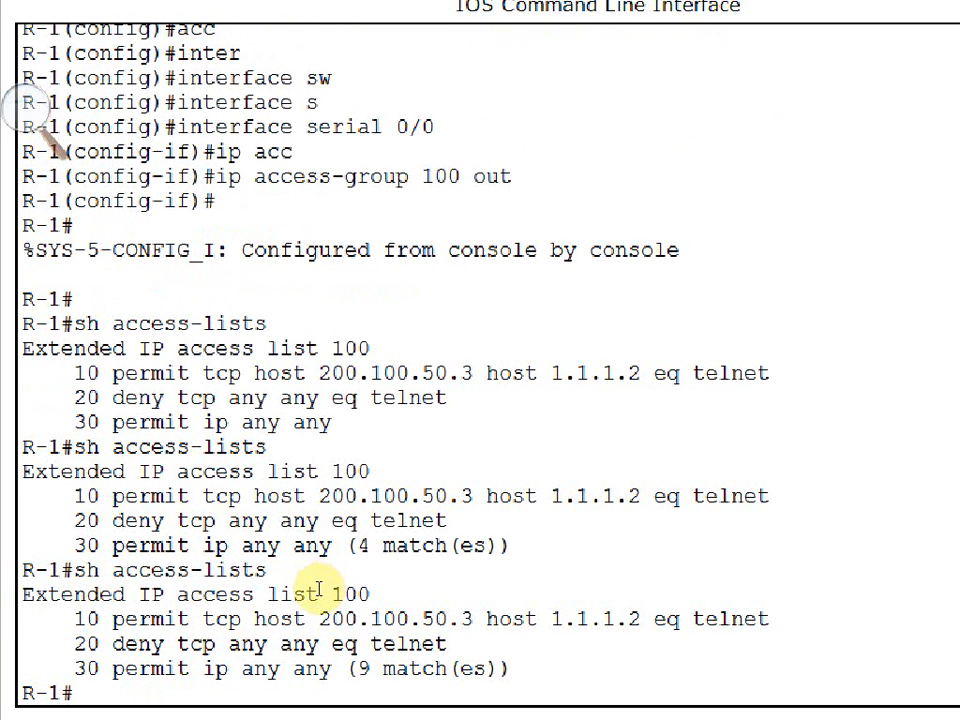
pyautogui.moveTo(318, 590); pyautogui.dragTo(258, 591)
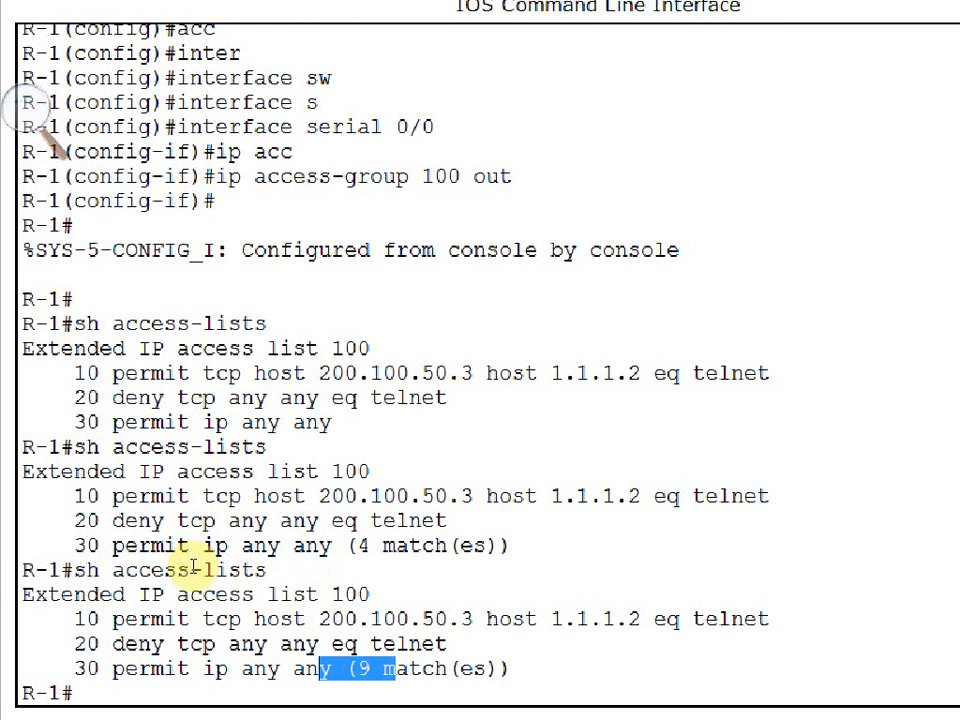
pyautogui.moveTo(33, 553); pyautogui.dragTo(104, 572)
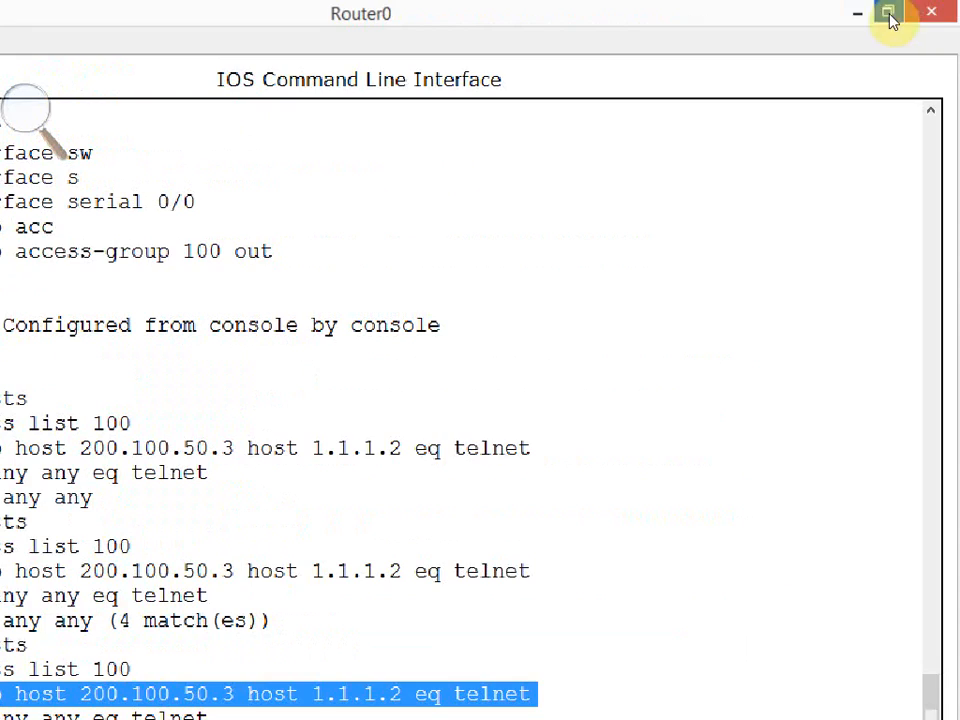
pyautogui.click(876, 12)
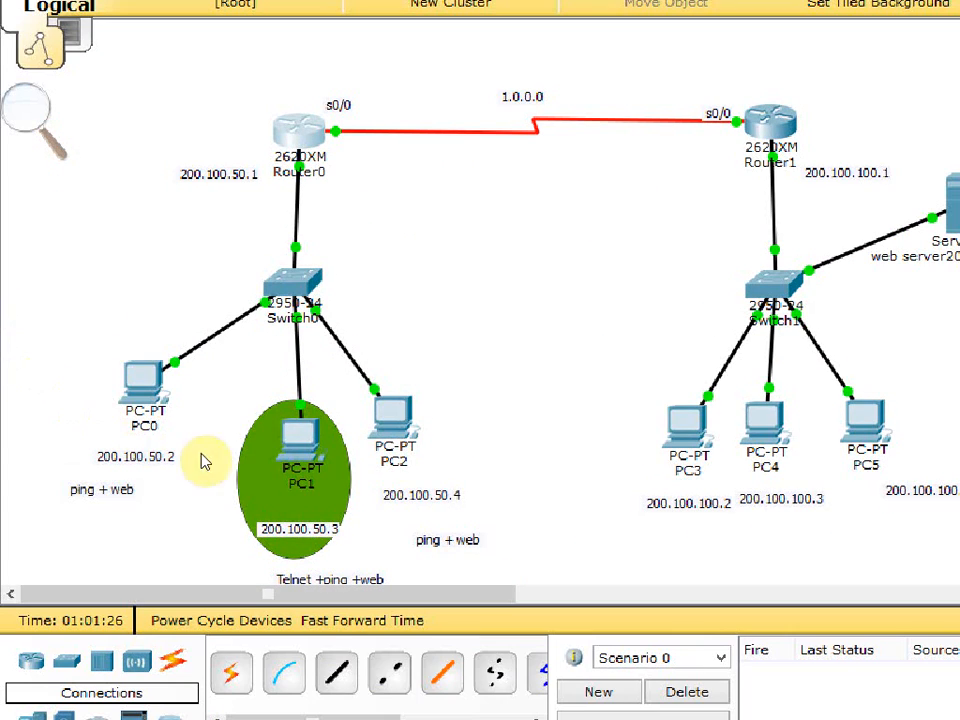
# Close PC0's web browser, open its command prompt, and try to telnet to 1.1.1.2.
pyautogui.click(115, 400)
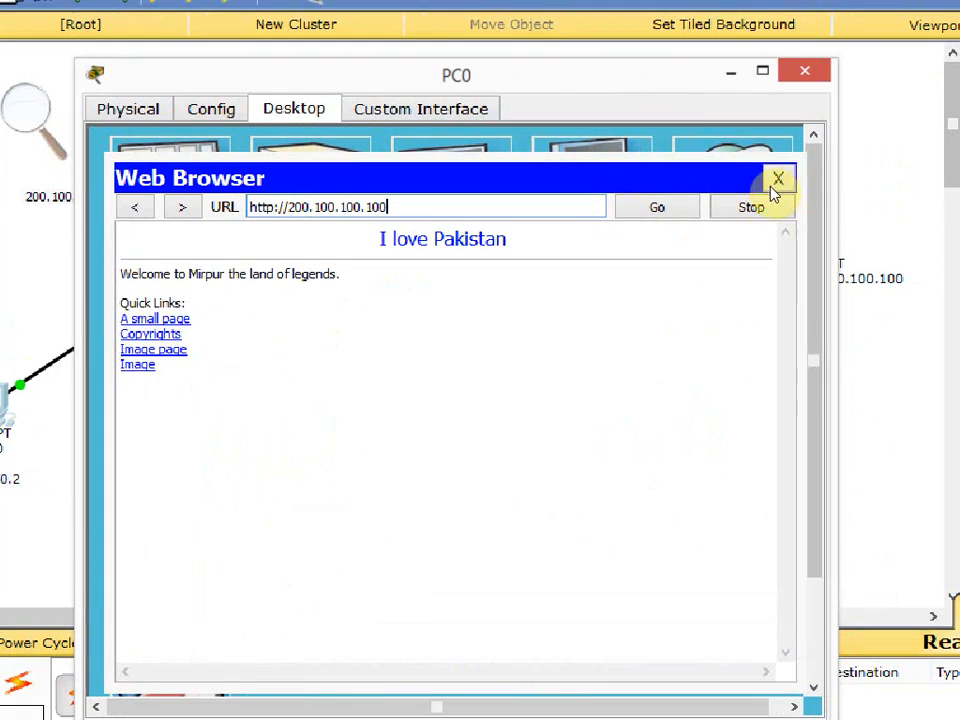
pyautogui.click(931, 158)
pyautogui.click(579, 236)
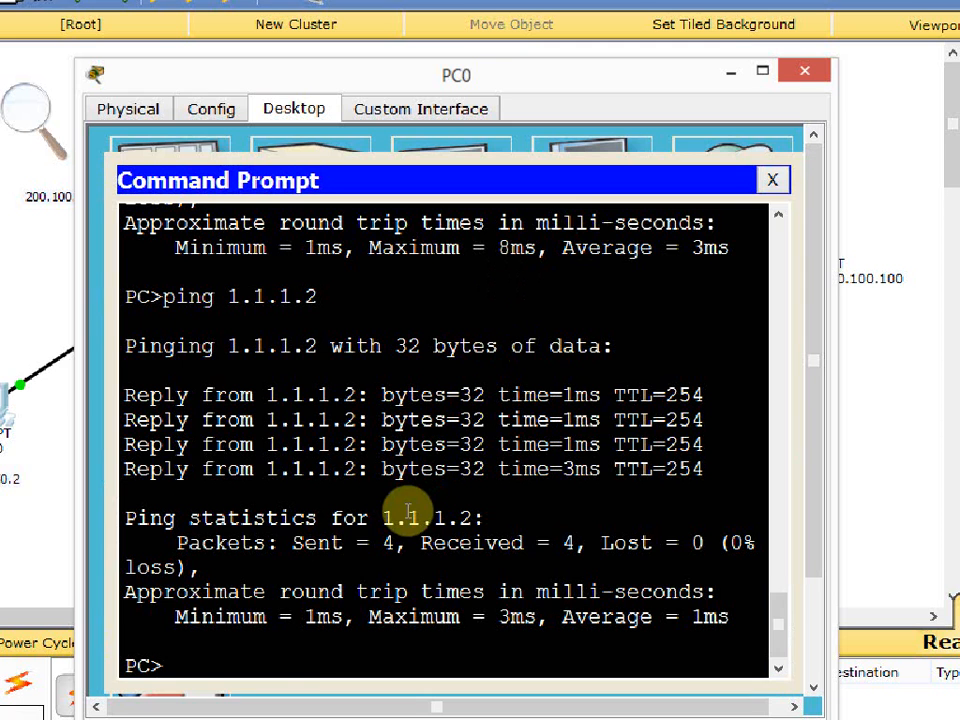
pyautogui.press('Up')
pyautogui.press('Up')
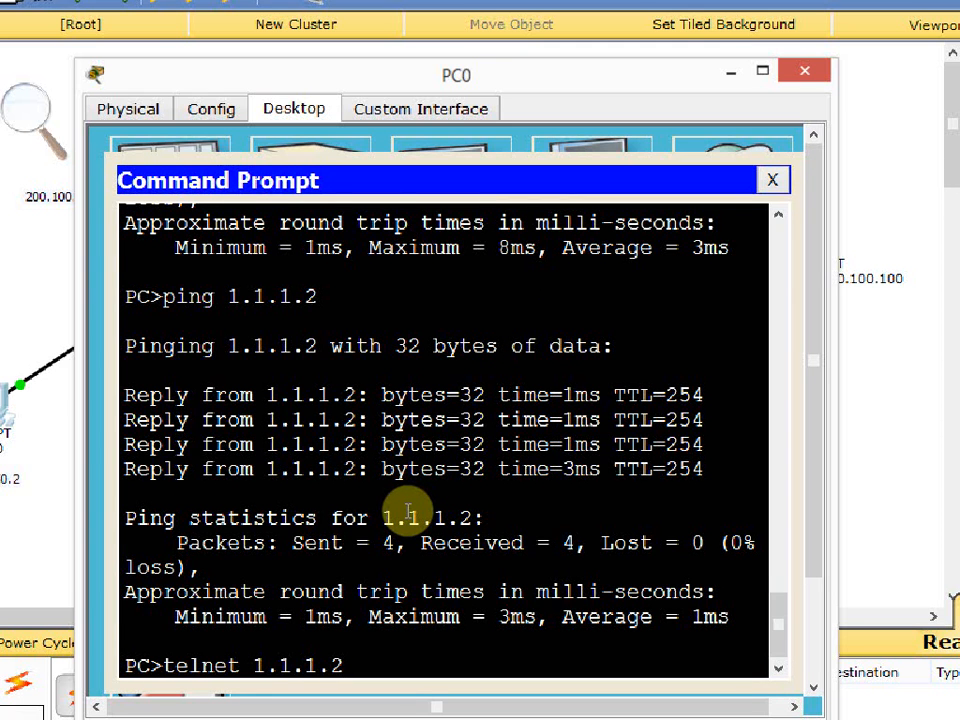
pyautogui.press('Return')
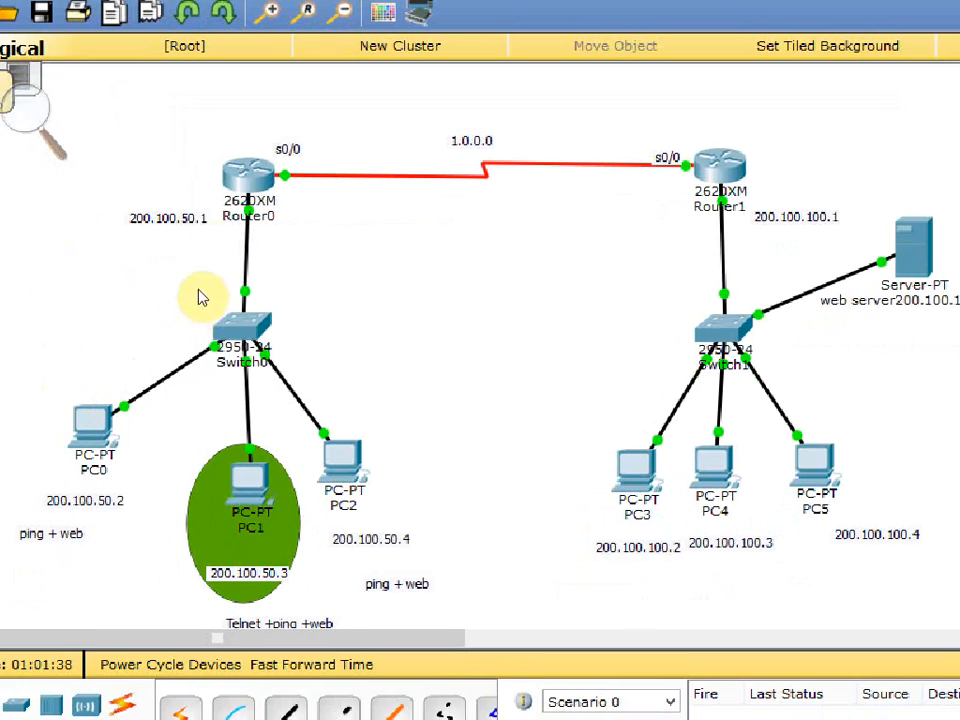
# Run sh access-lists on Router0 again and examine list 100's deny telnet entry following PC0's Telnet attempt.
pyautogui.click(224, 206)
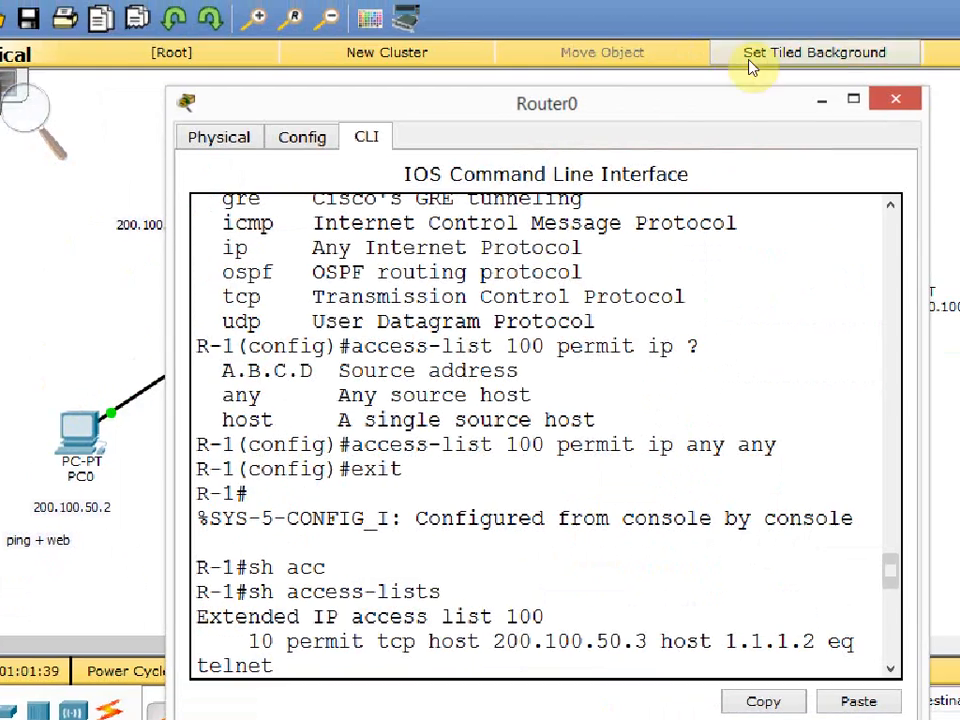
pyautogui.doubleClick(729, 120)
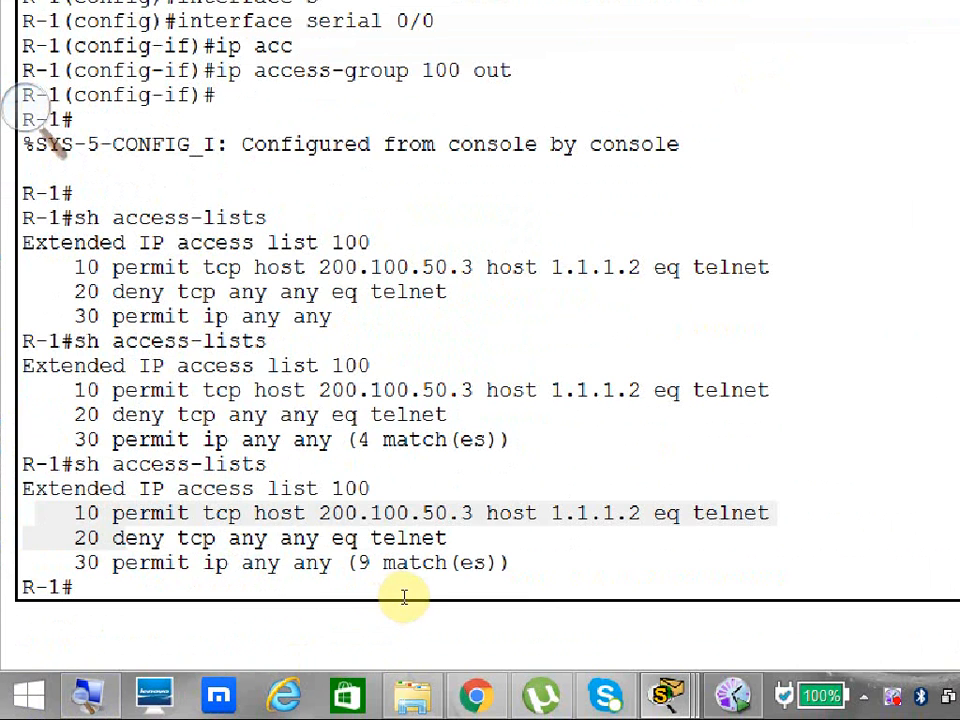
pyautogui.moveTo(404, 597); pyautogui.dragTo(60, 604)
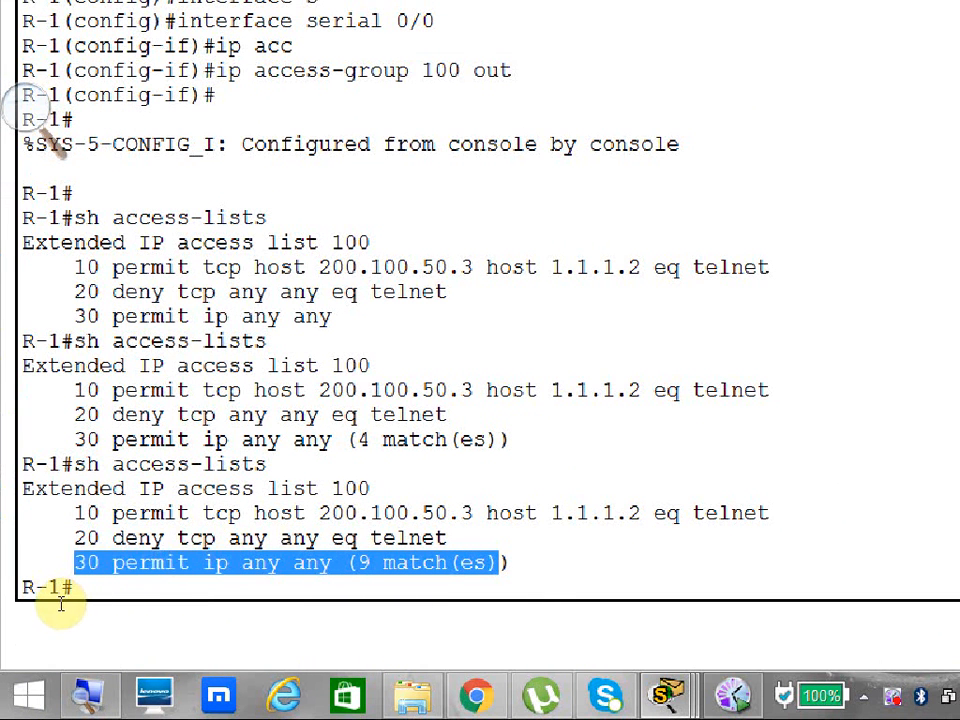
pyautogui.click(86, 623)
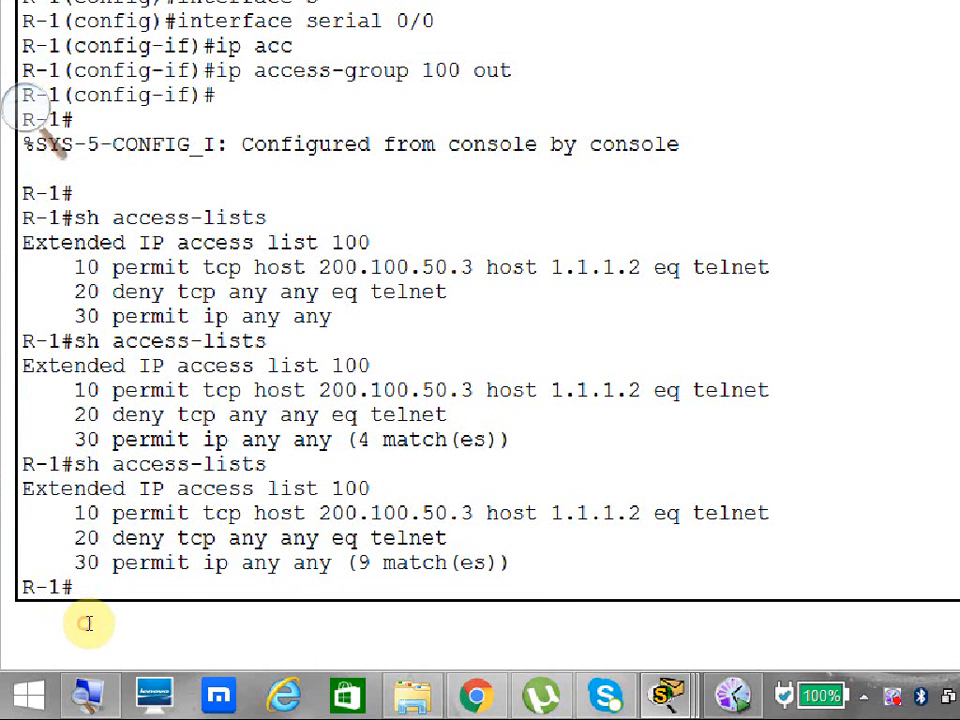
pyautogui.press('Up')
pyautogui.press('Return')
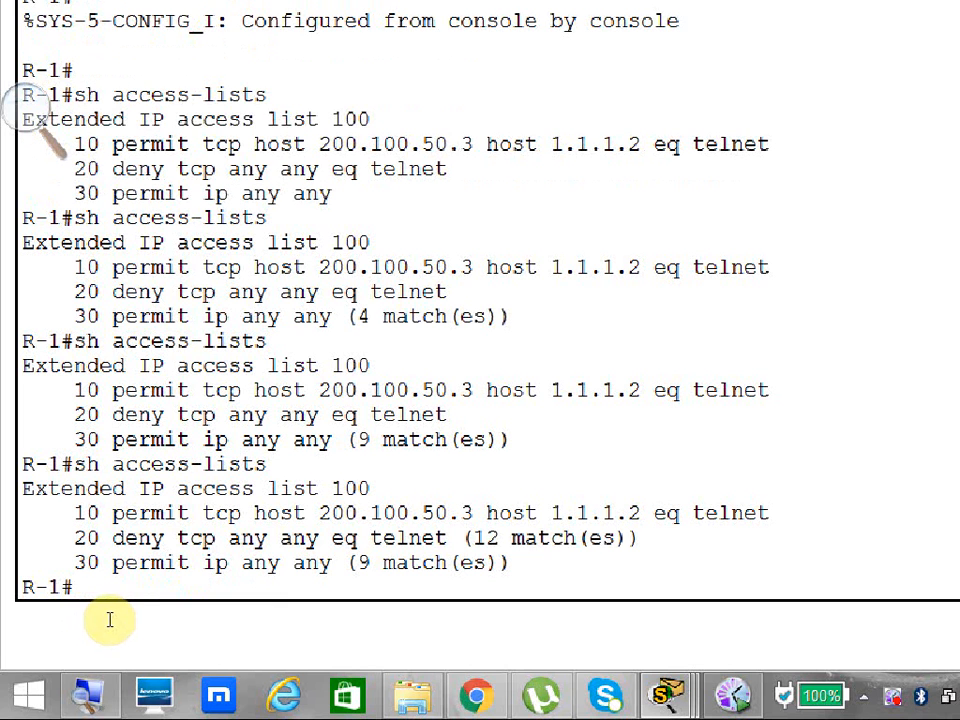
pyautogui.moveTo(72, 586); pyautogui.dragTo(355, 572)
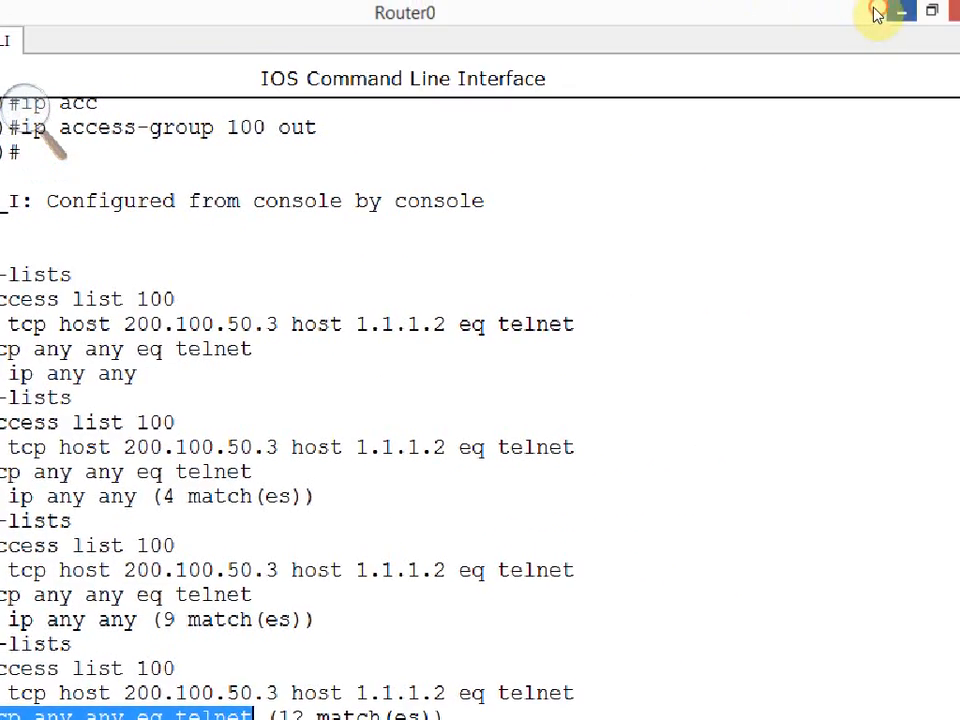
pyautogui.click(876, 12)
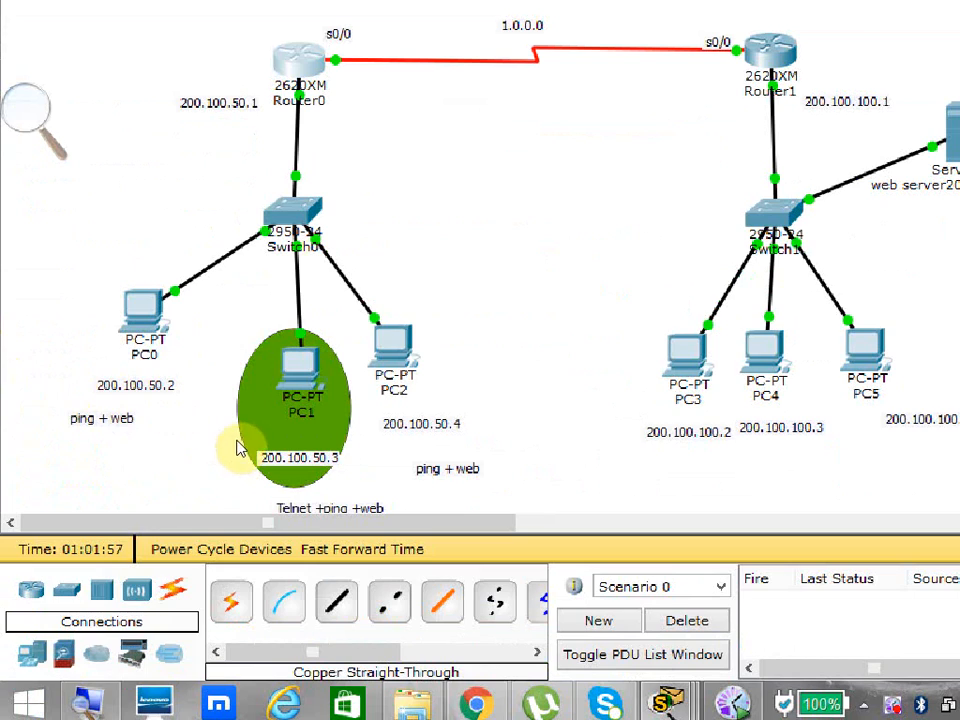
# Open PC1's command prompt and ping 1.1.1.2.
pyautogui.click(240, 446)
pyautogui.click(754, 95)
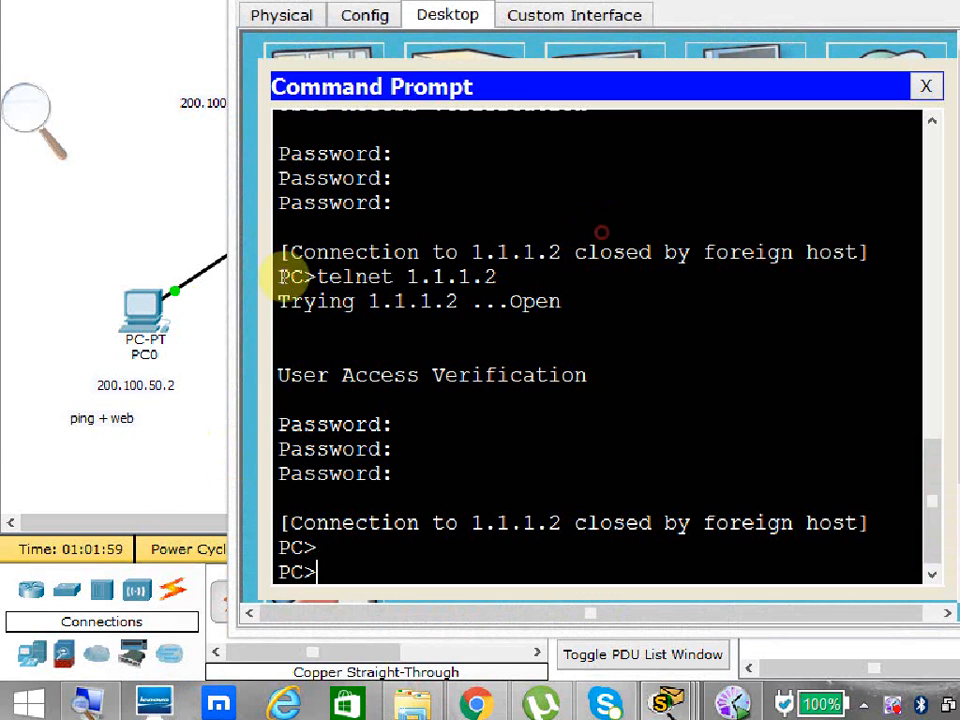
pyautogui.press('Up')
pyautogui.press('Up')
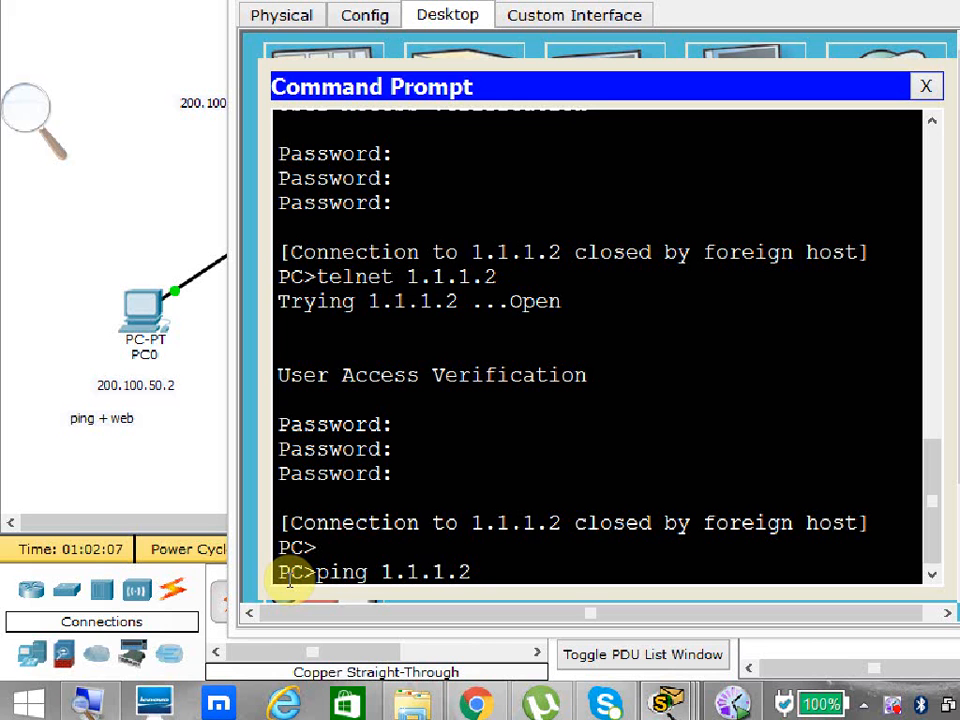
pyautogui.press('Return')
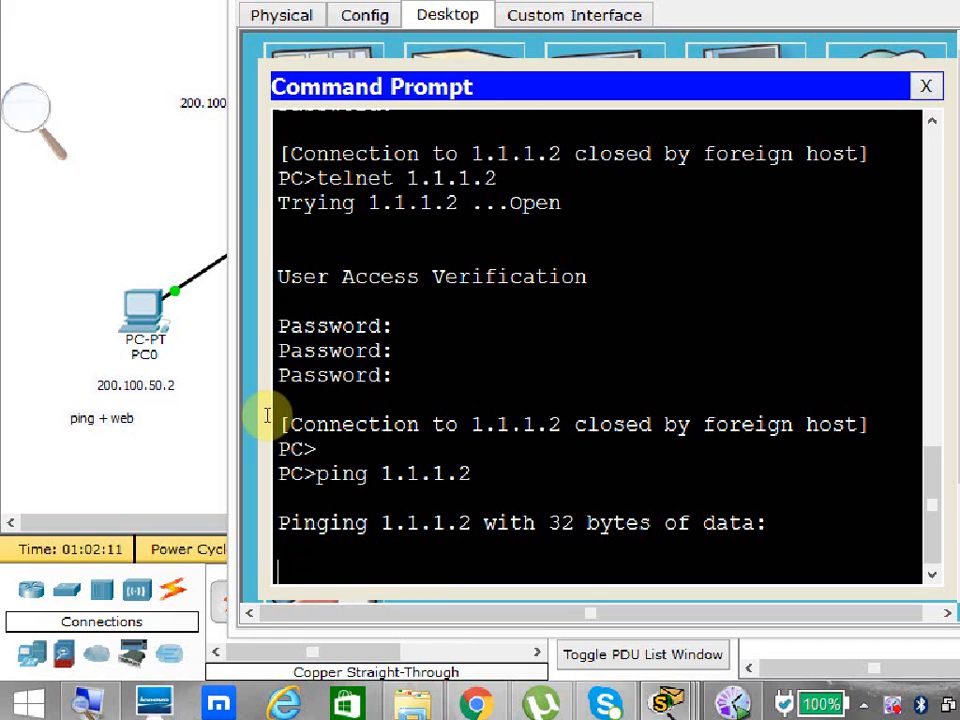
# Display the access lists on Router0 following PC1's ping, and maximize the router window to read them.
pyautogui.click(50, 313)
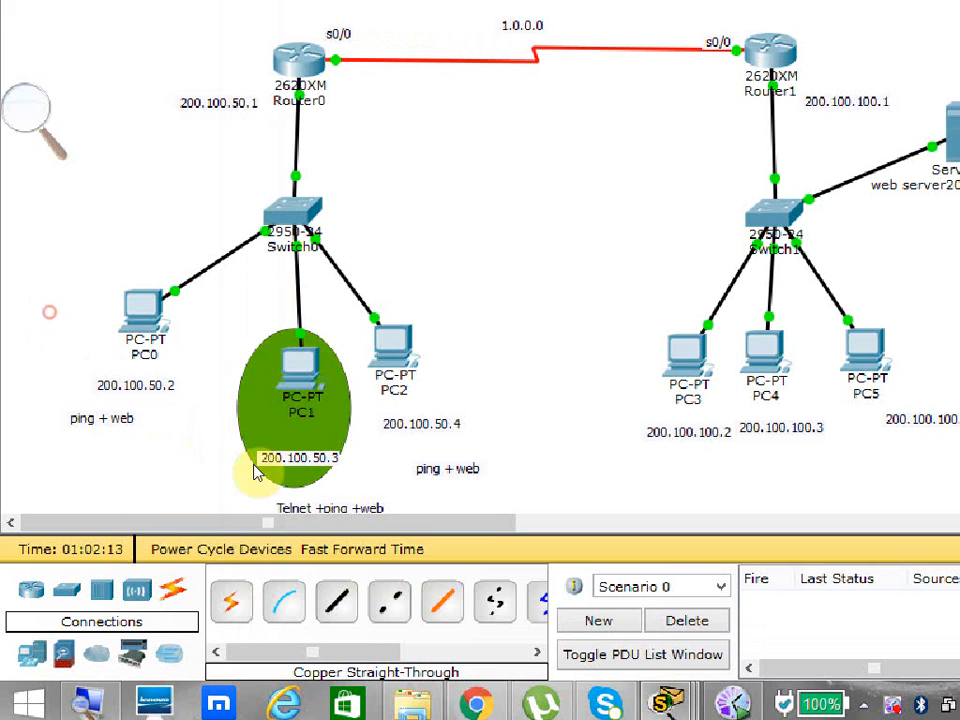
pyautogui.click(238, 182)
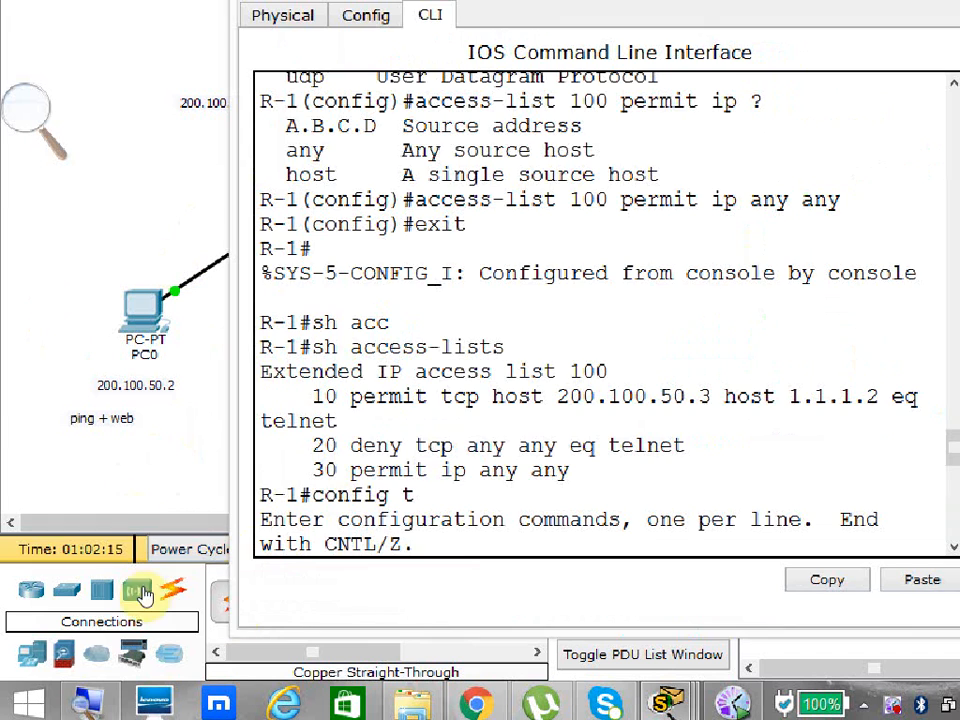
pyautogui.click(445, 532)
pyautogui.press('Return')
pyautogui.press('Return')
pyautogui.press('Return')
pyautogui.press('Up')
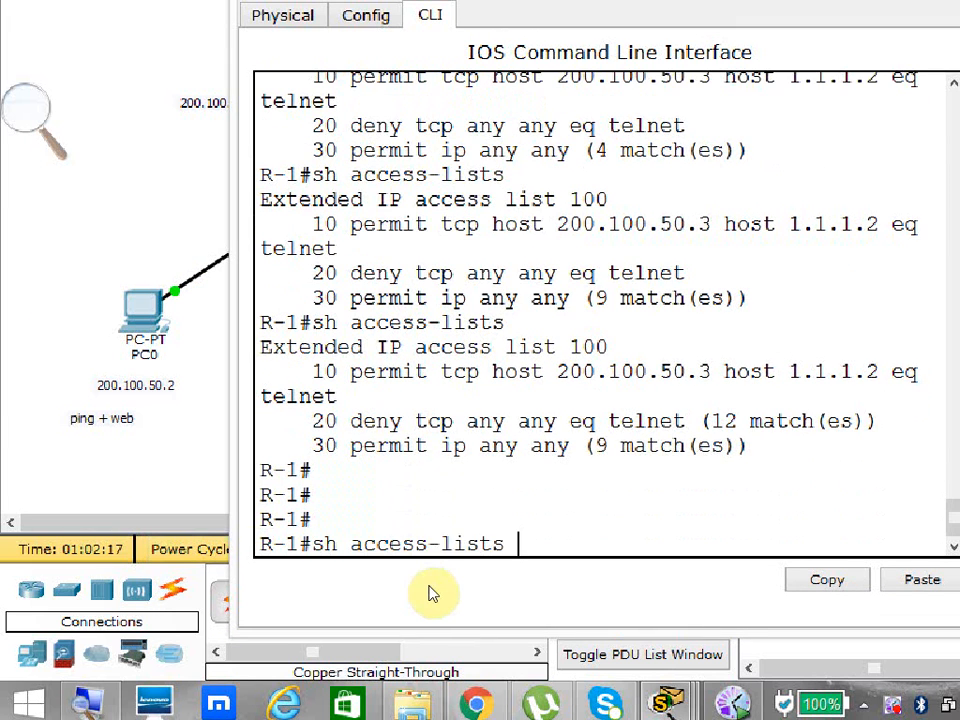
pyautogui.press('Return')
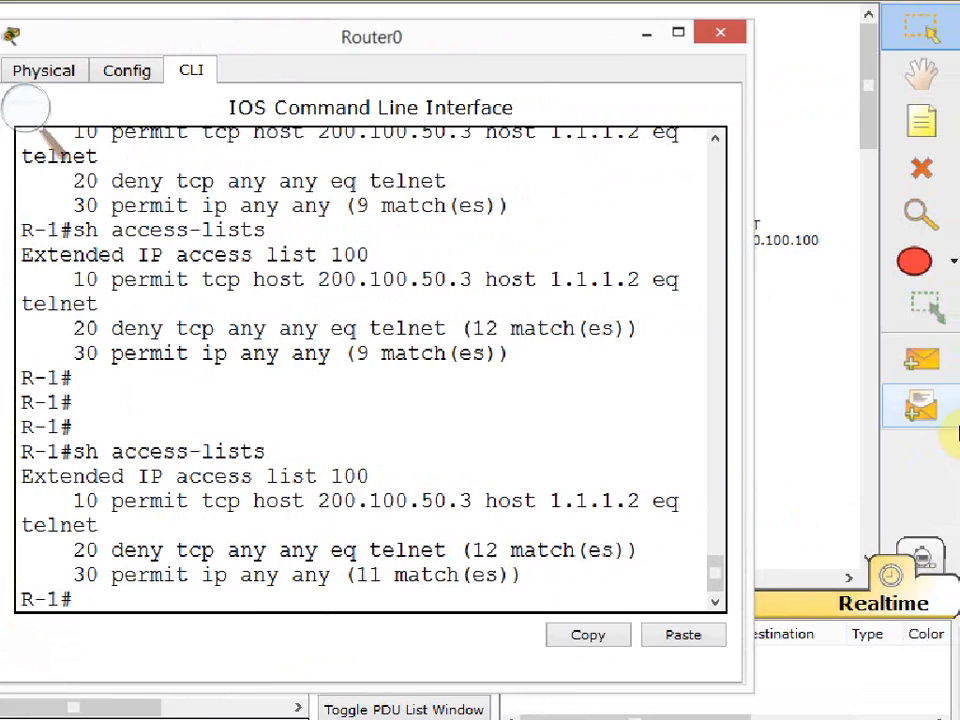
pyautogui.click(677, 32)
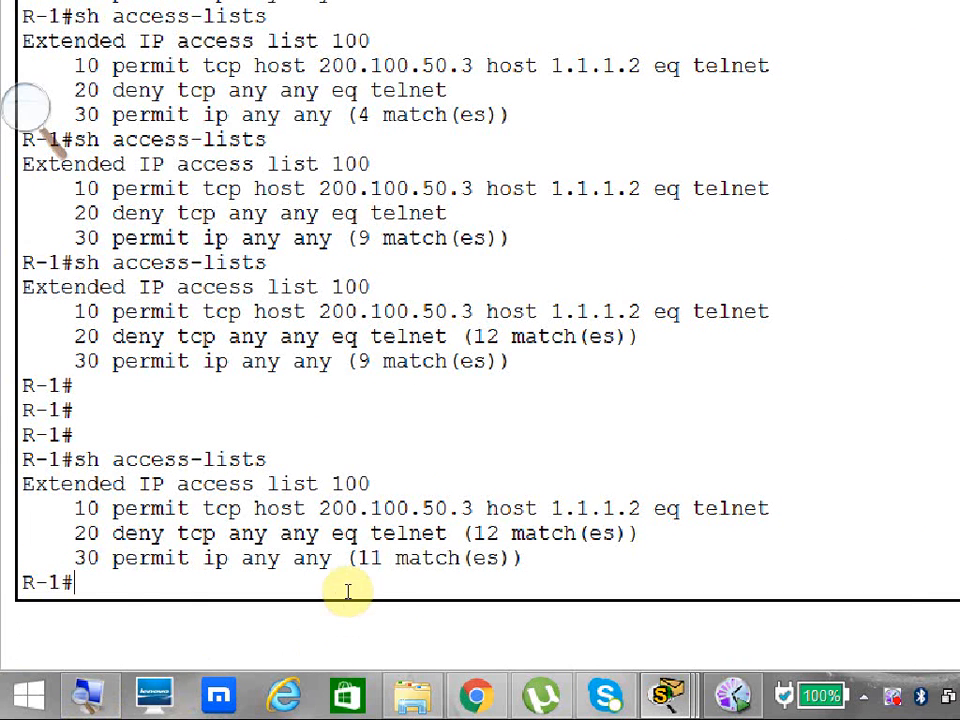
# Highlight list 100's permit ip entry on Router0, and try to telnet to 1.1.1.2 from PC1's command prompt.
pyautogui.moveTo(346, 590); pyautogui.dragTo(60, 590)
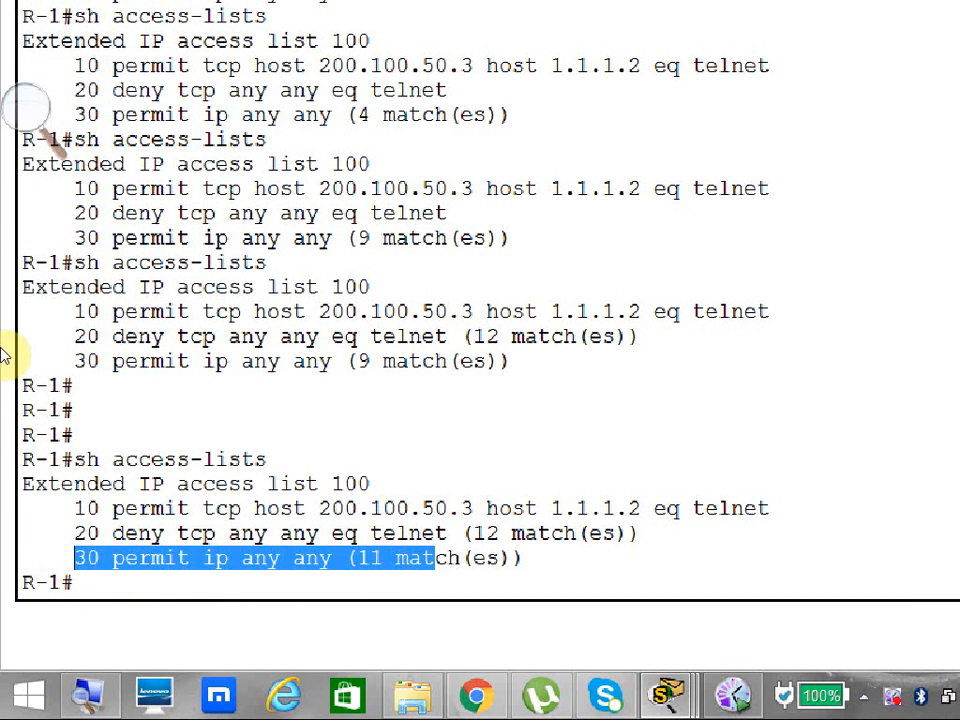
pyautogui.click(895, 14)
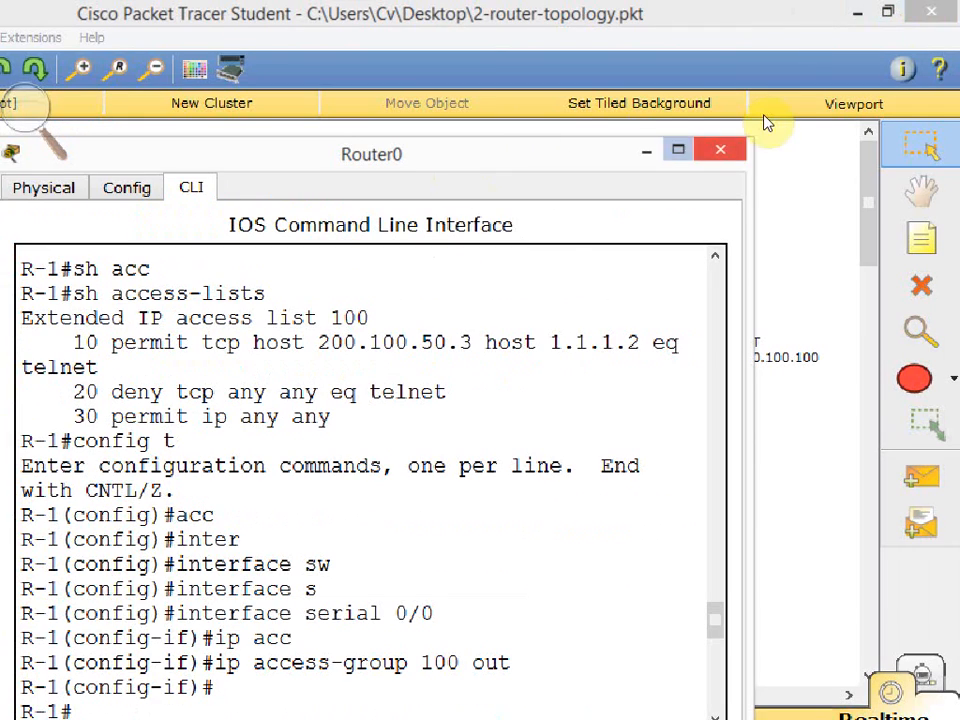
pyautogui.click(829, 182)
pyautogui.click(129, 513)
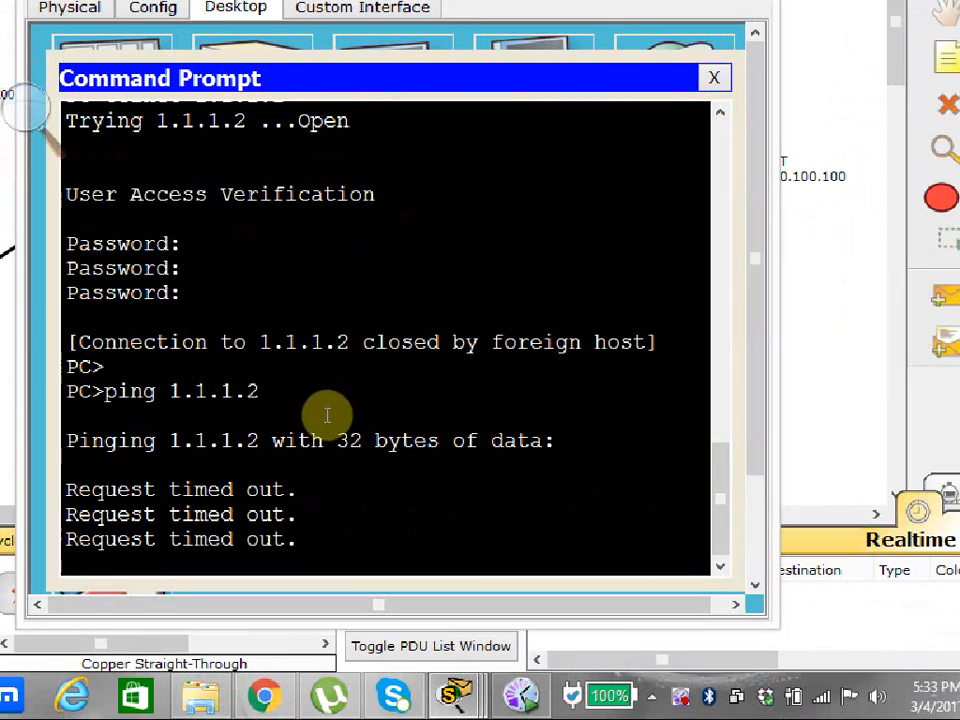
pyautogui.click(394, 619)
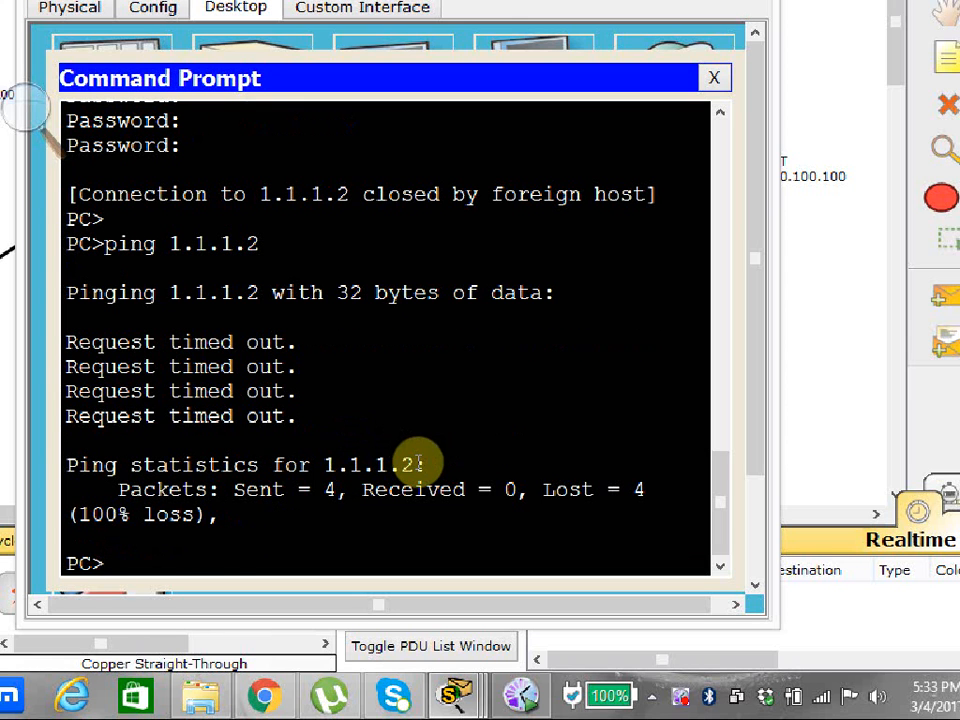
pyautogui.press('Up')
pyautogui.press('Up')
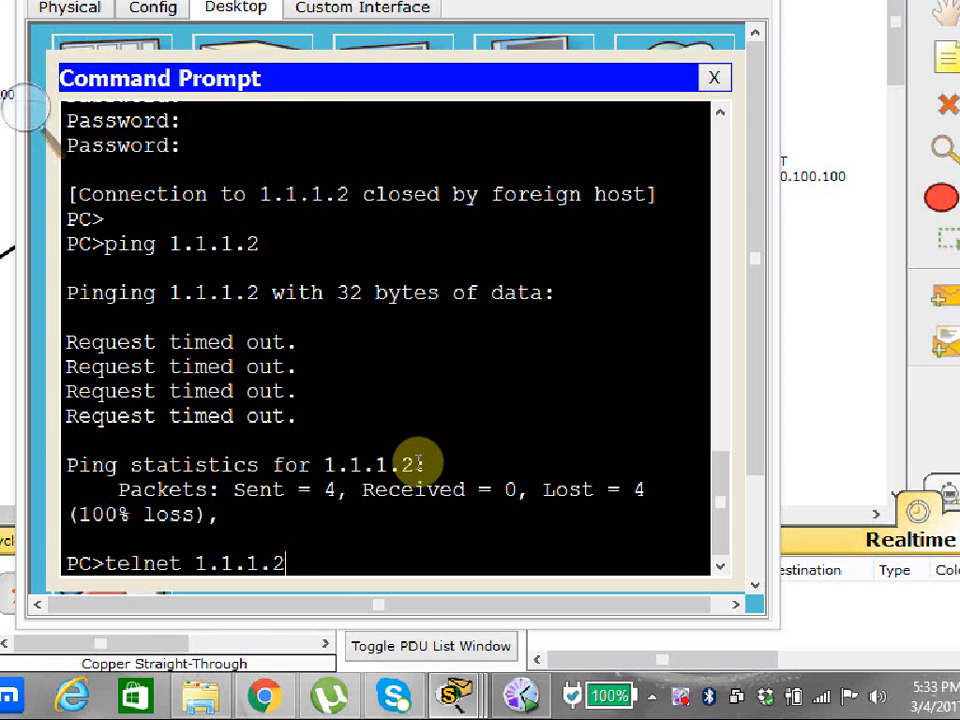
pyautogui.press('Return')
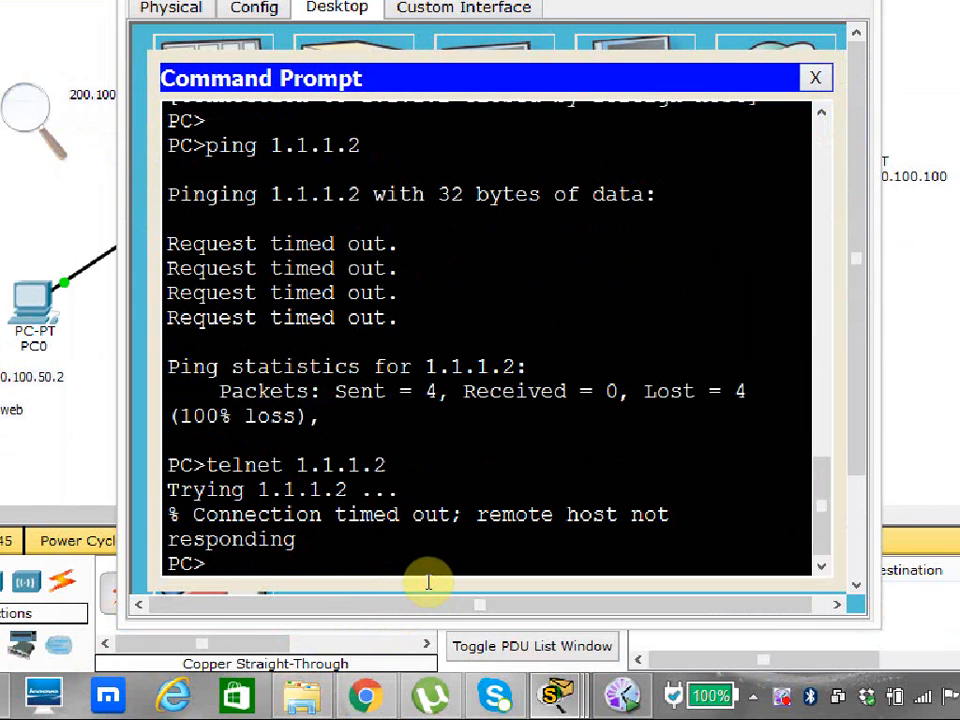
# Run ipconfig on PC1 to check its IP address, and close the PC1 window.
pyautogui.write('ipconfig')
pyautogui.press('Return')
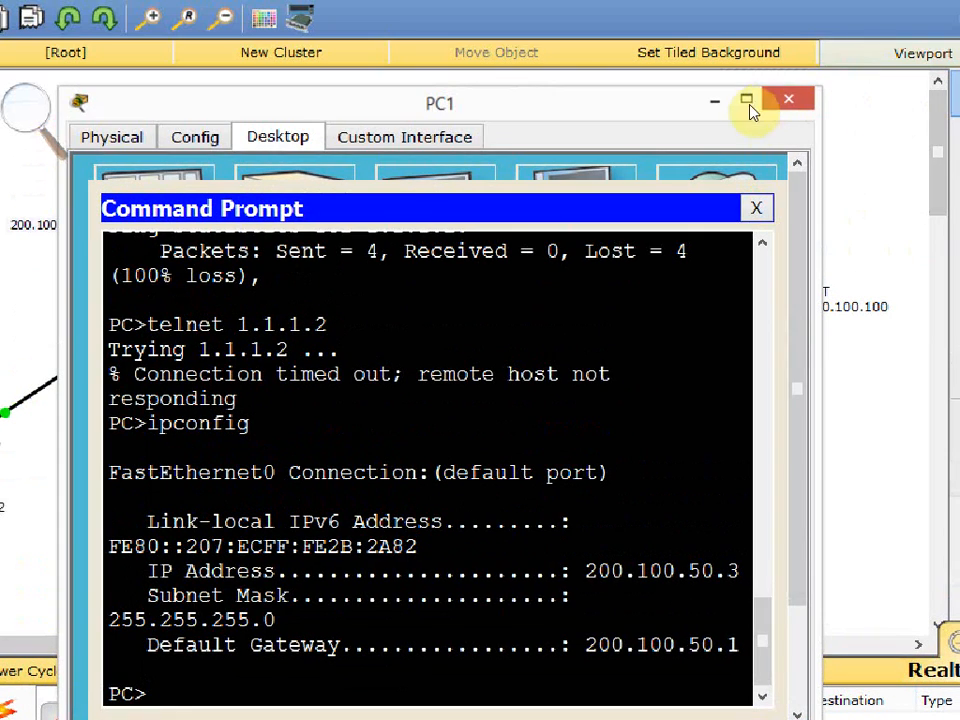
pyautogui.click(784, 100)
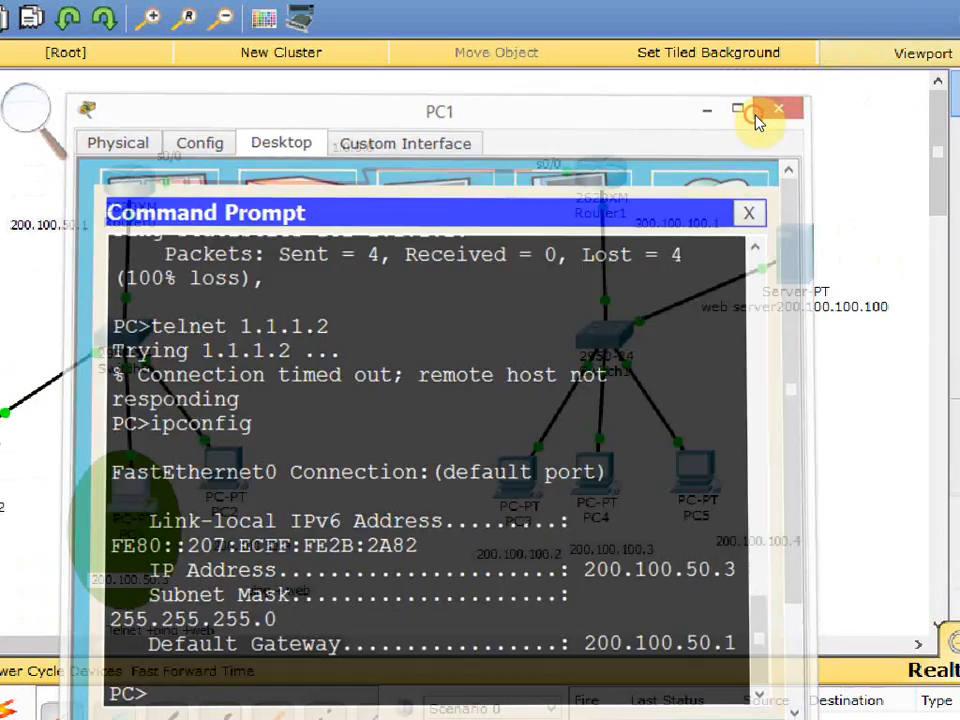
# Detach the switch end of PC1's cable and reconnect it to a FastEthernet port on Switch0.
pyautogui.click(236, 333)
pyautogui.click(169, 448)
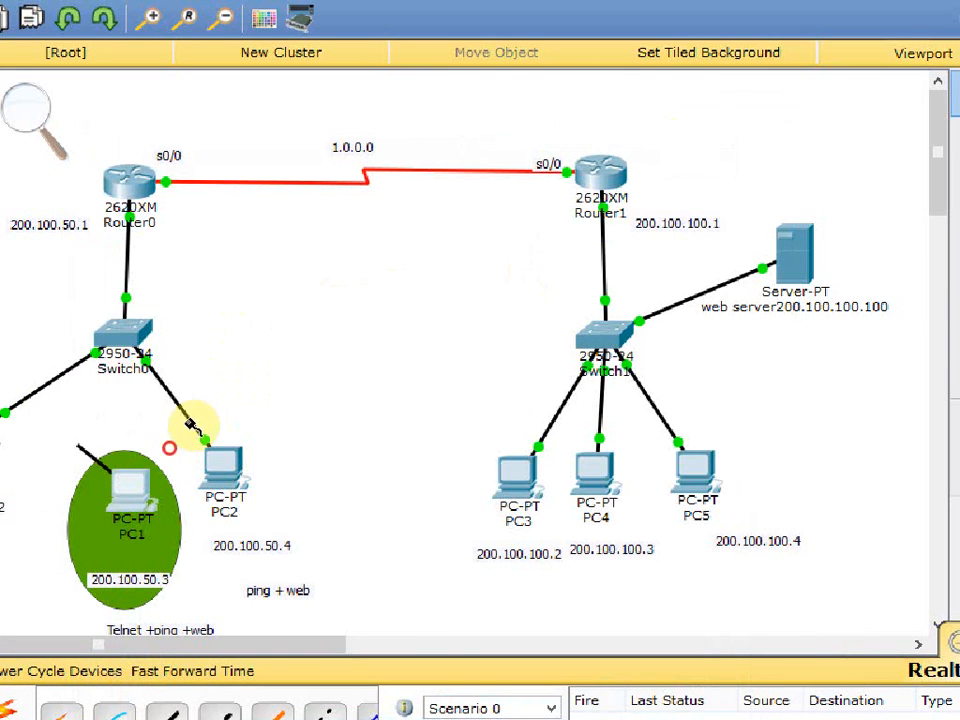
pyautogui.click(231, 300)
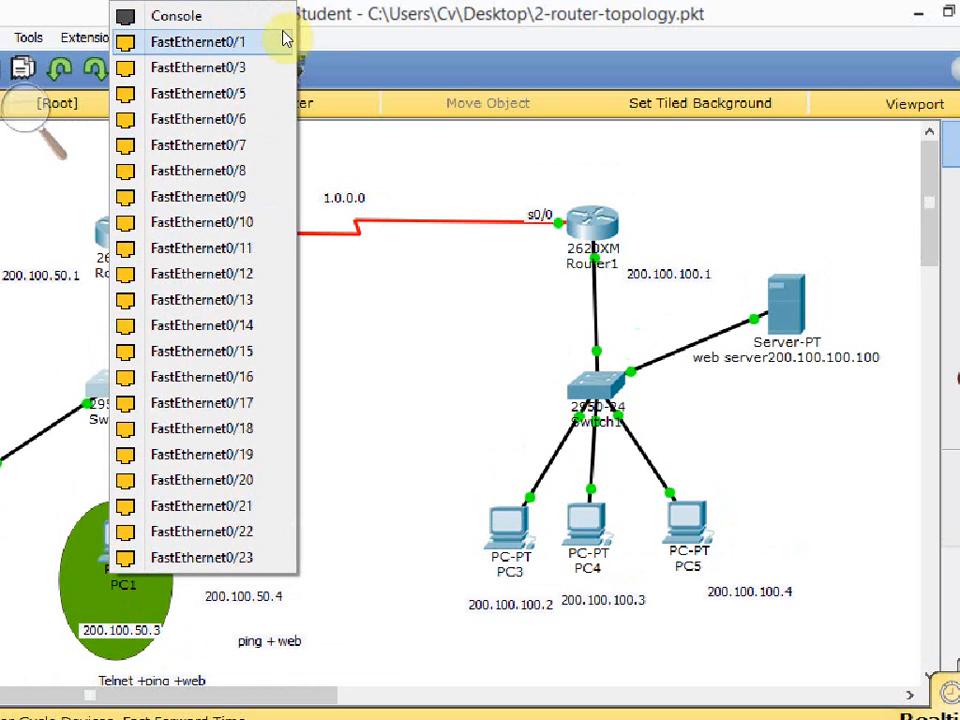
pyautogui.click(285, 64)
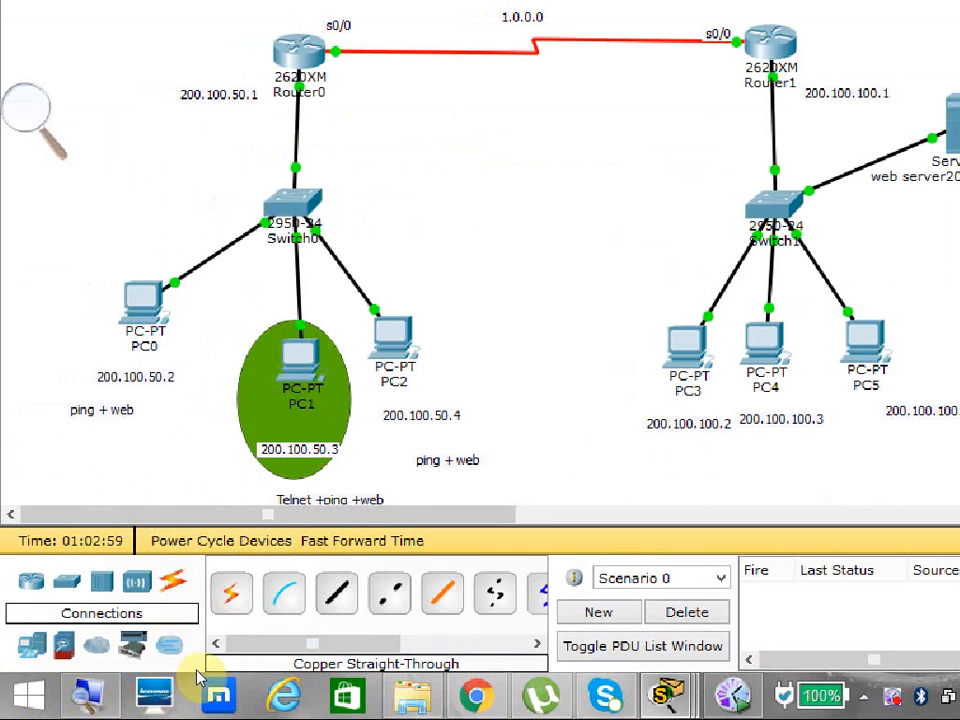
# Reopen PC1's command prompt and ping 1.1.1.2.
pyautogui.click(274, 381)
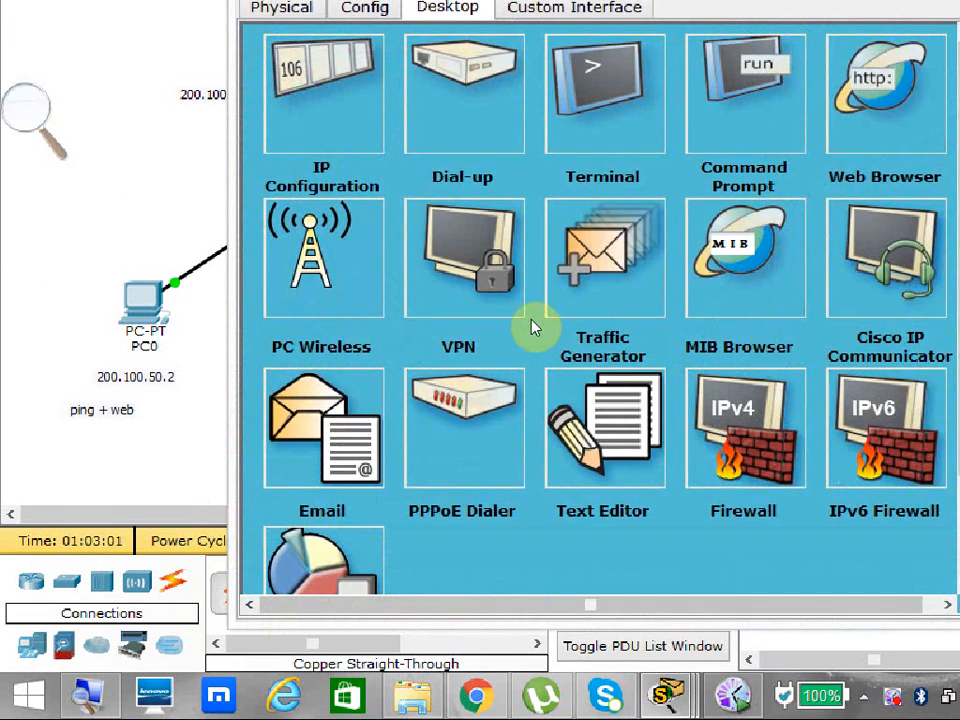
pyautogui.click(745, 100)
pyautogui.click(329, 579)
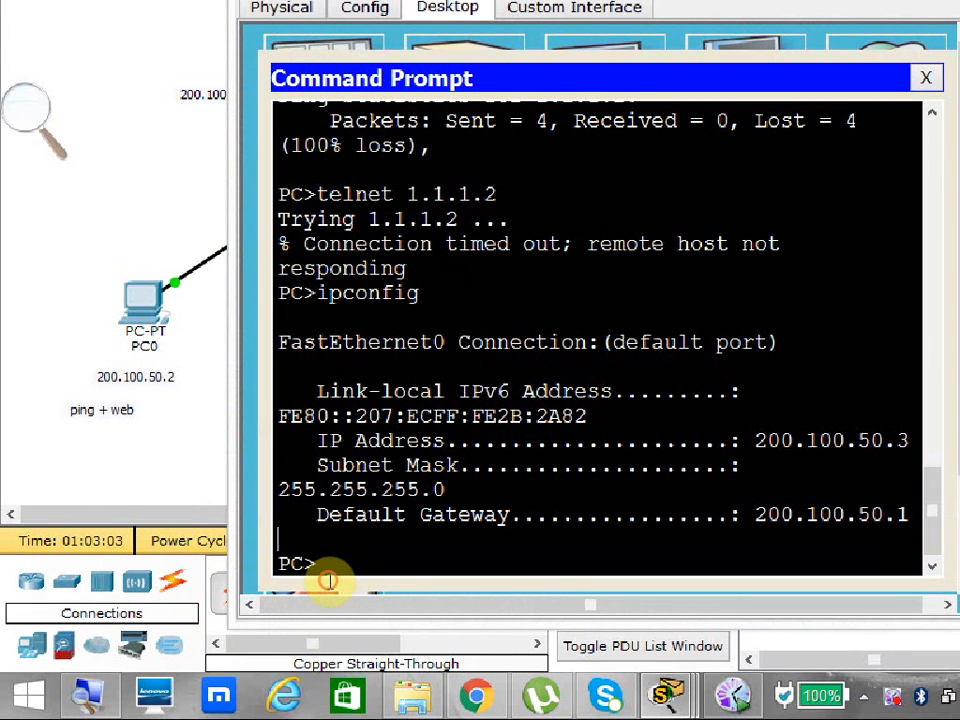
pyautogui.press('Up')
pyautogui.press('Up')
pyautogui.press('Up')
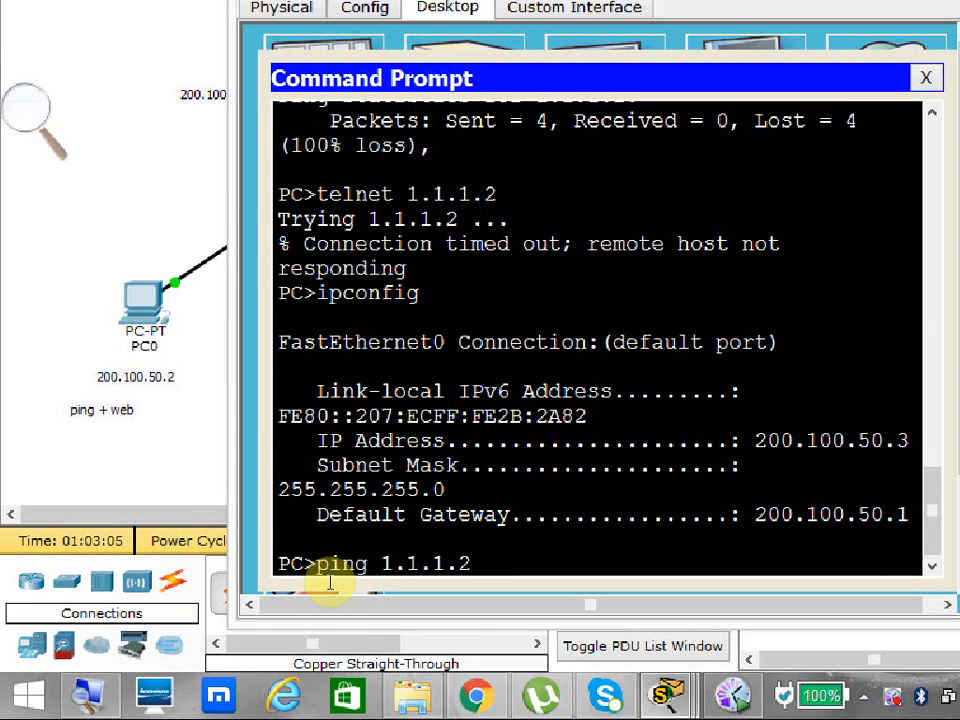
pyautogui.press('Return')
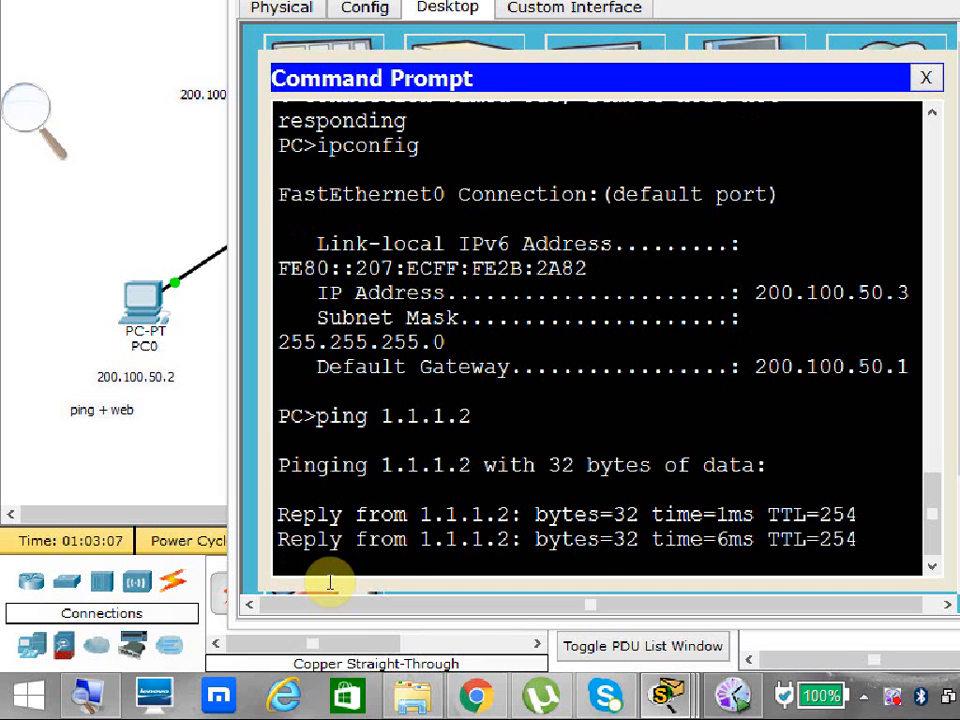
# Telnet from PC1 to 1.1.1.2 and submit the password prompts blank until the session ends.
pyautogui.press('Up')
pyautogui.press('Up')
pyautogui.press('Up')
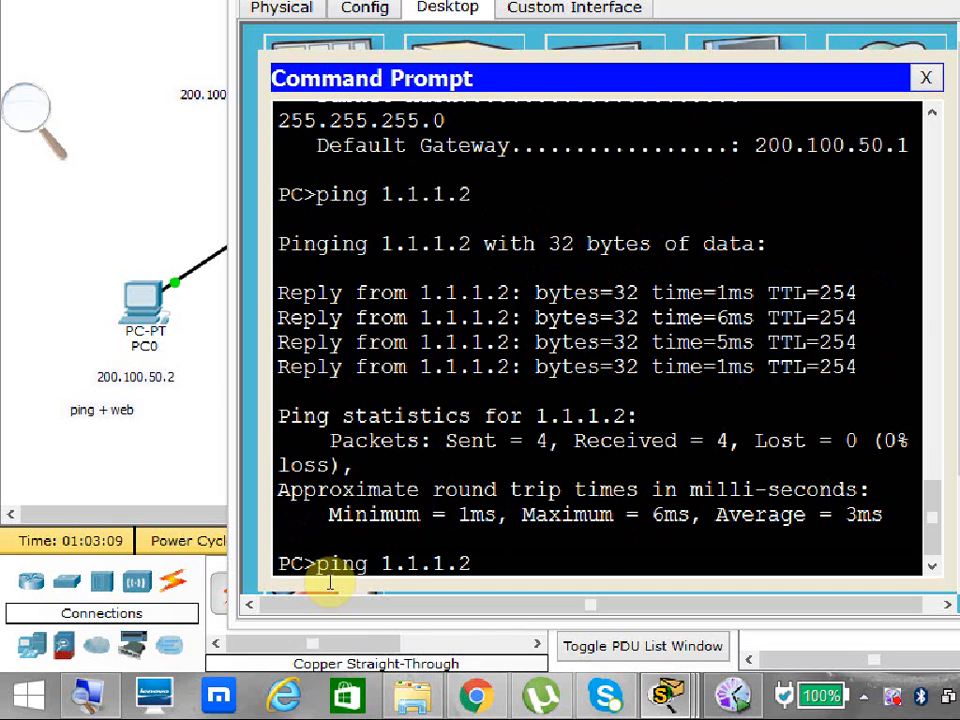
pyautogui.press('Return')
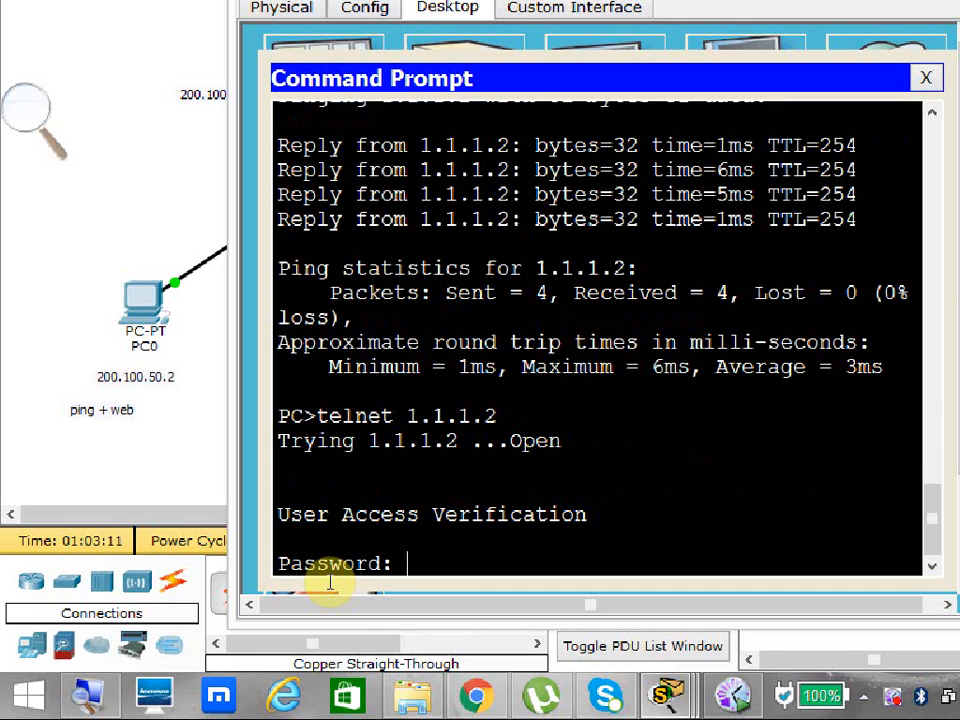
pyautogui.press('Return')
pyautogui.press('Return')
pyautogui.press('Return')
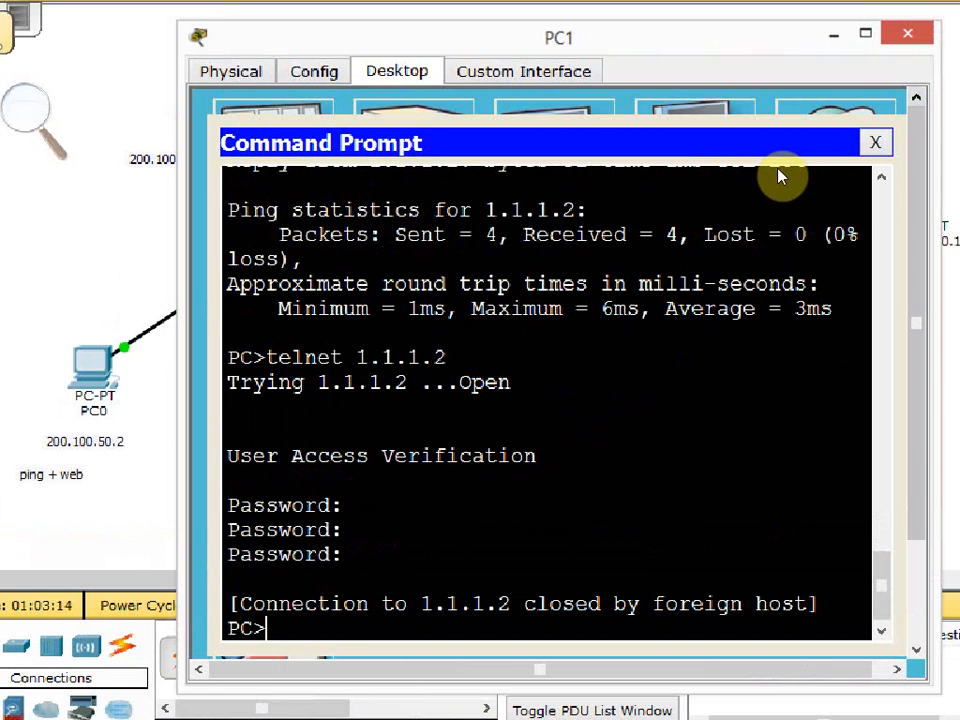
# Load 200.100.100.100 in PC1's web browser, and close the browser and the PC1 window.
pyautogui.click(875, 143)
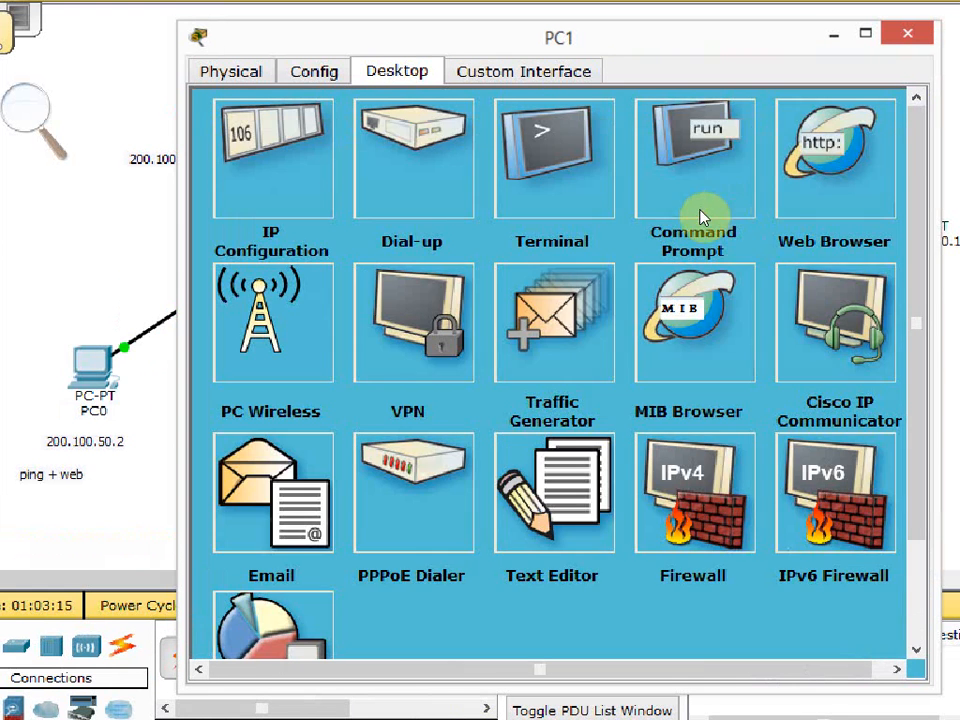
pyautogui.click(835, 155)
pyautogui.click(420, 231)
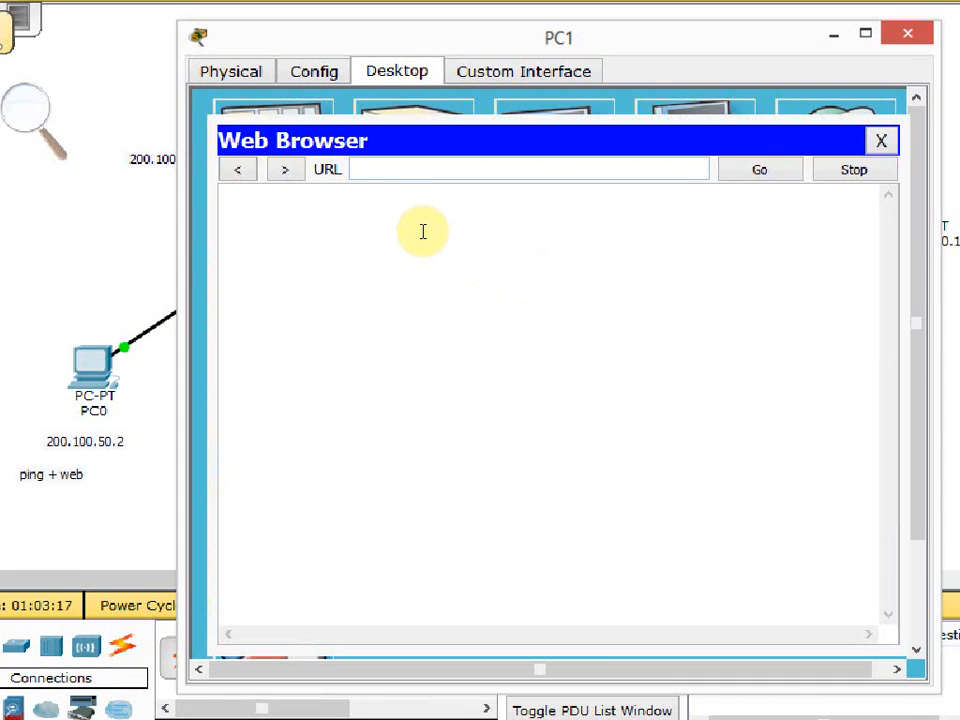
pyautogui.write('200.100.100.1')
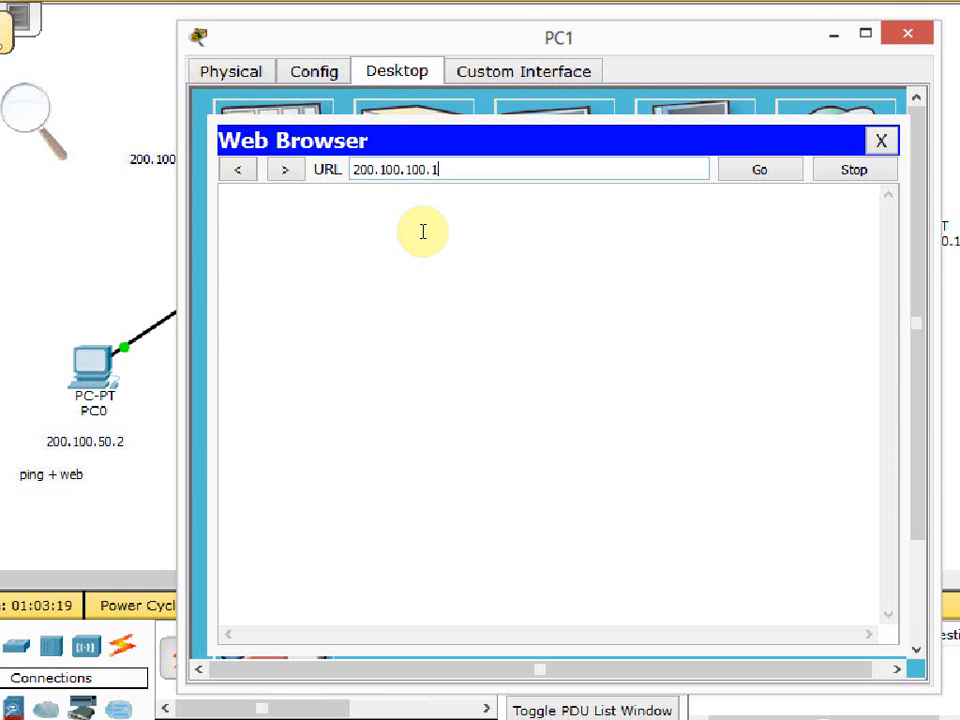
pyautogui.write('00')
pyautogui.press('Return')
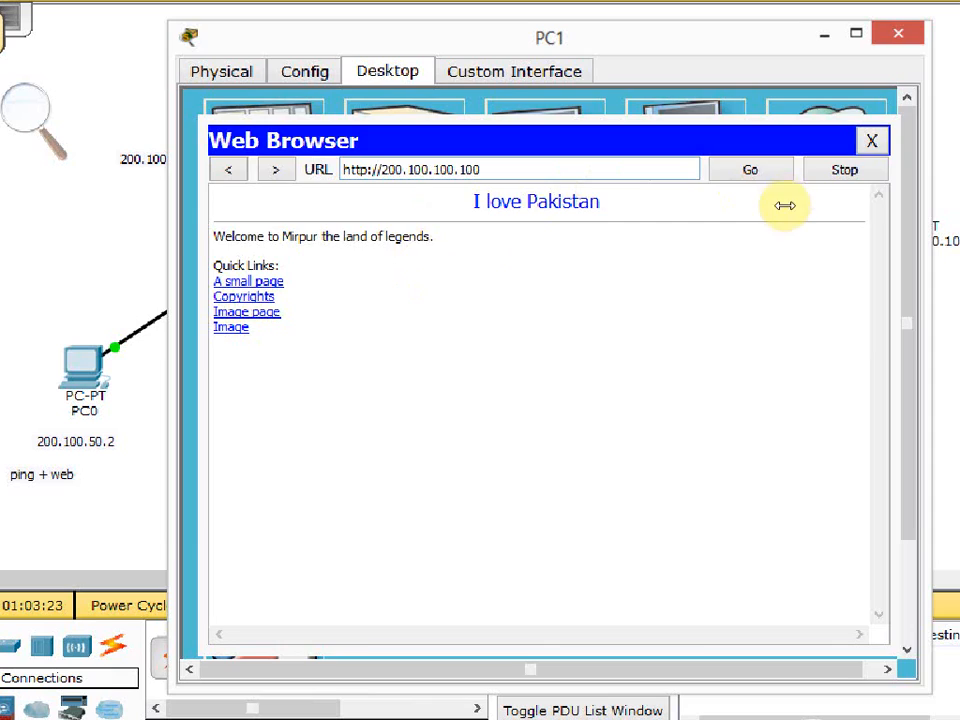
pyautogui.click(881, 140)
pyautogui.click(899, 34)
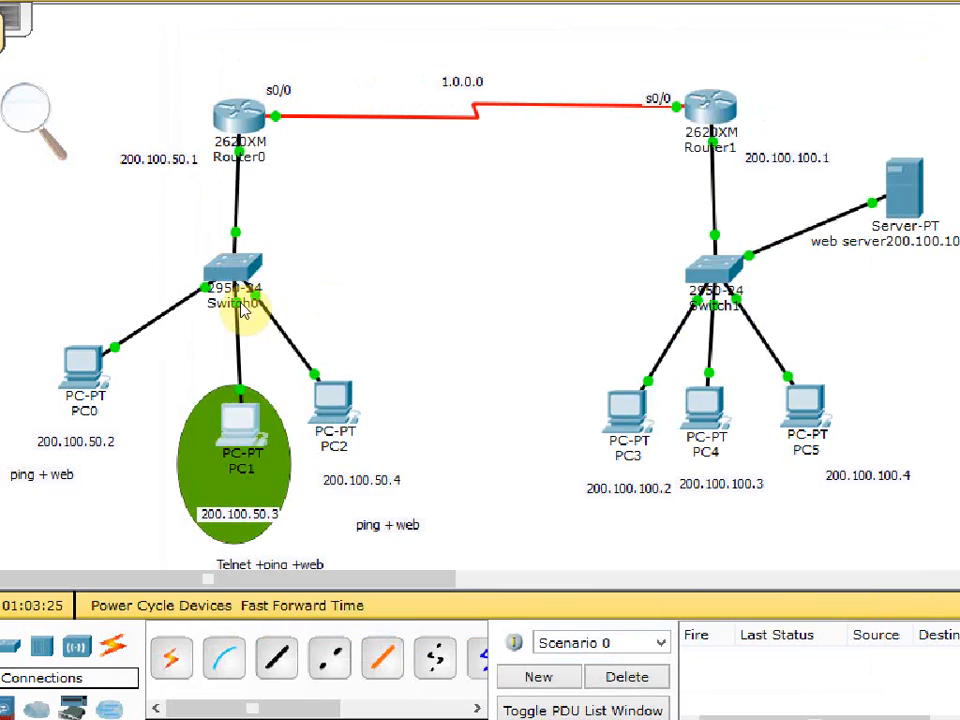
# Run sh access-lists on Router0 following PC1's tests and examine the match counts of list 100's entries.
pyautogui.click(243, 192)
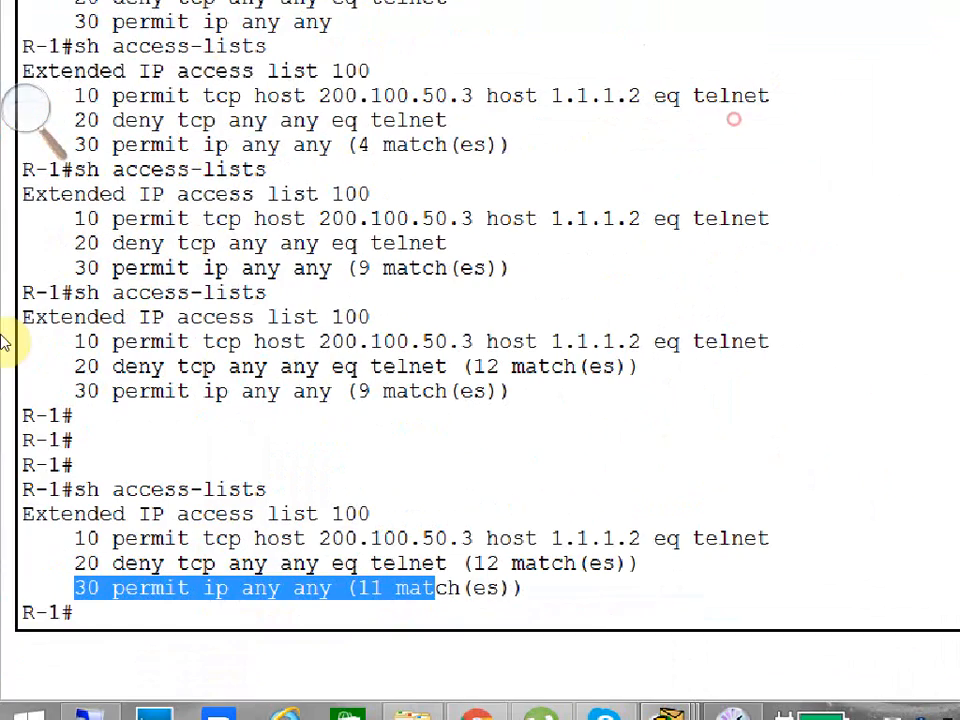
pyautogui.write('sh acc')
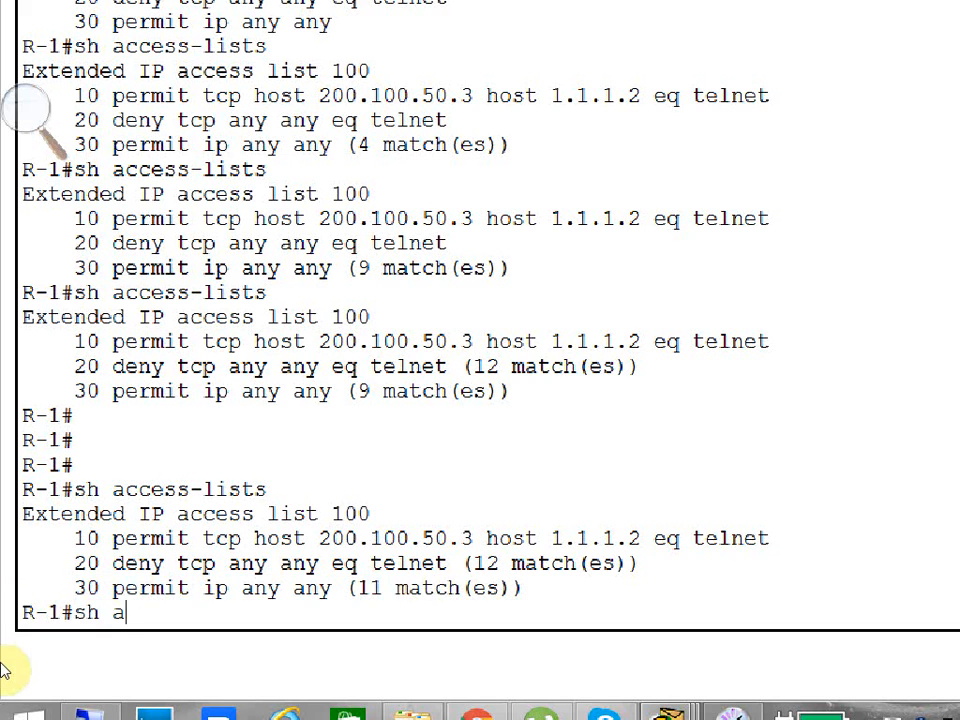
pyautogui.press('Tab')
pyautogui.press('Return')
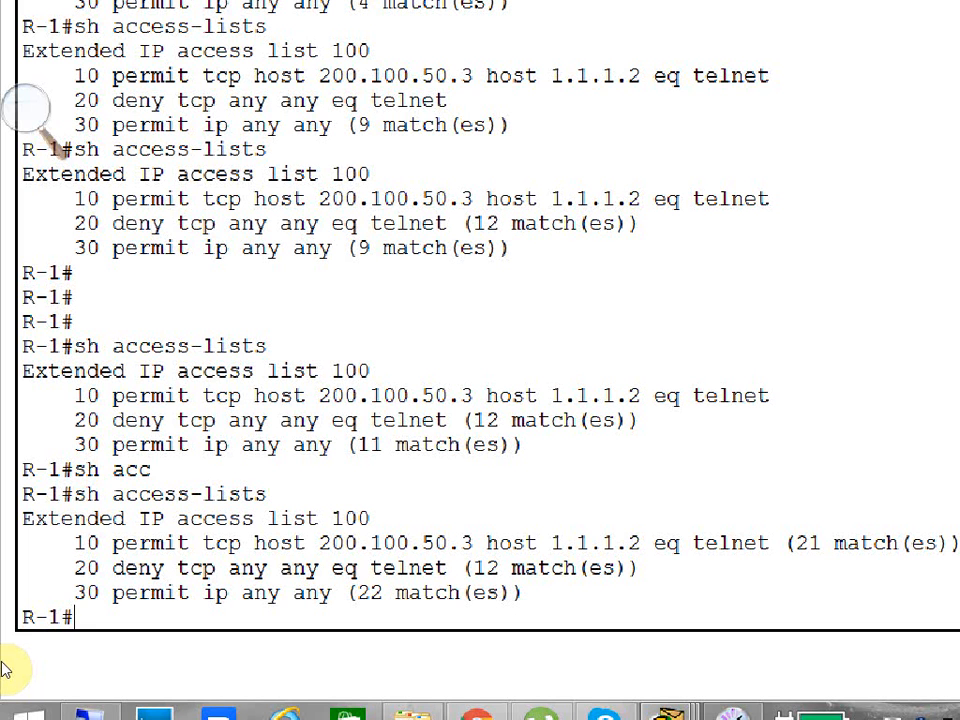
pyautogui.moveTo(417, 553); pyautogui.dragTo(491, 580)
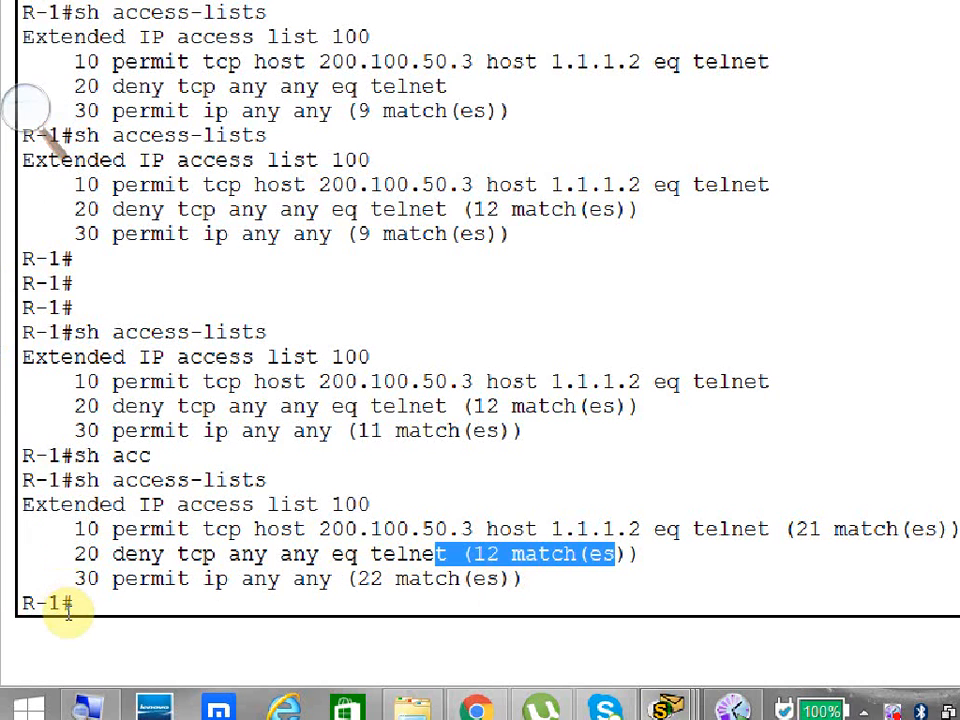
# Reset the access list match counts on Router0 with clear access-list counters.
pyautogui.write('clear')
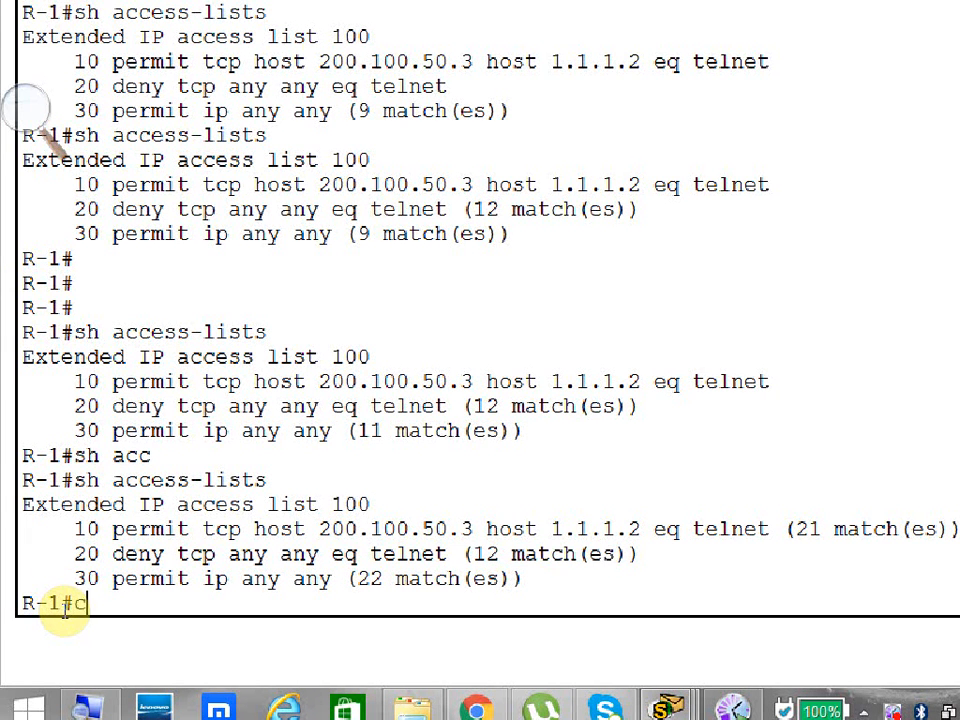
pyautogui.press('Tab')
pyautogui.write('sv')
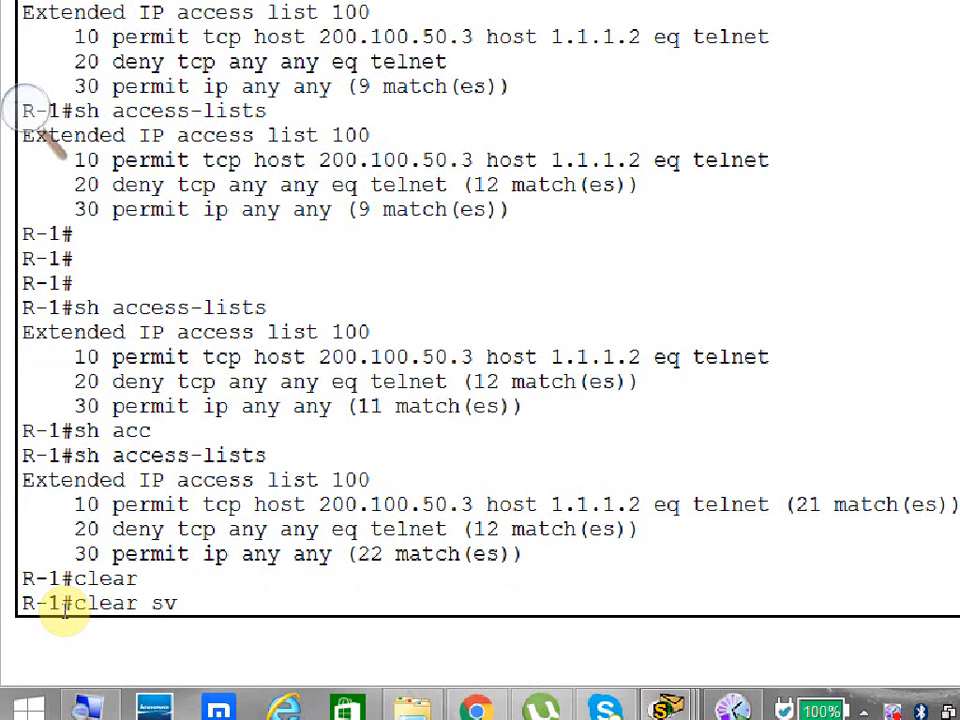
pyautogui.press('BackSpace')
pyautogui.press('BackSpace')
pyautogui.write('acc')
pyautogui.press('Tab')
pyautogui.write('coun')
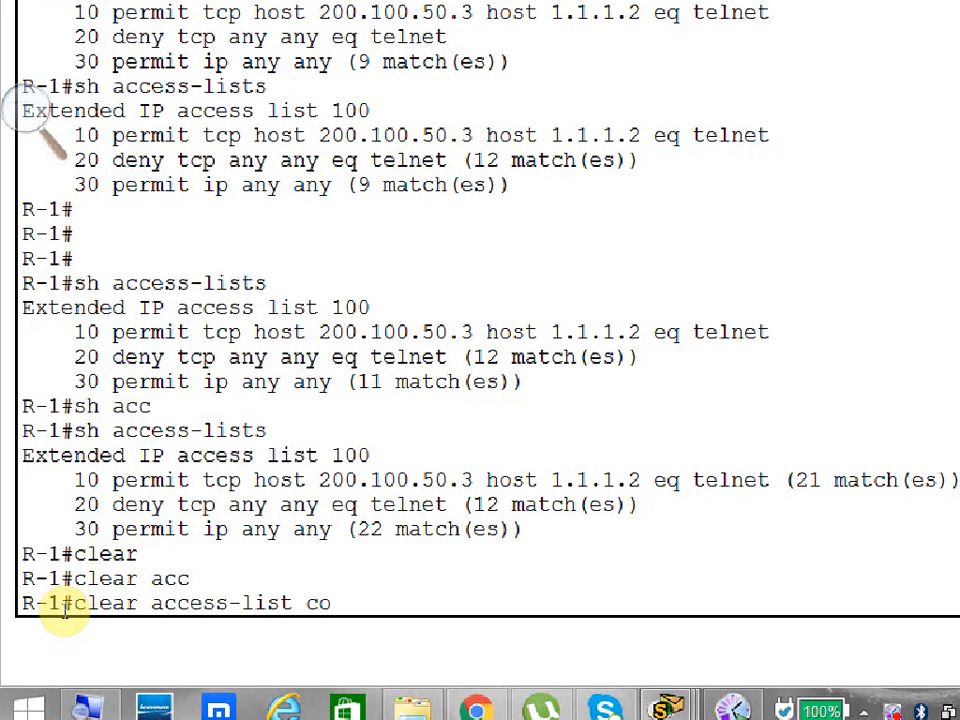
pyautogui.press('Tab')
pyautogui.press('Return')
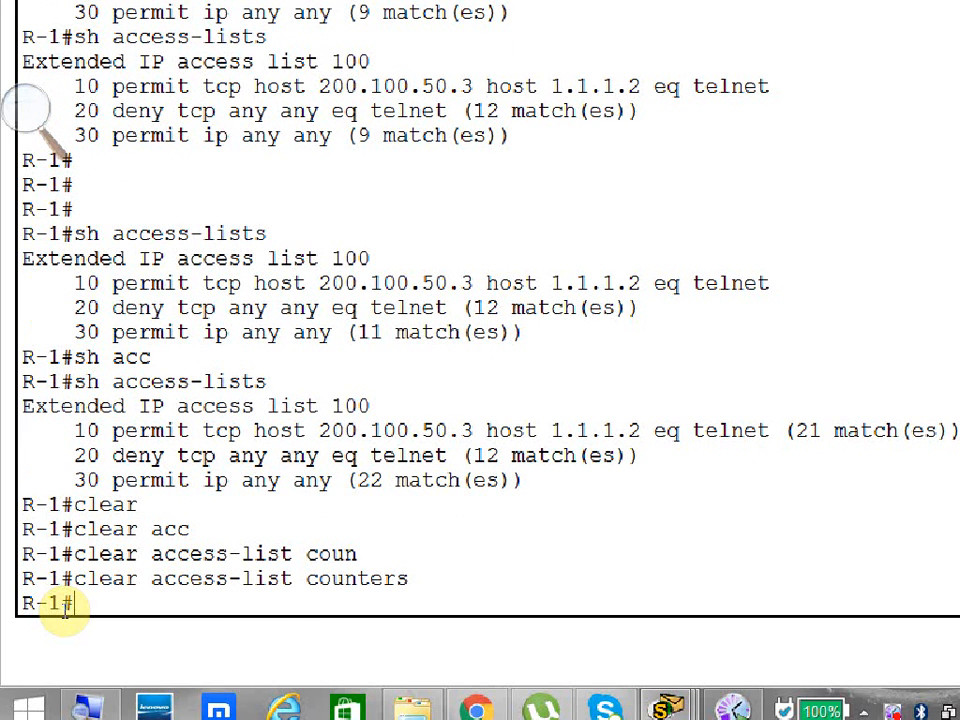
# Run sh access-lists on Router0 again to check the cleared counters.
pyautogui.press('Up')
pyautogui.press('Up')
pyautogui.press('Return')
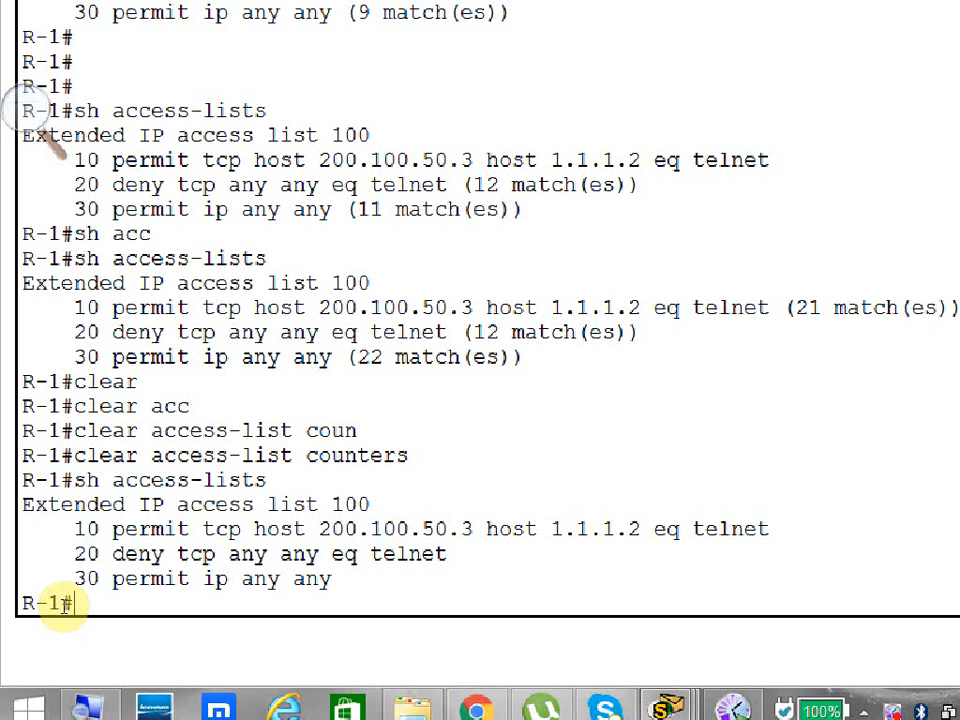
# Show Router0's running configuration and page to Serial0/0, highlighting the outbound direction of access-group 100.
pyautogui.write('sh run')
pyautogui.press('Tab')
pyautogui.press('Return')
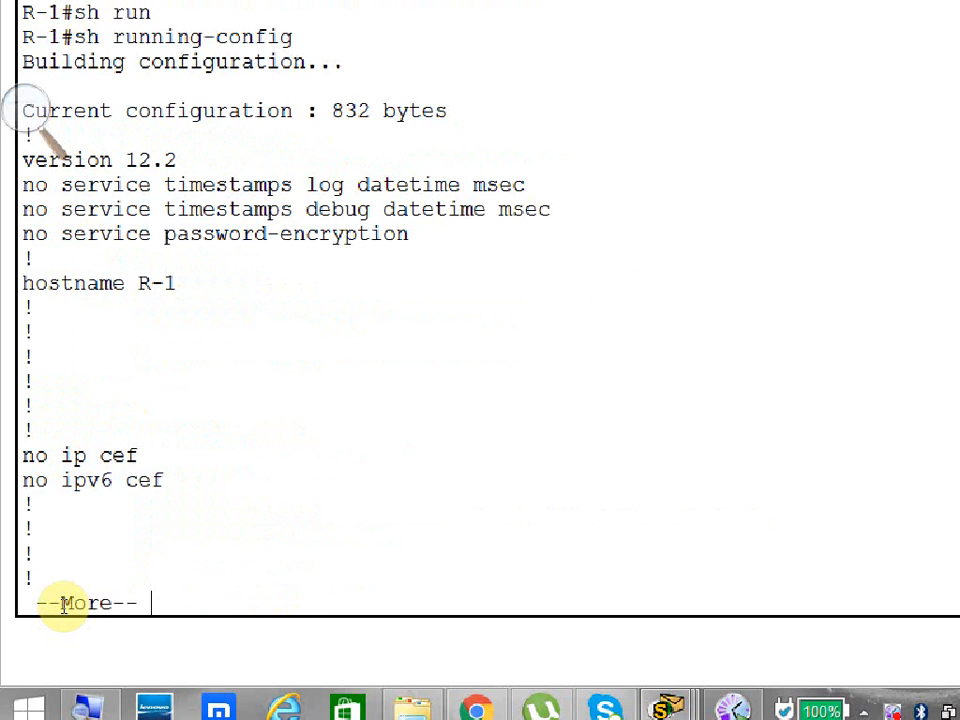
pyautogui.press('space')
pyautogui.press('space')
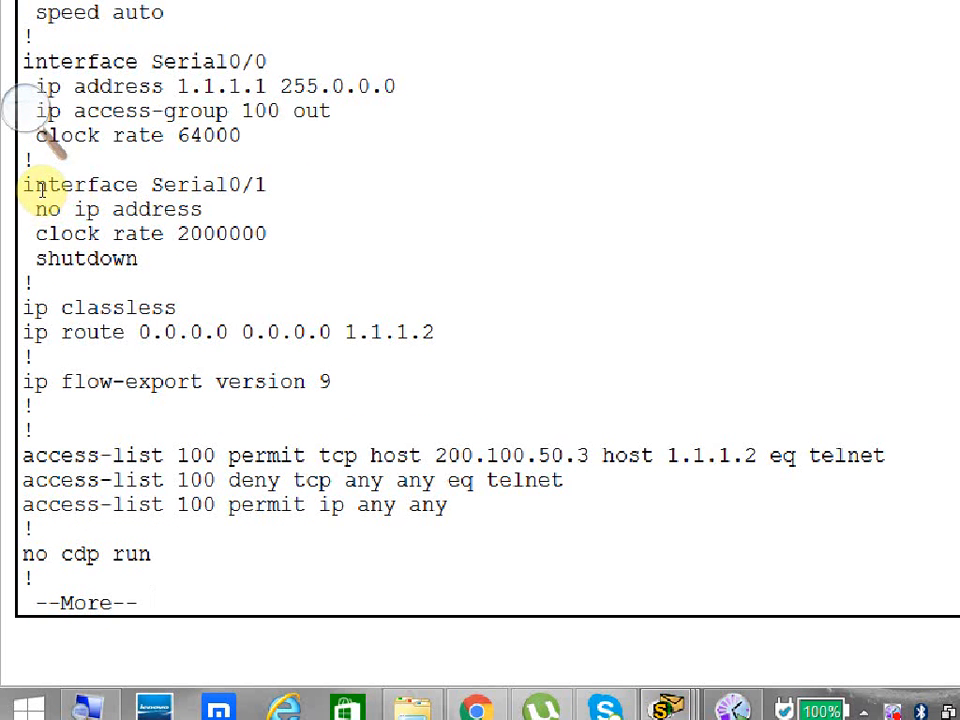
pyautogui.moveTo(40, 186); pyautogui.dragTo(300, 227)
pyautogui.click(268, 226)
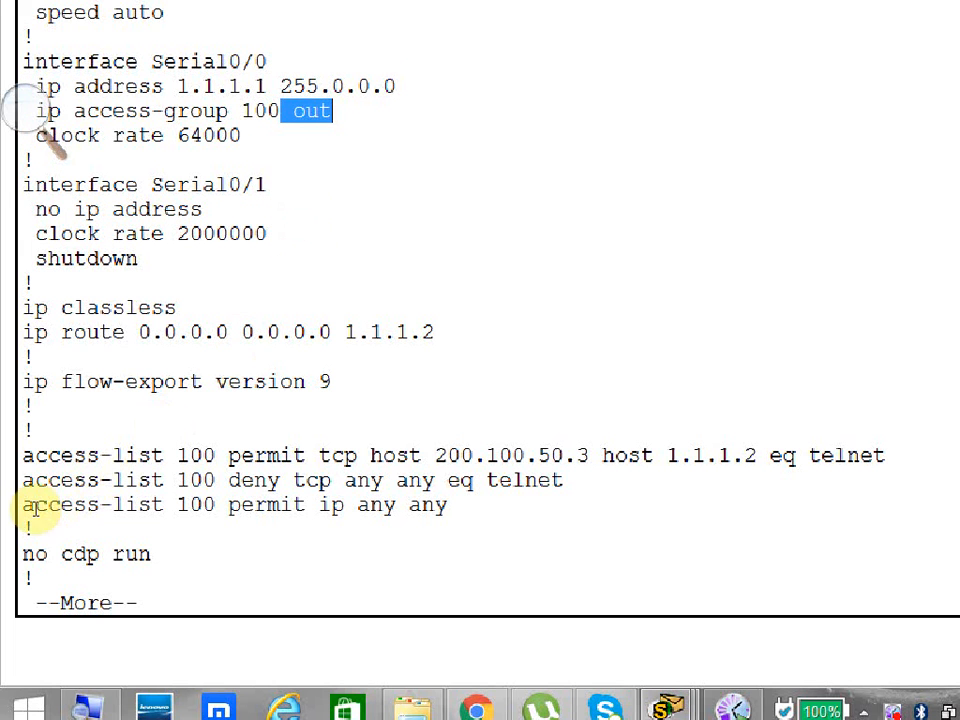
# Highlight the three access-list 100 entries in Router0's running configuration and end the listing.
pyautogui.moveTo(18, 456); pyautogui.dragTo(364, 542)
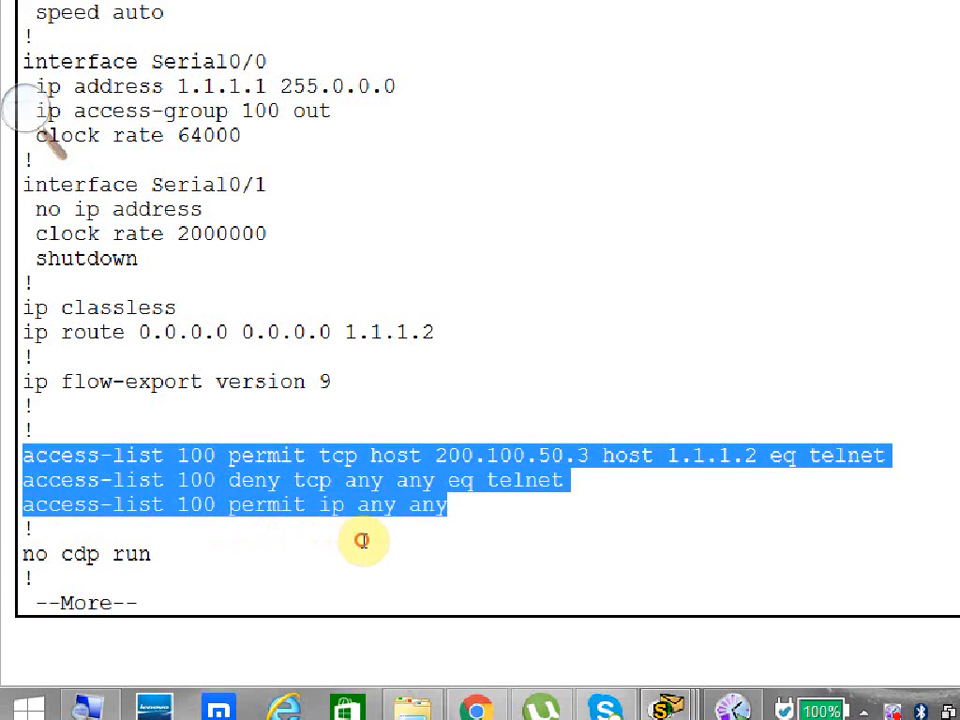
pyautogui.click(348, 565)
pyautogui.hotkey('ctrl', 'c')
# Enter global configuration mode on Router0 and delete the extended list with no access-list 100.
pyautogui.write('config t')
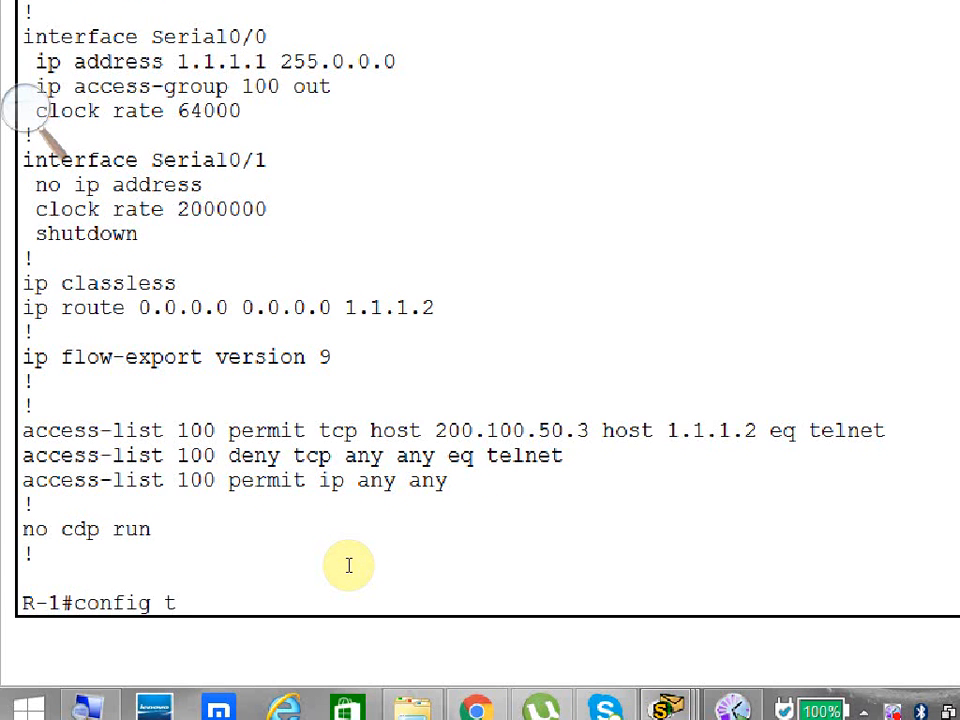
pyautogui.press('Return')
pyautogui.write('no acc')
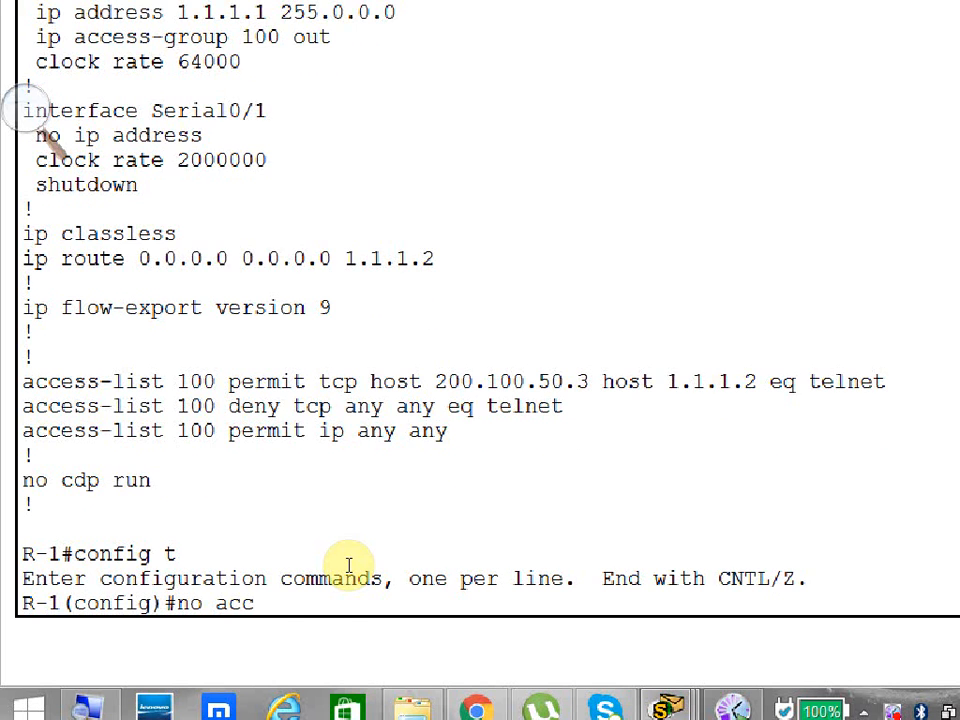
pyautogui.press('Tab')
pyautogui.write('100')
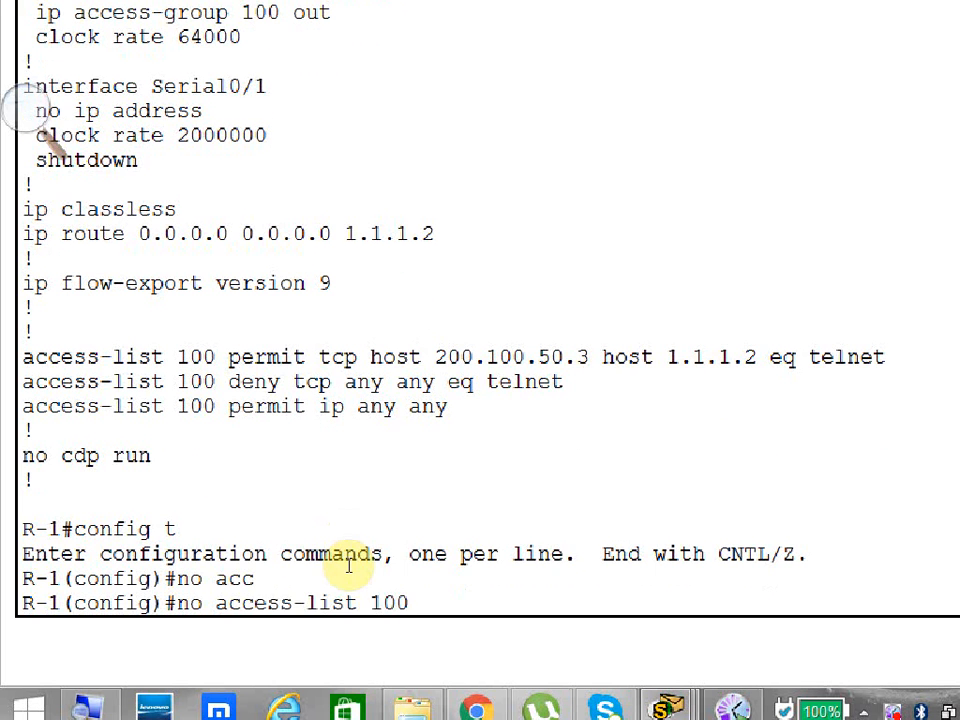
pyautogui.press('Return')
# Remove the outbound filter from interface serial 0/0 on Router0 with no ip access-group 100 out.
pyautogui.write('inter')
pyautogui.press('Tab')
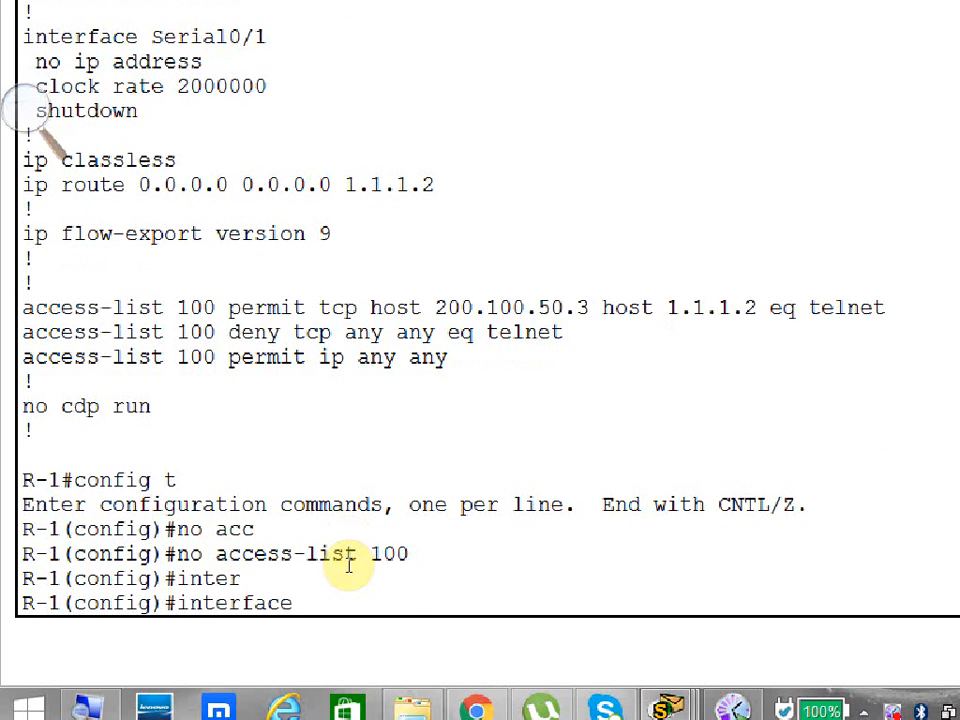
pyautogui.write('xe')
pyautogui.press('Tab')
pyautogui.press('BackSpace')
pyautogui.press('BackSpace')
pyautogui.write('se')
pyautogui.press('Tab')
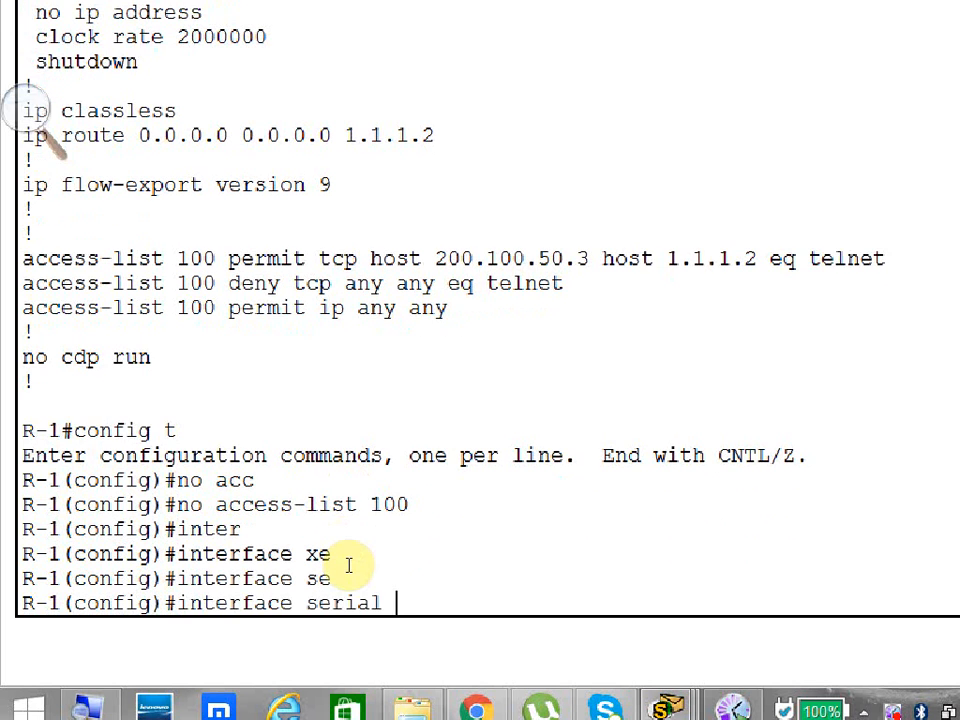
pyautogui.write('0/0')
pyautogui.press('Return')
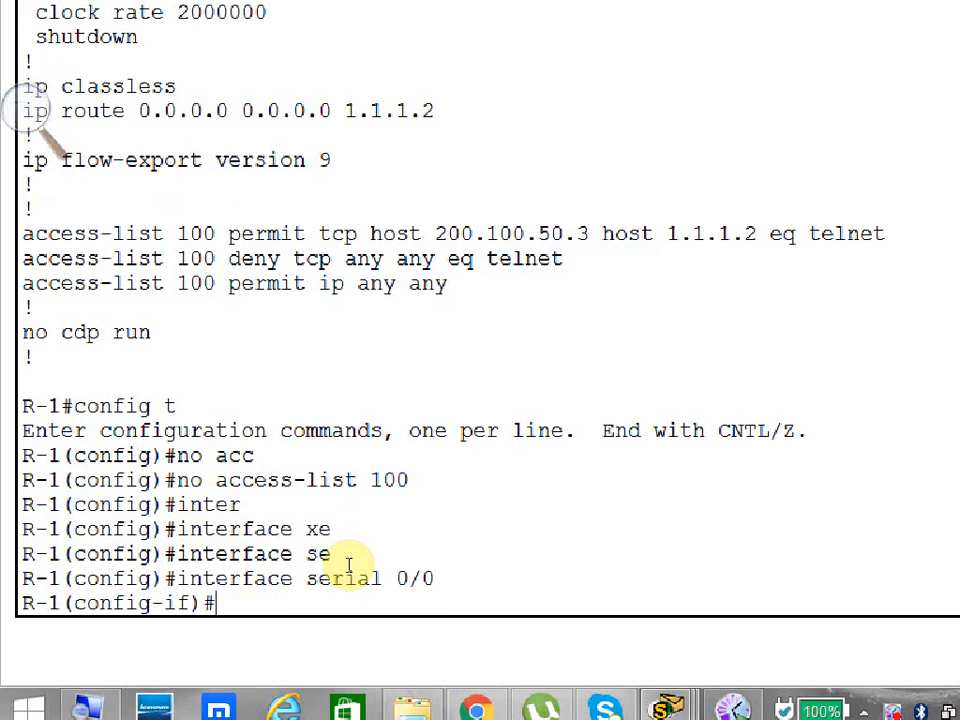
pyautogui.write('no ip acc')
pyautogui.press('Tab')
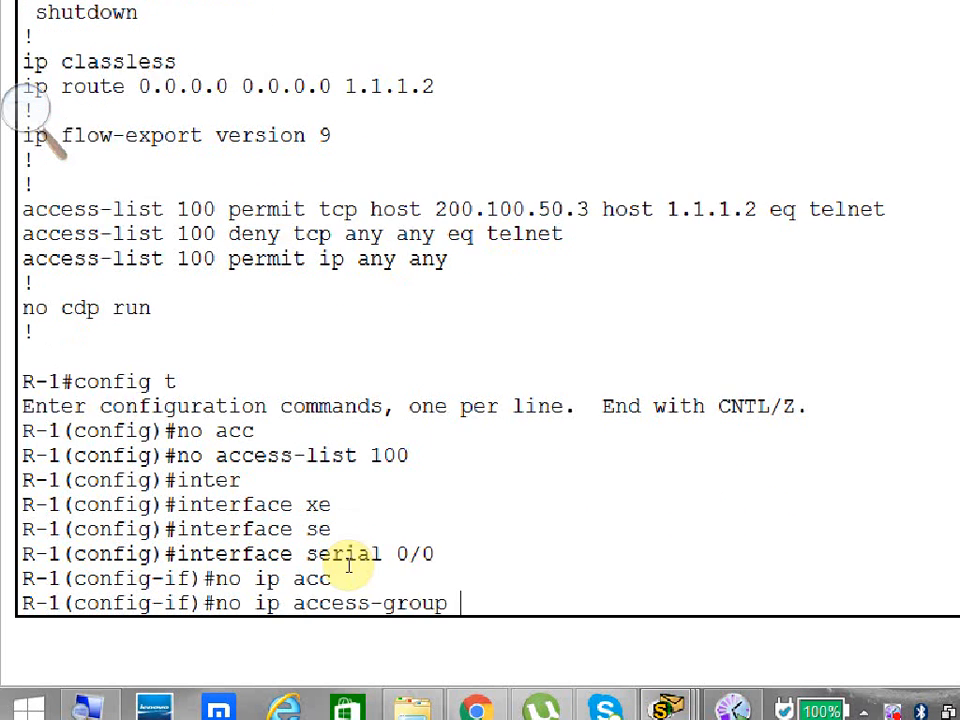
pyautogui.write('100 out')
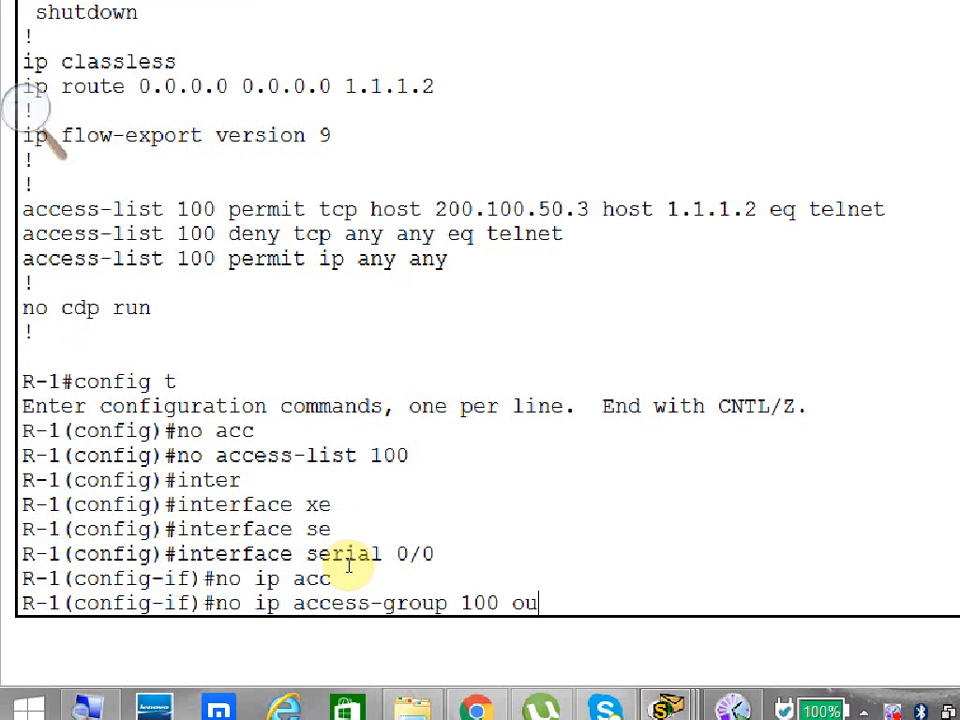
pyautogui.press('Return')
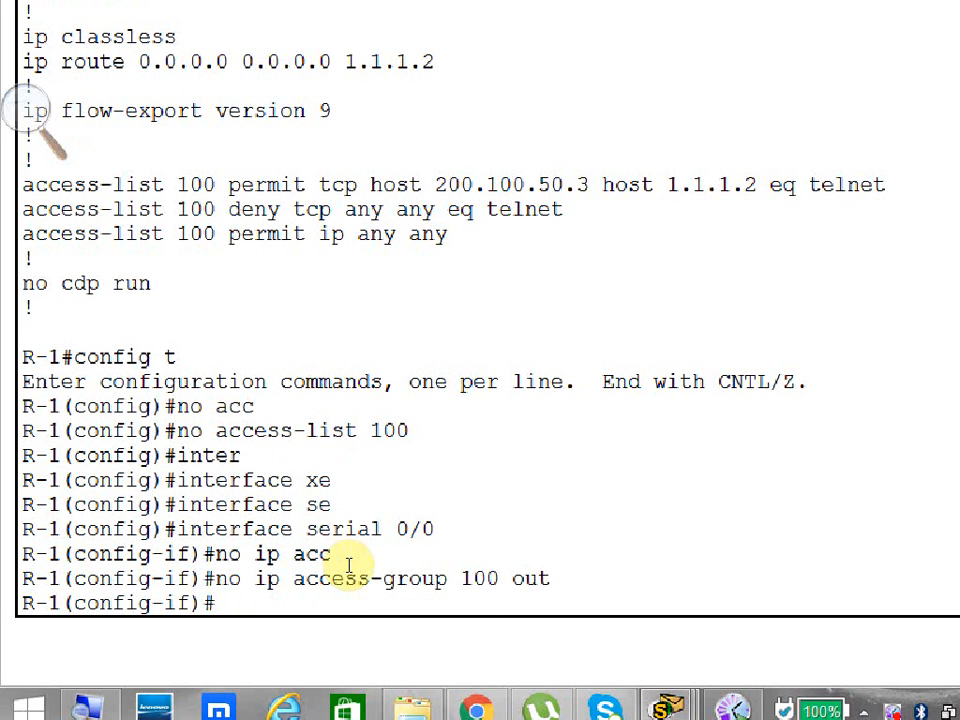